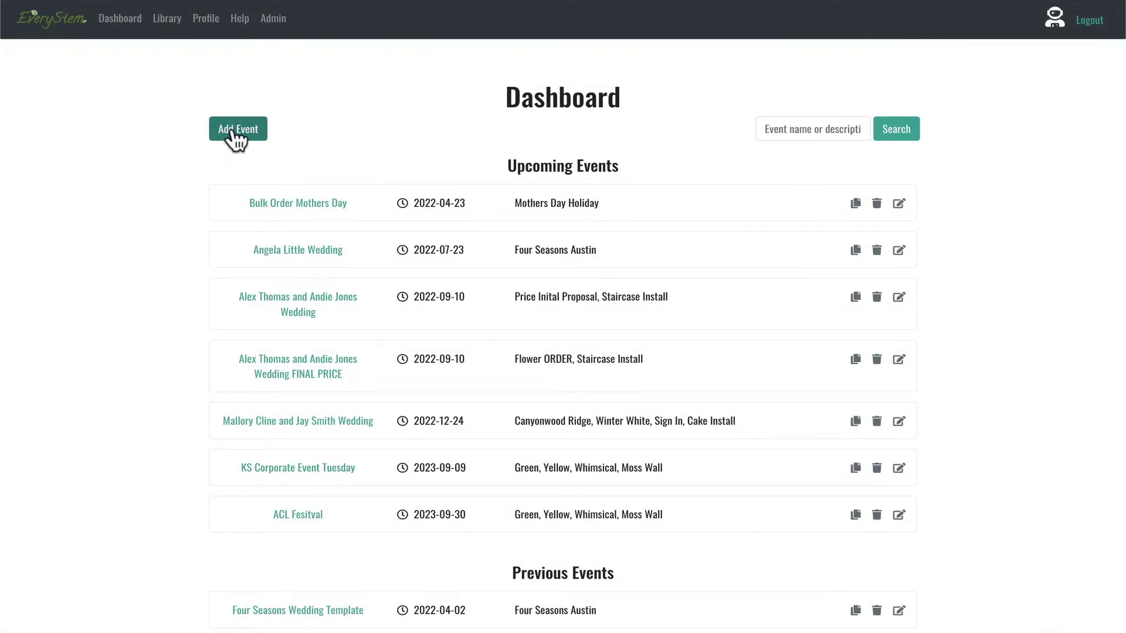
Step: Start a new event and name it after the client's wedding
click(235, 130)
click(435, 268)
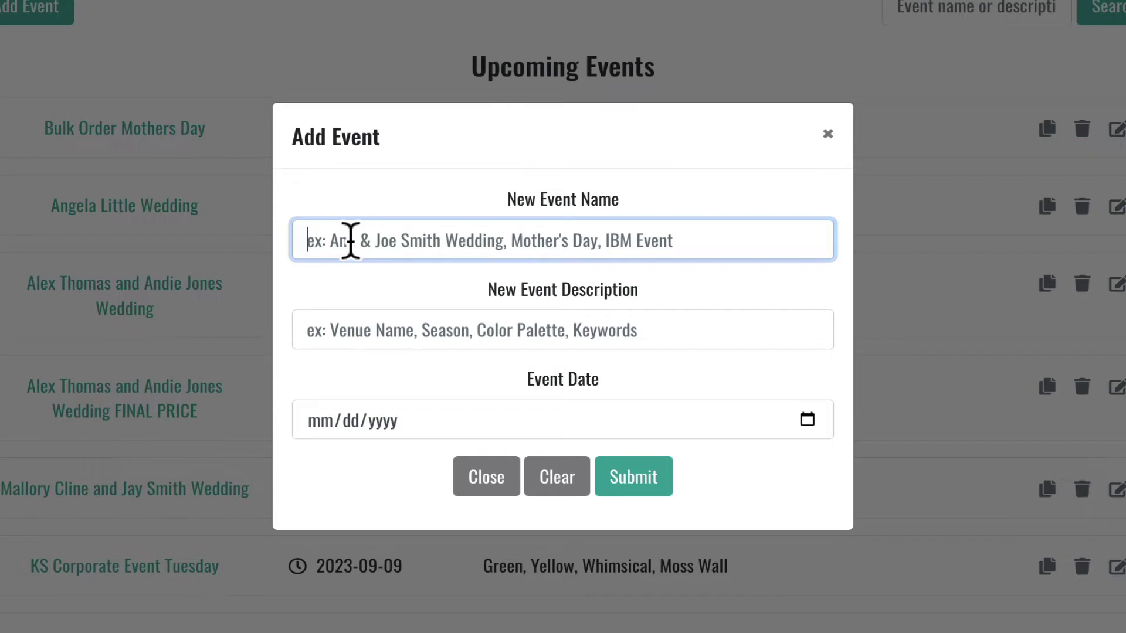
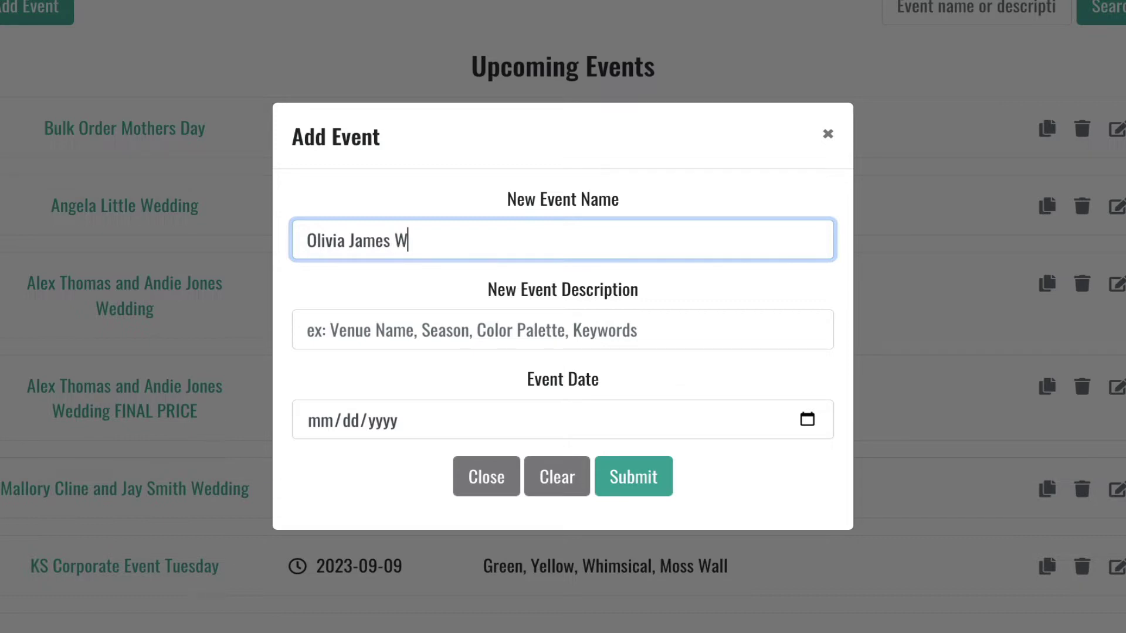
text(edding)
click(335, 327)
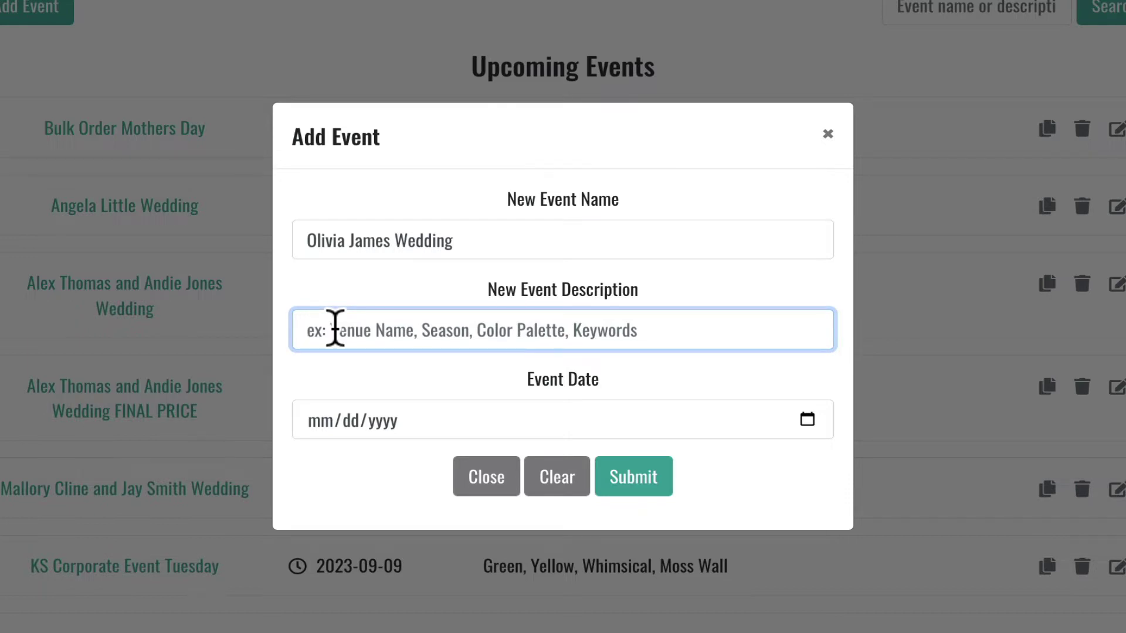
Step: Describe the event as 'Spring, Garden Mix, Ceiling Install, Prospect House'
text(Spring)
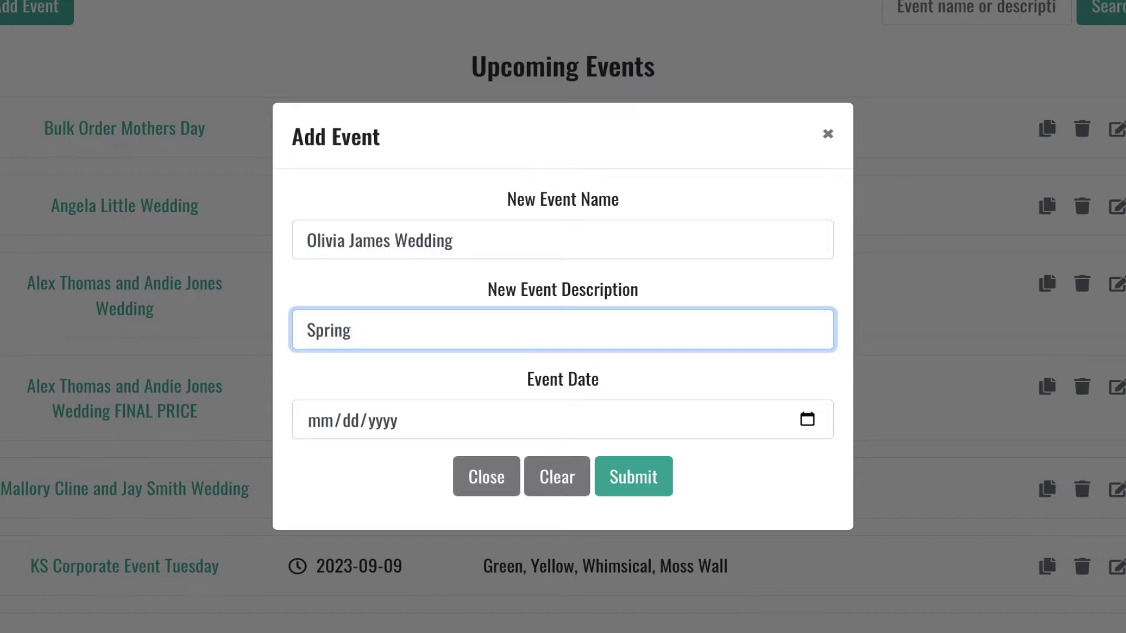
text(, Garden Mix)
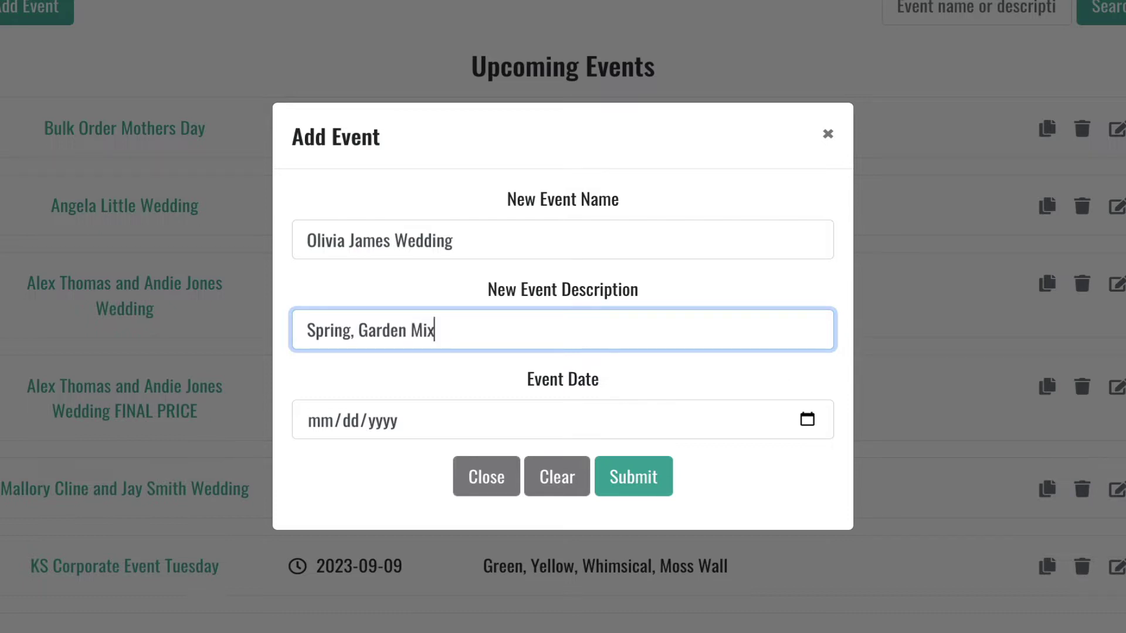
text(, Ceiling INst)
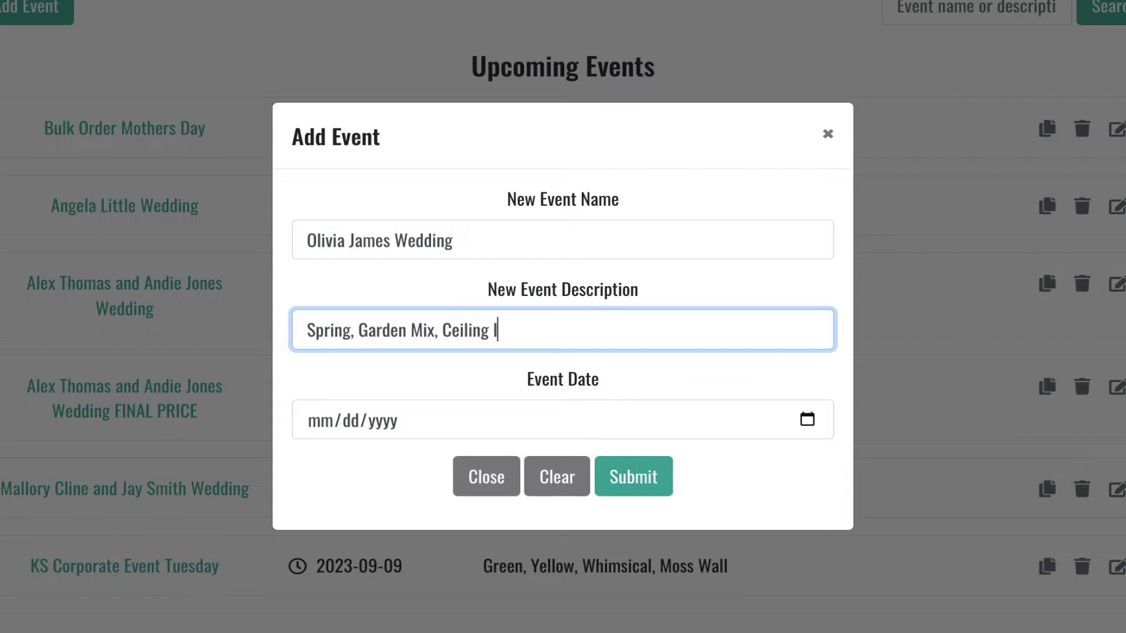
key(BackSpace)
key(BackSpace)
key(BackSpace)
text(nstall)
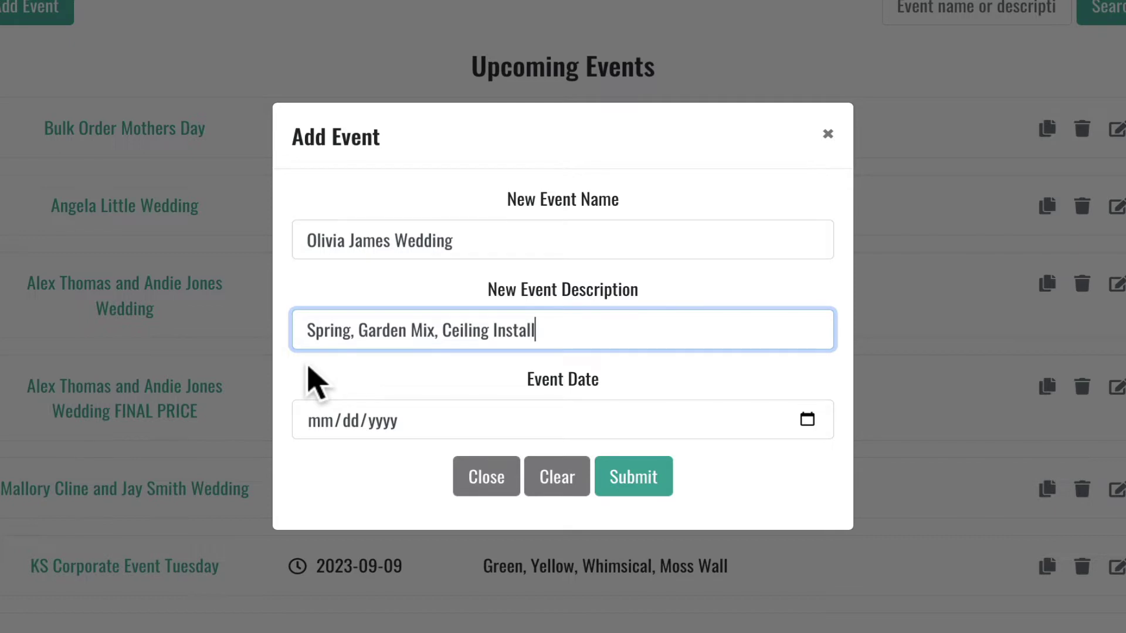
text(,)
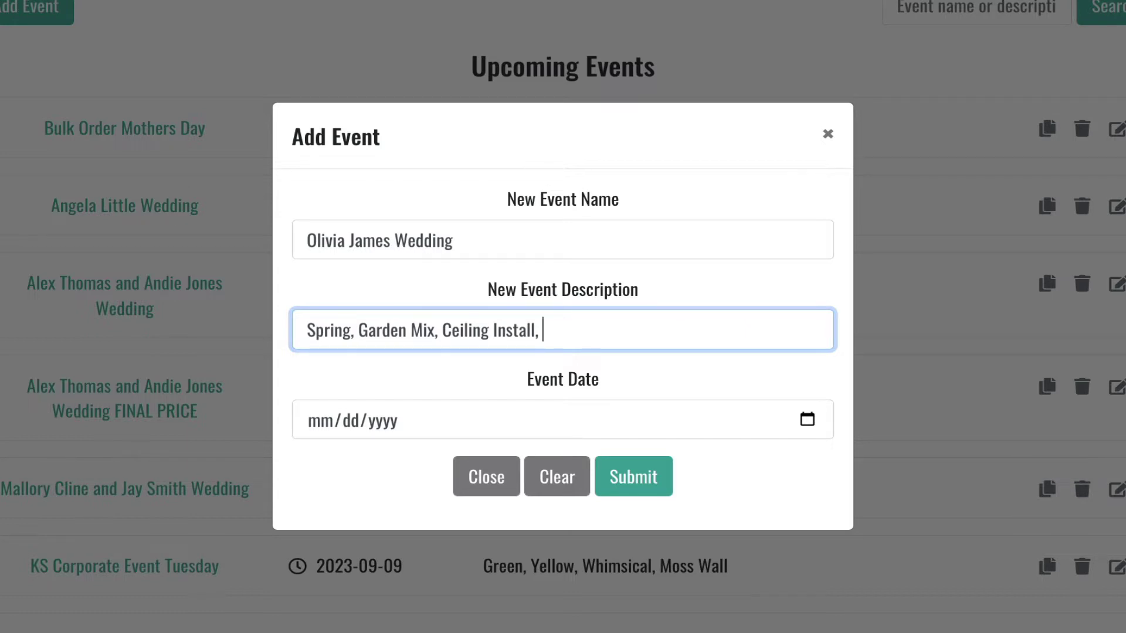
text(Prospect )
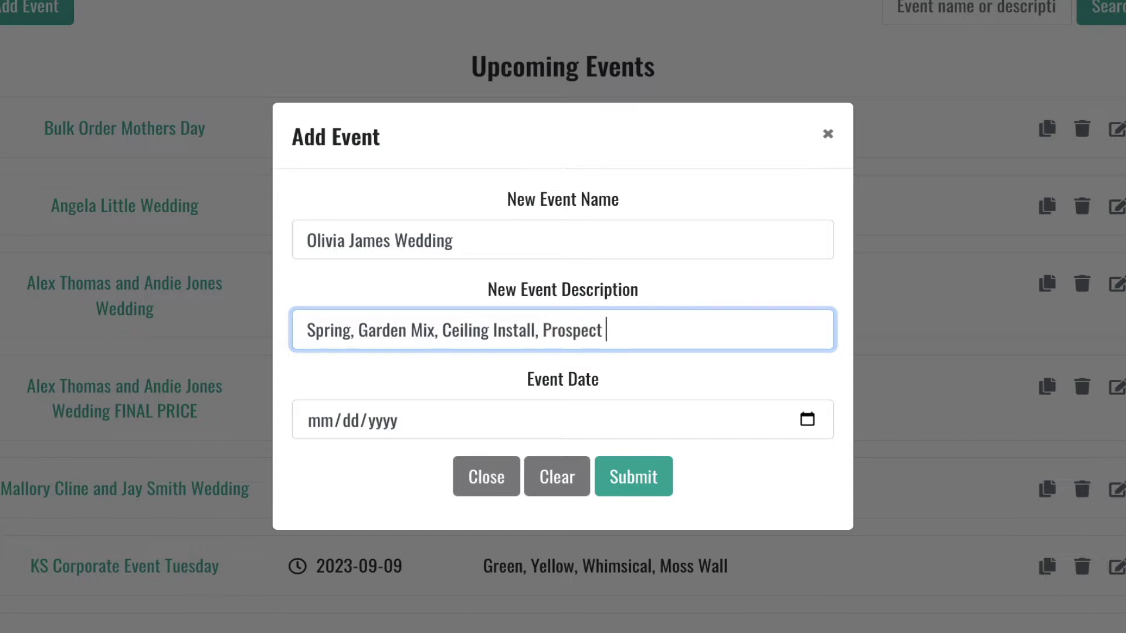
text(House)
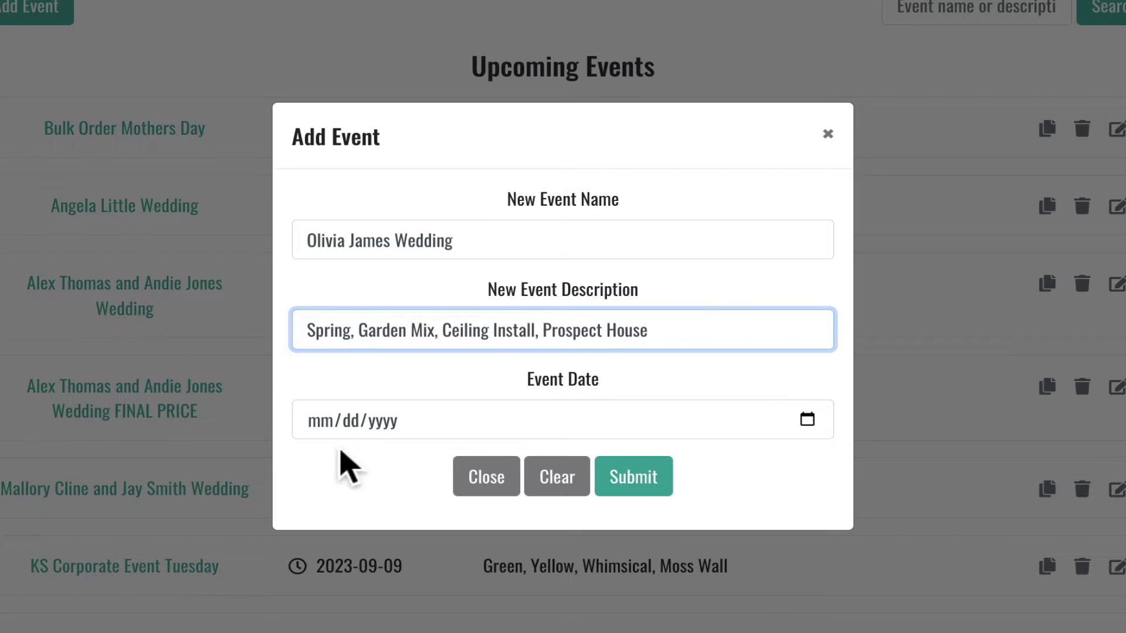
Step: Set the event date to May 22, 2022 and submit the new event
click(806, 419)
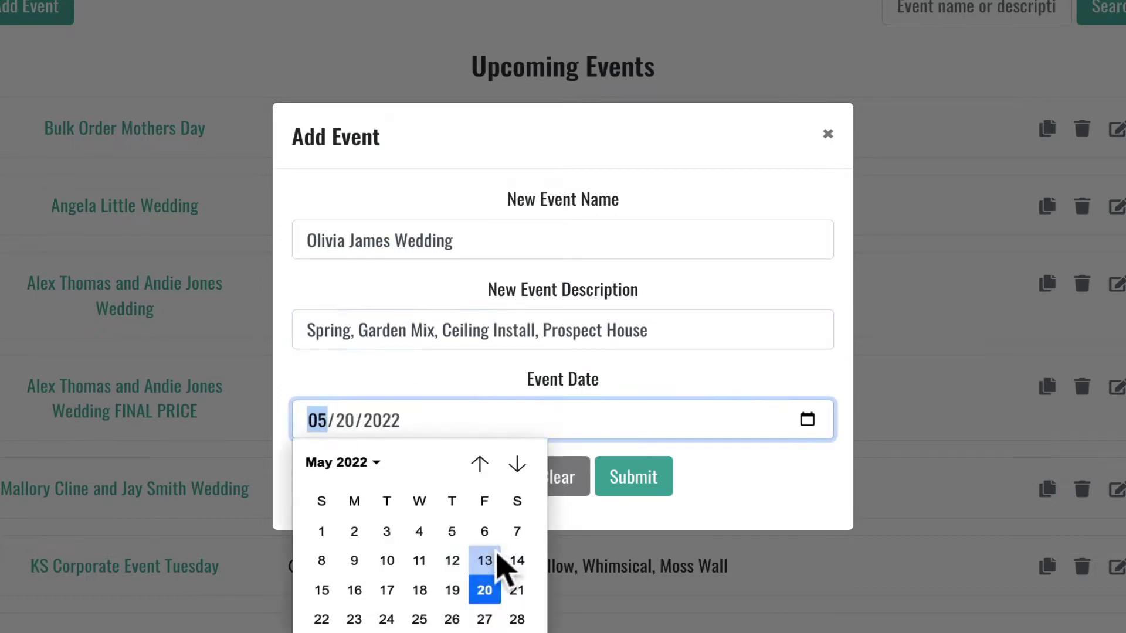
click(321, 619)
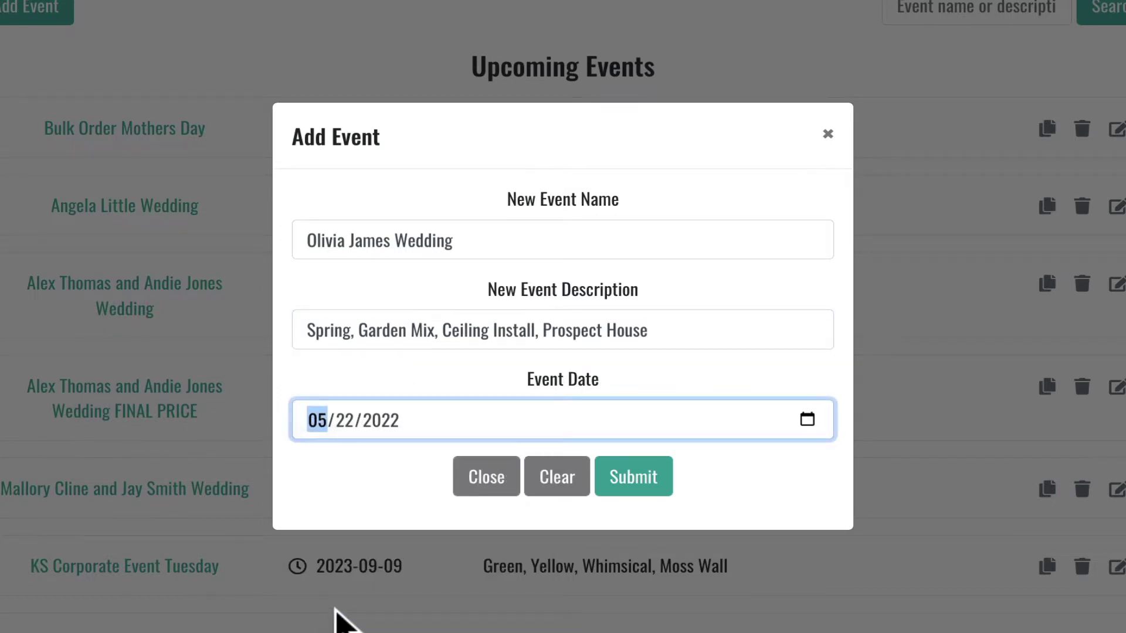
click(616, 484)
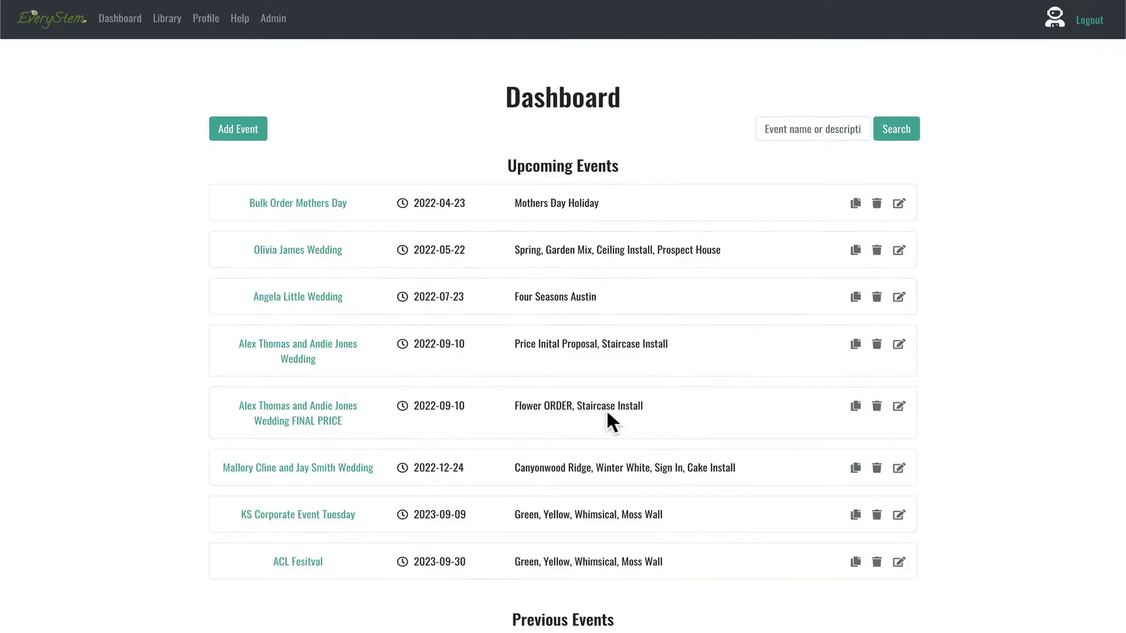
Step: Open the wedding's worksheet and browse its Summary, Personals, Ceremony, Reception and Other pages
click(307, 256)
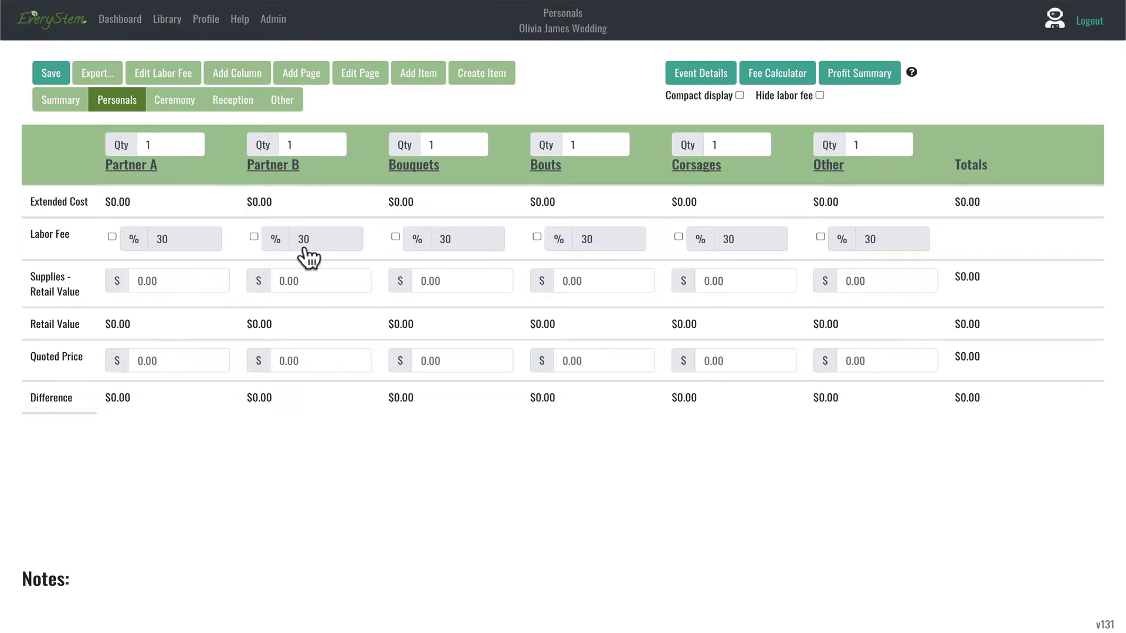
click(66, 106)
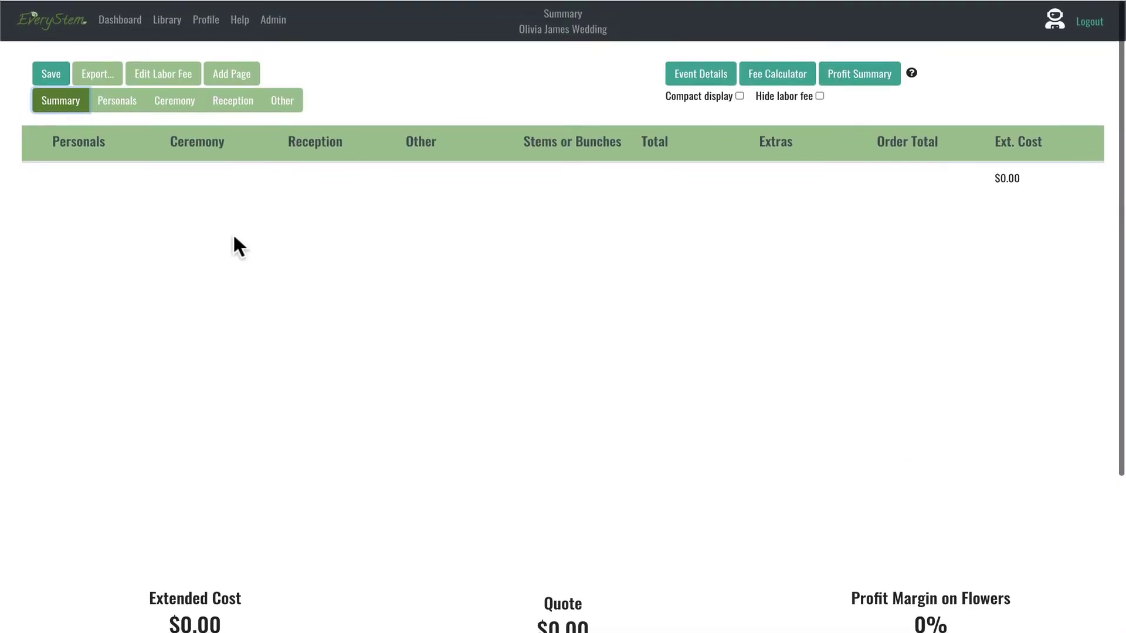
click(130, 107)
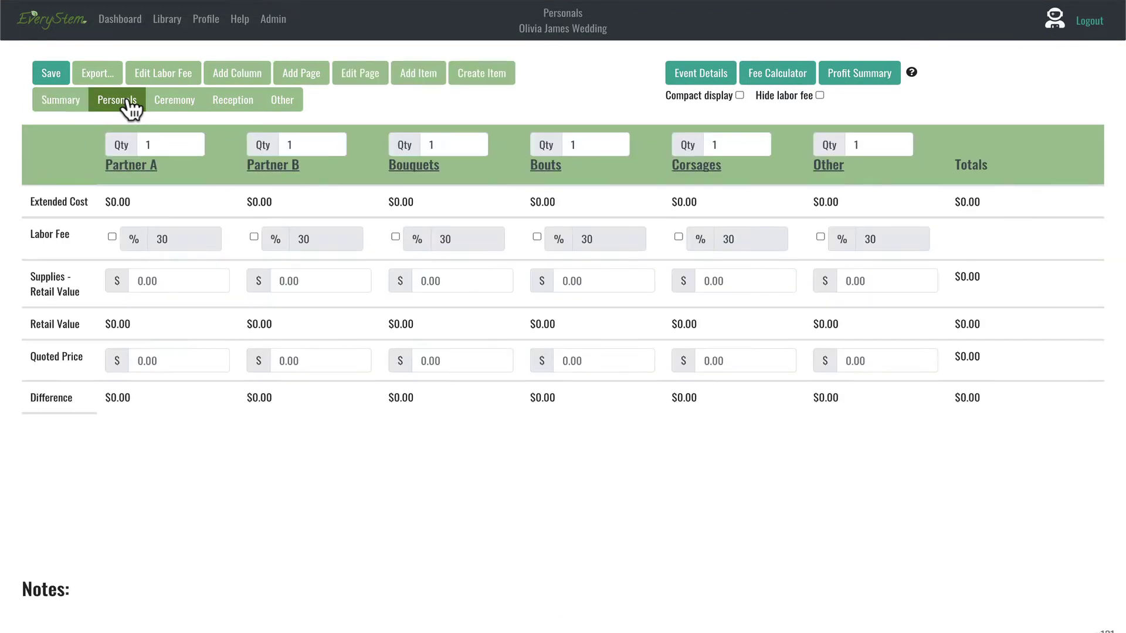
click(171, 106)
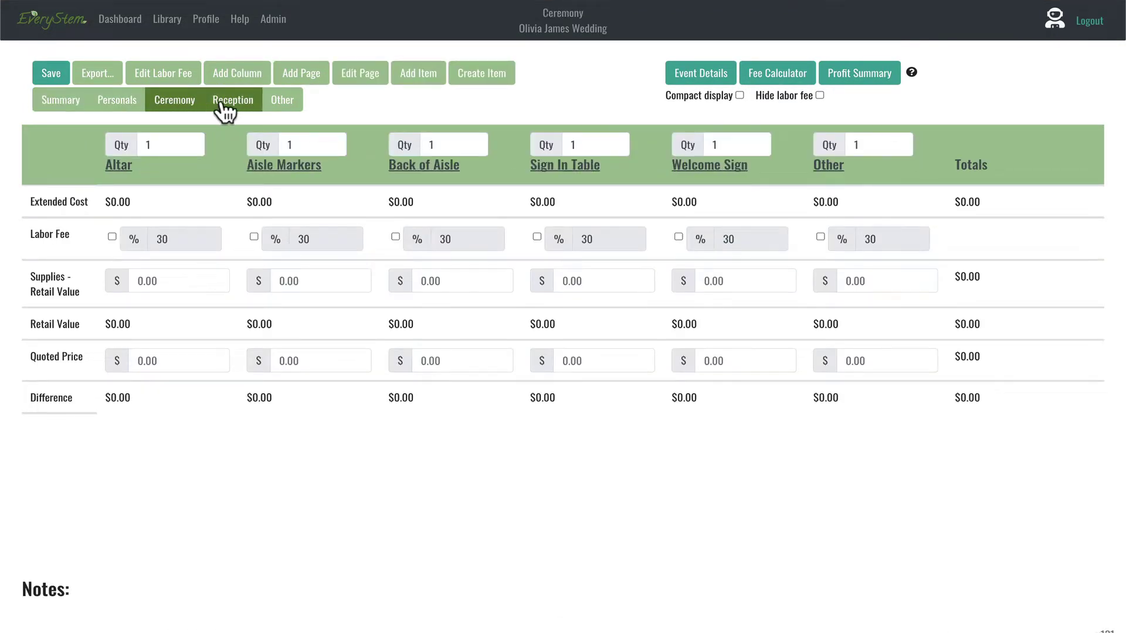
click(225, 109)
click(292, 110)
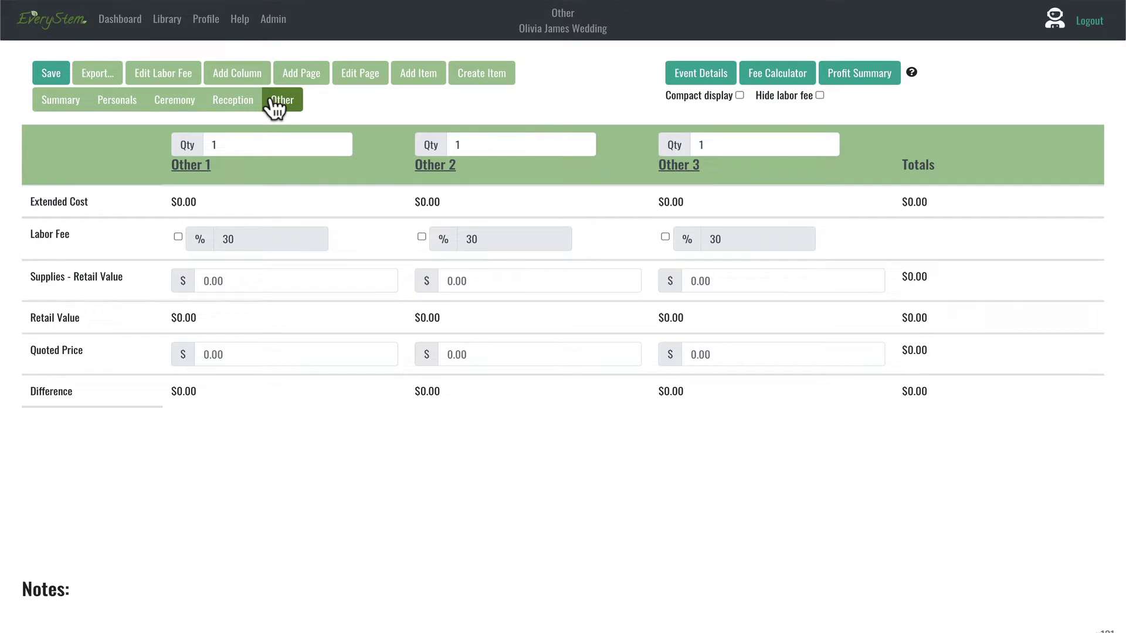
click(116, 101)
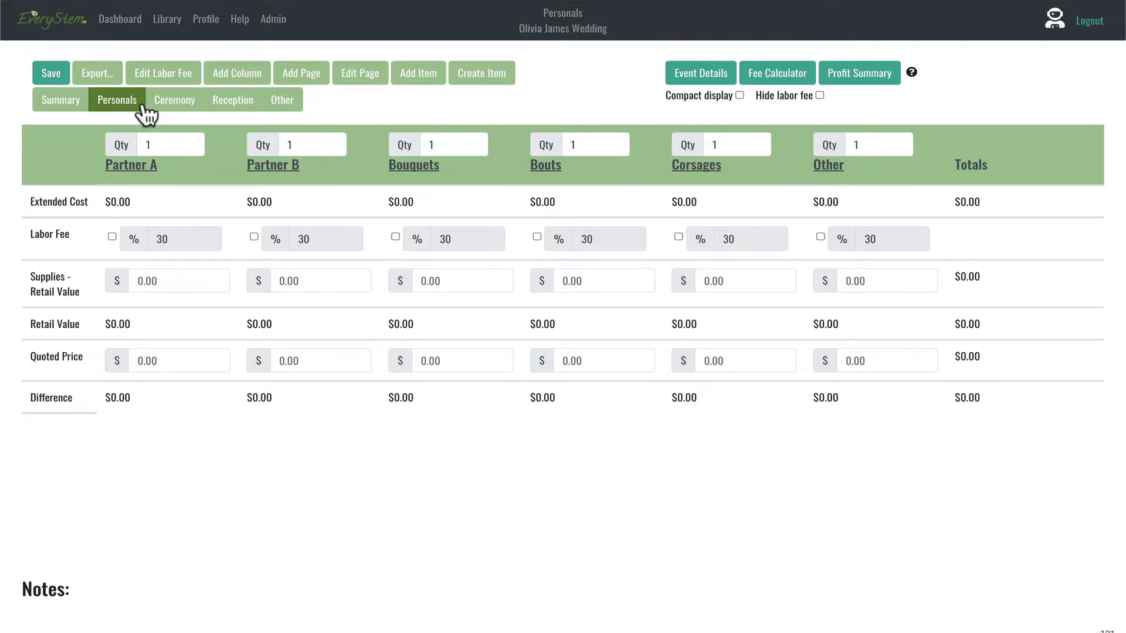
click(280, 103)
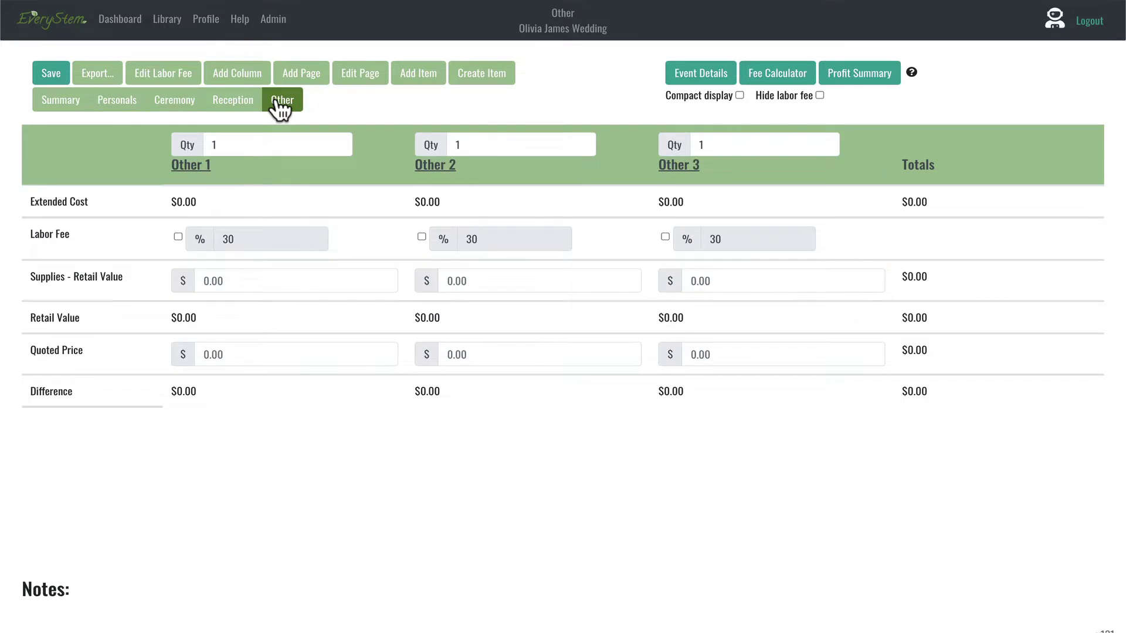
Step: Delete the Other and Reception pages from the worksheet
click(356, 71)
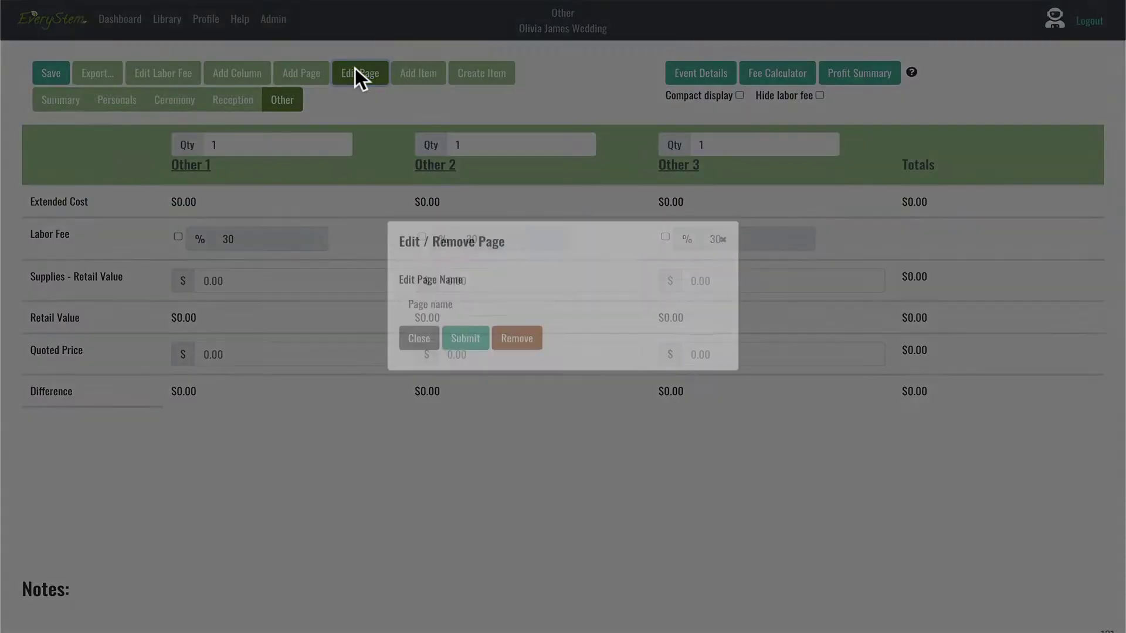
click(509, 360)
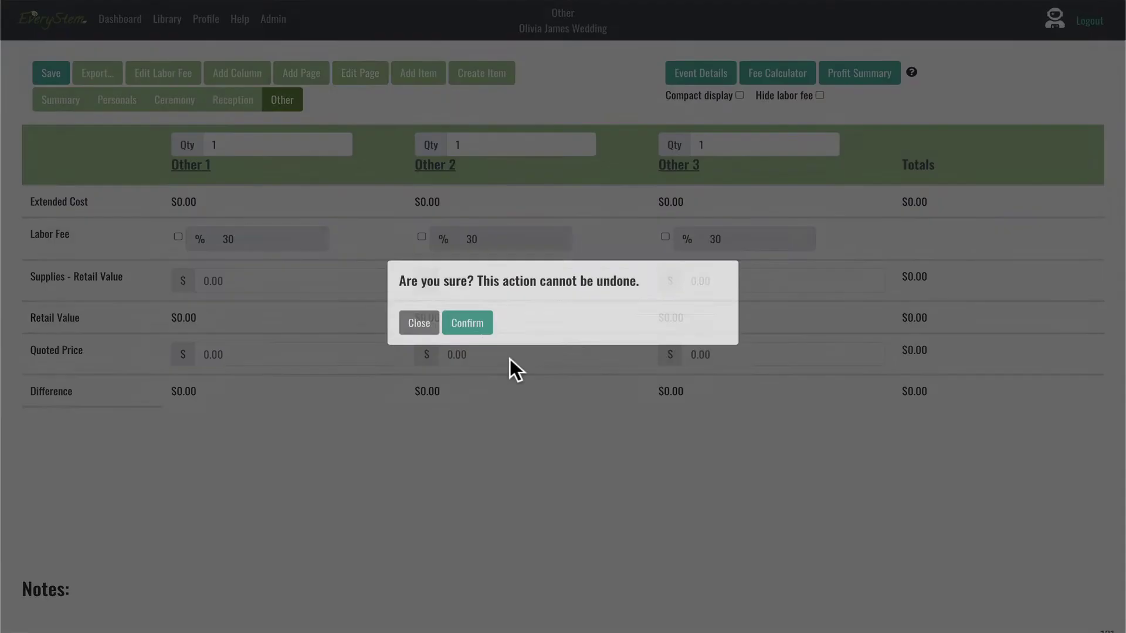
click(471, 346)
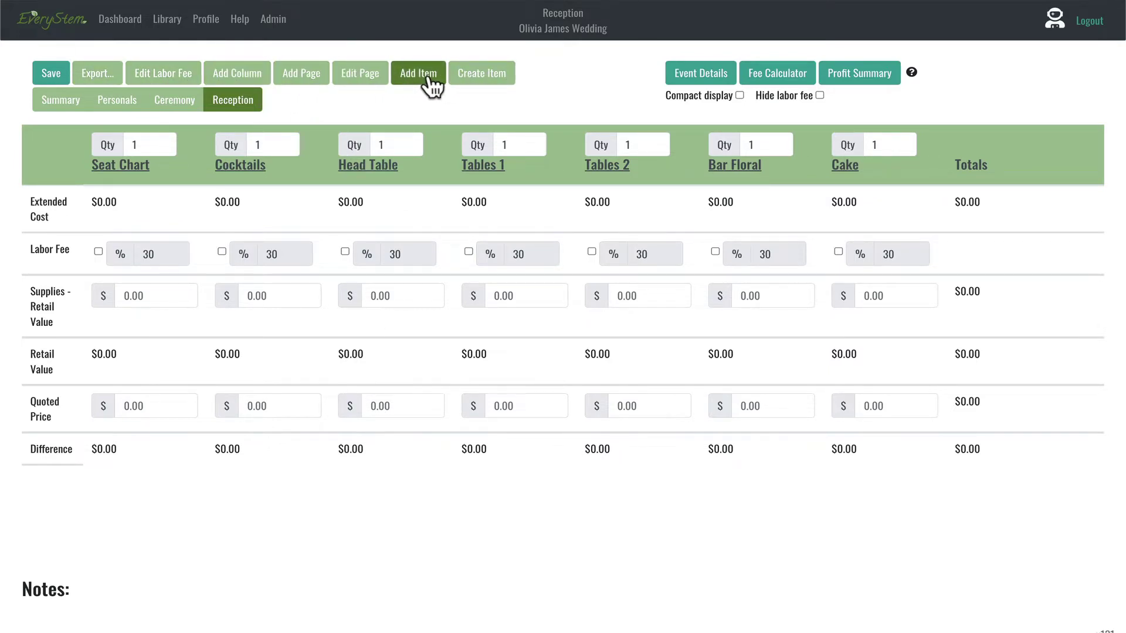
click(360, 72)
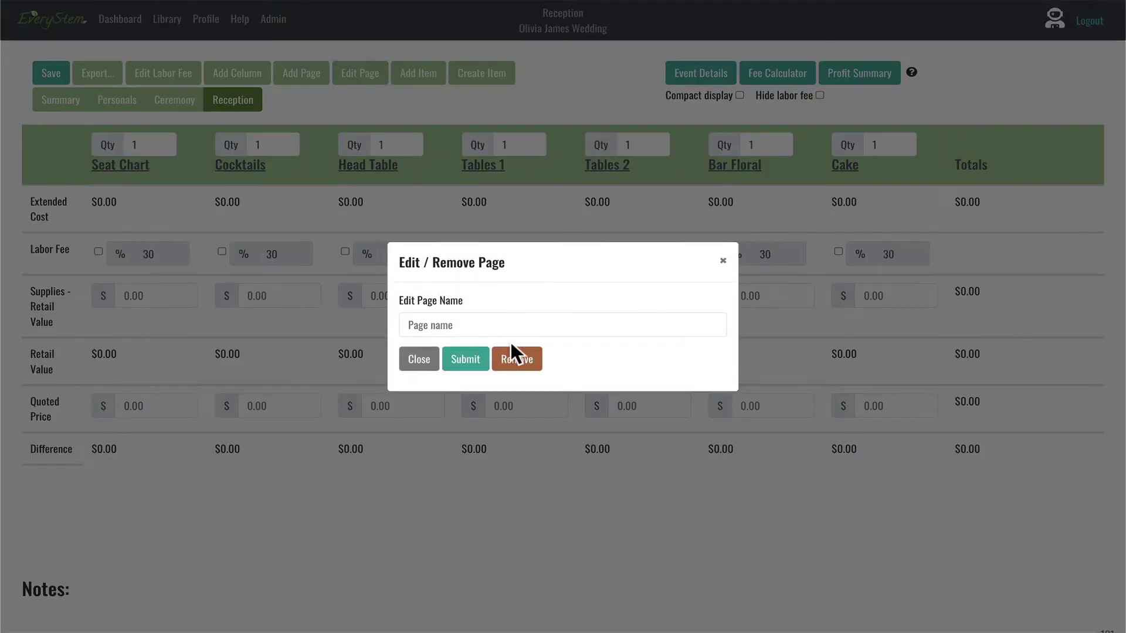
click(516, 356)
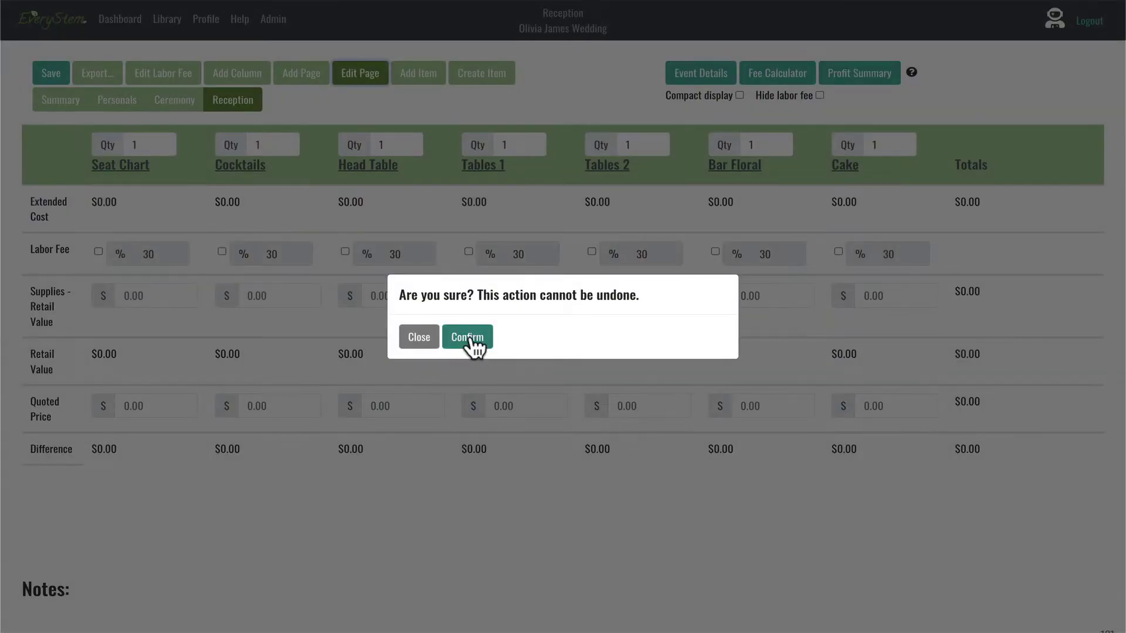
click(472, 342)
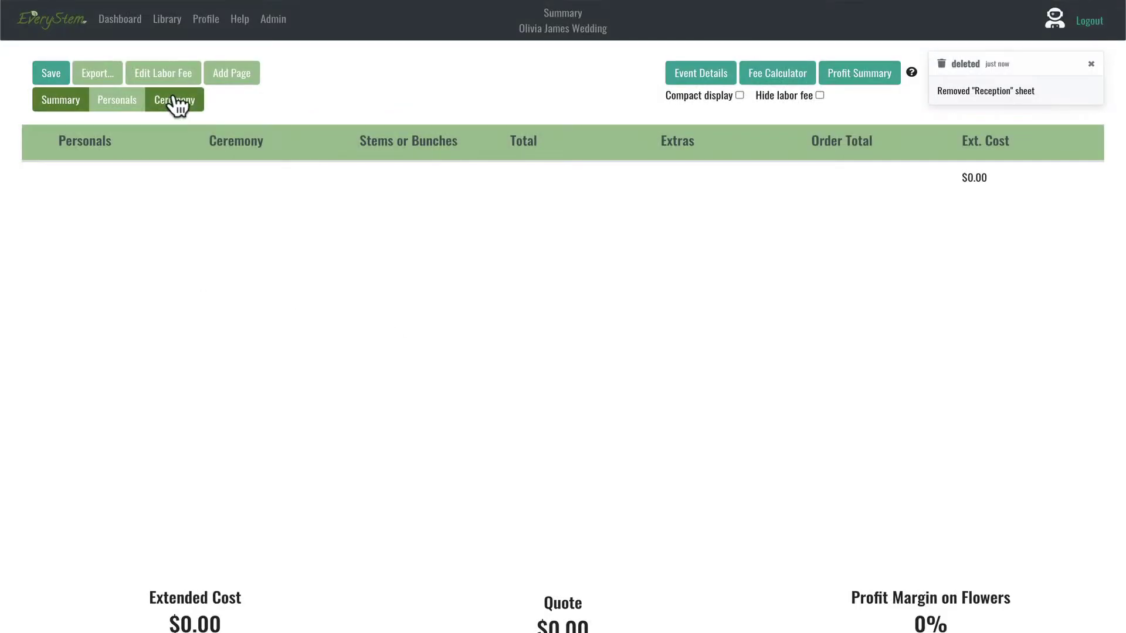
Step: Delete the Ceremony page, leaving only Summary and Personals
click(175, 101)
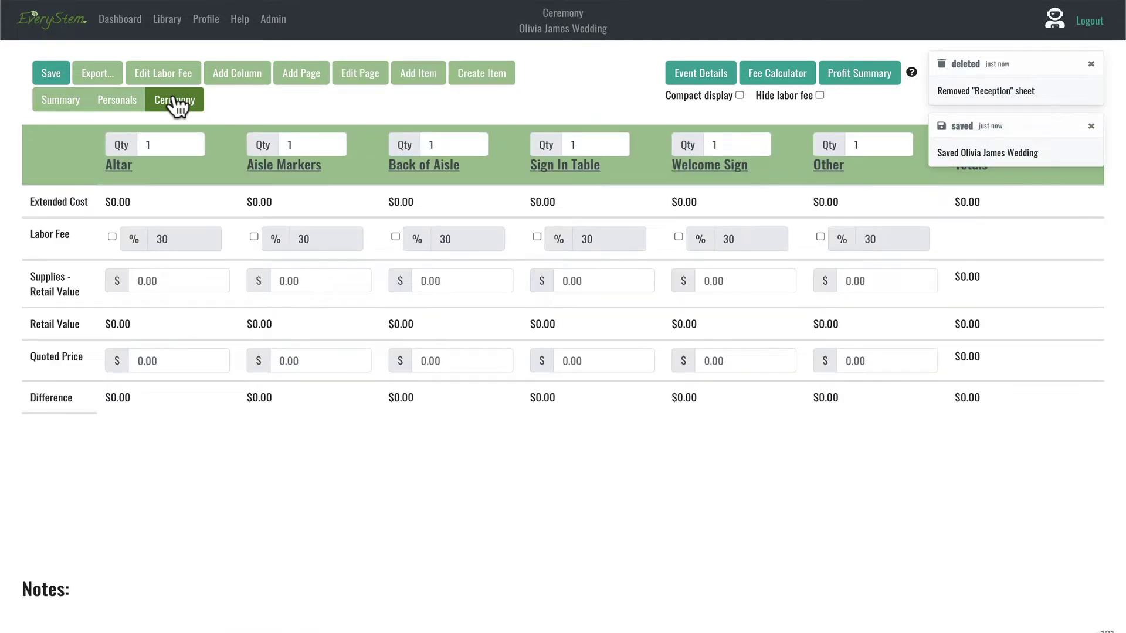
click(363, 79)
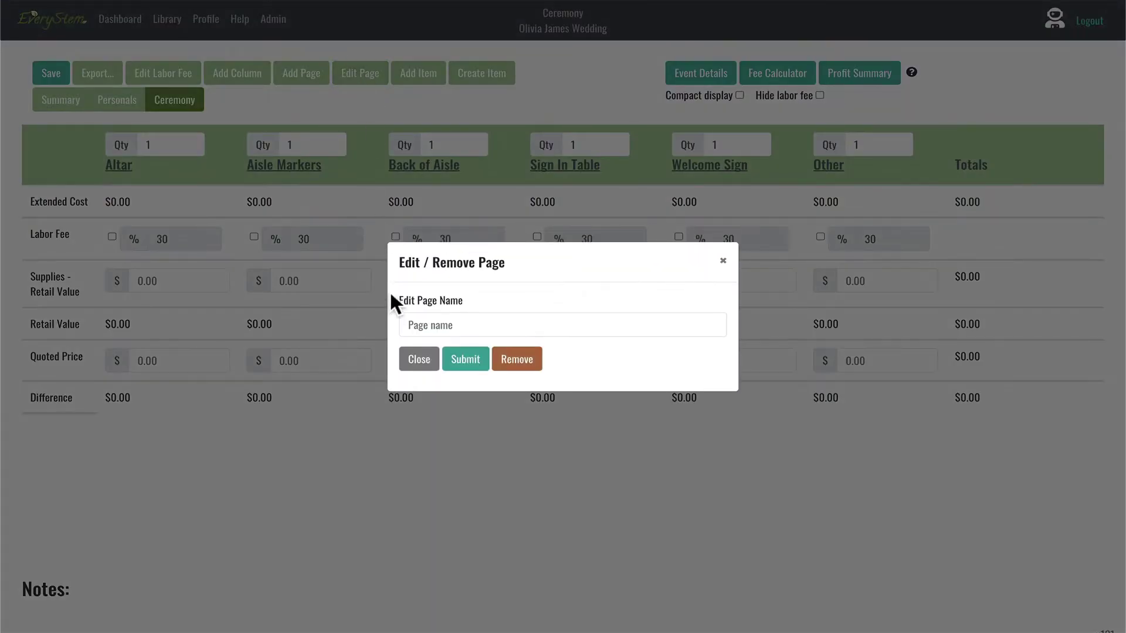
click(508, 362)
click(469, 339)
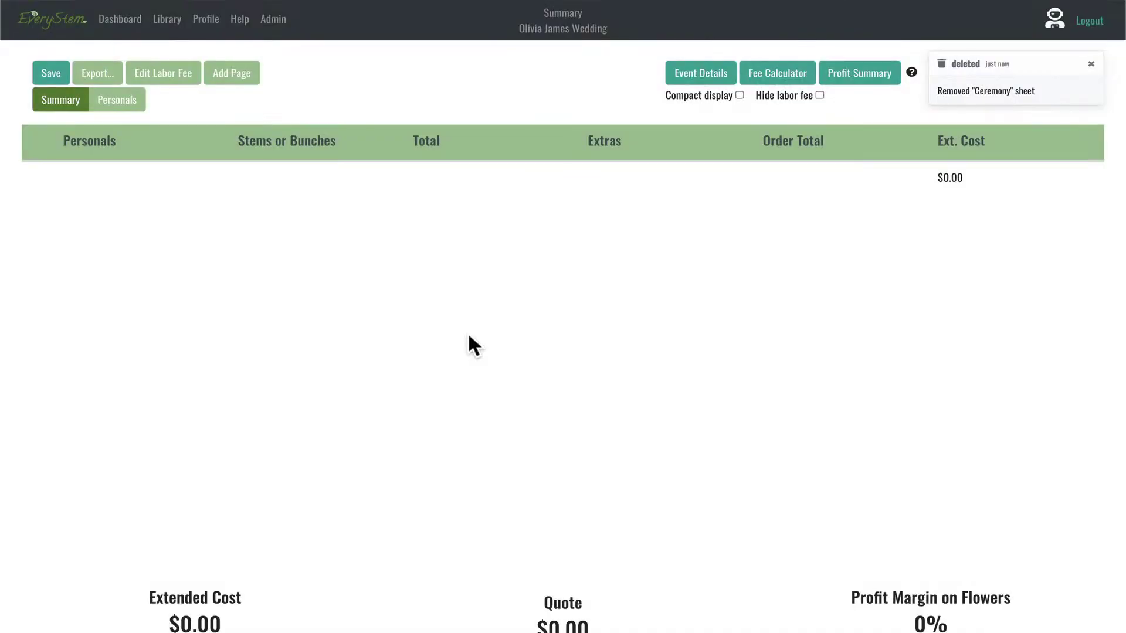
Step: Change the Personals page name to 'Simple Wedding'
click(119, 105)
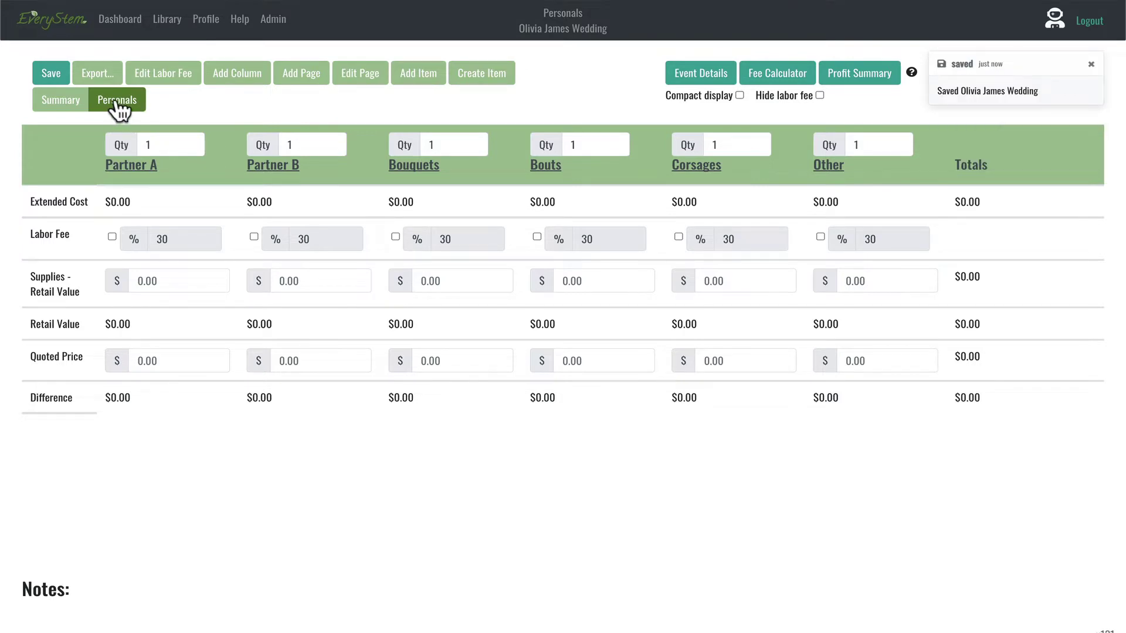
click(353, 81)
click(432, 325)
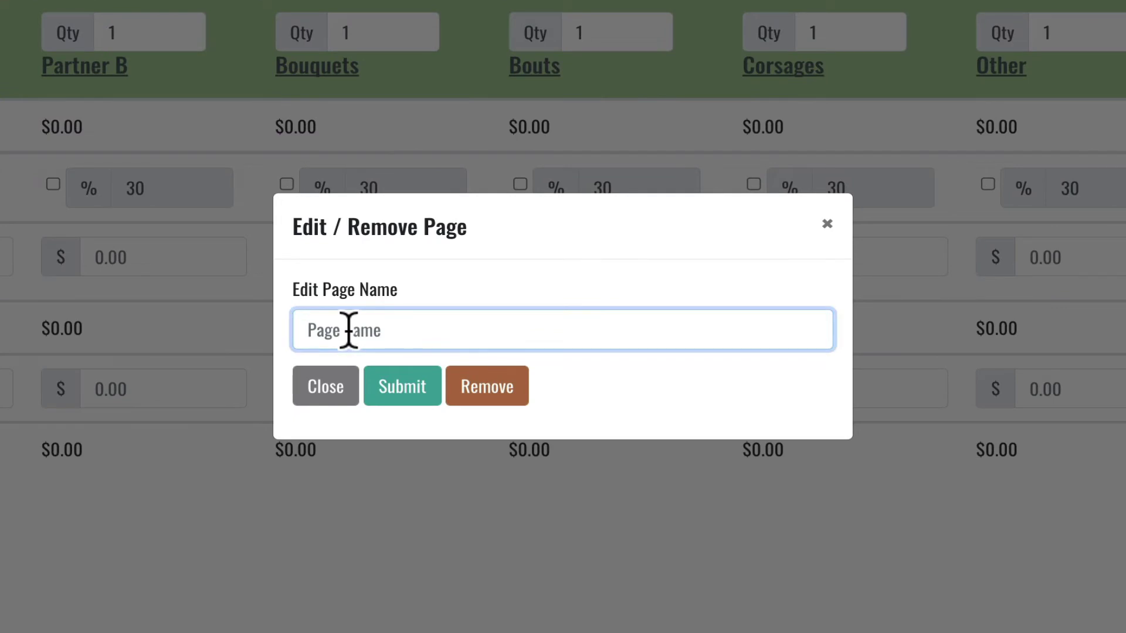
text(Wedding)
click(308, 333)
text(Simpl)
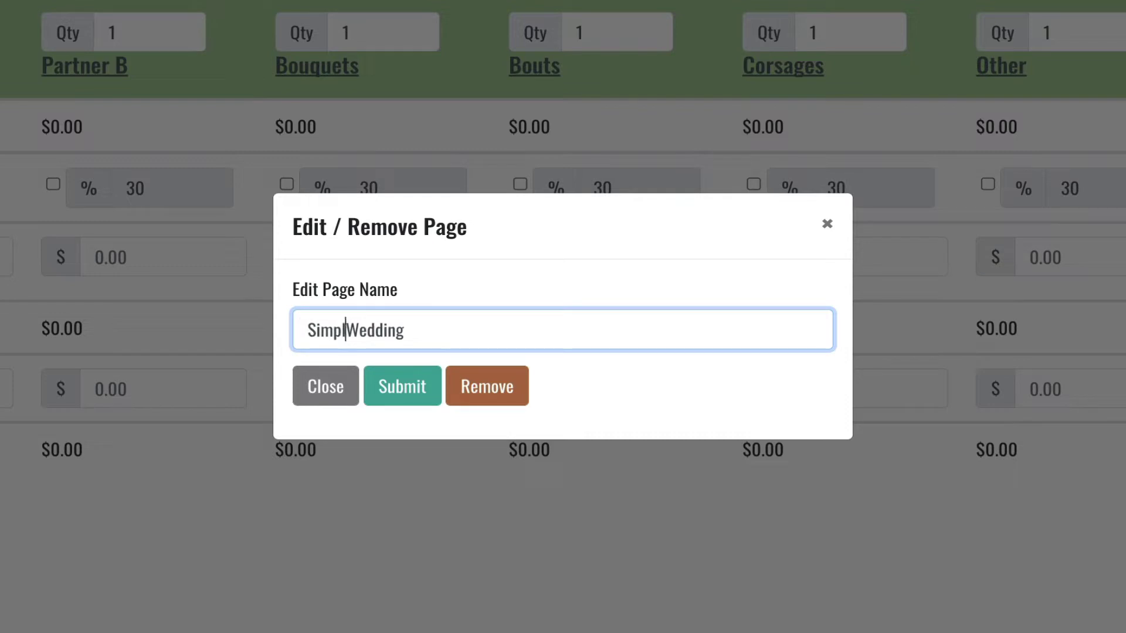
text(e)
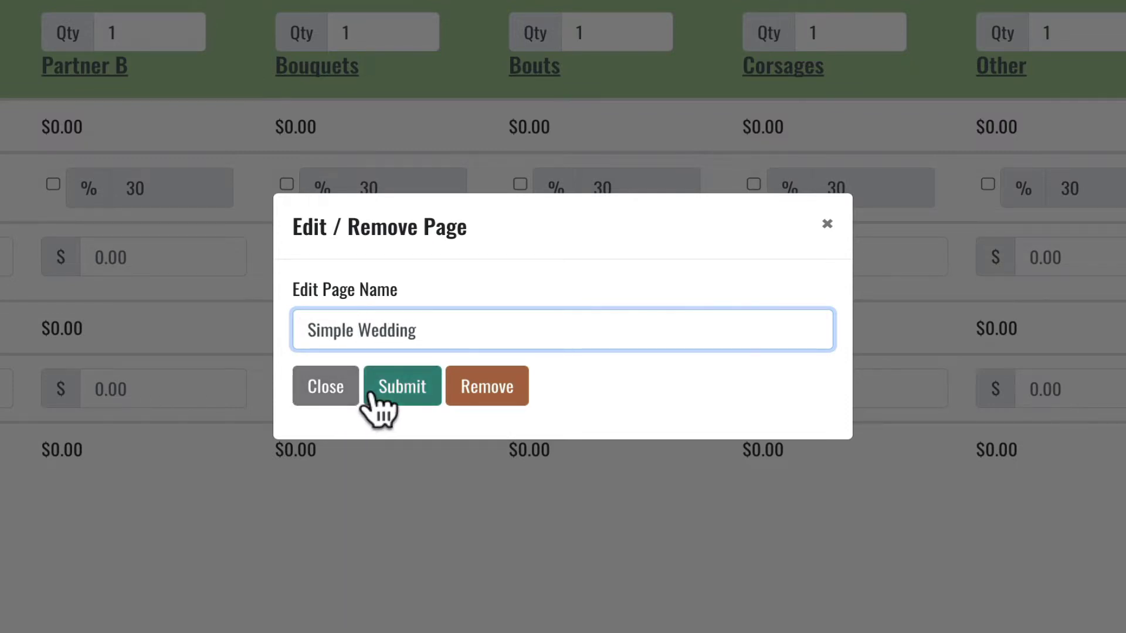
click(371, 394)
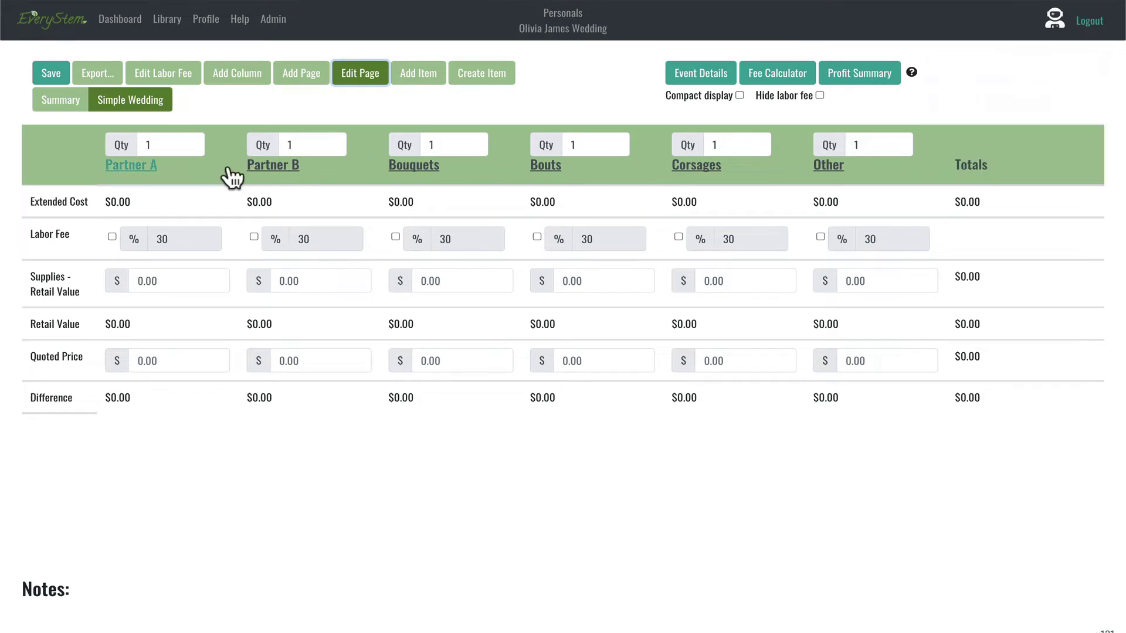
Step: Rename the Partner A column to 'Bouquet- 250'
click(126, 166)
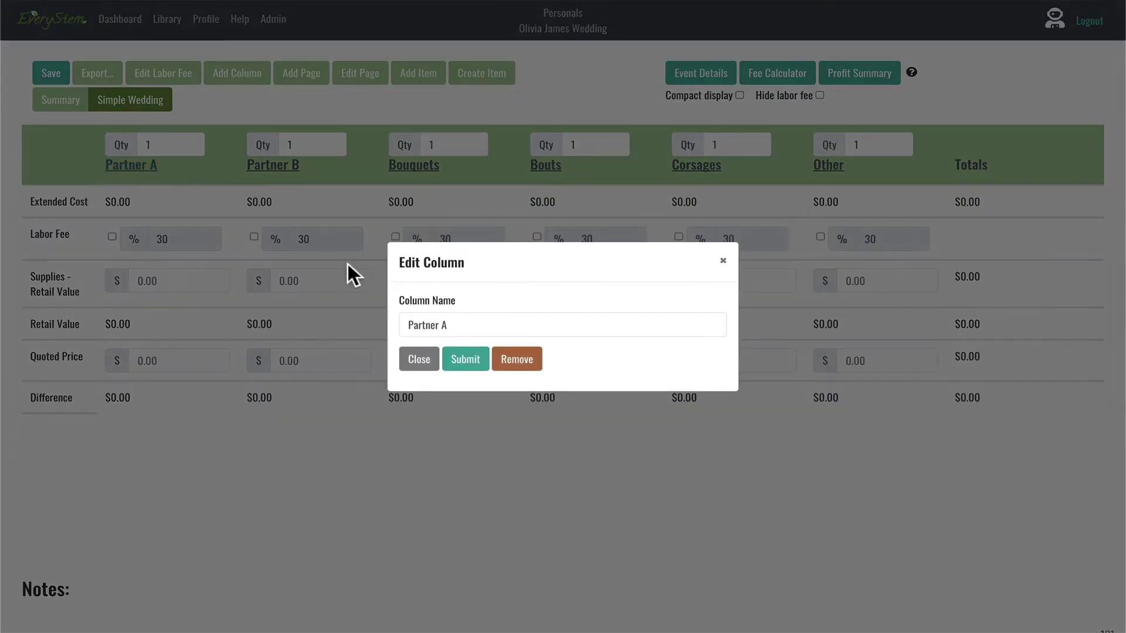
click(469, 327)
key(ctrl+a)
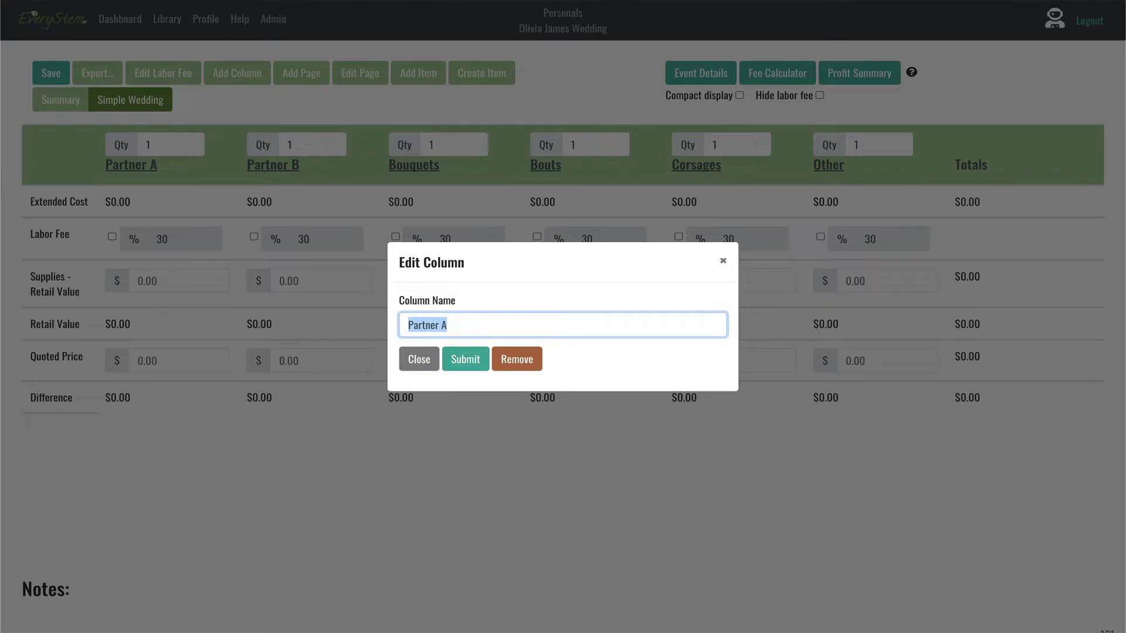
text(Bouquet- 150)
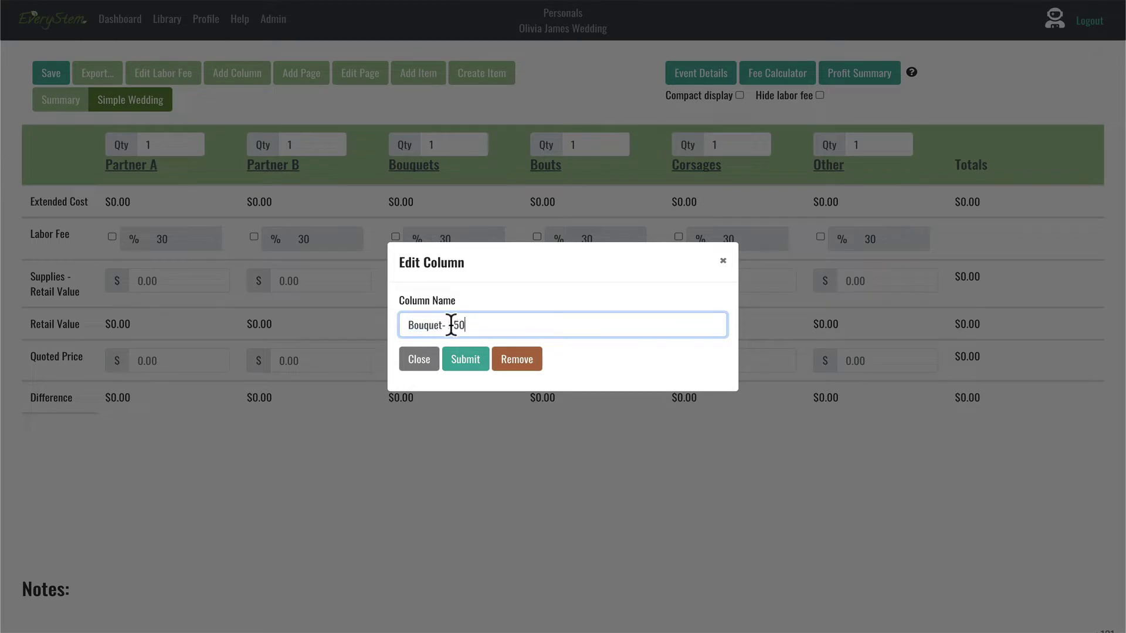
key(Return)
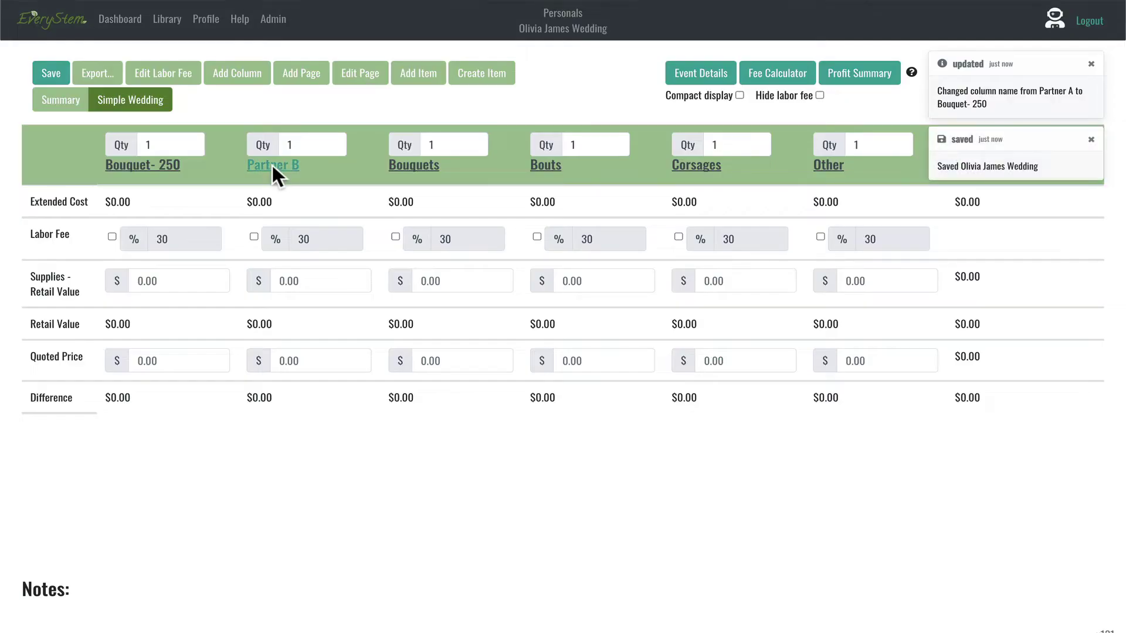
Step: Rename the Partner B column to 'Bout -$18'
click(272, 166)
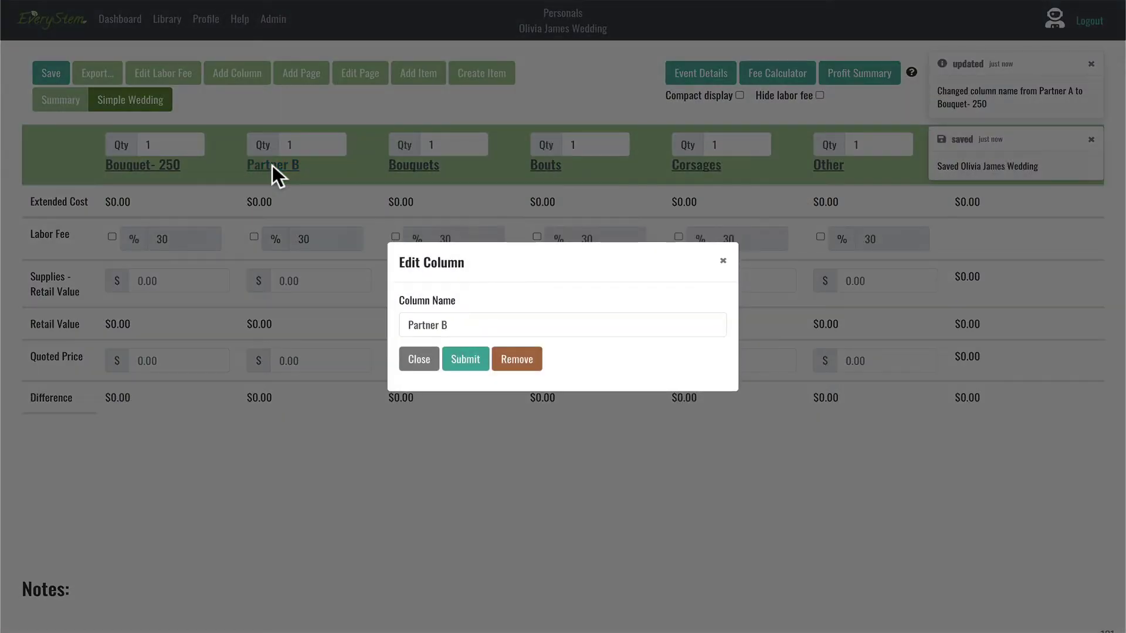
triple_click(455, 323)
key(BackSpace)
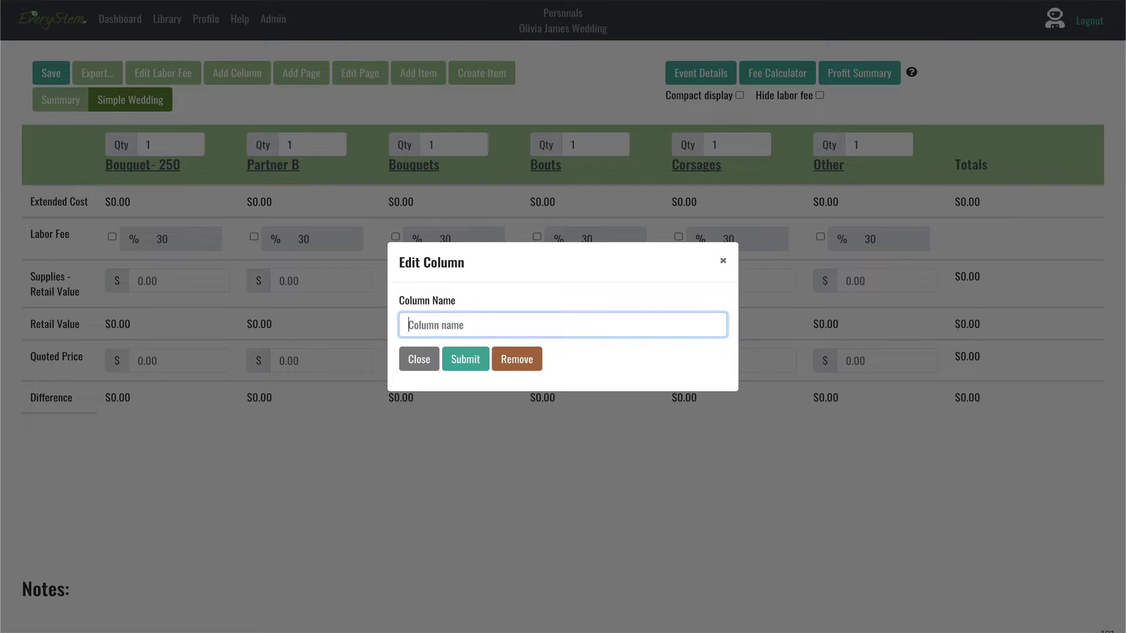
text(Bout -18)
key(BackSpace)
key(BackSpace)
text($18)
click(452, 362)
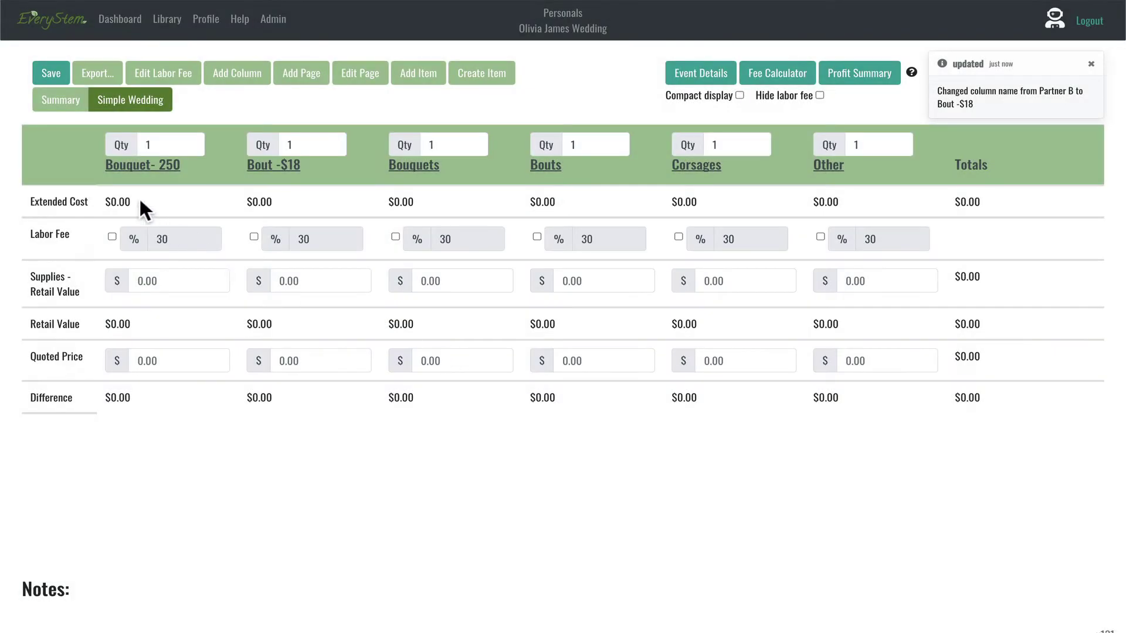
Step: Correct the first column's name to 'Bouquet- $250'
click(140, 166)
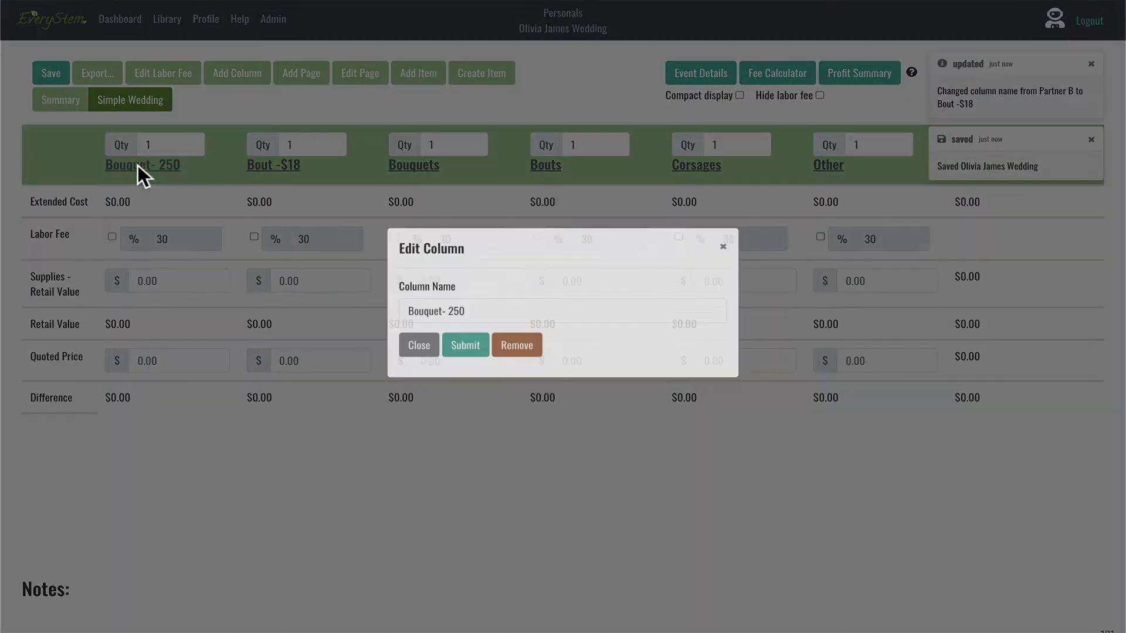
click(449, 325)
text($)
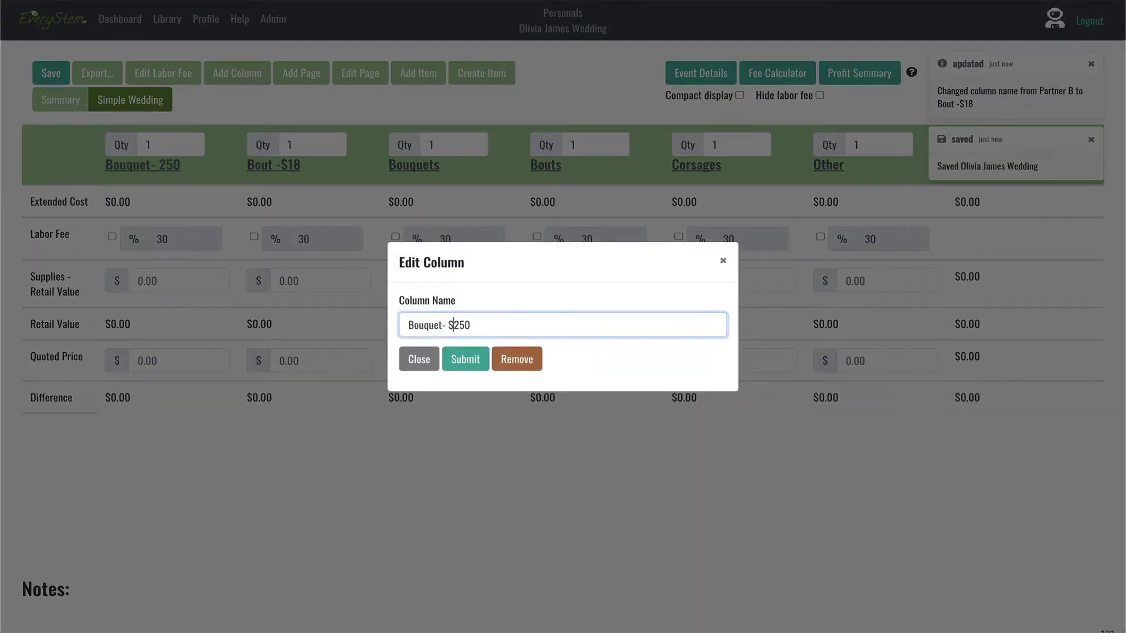
click(467, 361)
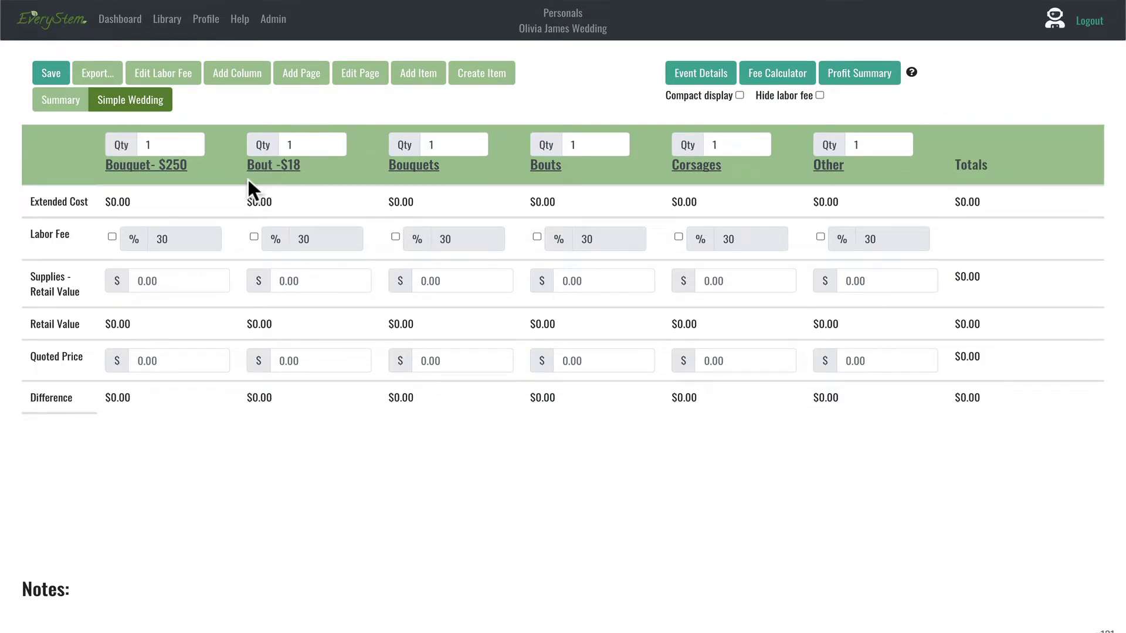
Step: Rename the Bouquets column to 'Welcome Table-$200'
click(413, 165)
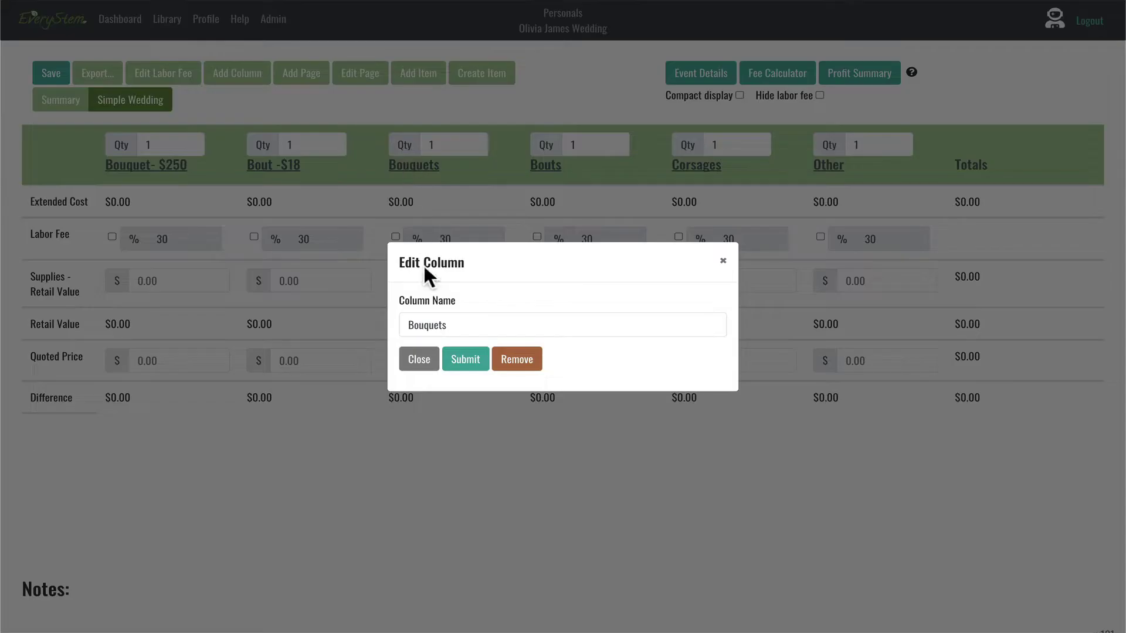
click(471, 326)
double_click(471, 326)
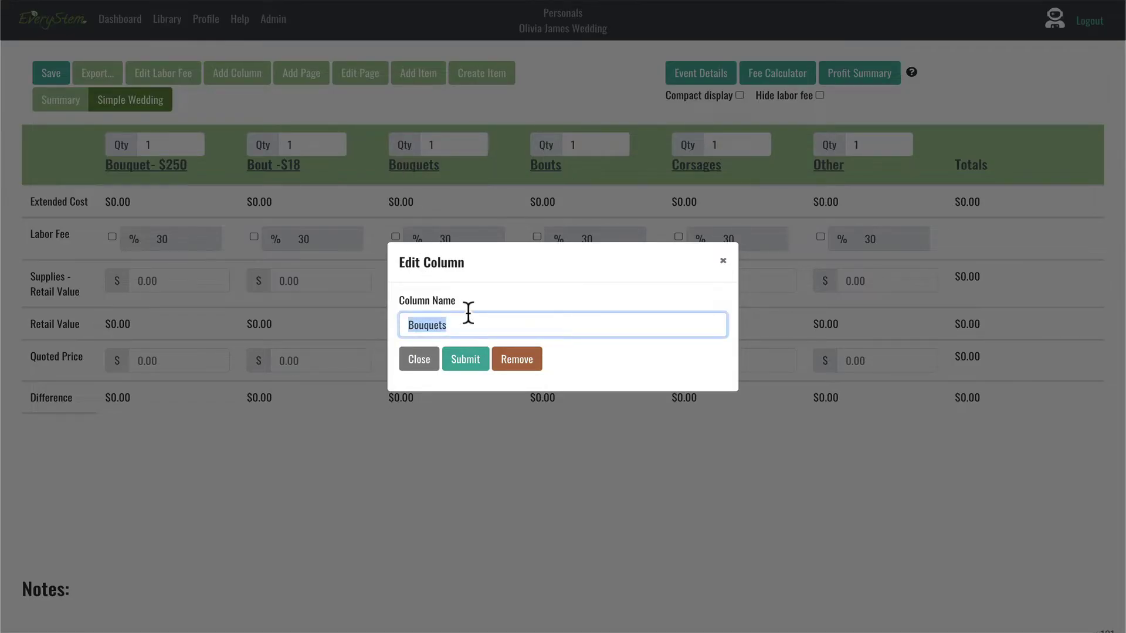
text(Welcome Table)
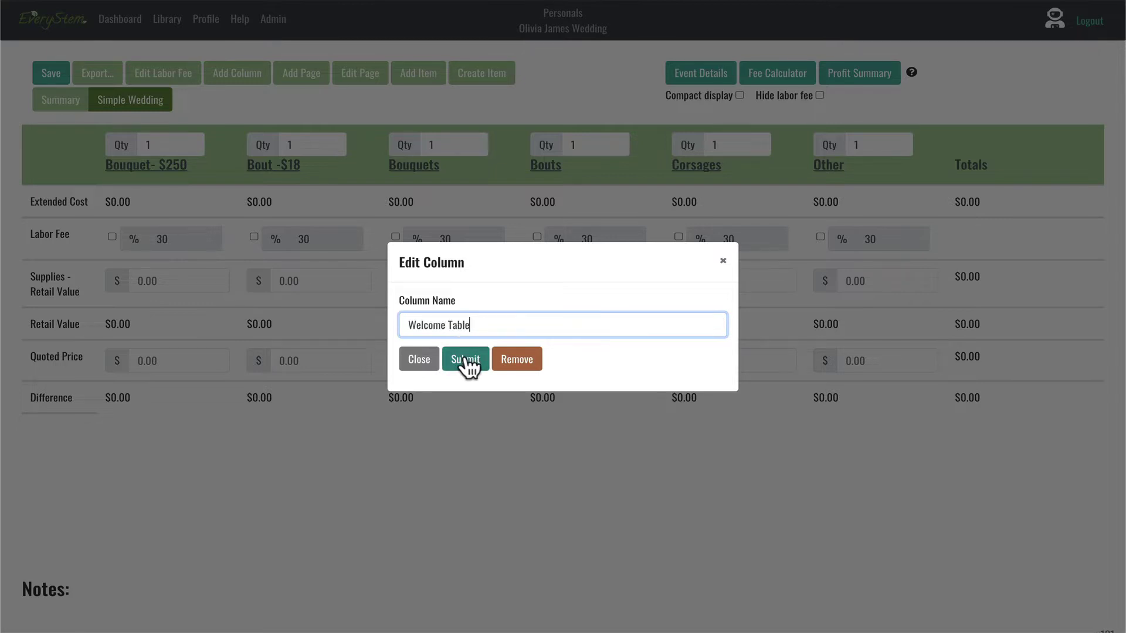
text(-$200)
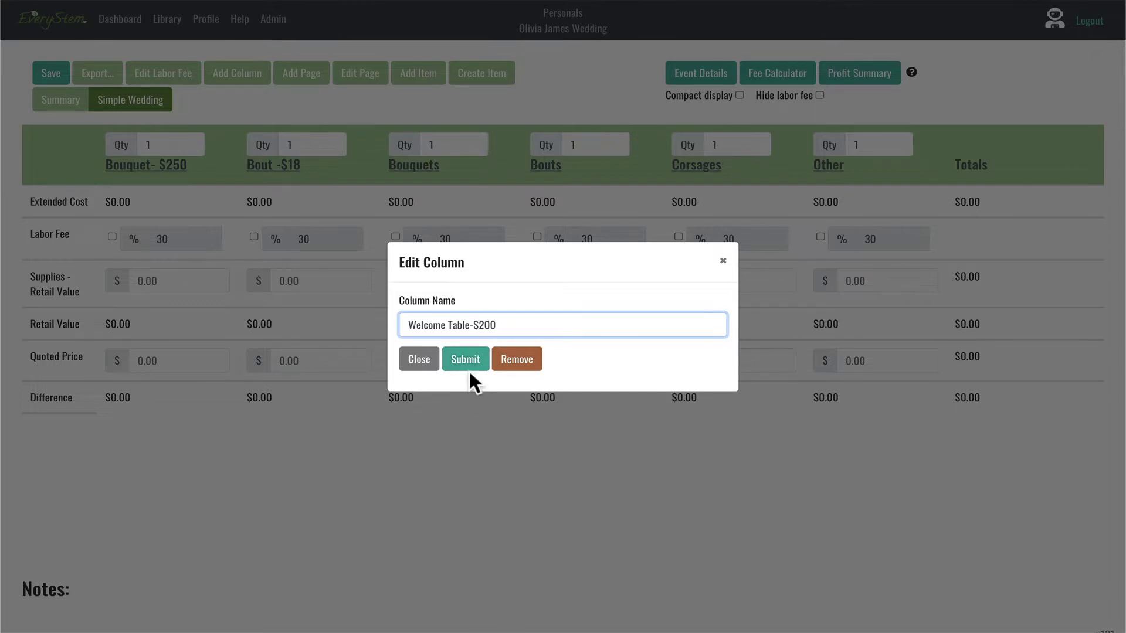
click(467, 365)
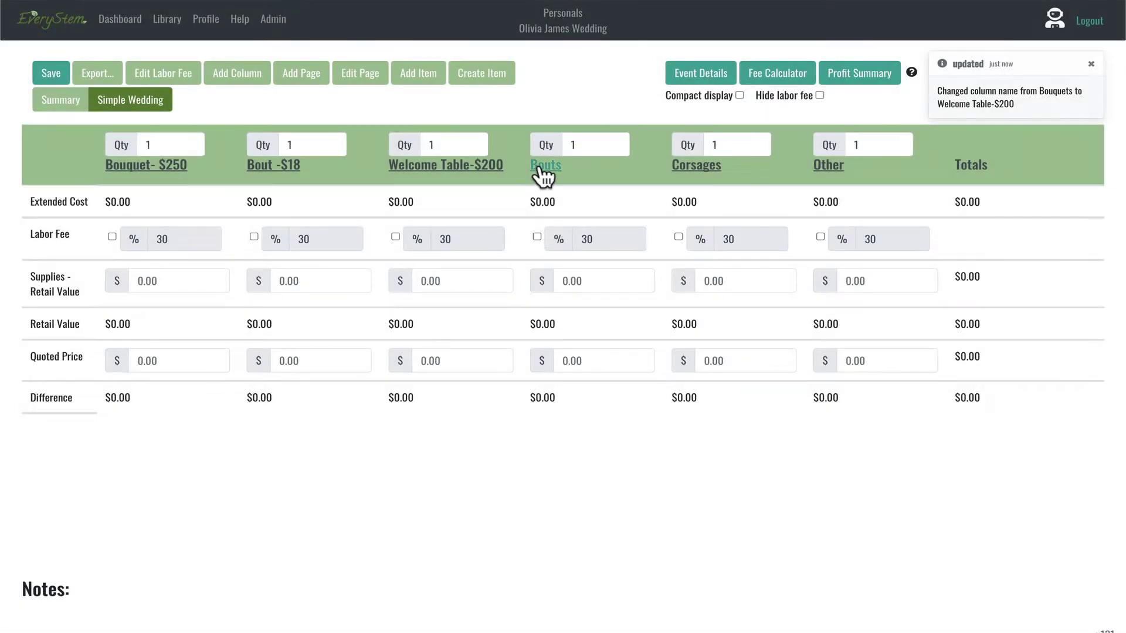
Step: Rename the Bouts and Corsages columns to 'Centerpieces-$200ea' and 'Ceiling Install -$1000'
click(540, 167)
double_click(464, 321)
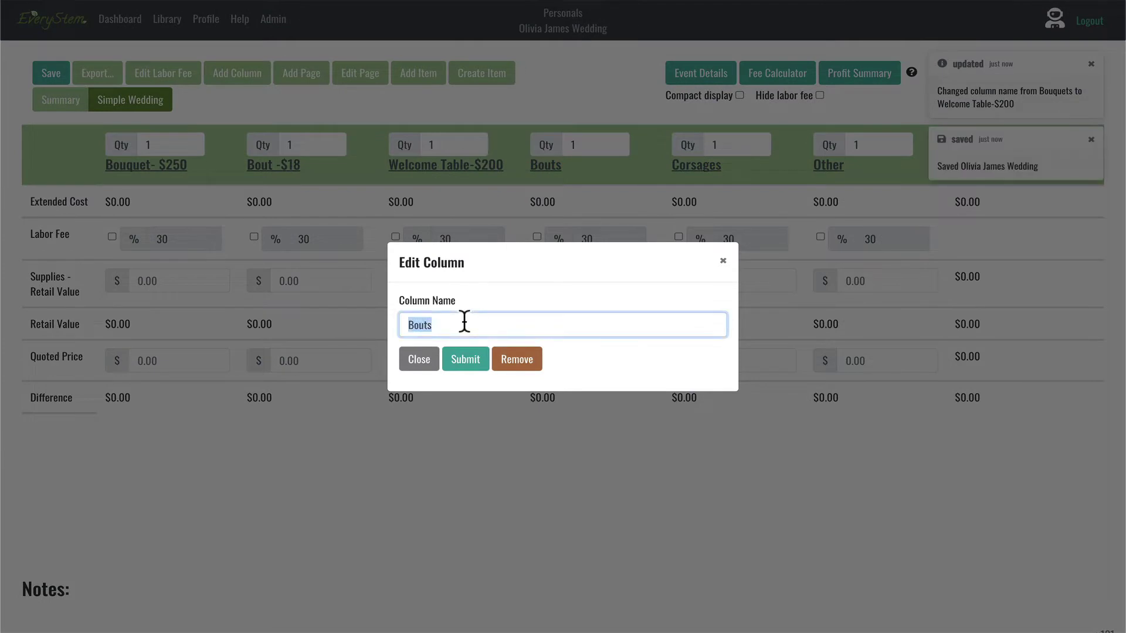
text(Centerpieces-$200ea)
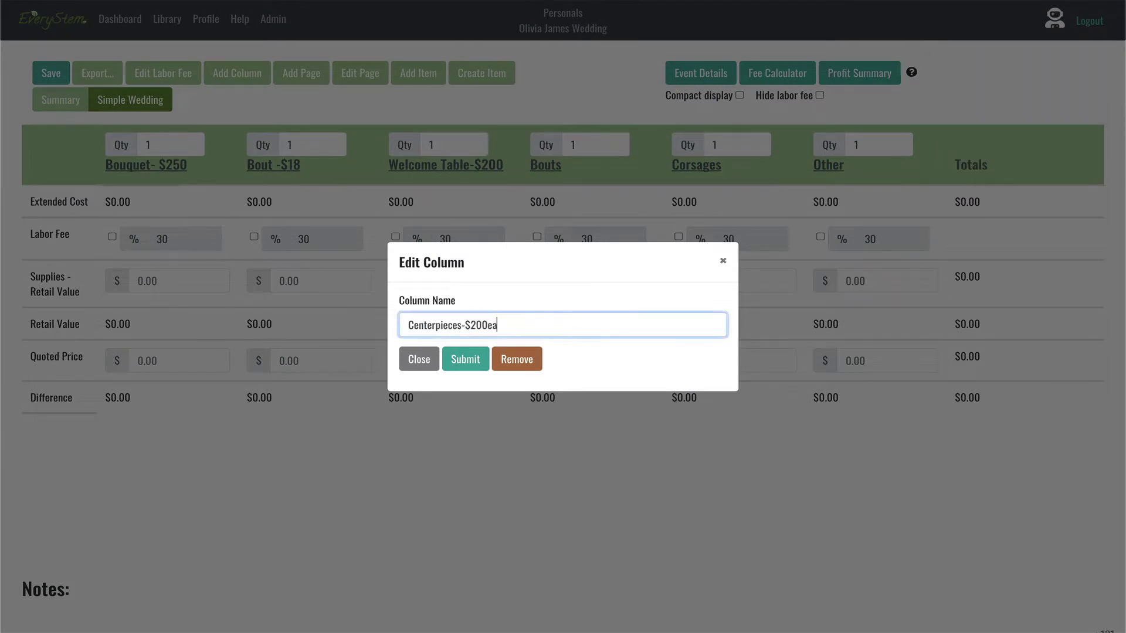
click(464, 355)
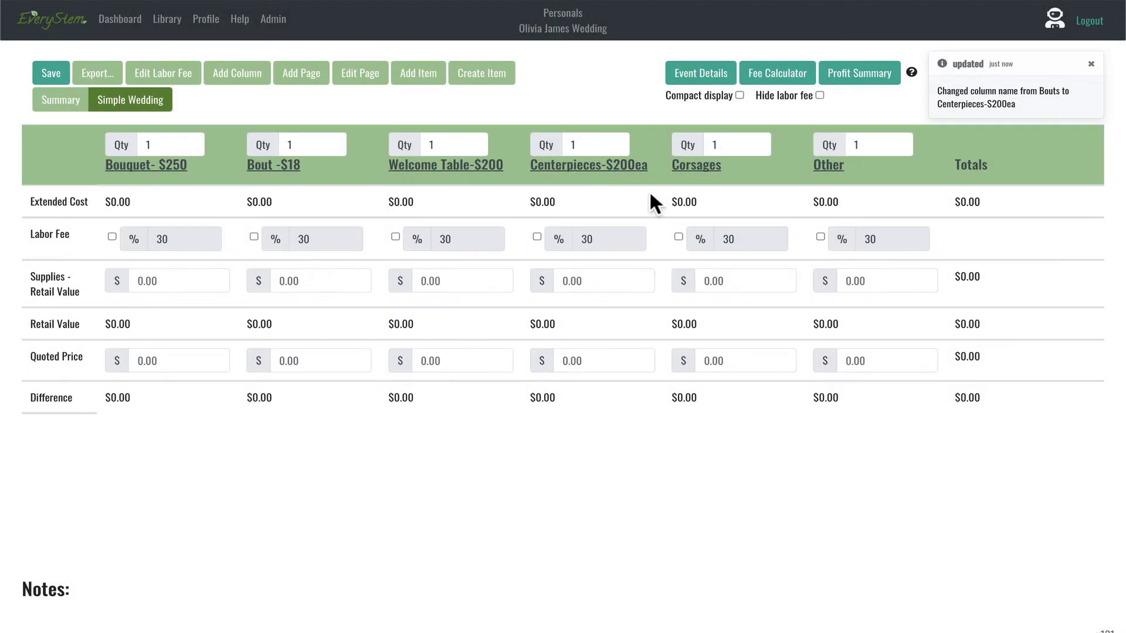
click(692, 165)
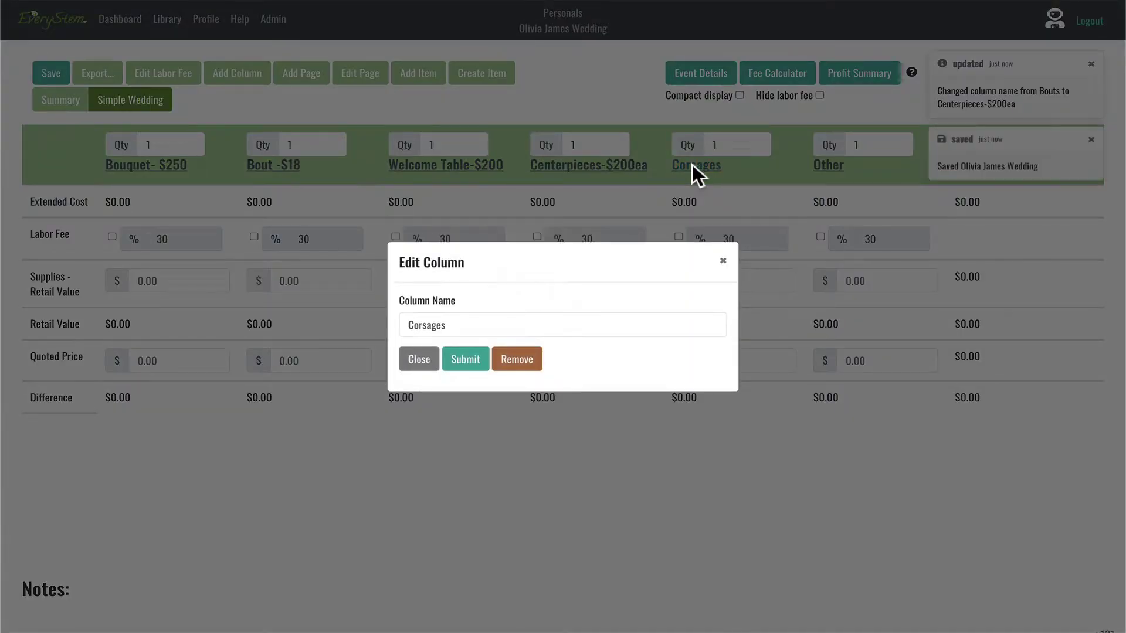
text(Ceiling Install -$1000)
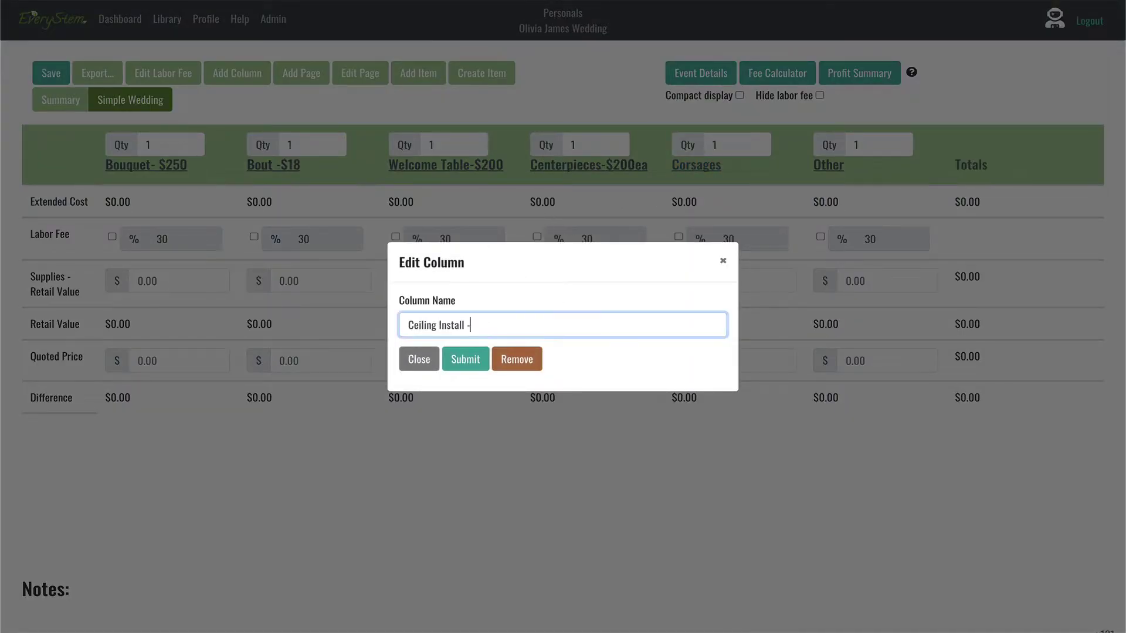
click(461, 358)
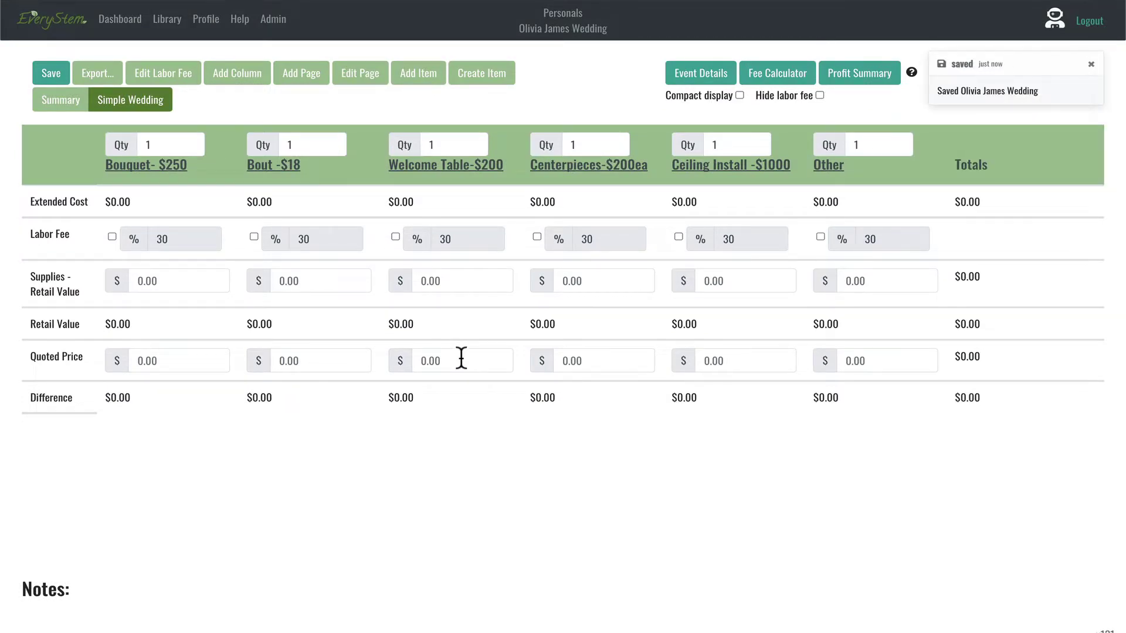
Step: Delete the leftover Other column from the Simple Wedding page
click(830, 167)
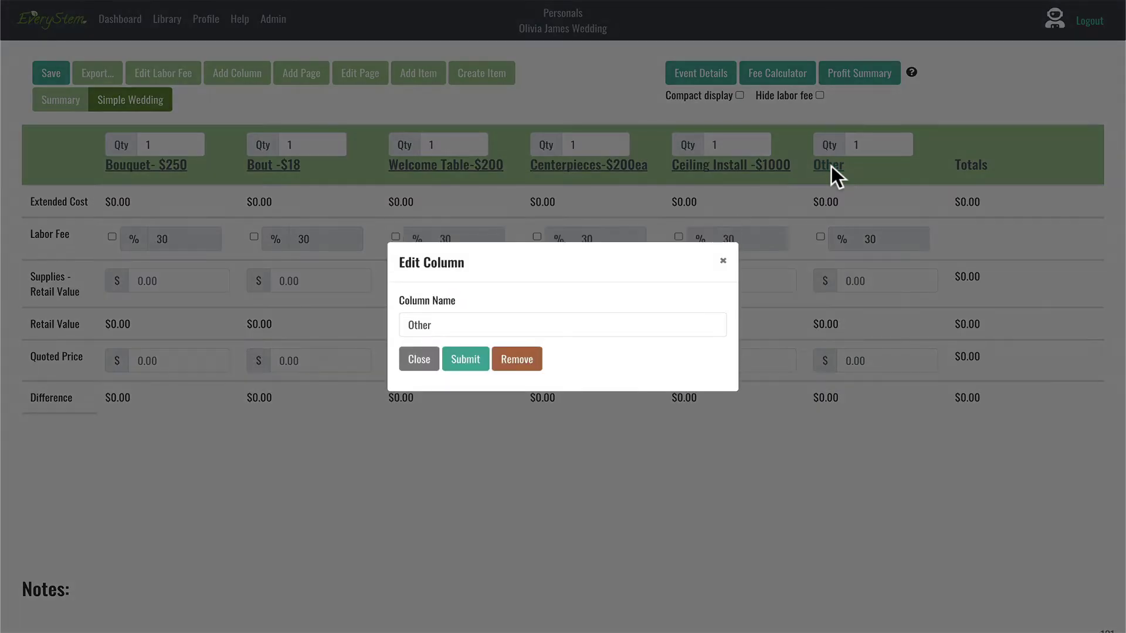
click(516, 359)
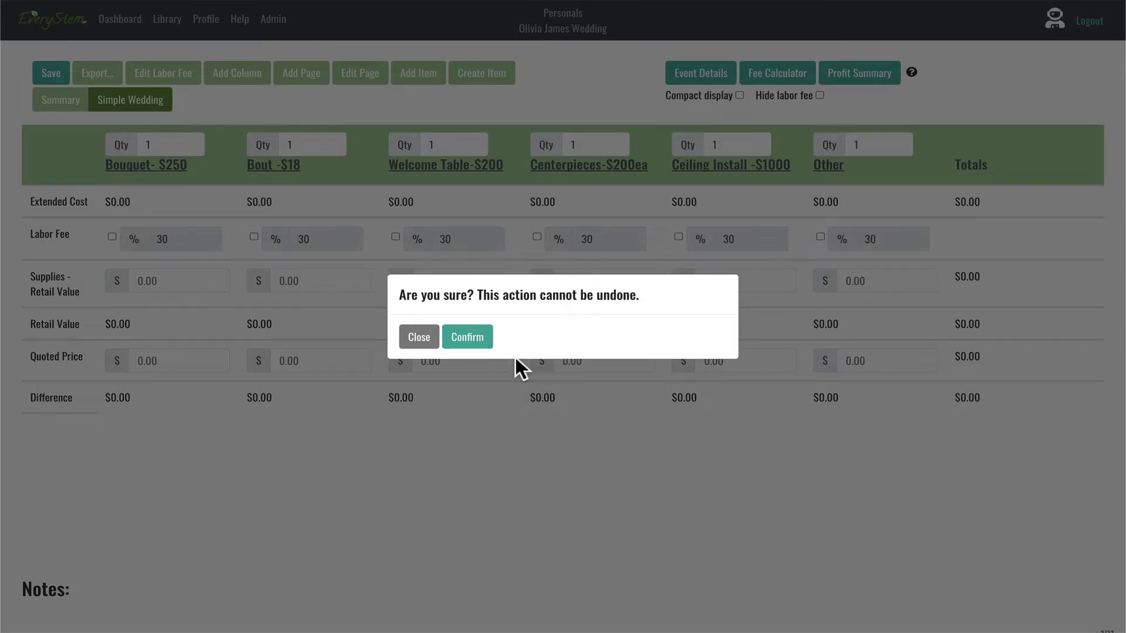
click(463, 339)
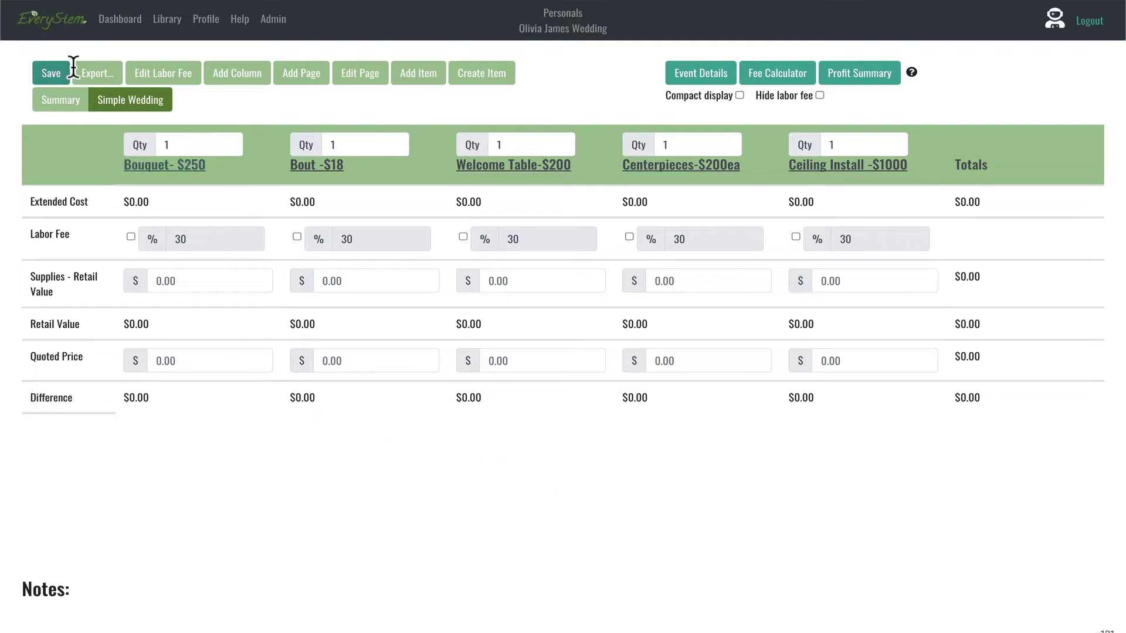
Step: Duplicate the wedding event from the events list and open the copy
click(120, 19)
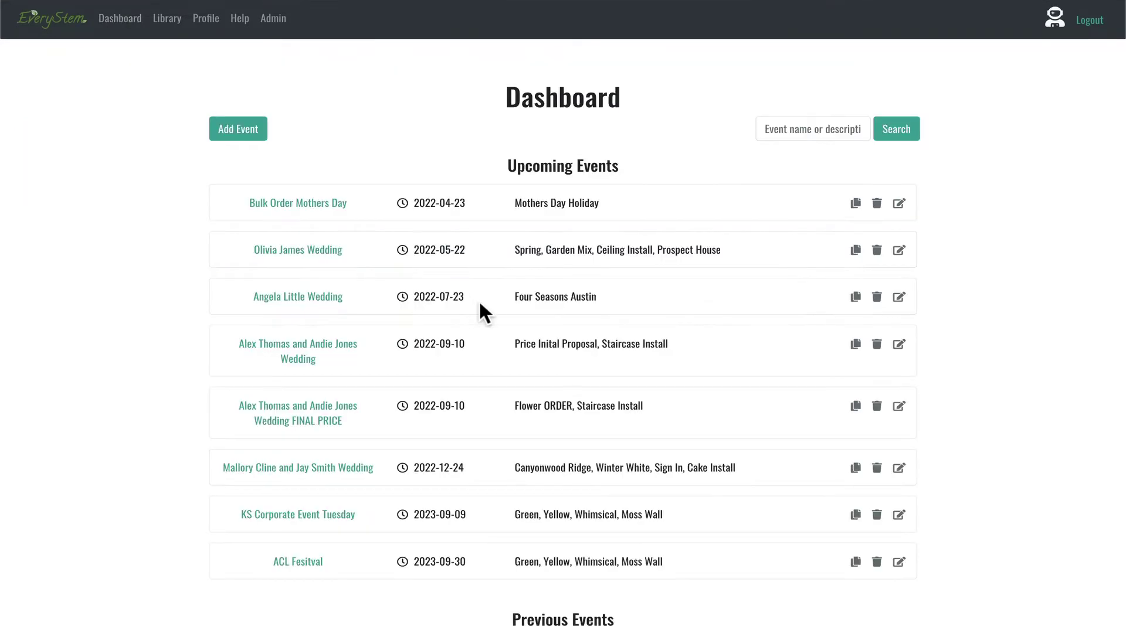
click(856, 251)
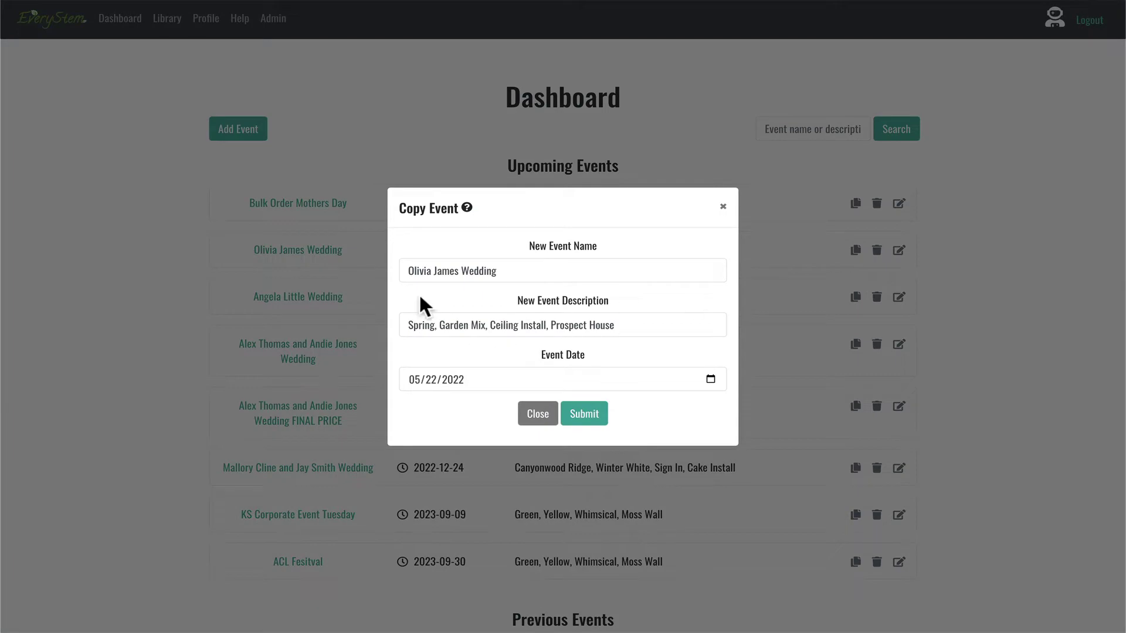
click(579, 415)
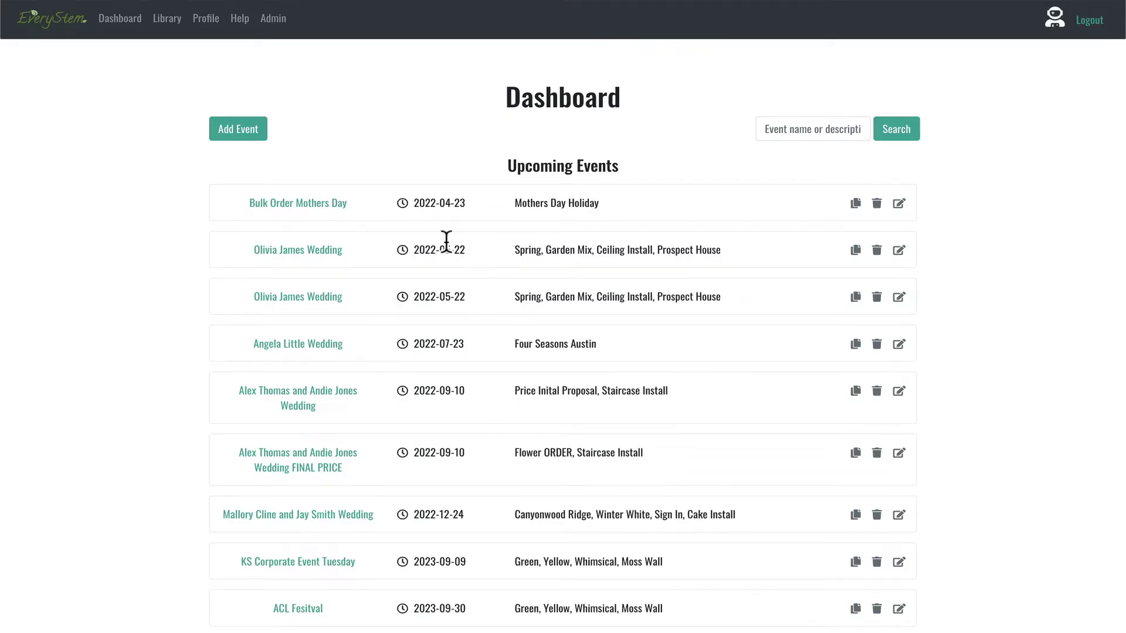
click(897, 253)
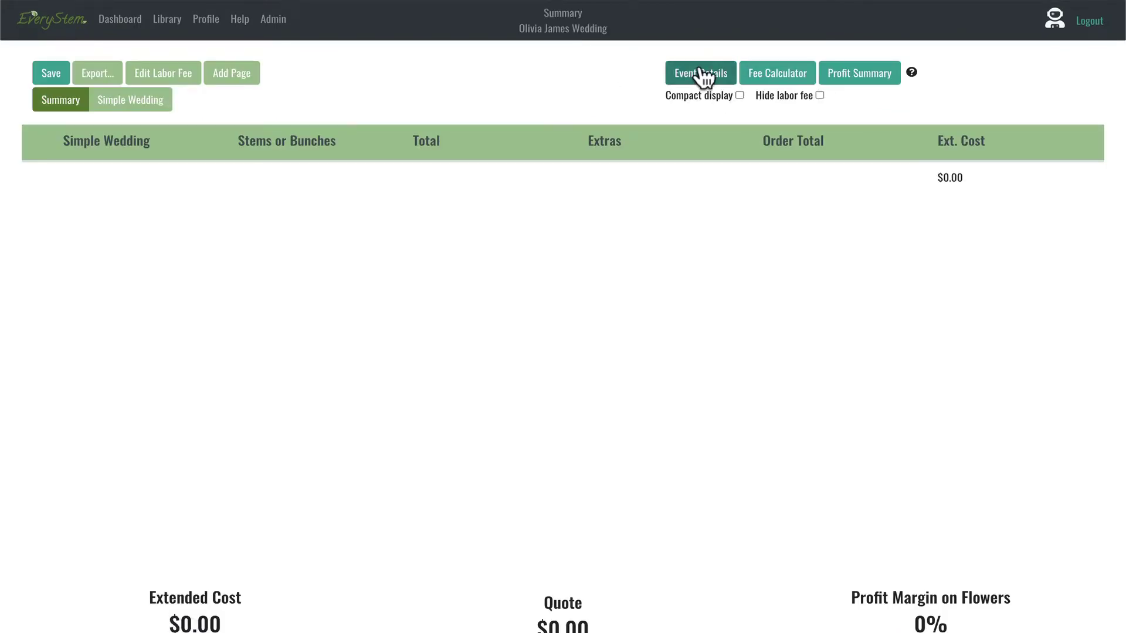
Step: Rename the copied event to 'Simple Wedding Template'
click(701, 74)
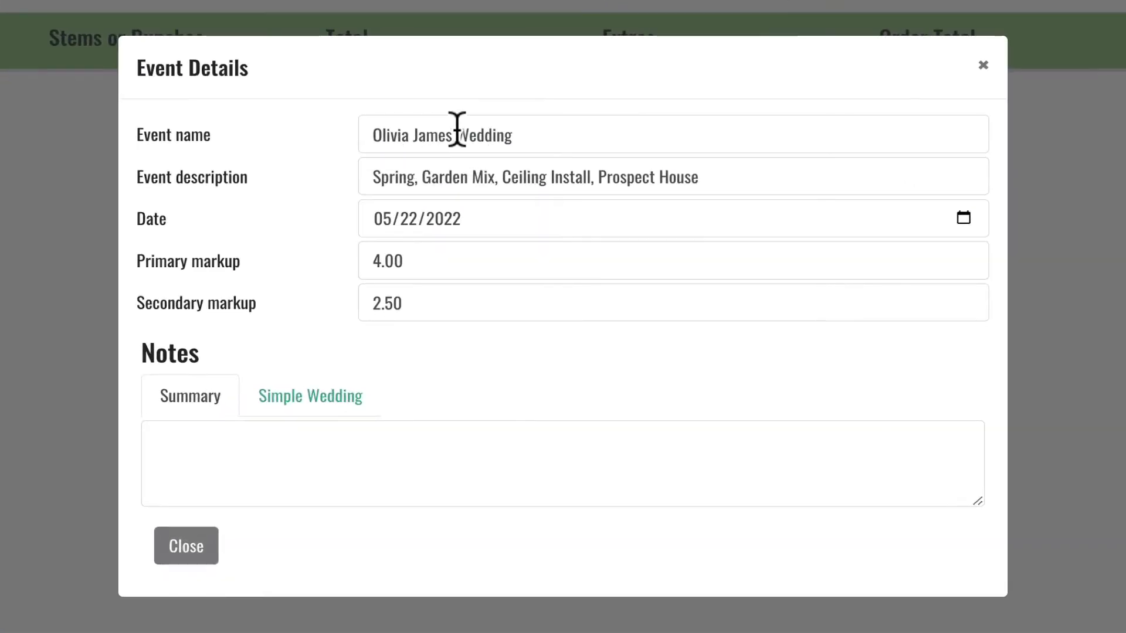
click(466, 152)
drag(457, 136, 305, 141)
key(BackSpace)
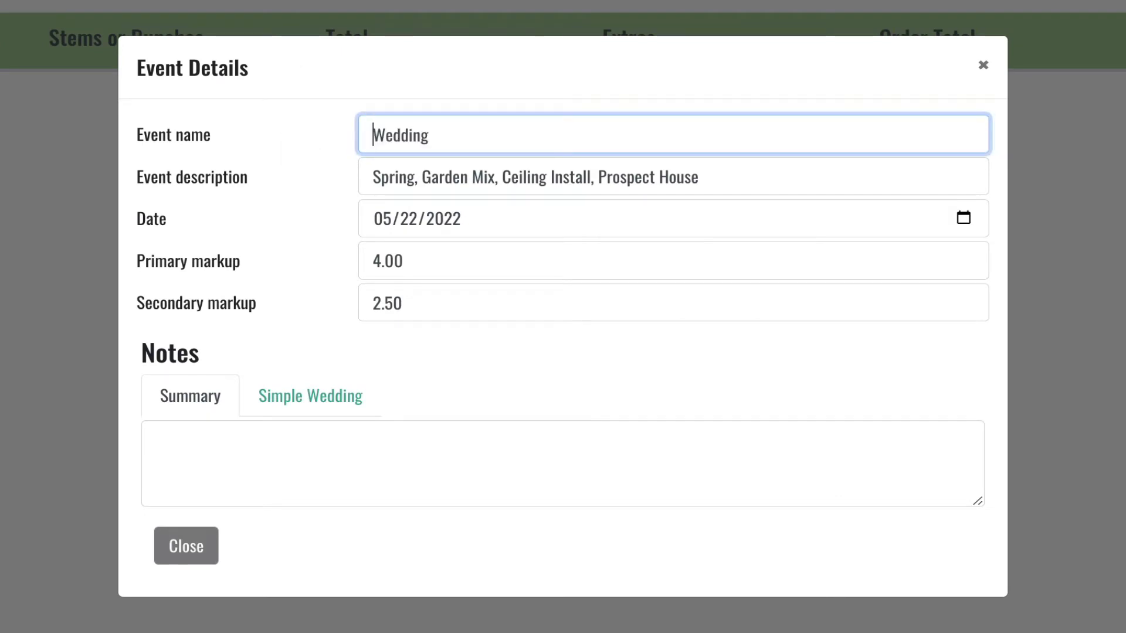
text(Simple)
key(End)
text(Template)
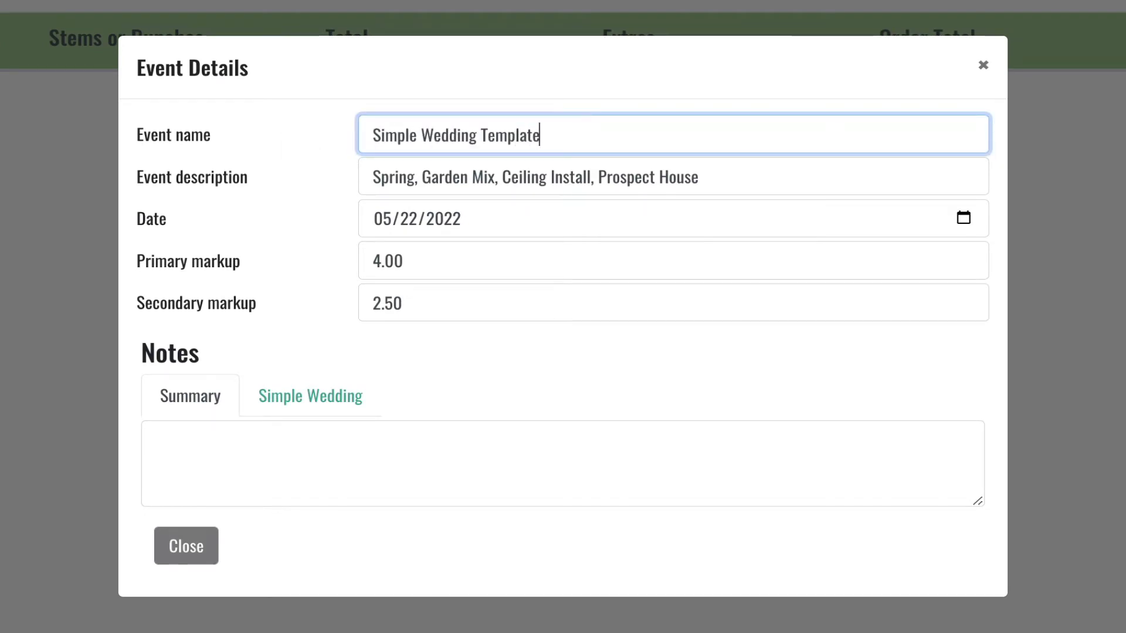
Step: Set the event description to '4X Primary 2.5X Secondary markup' and save
triple_click(431, 187)
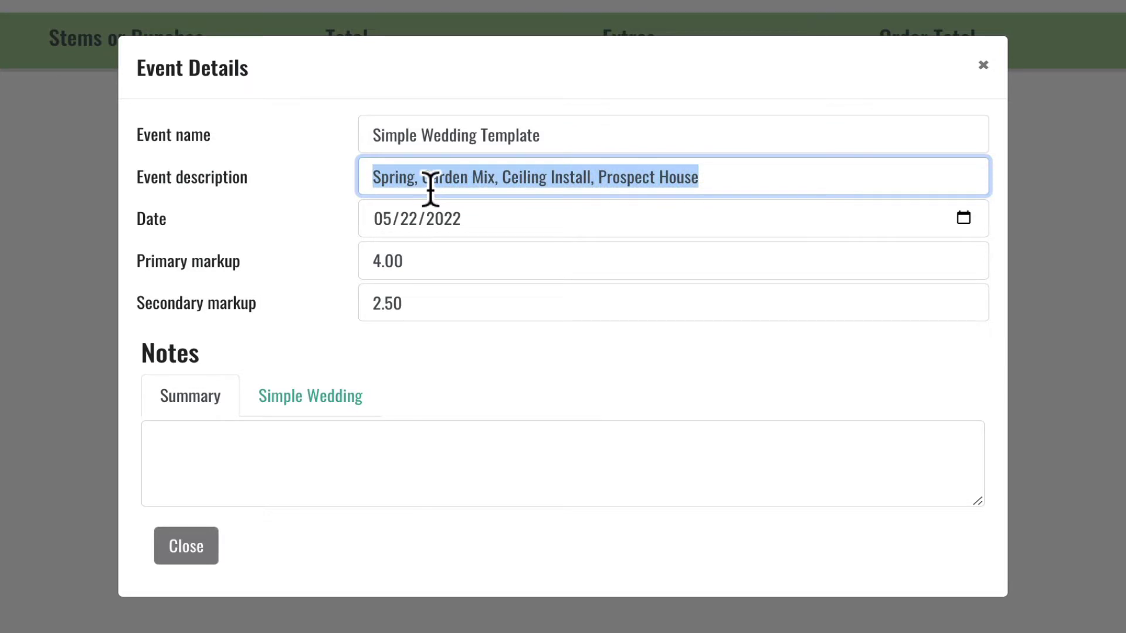
key(BackSpace)
text(4X Primary 2.5X Secondary markup)
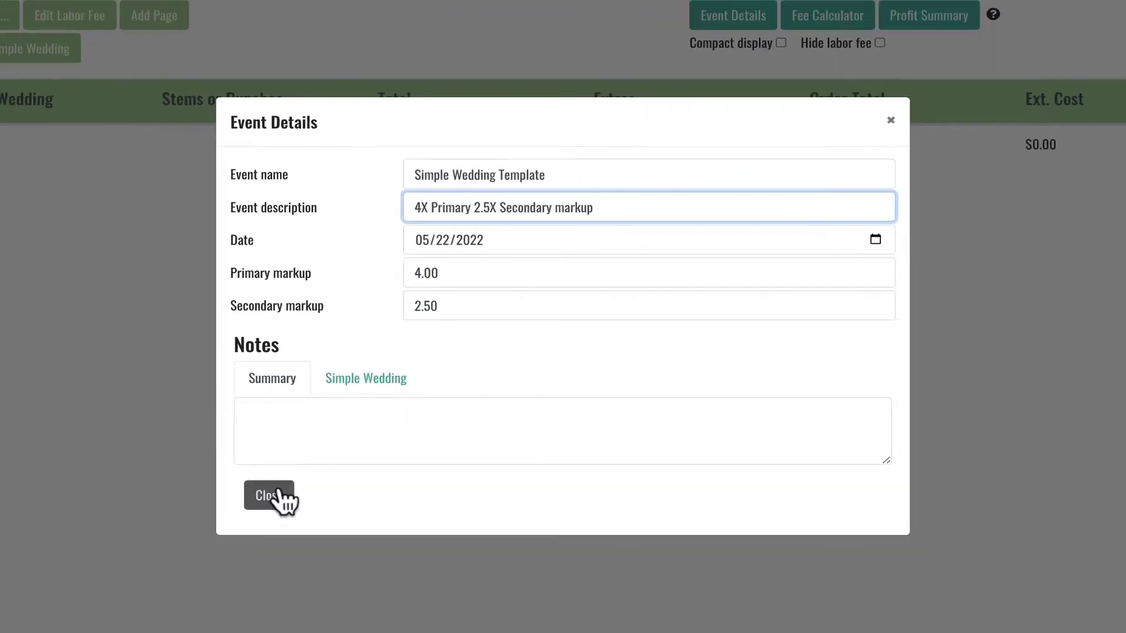
click(194, 547)
scroll(332, 452, down, 2)
scroll(332, 453, up, 2)
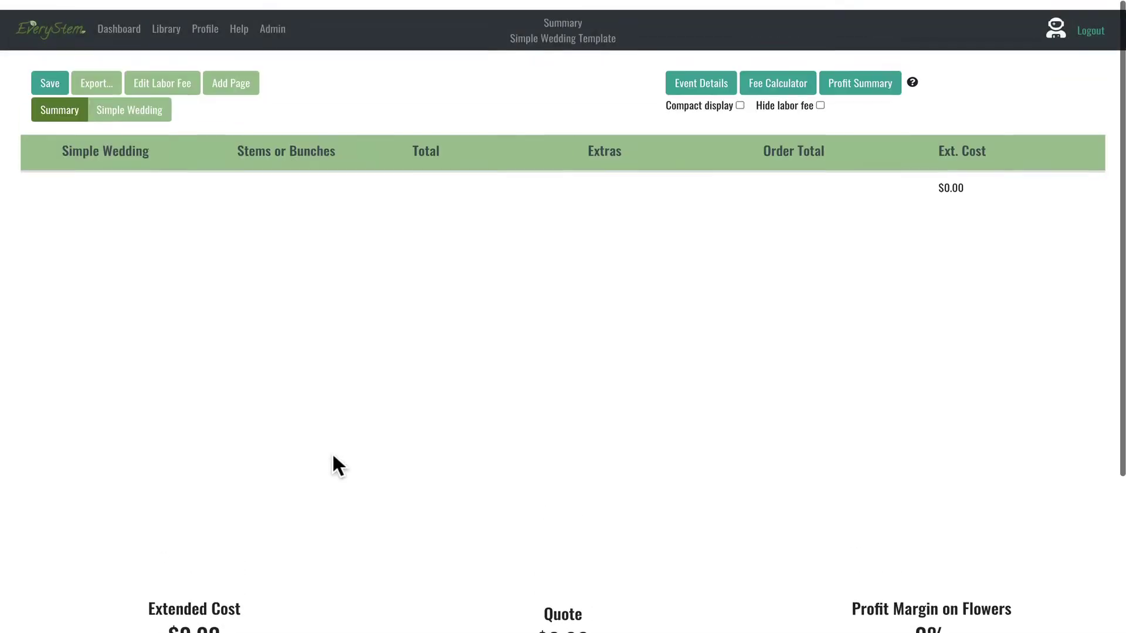
click(50, 72)
Step: Go back to the Dashboard to see Simple Wedding Template listed for 2022-05-22
click(119, 19)
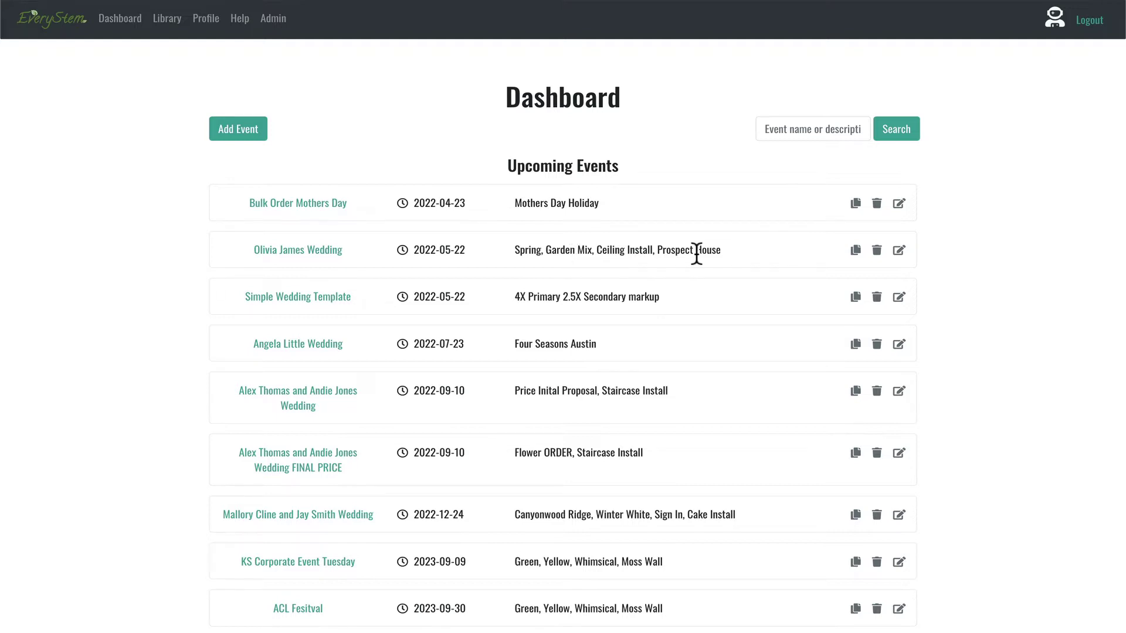
Step: Cancel the event copy and return to the original wedding's Simple Wedding worksheet
click(856, 250)
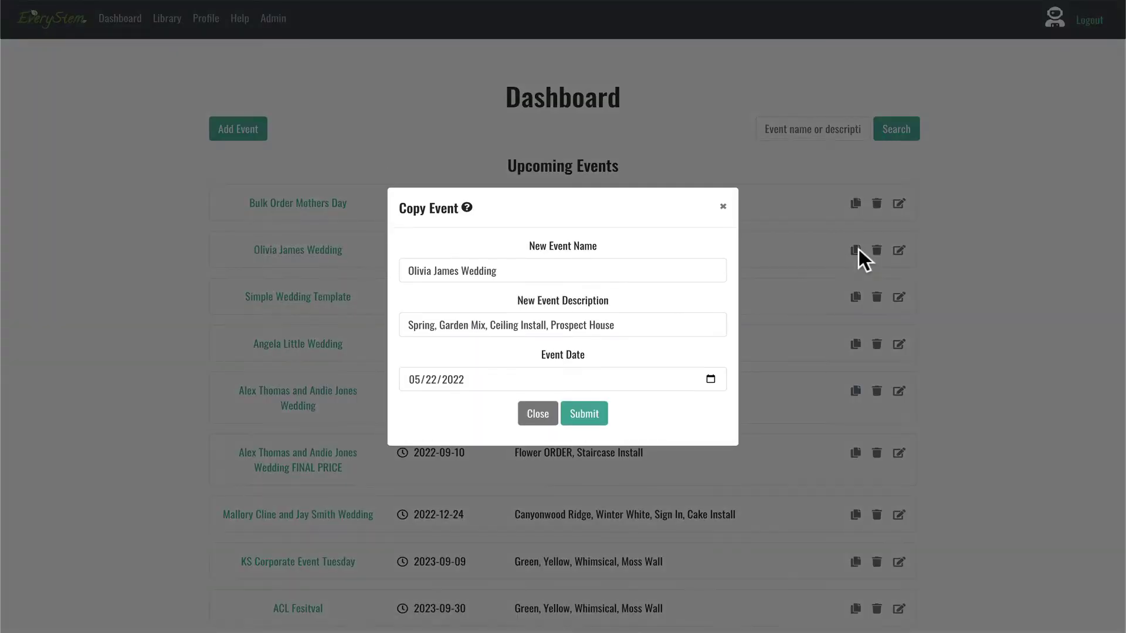
click(722, 206)
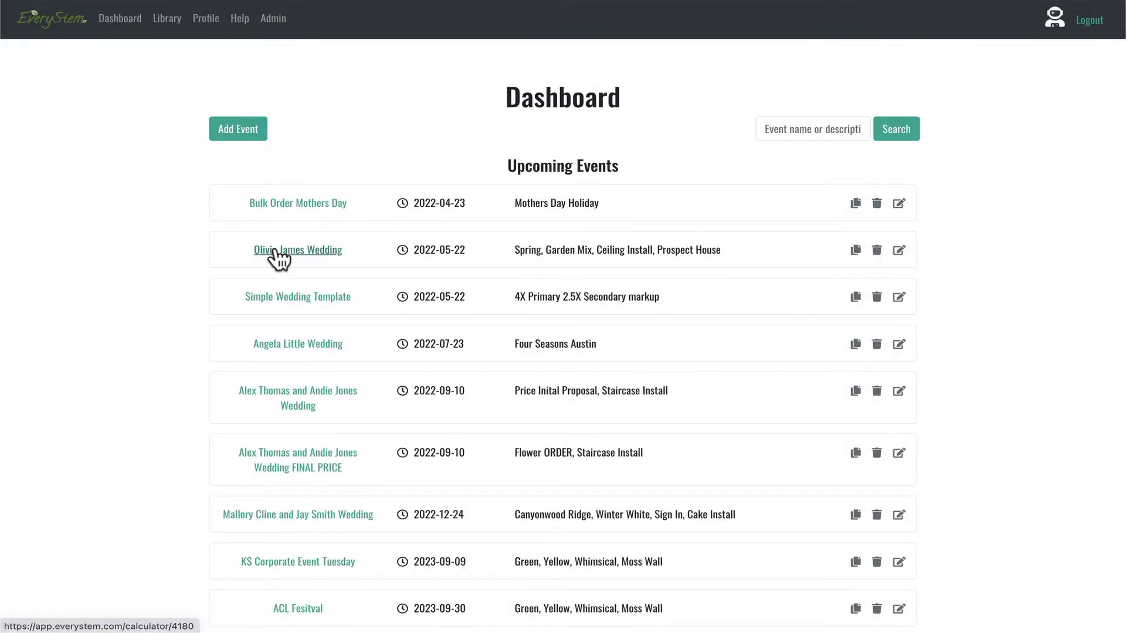
click(276, 252)
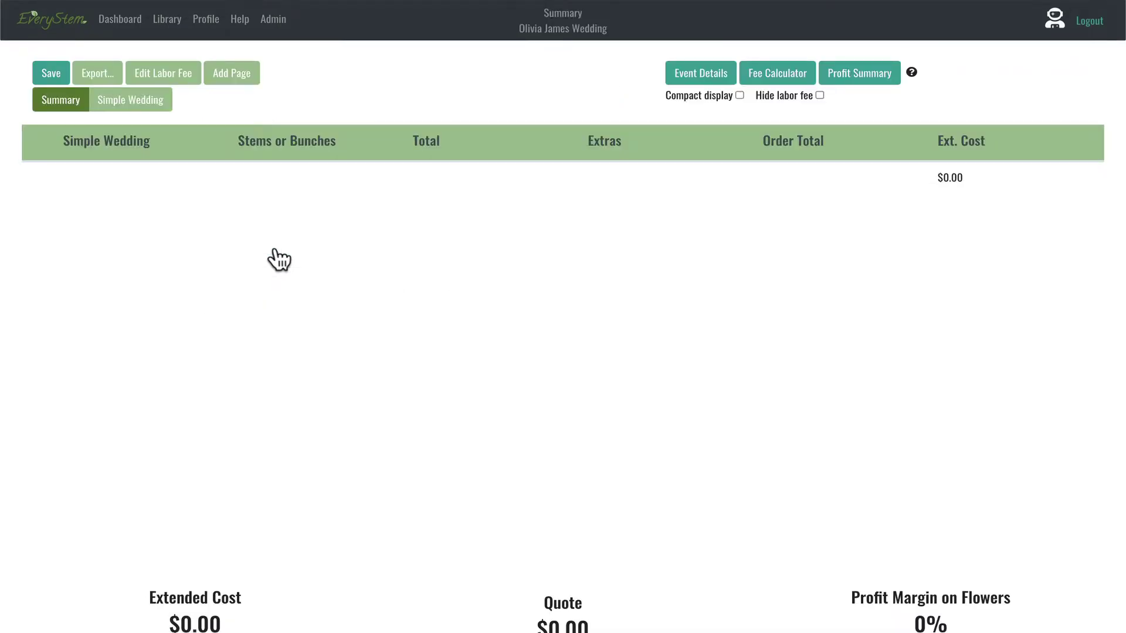
click(694, 71)
click(137, 103)
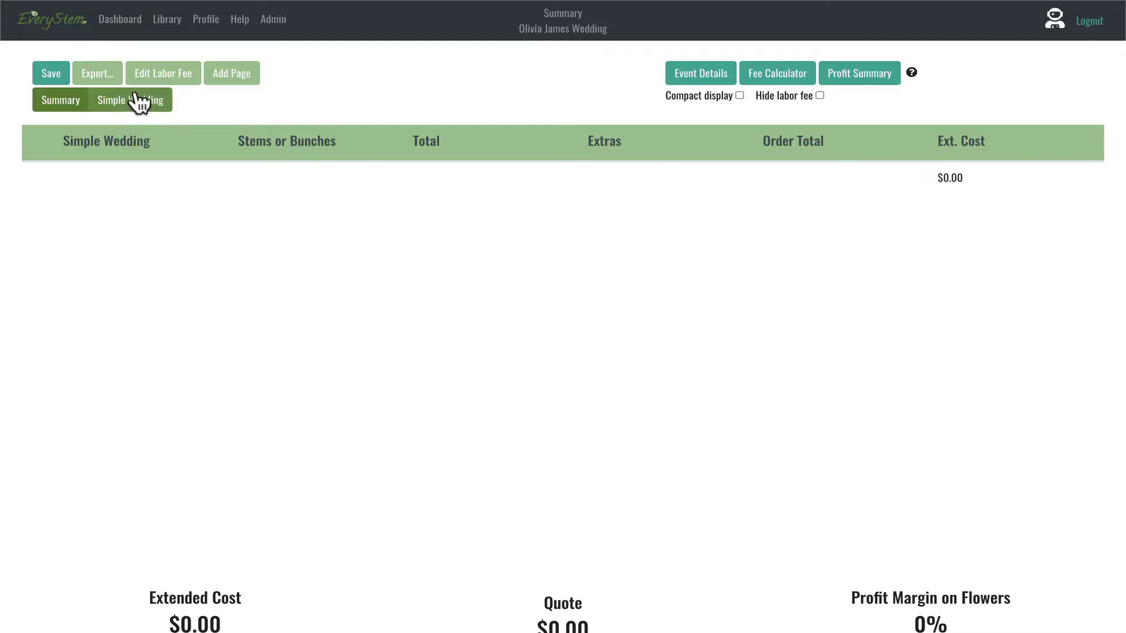
click(137, 103)
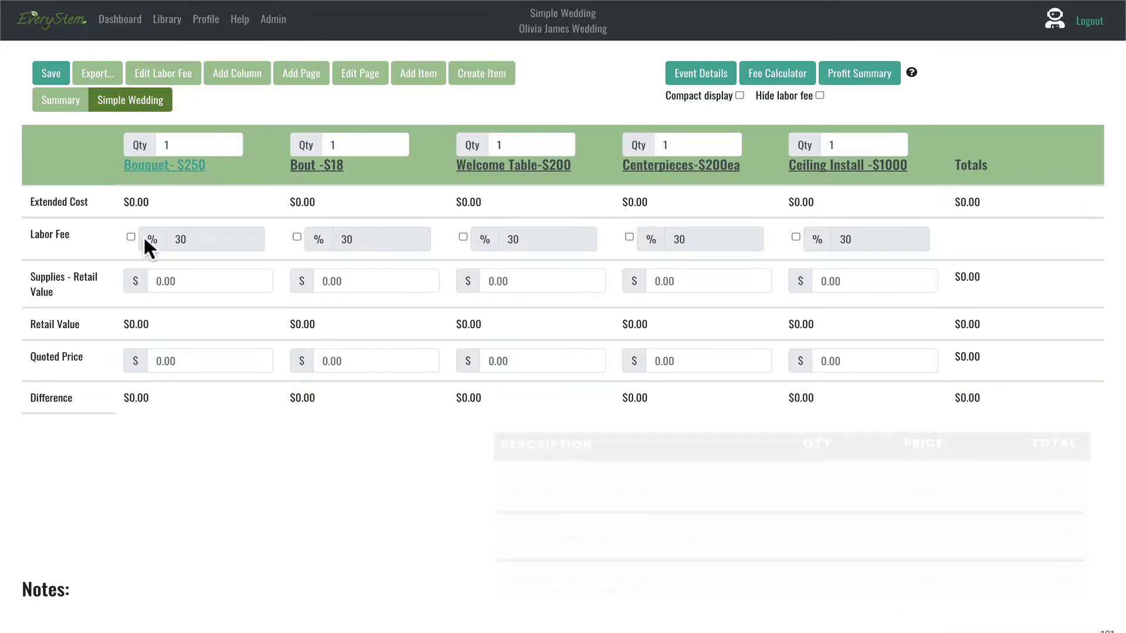
Step: Enter quoted prices of 250 for Bouquet, 18 for Bout and 200 for Welcome Table
click(170, 362)
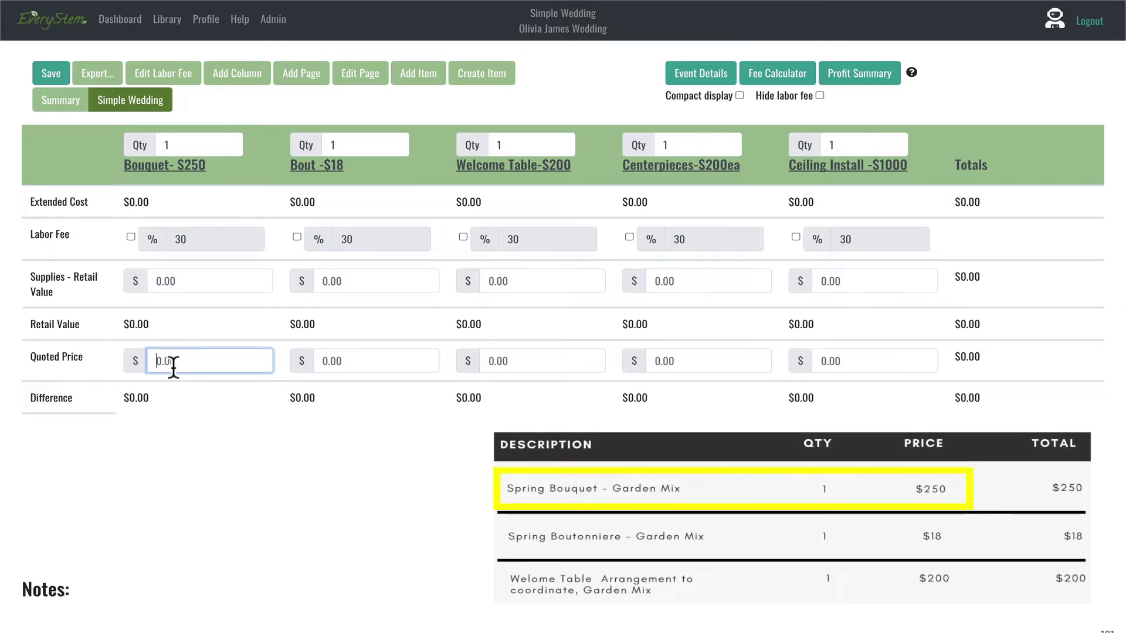
text(250)
click(178, 449)
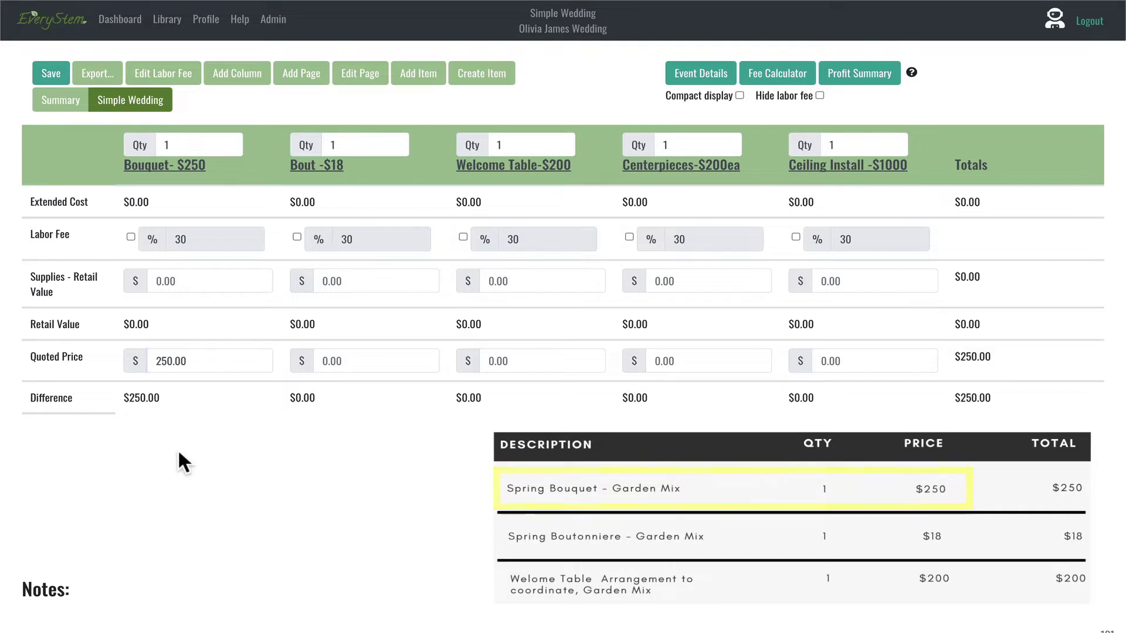
click(339, 359)
text(18)
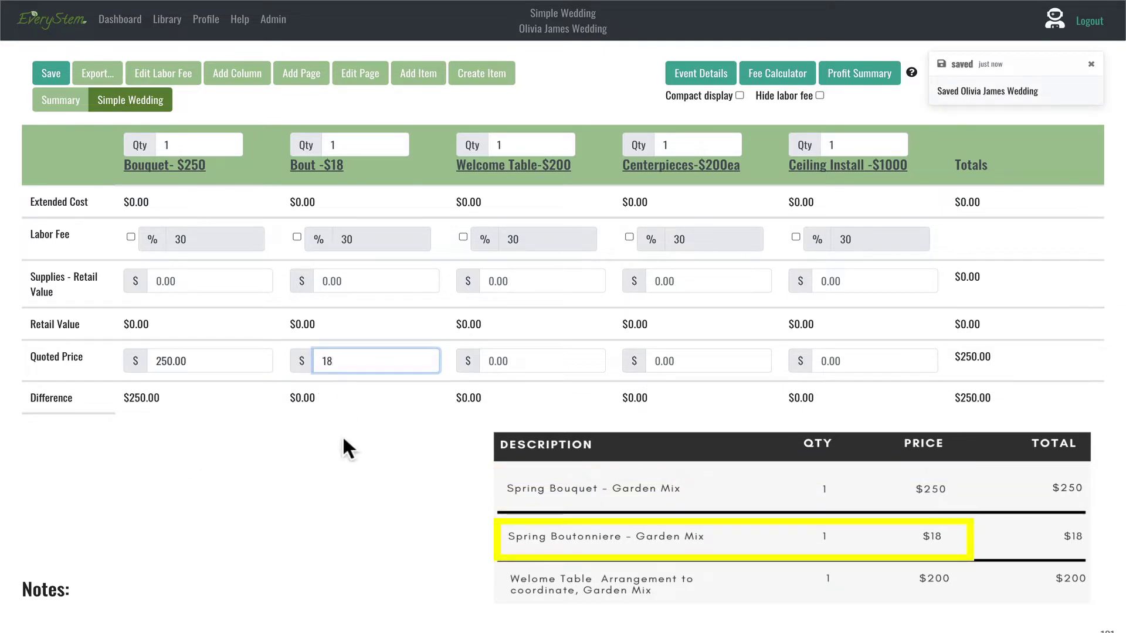
click(346, 456)
click(498, 351)
text(20)
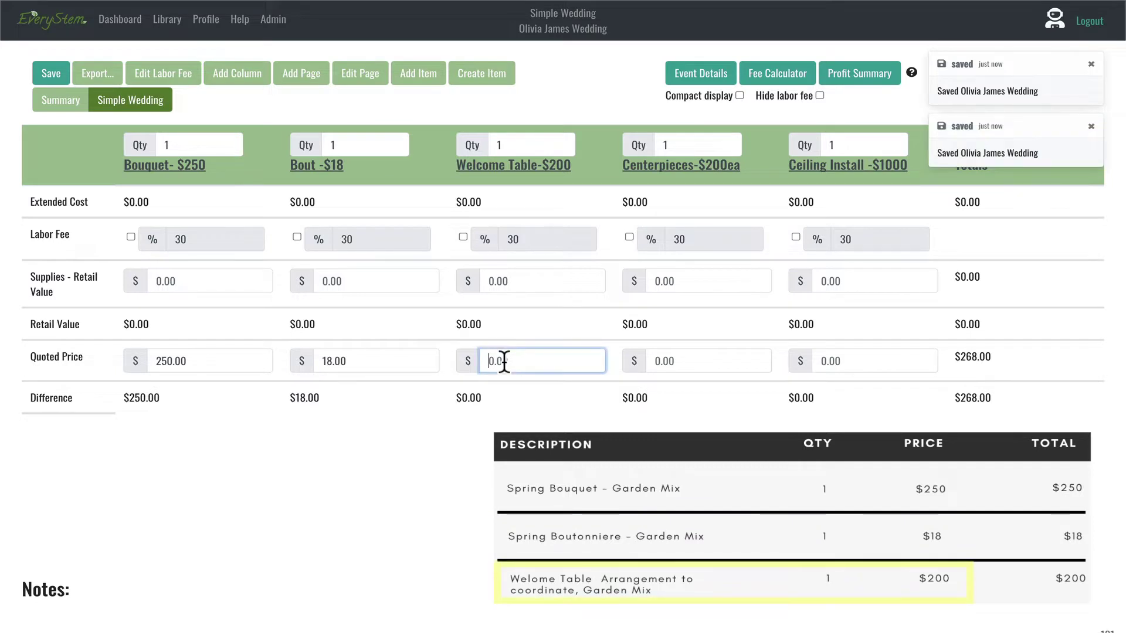
text(0)
click(506, 456)
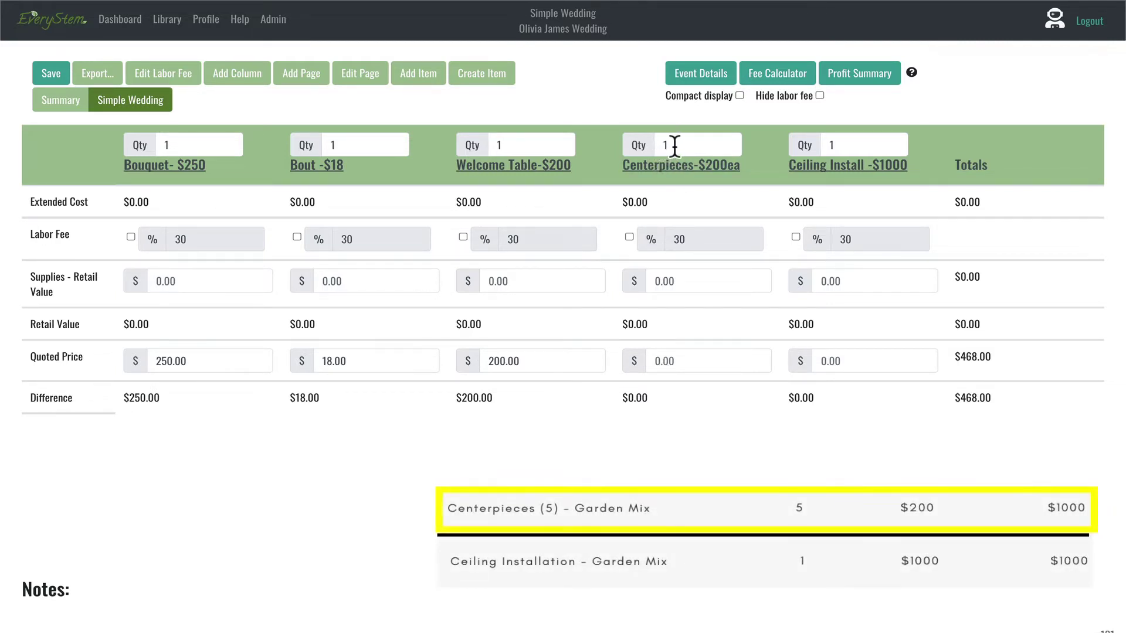
Step: Set Centerpieces quantity to 5 and quote 1000 each for Centerpieces and Ceiling Install
click(675, 146)
key(BackSpace)
text(5)
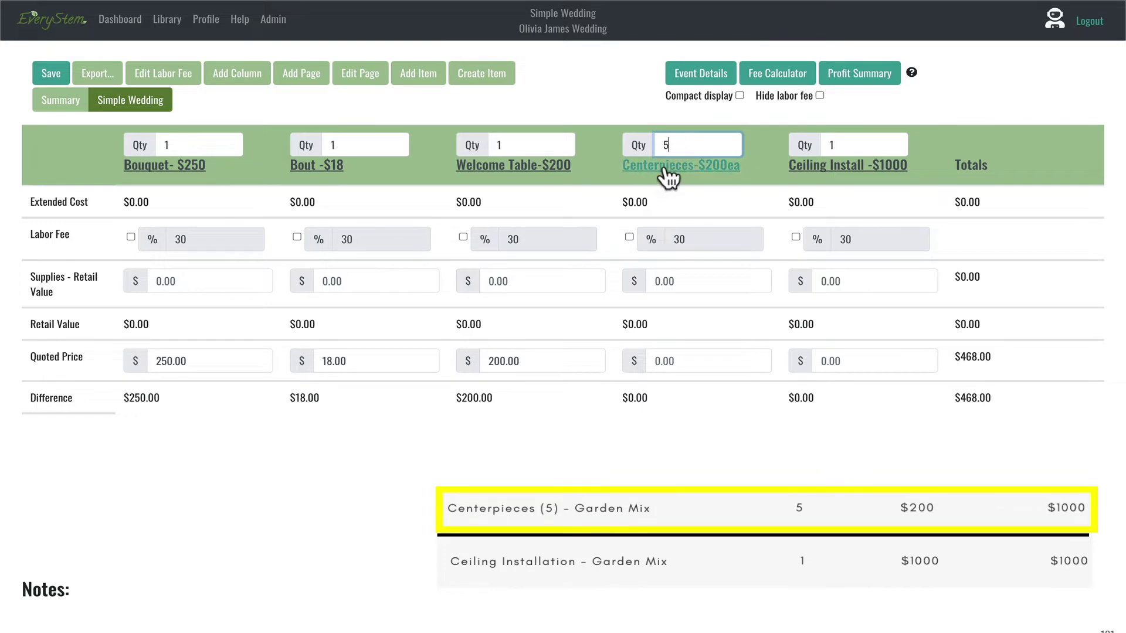
click(668, 360)
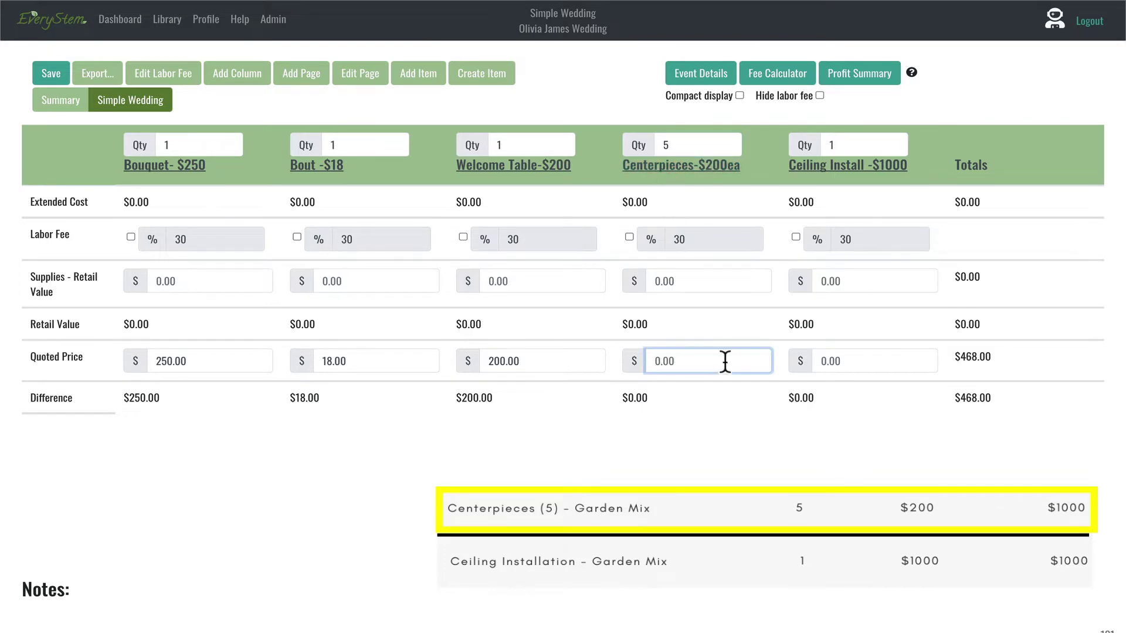
text(1000)
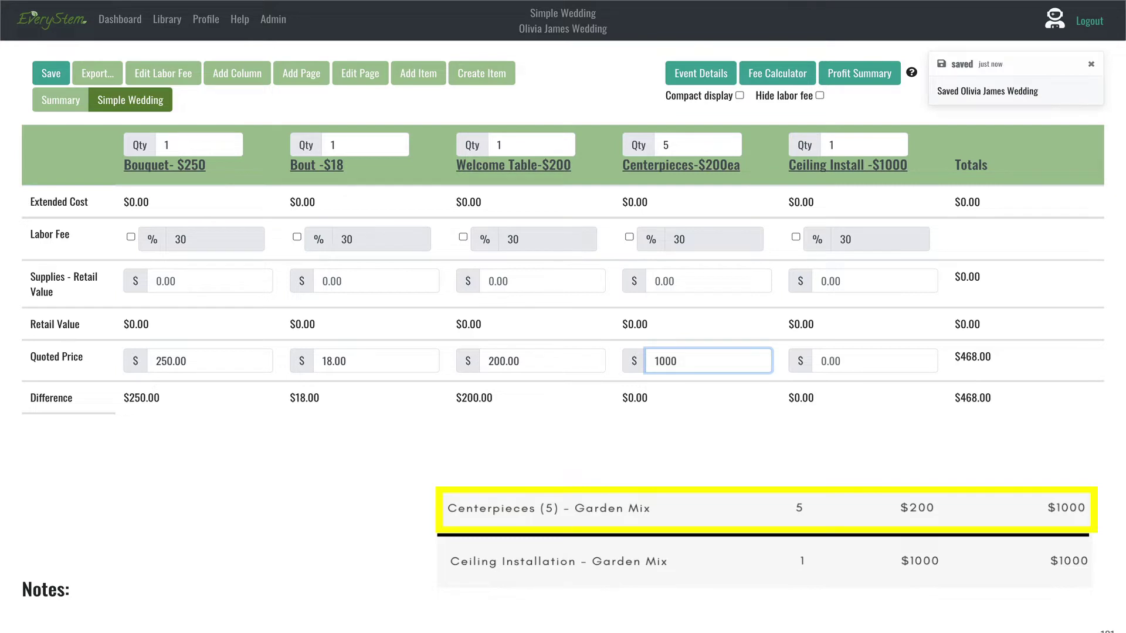
key(Return)
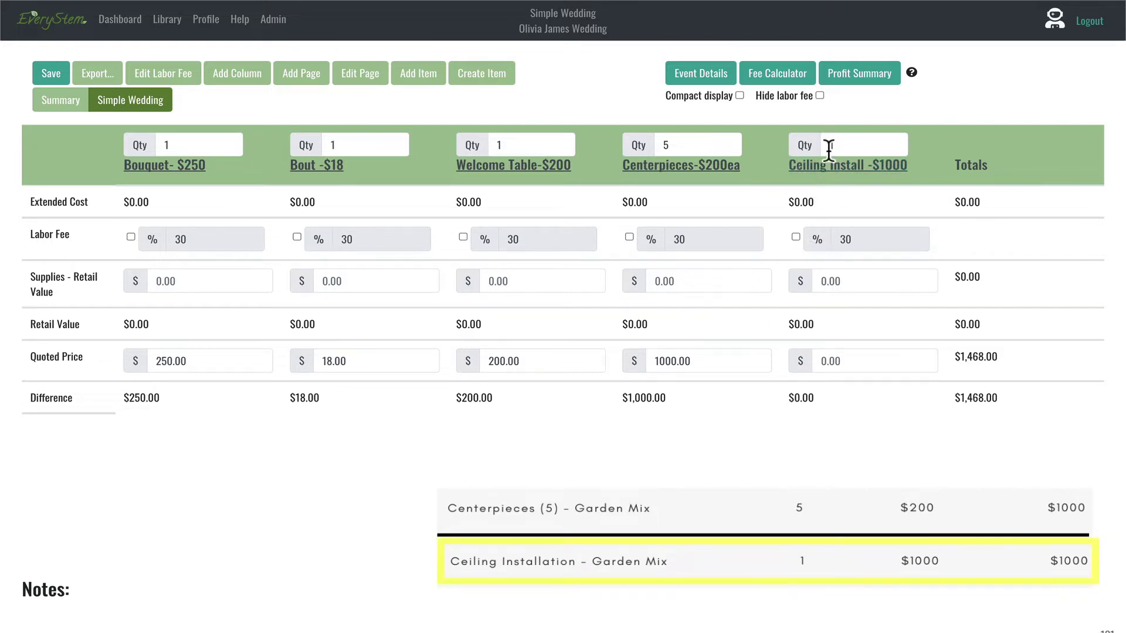
click(820, 361)
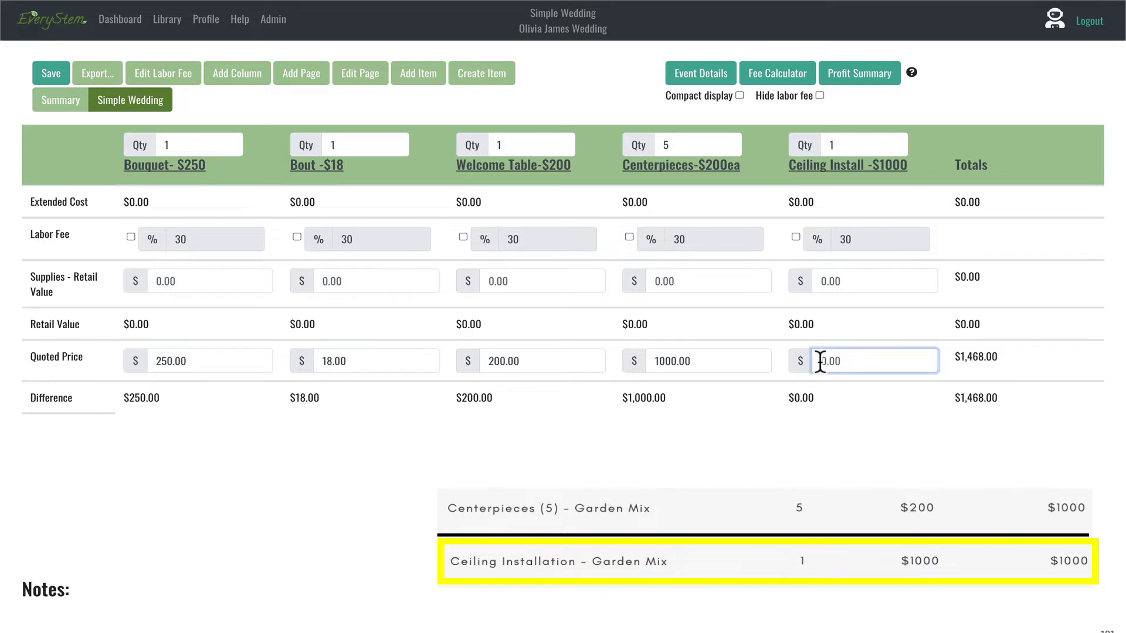
text(1000)
click(820, 445)
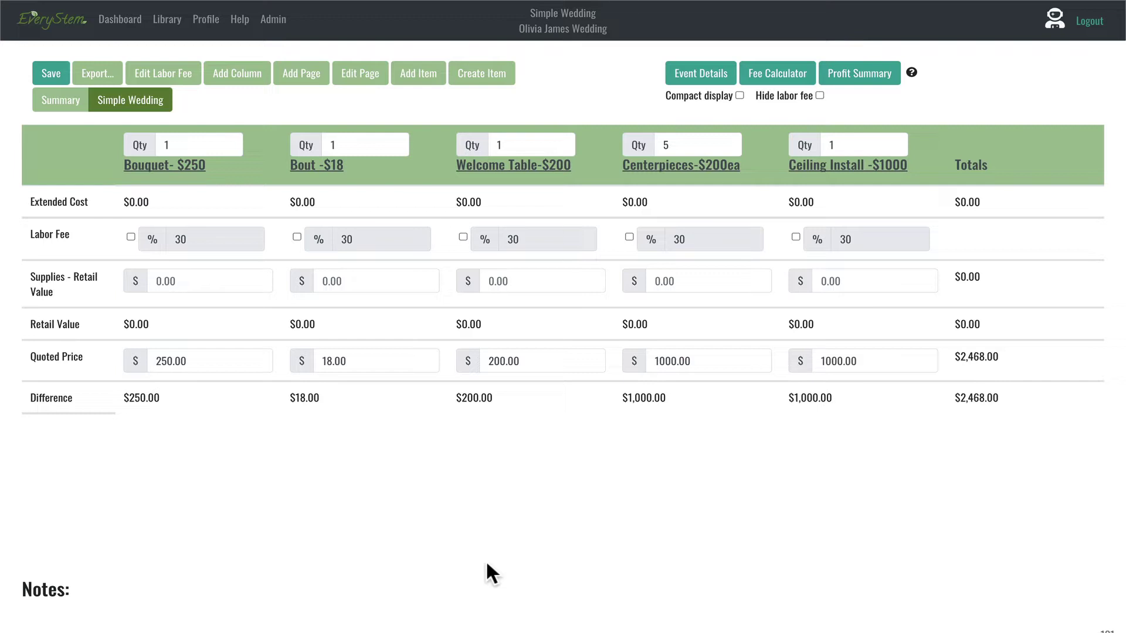
Step: Open and dismiss the Create Item form twice, then open the Add Item library list
click(470, 75)
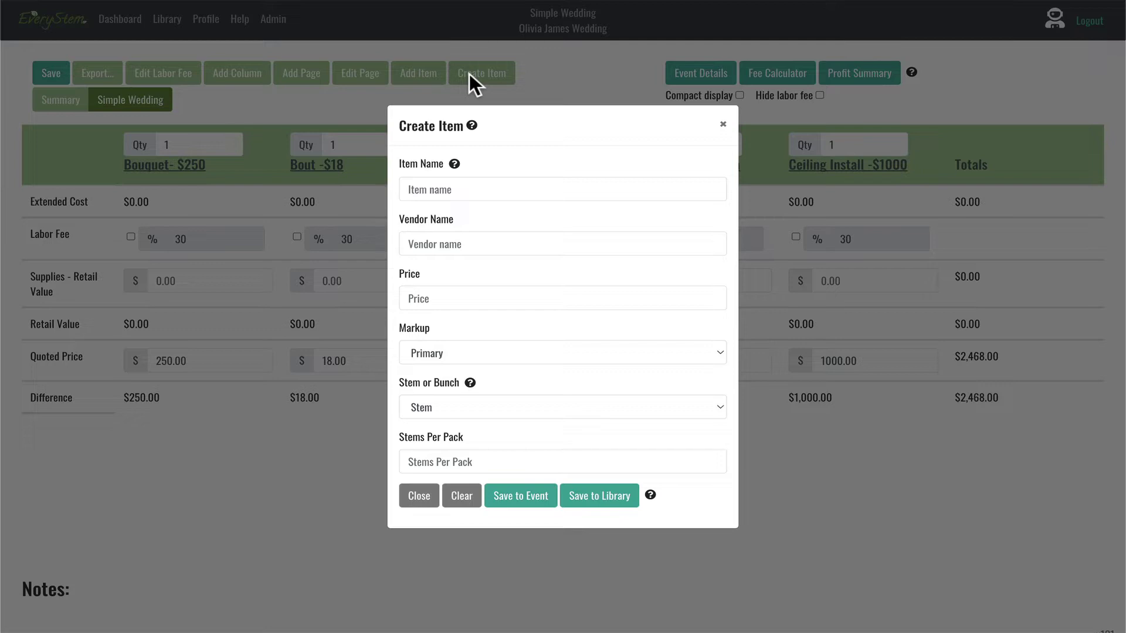
click(723, 125)
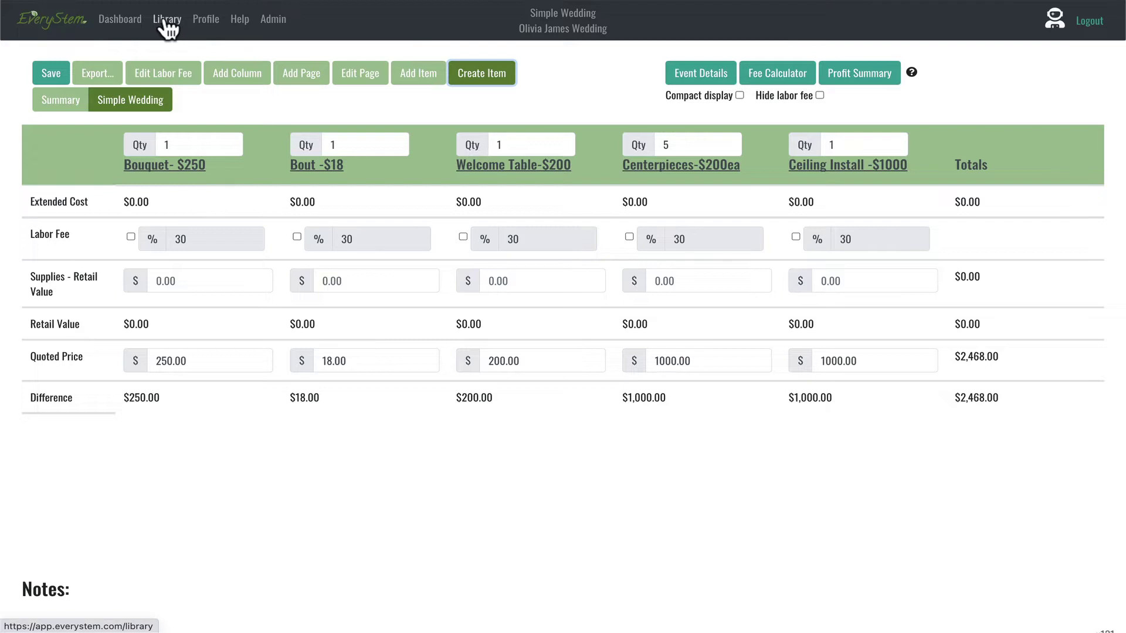
click(474, 73)
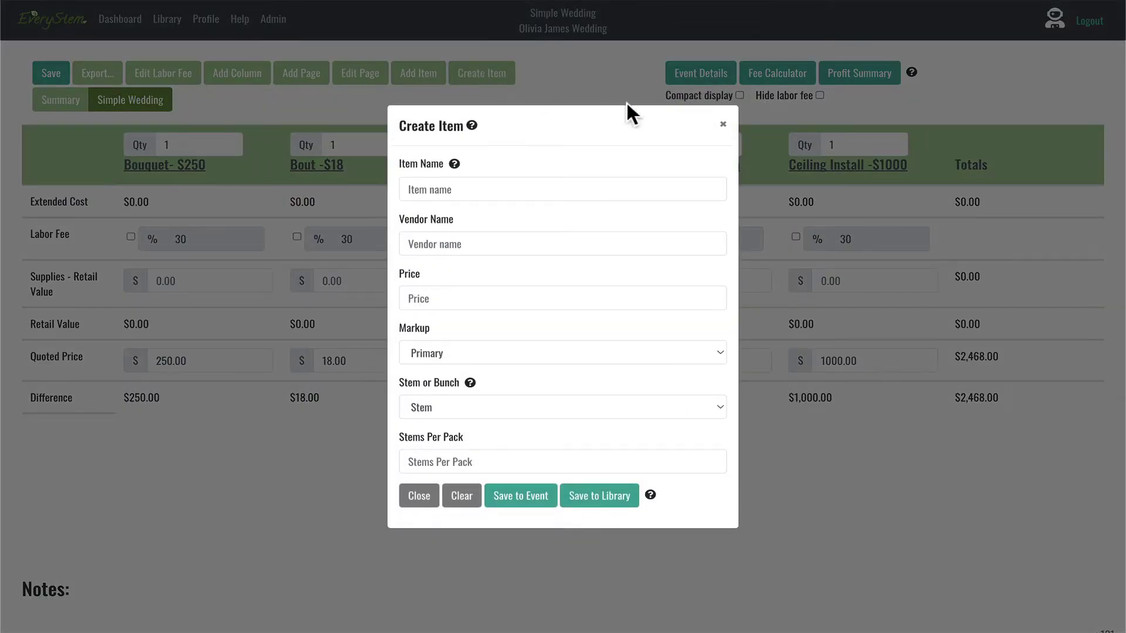
click(723, 123)
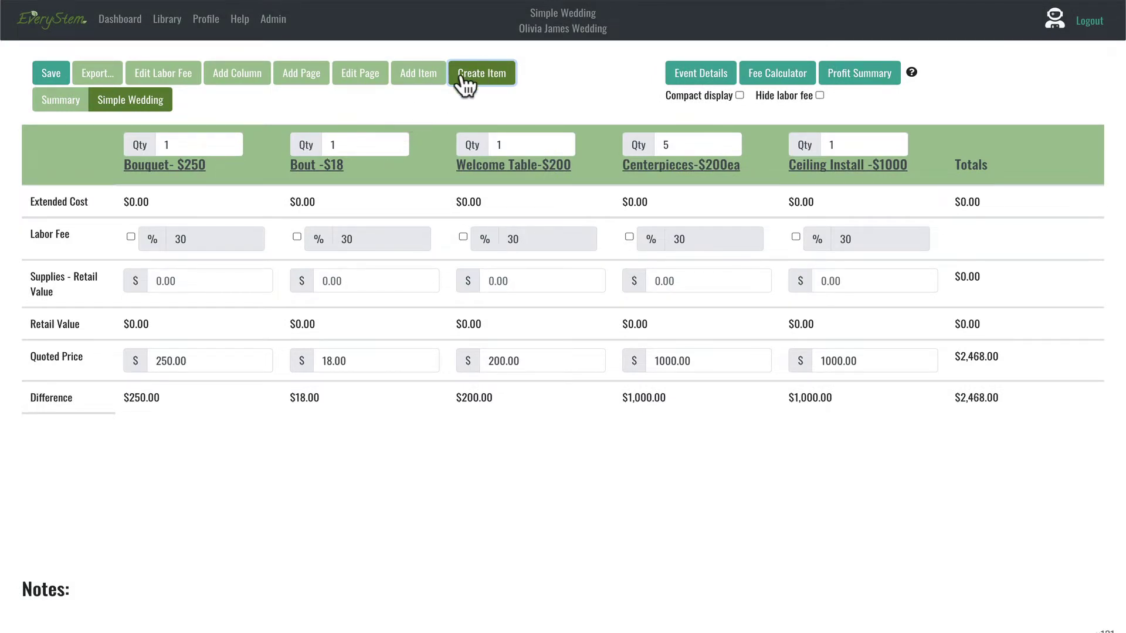
click(419, 75)
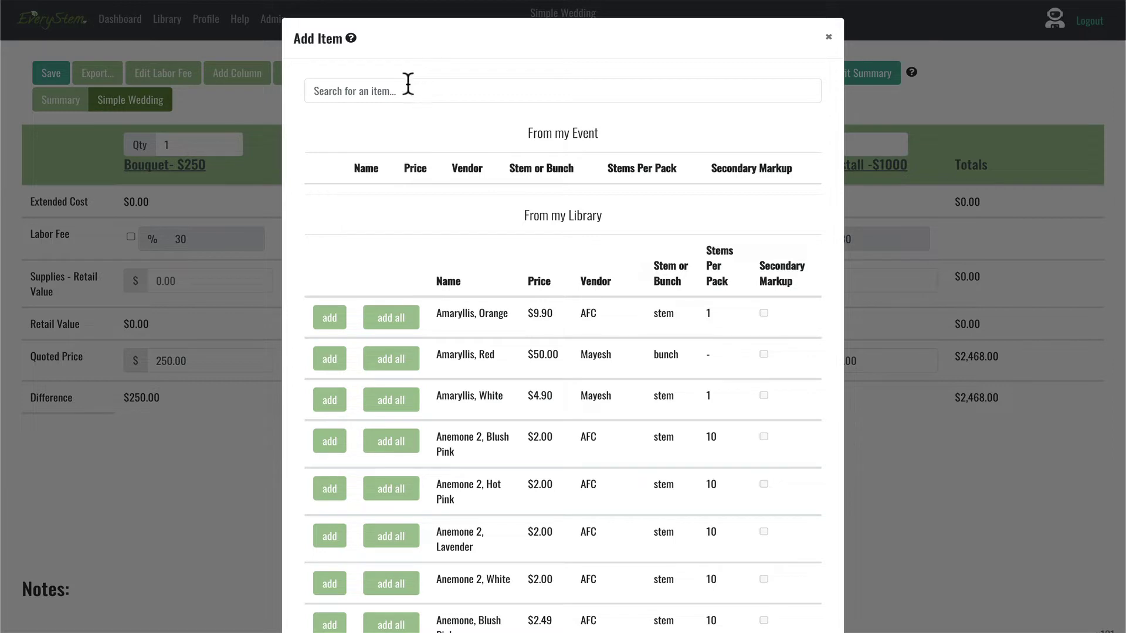
Step: Search the library for 'Pink' and add Astilbe, Blush Pink and Freesia, pink
click(342, 91)
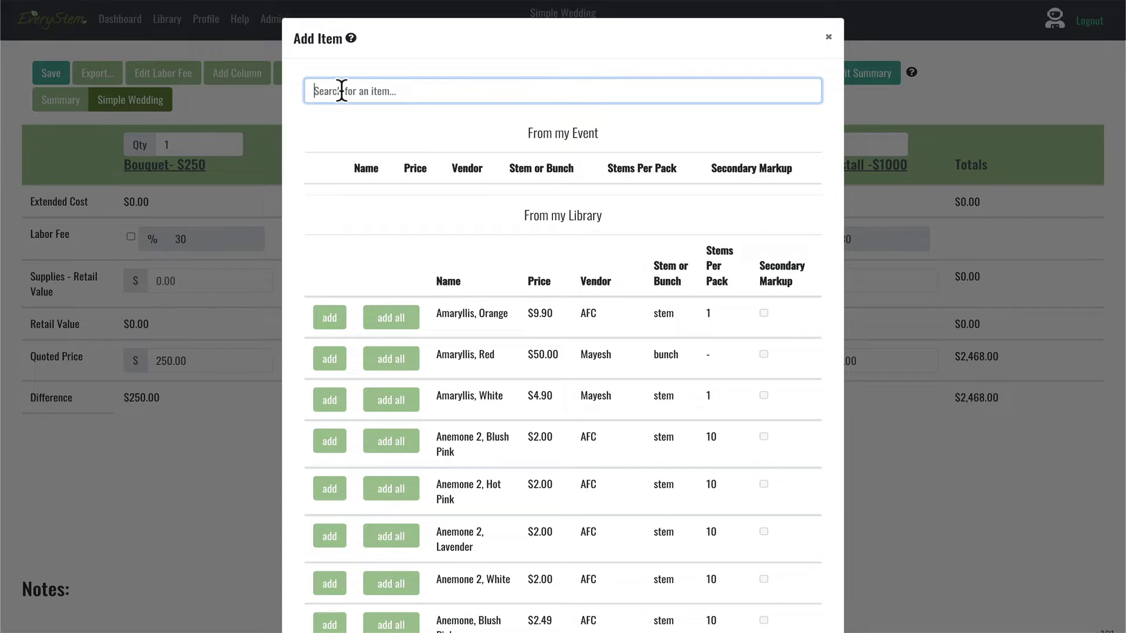
text(Pink)
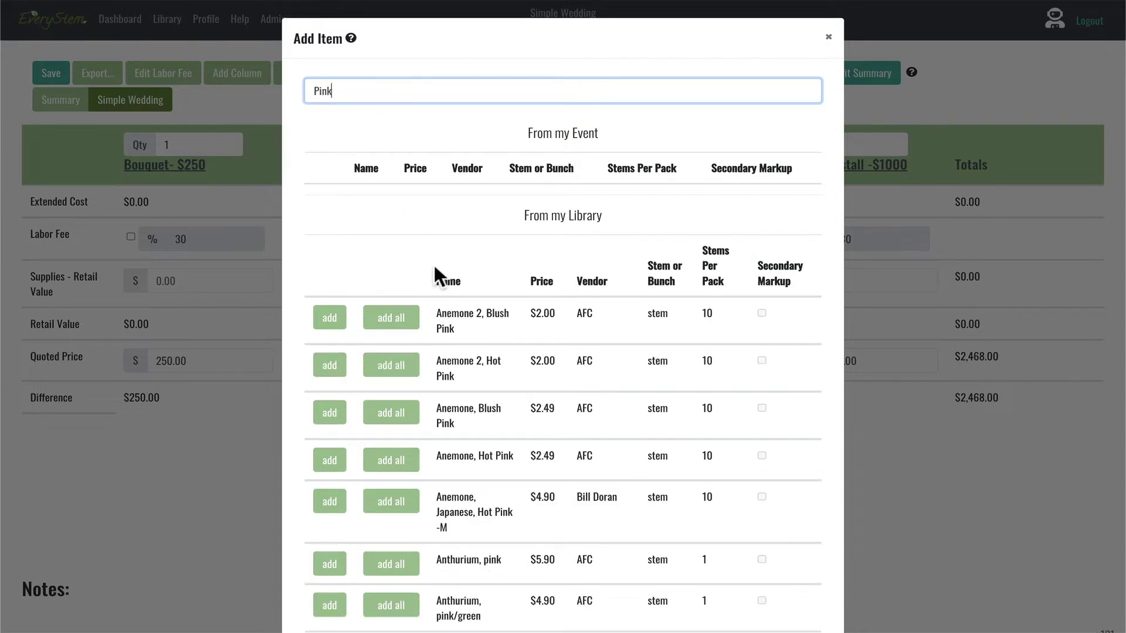
scroll(434, 263, down, 5)
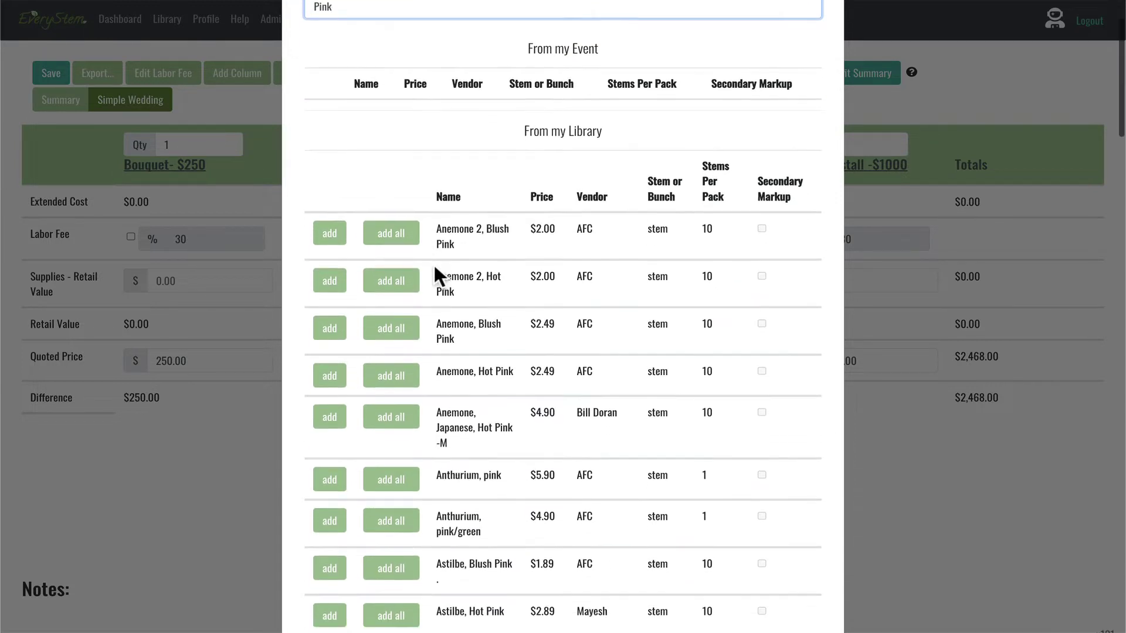
scroll(434, 262, down, 2)
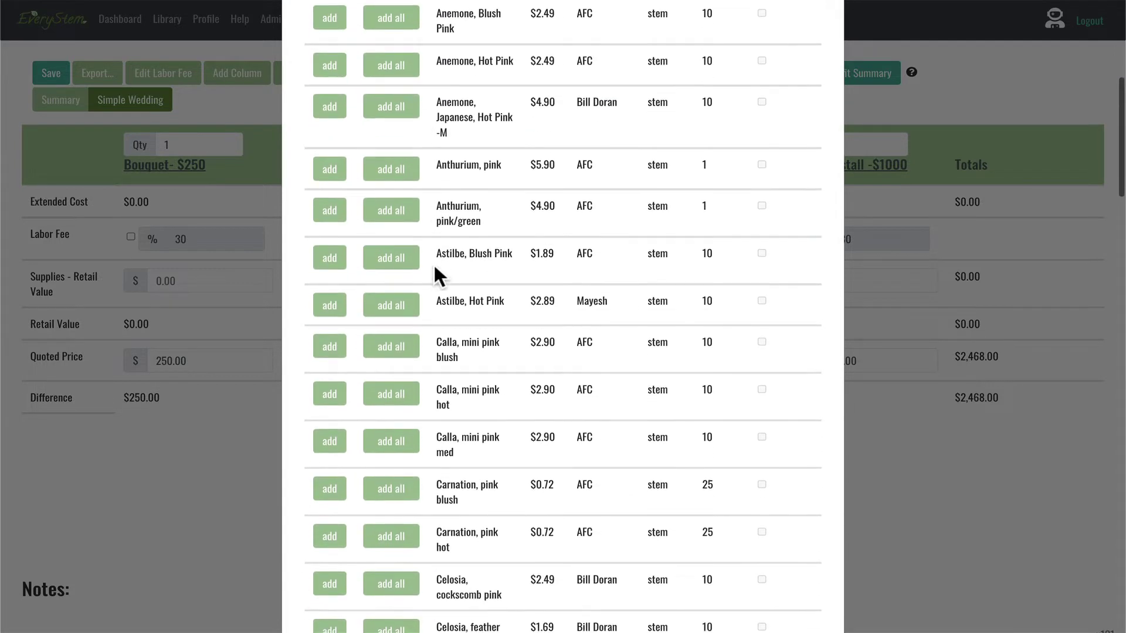
click(327, 259)
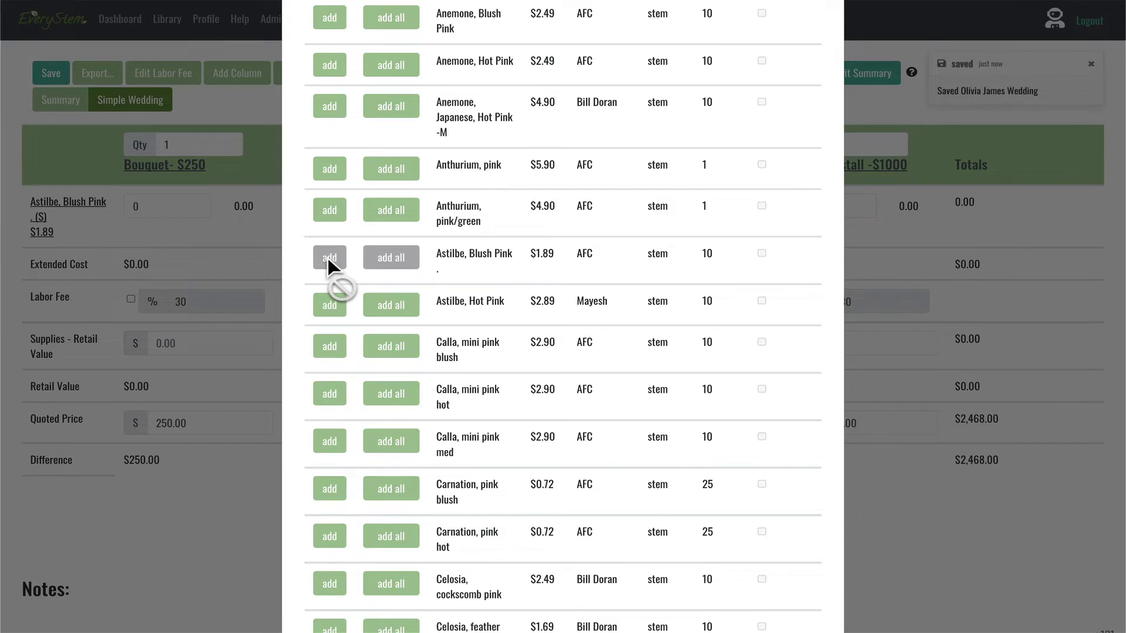
scroll(327, 258, down, 4)
scroll(329, 257, down, 3)
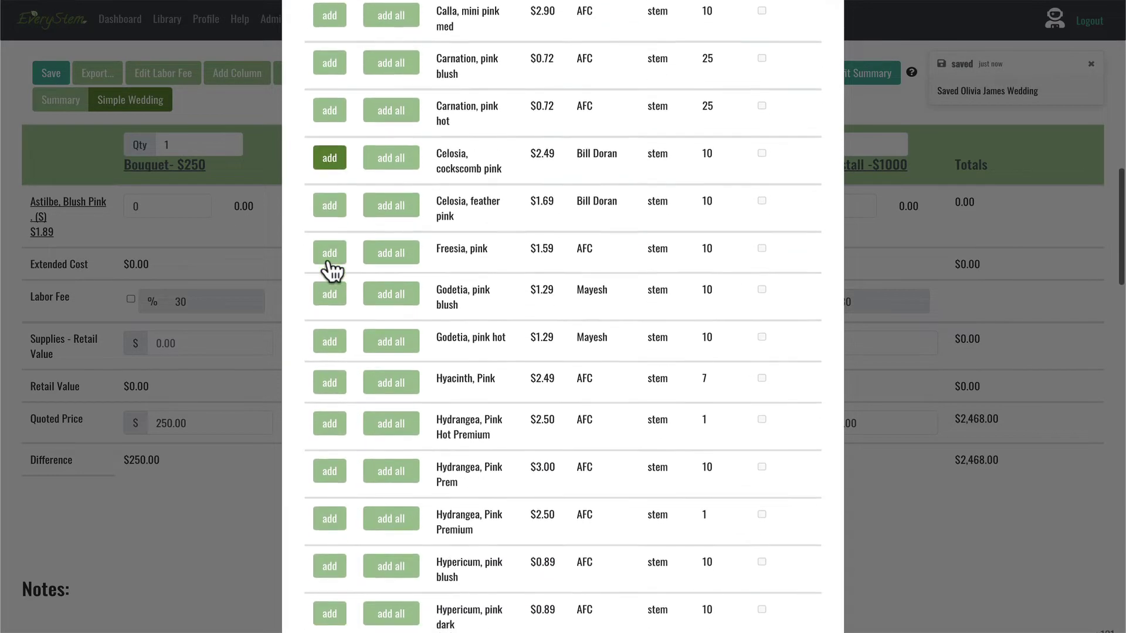
click(324, 212)
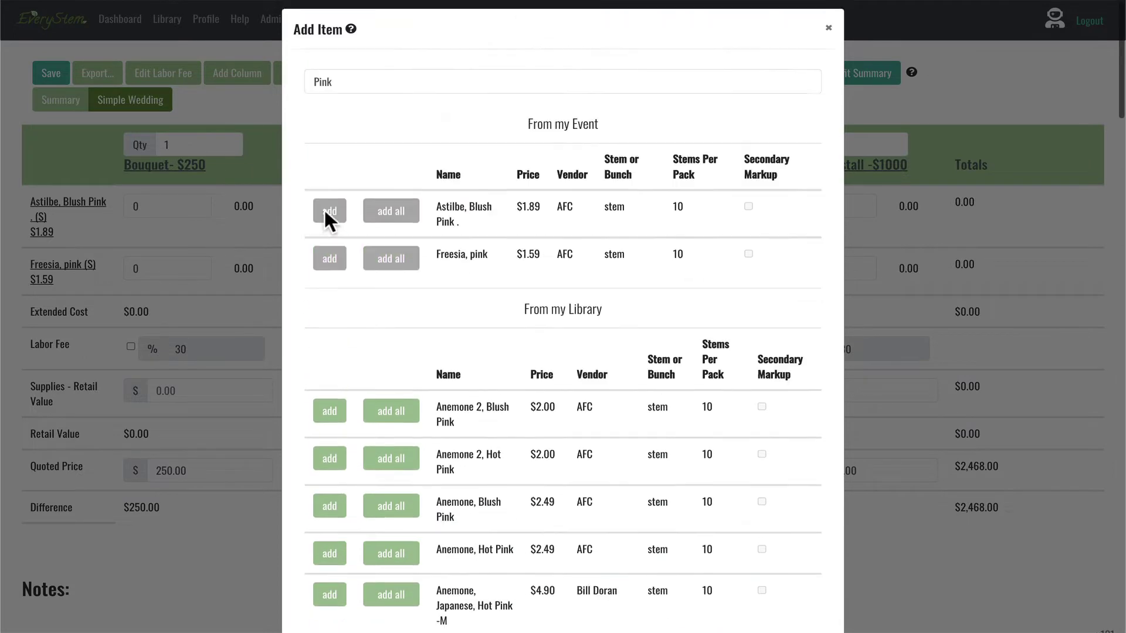
Step: Search 'hydra' and add Hydrangea, White Premium to all pages
double_click(353, 85)
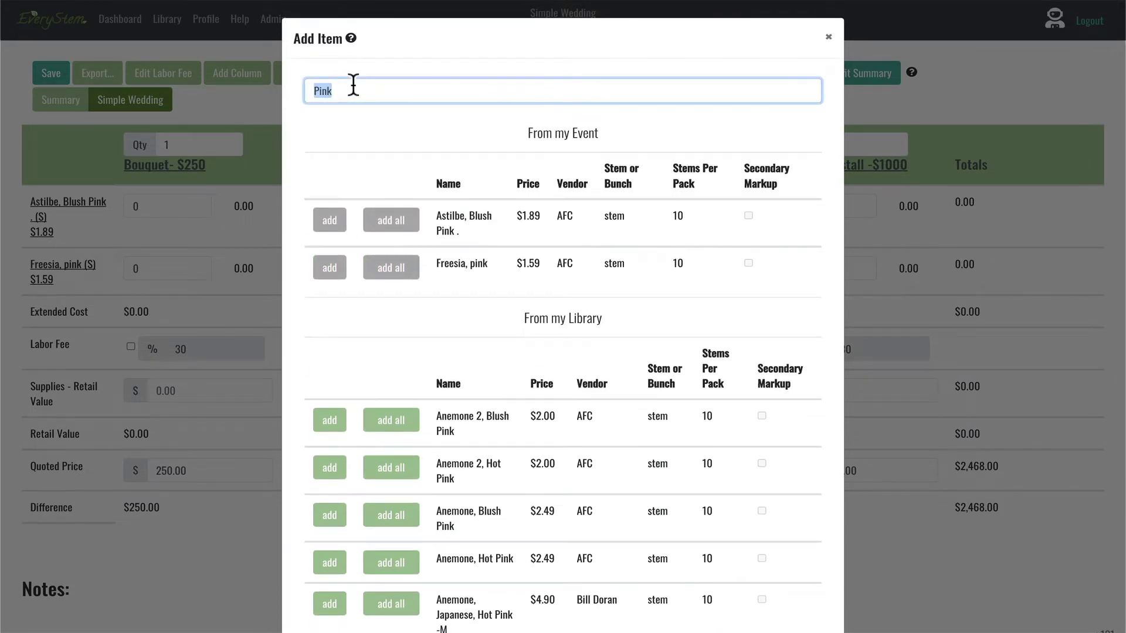
text(hydra)
scroll(332, 469, down, 5)
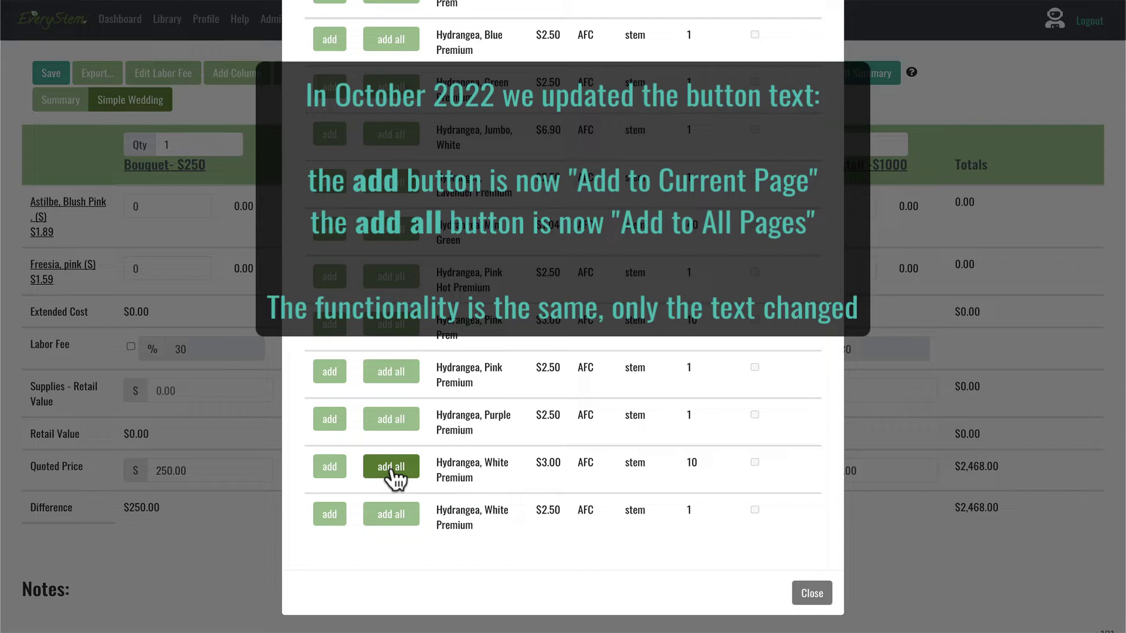
click(392, 469)
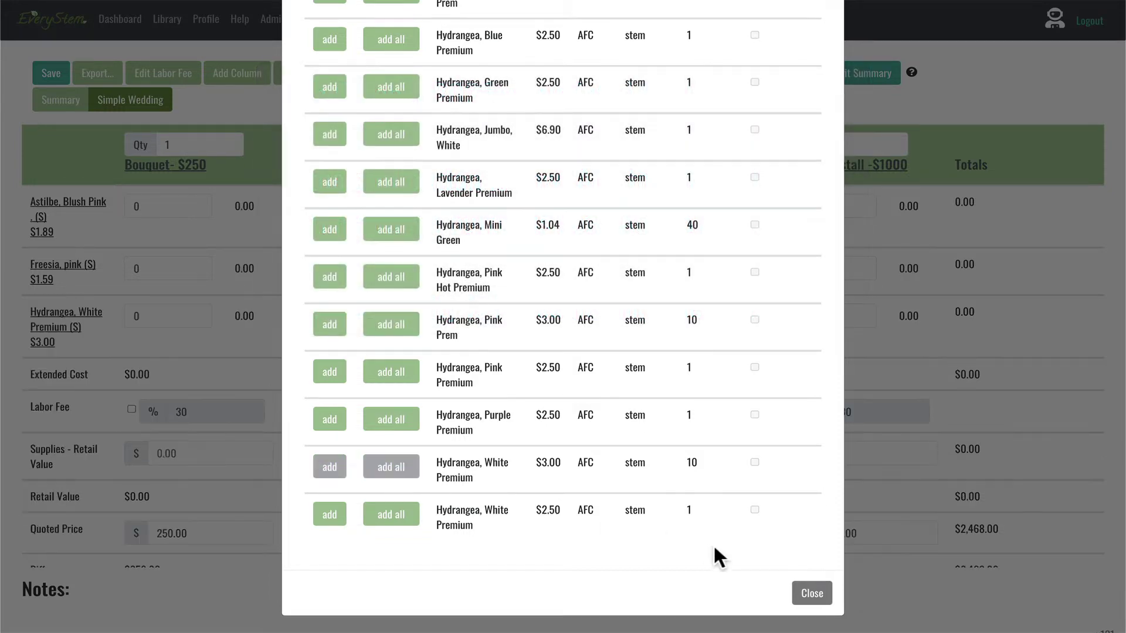
scroll(481, 431, up, 10)
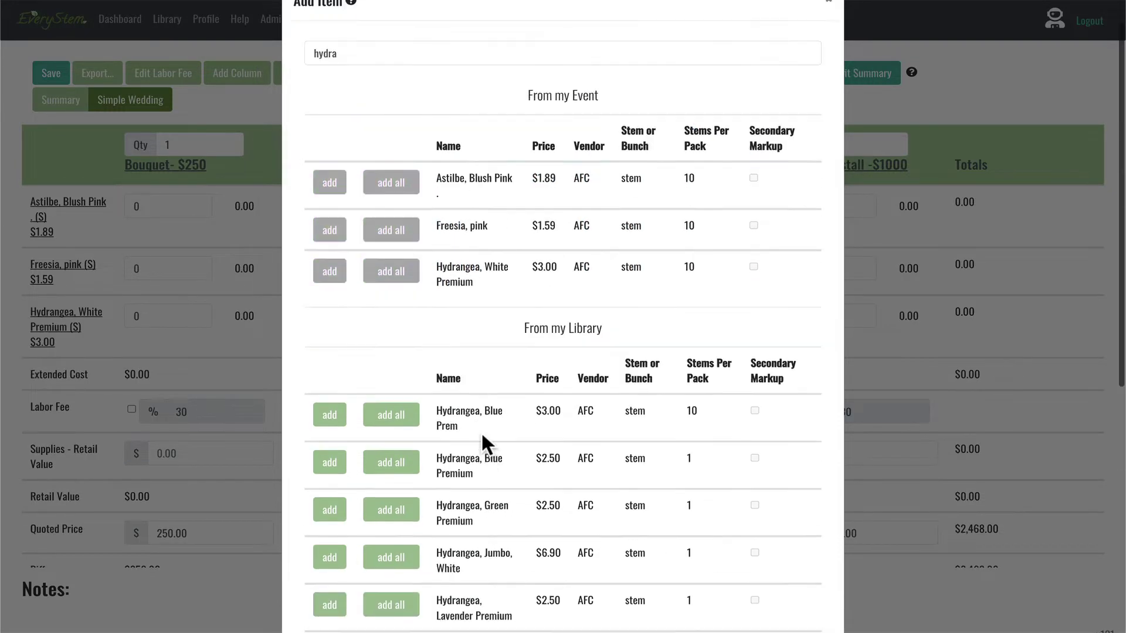
Step: Search 'greener', add Greenery, euc. silver dollar to all pages, then search 'hg'
double_click(369, 86)
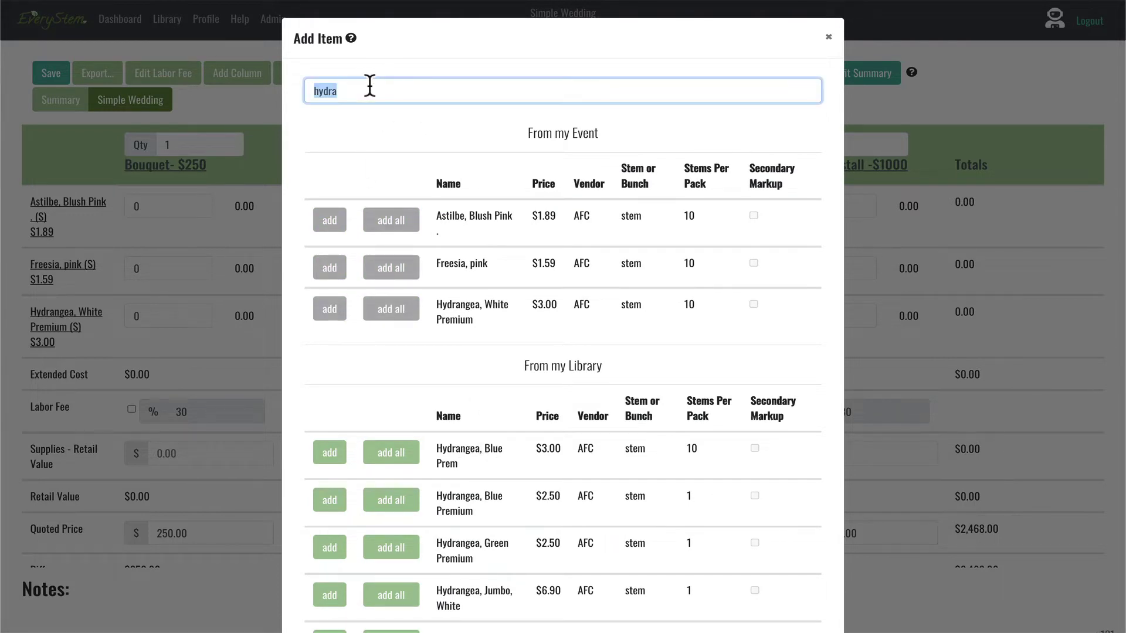
text(greener)
scroll(376, 293, down, 6)
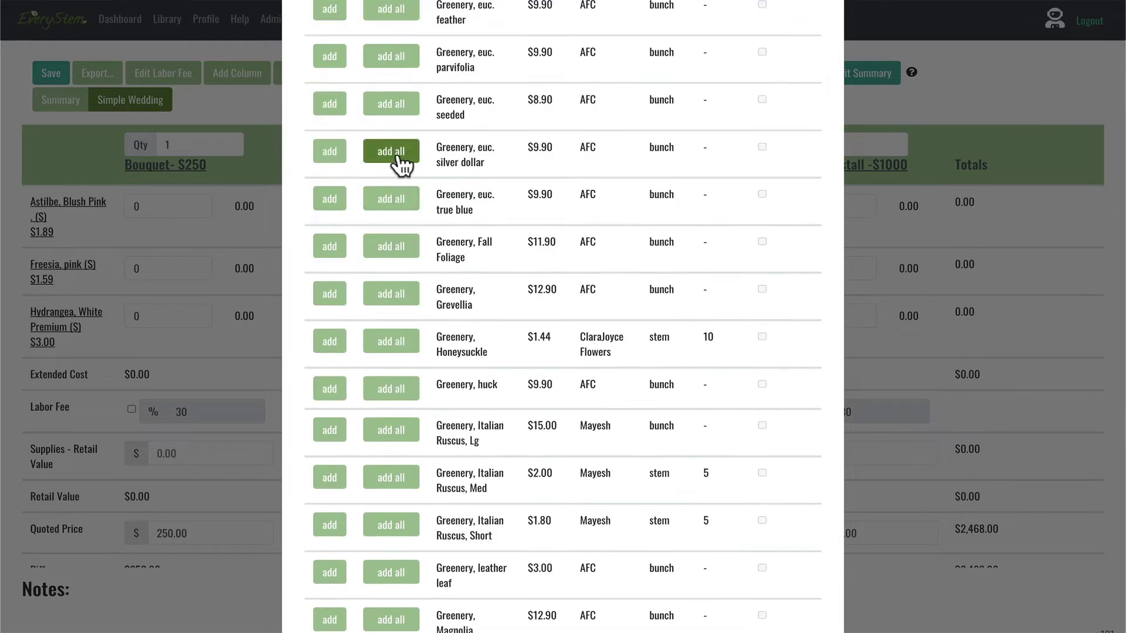
click(376, 163)
double_click(373, 86)
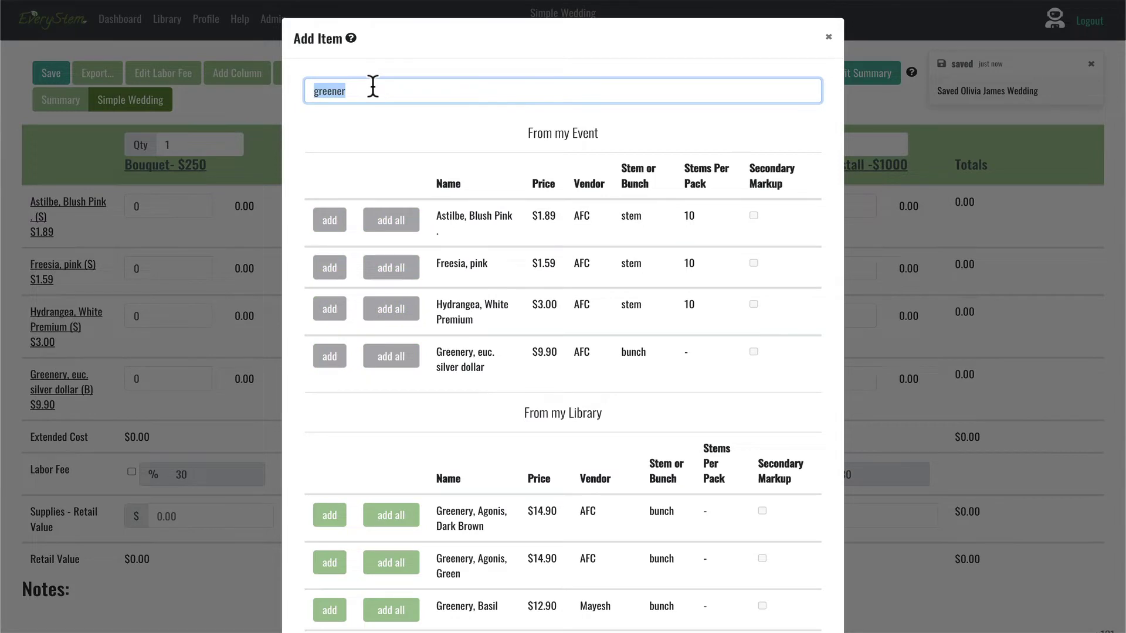
text(hg)
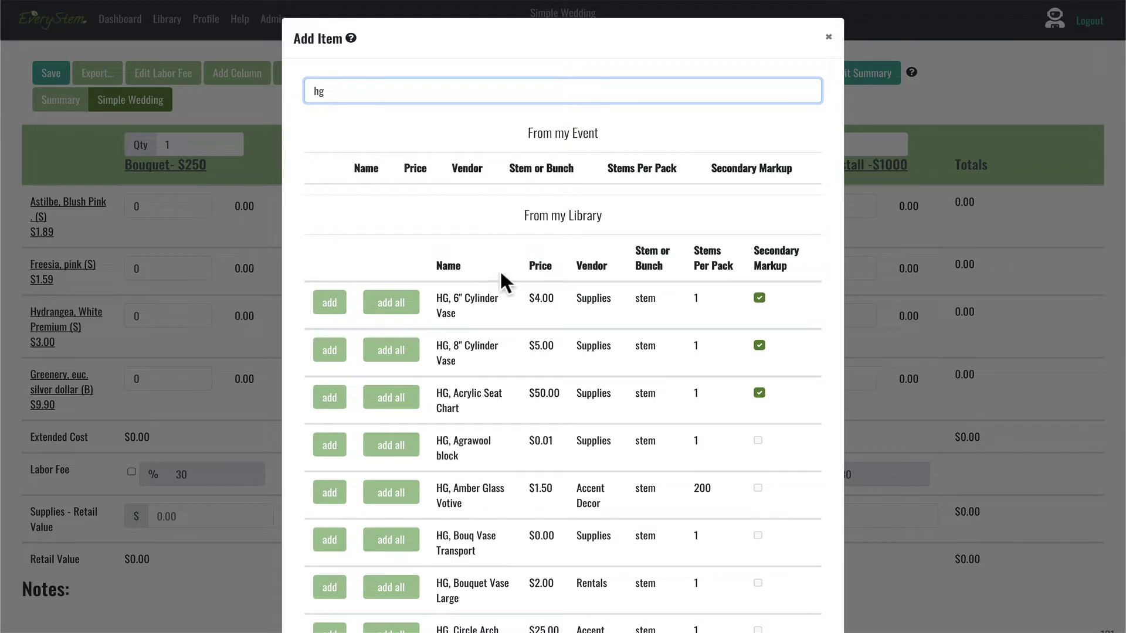
Step: Add the HG, 6" Cylinder Vase from the library and close the Add Item dialog
scroll(530, 407, down, 1)
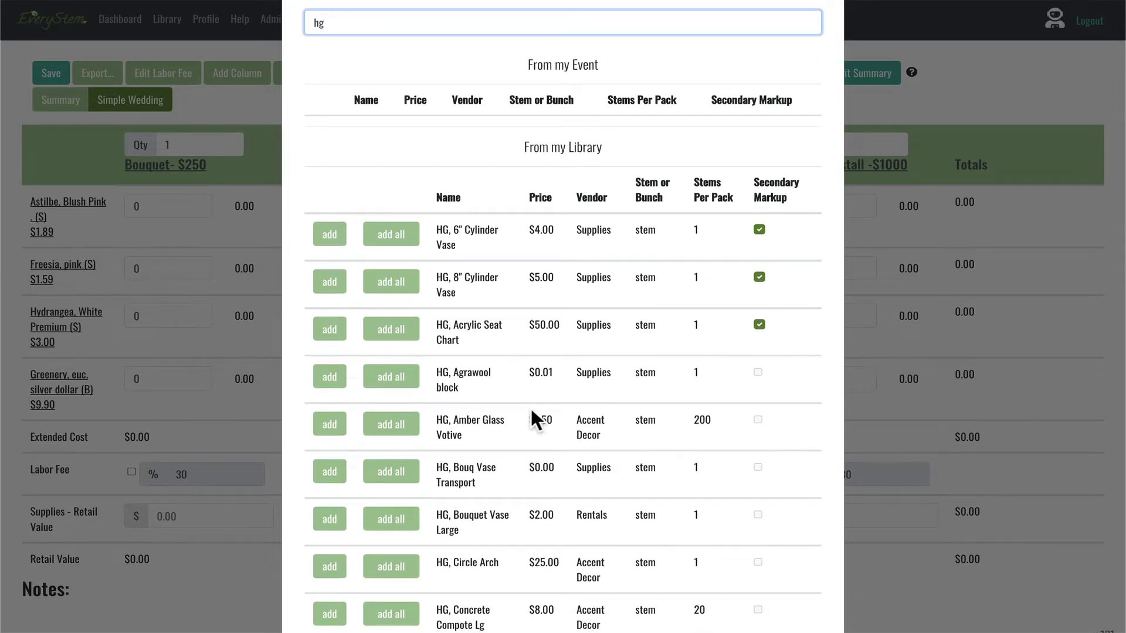
scroll(530, 407, up, 1)
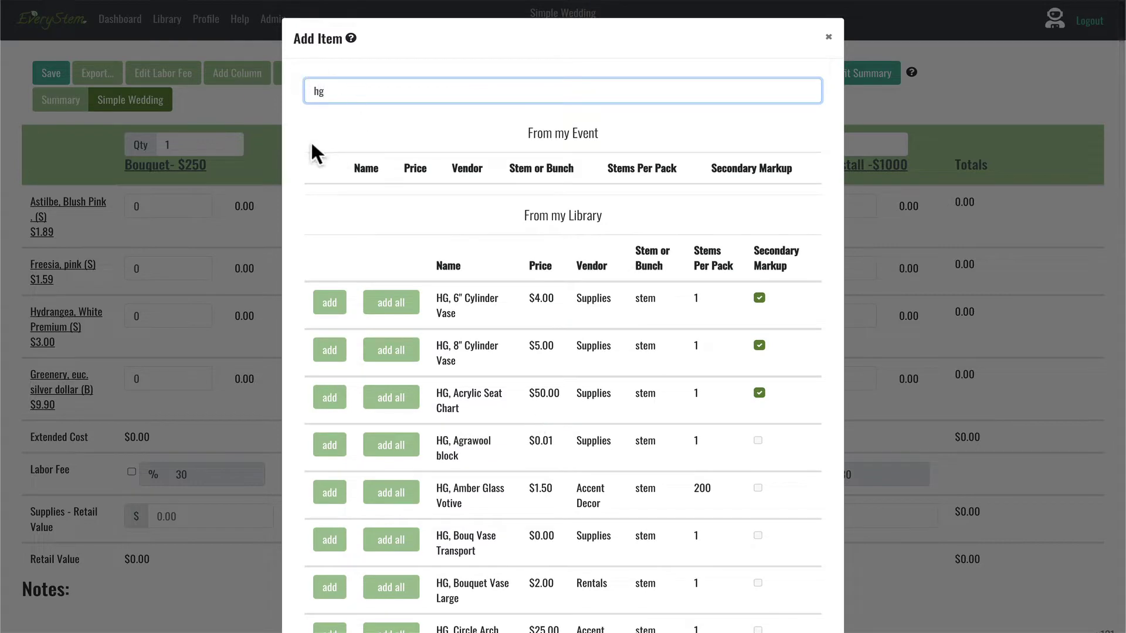
scroll(433, 355, down, 3)
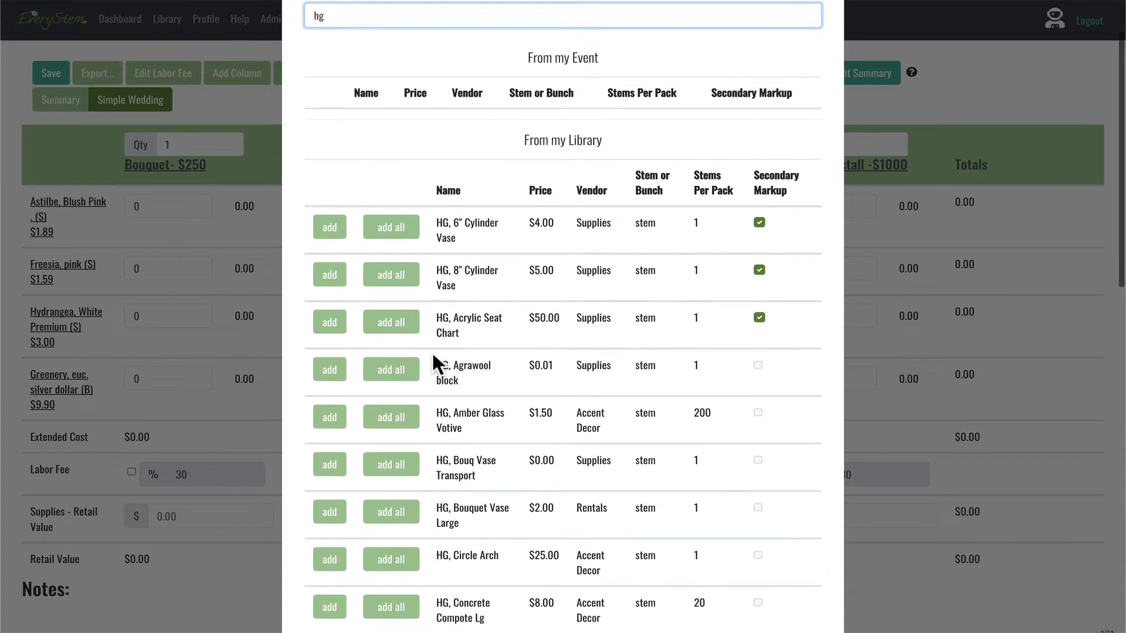
scroll(433, 355, down, 5)
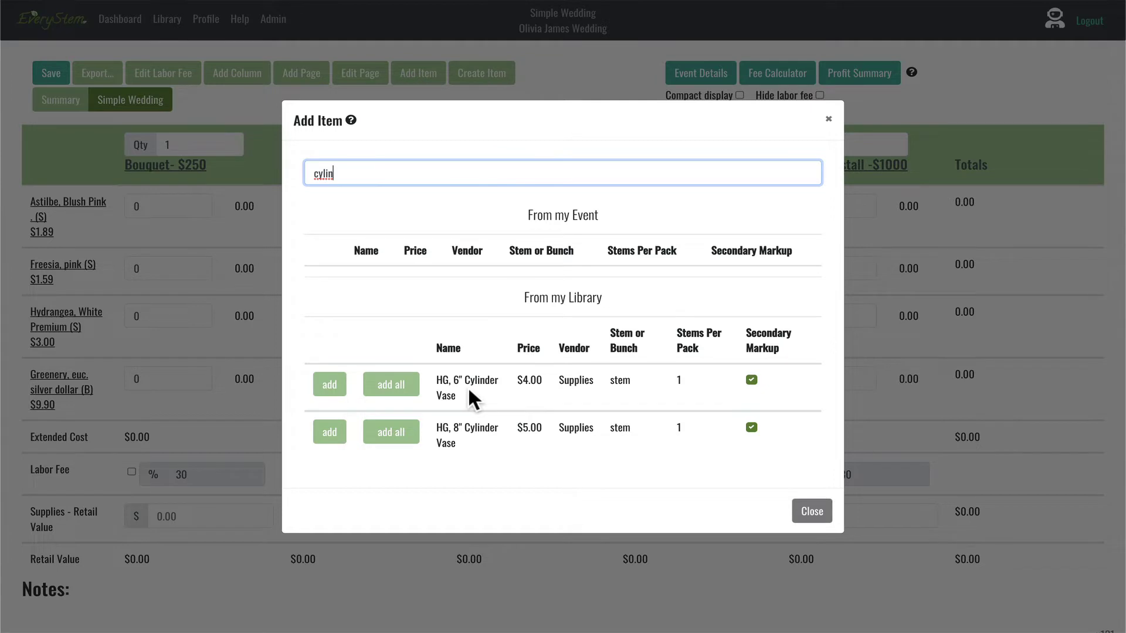
click(331, 387)
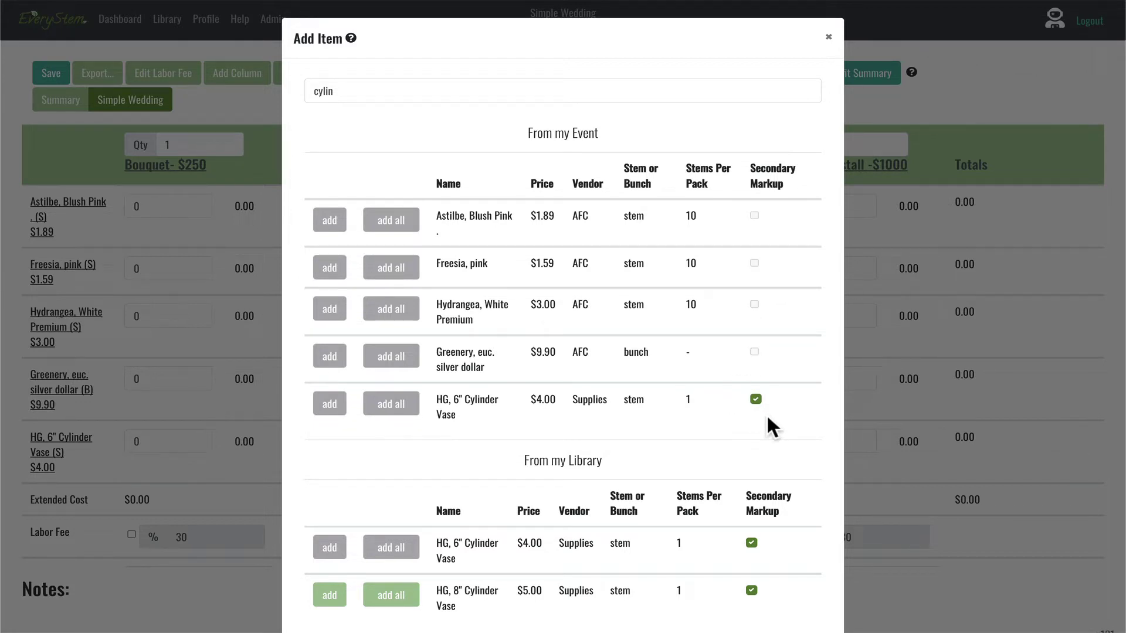
click(828, 37)
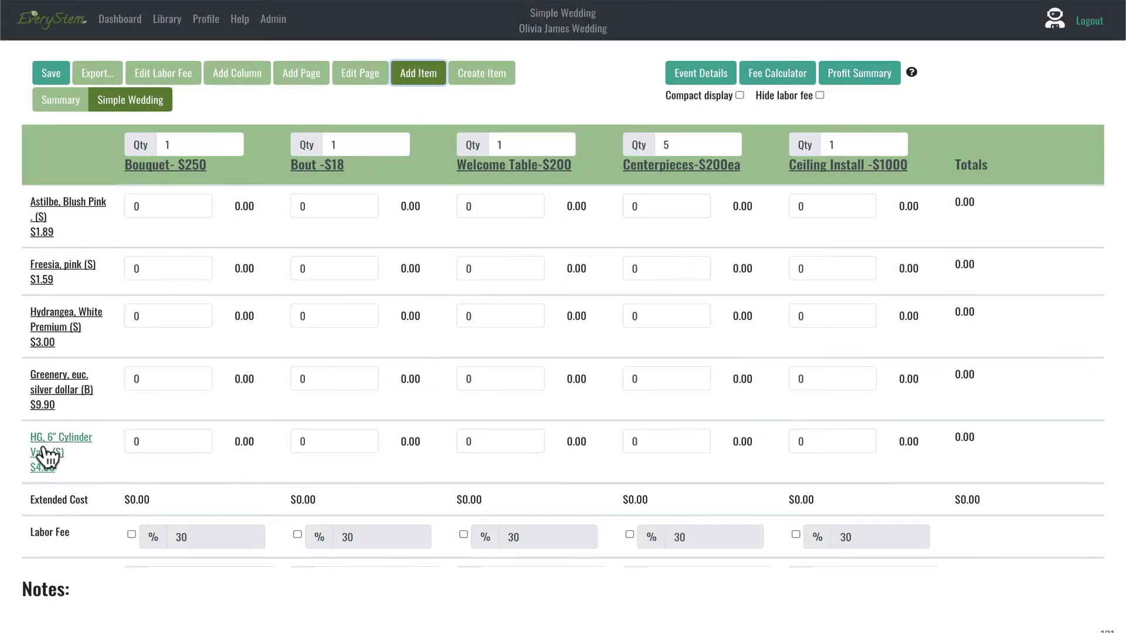
Step: Change the greenery item's name ending to 'Silver Dollar', keeping Primary markup, and submit
click(82, 389)
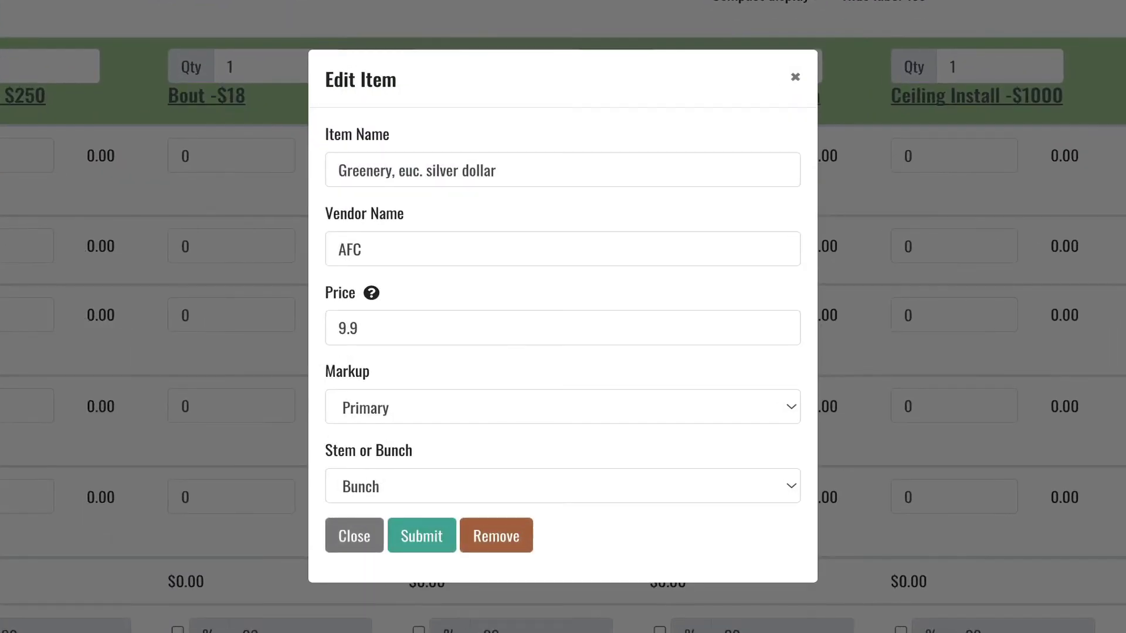
click(787, 402)
click(474, 399)
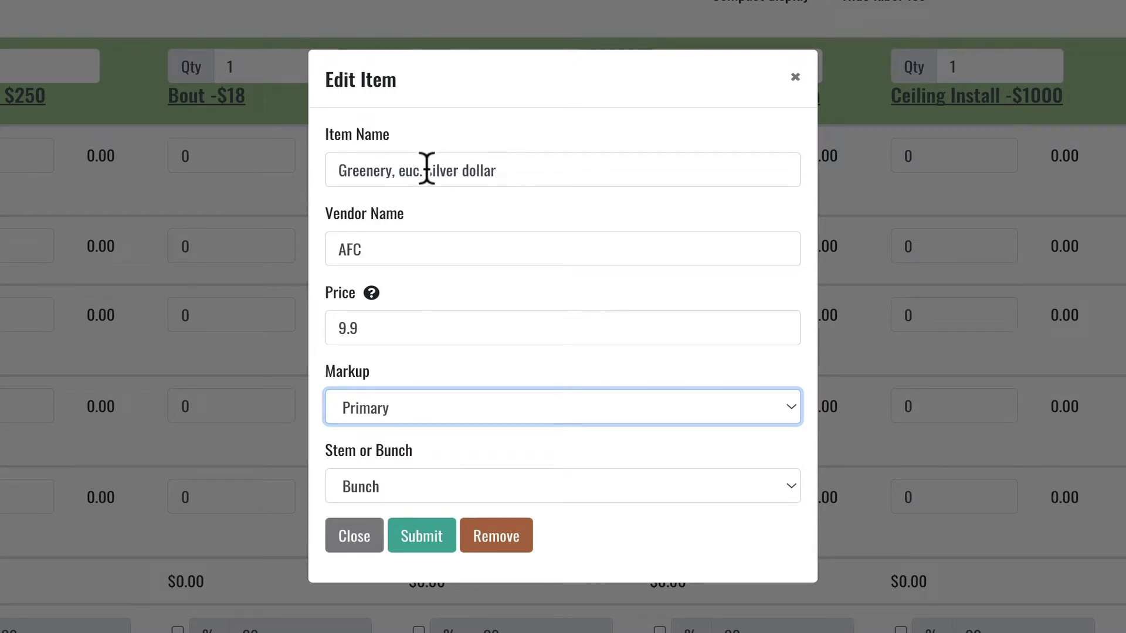
drag(426, 170, 565, 171)
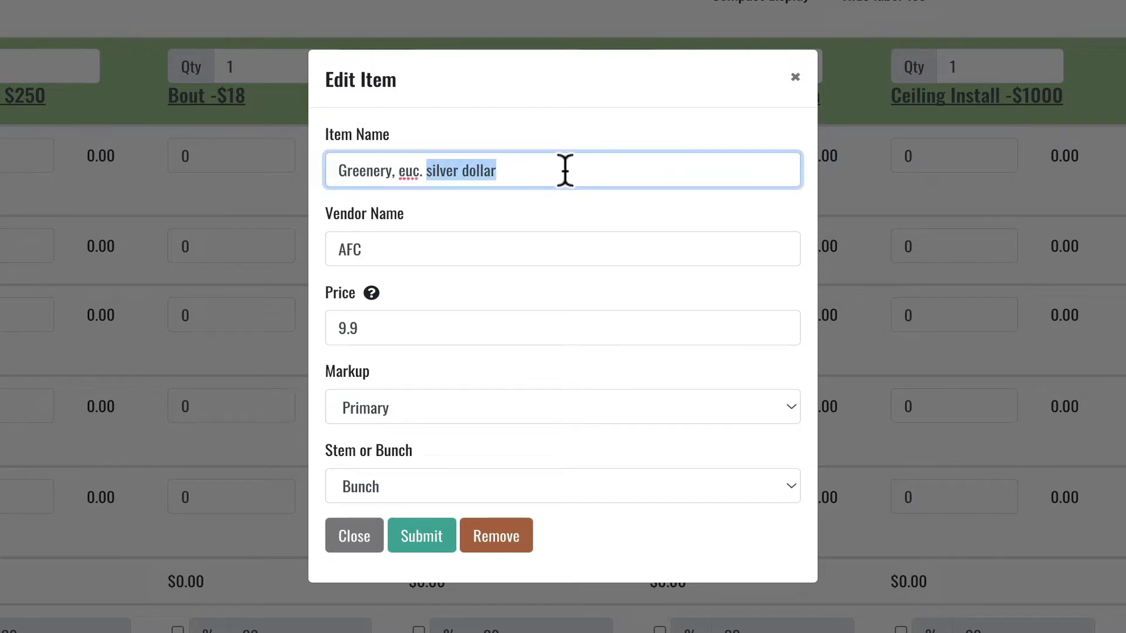
key(BackSpace)
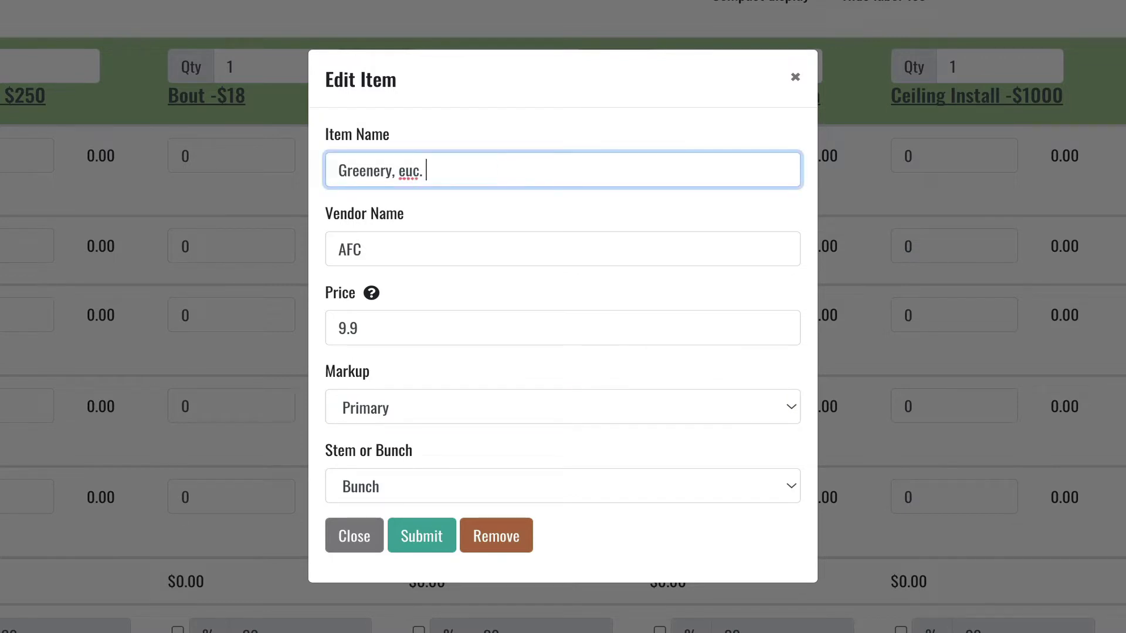
text(Silver Dollar)
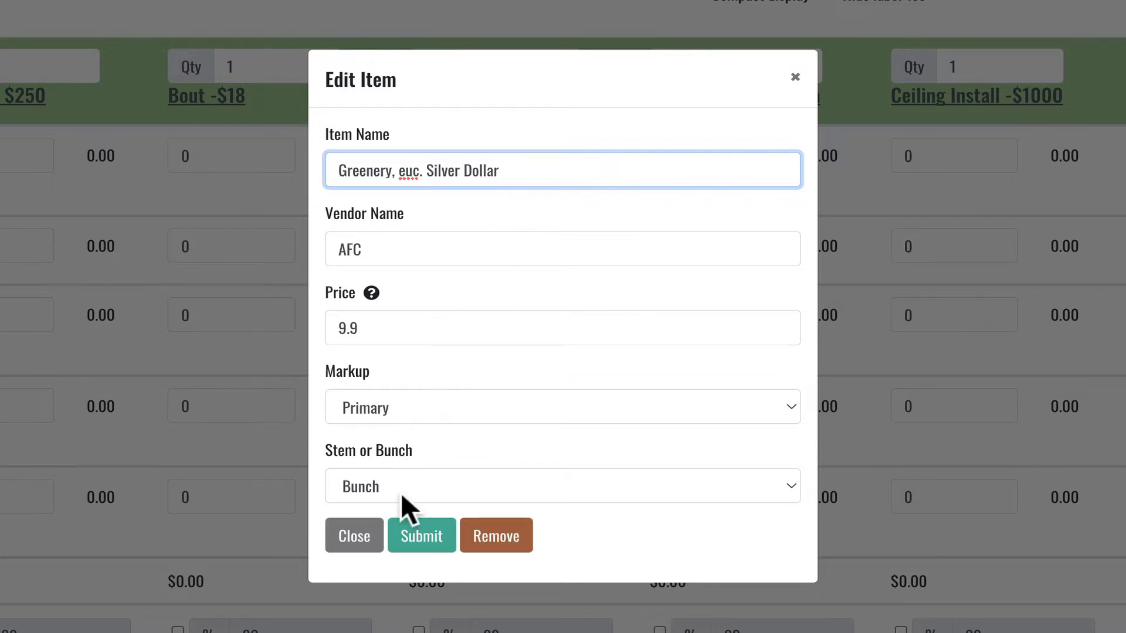
click(418, 535)
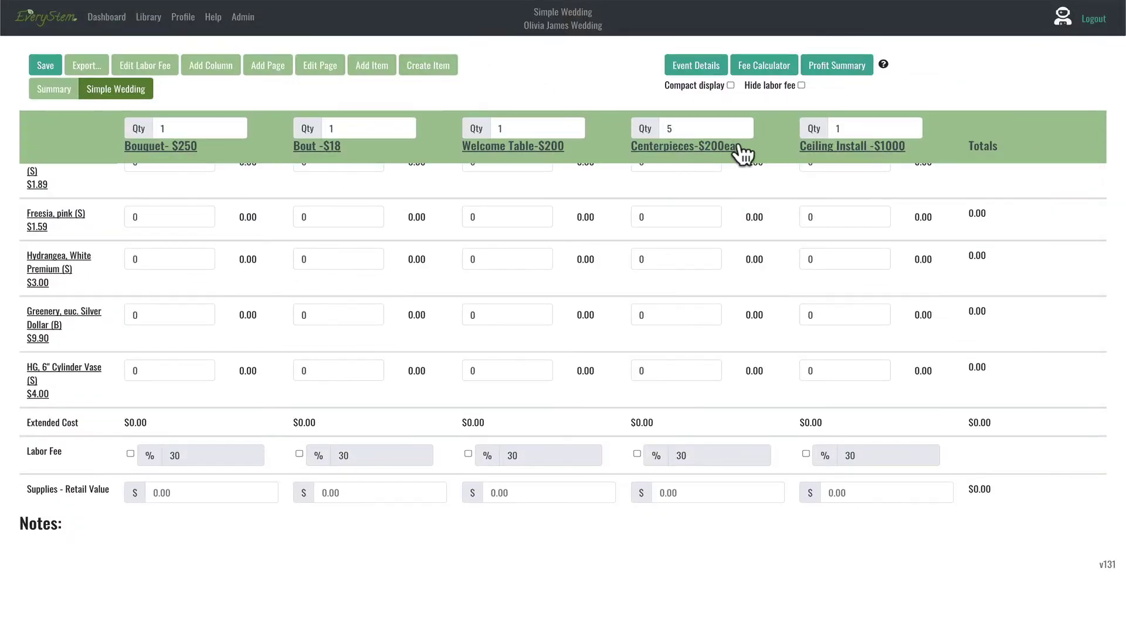
Step: Tick the Compact display checkbox on the Simple Wedding worksheet
click(731, 84)
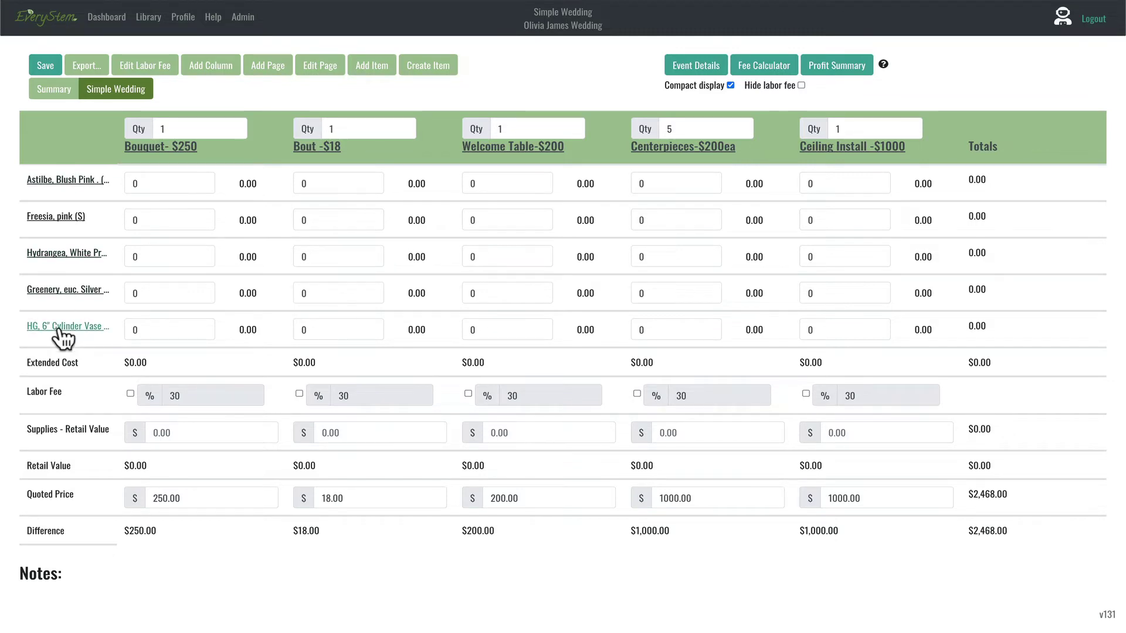
Step: Drag the HG 6" Cylinder Vase row up to the top of the item rows
drag(58, 330, 62, 185)
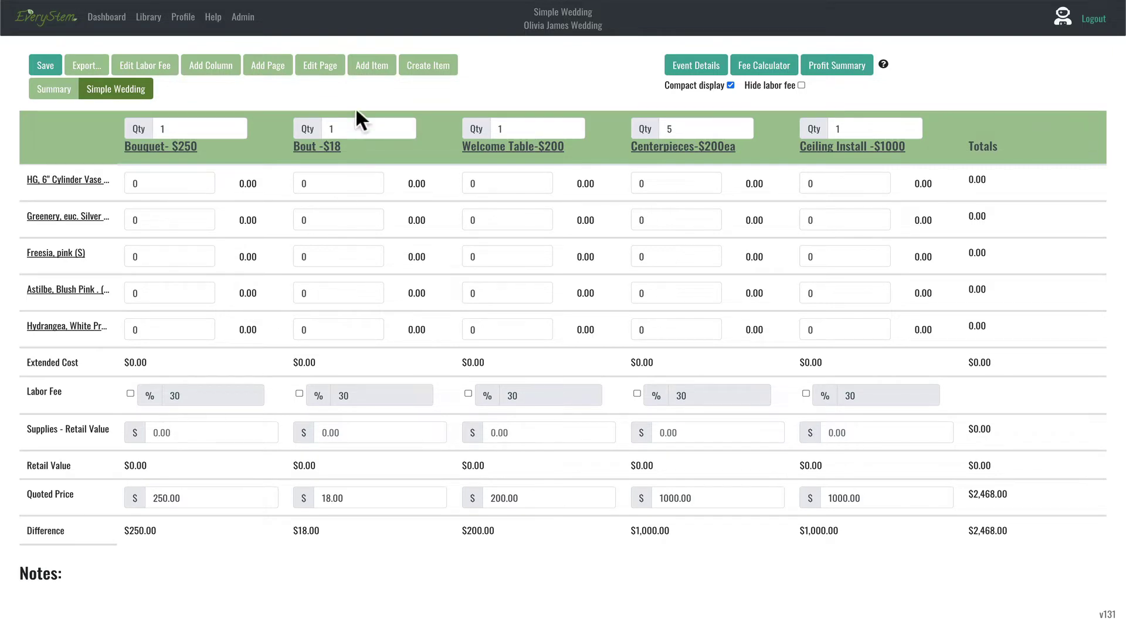
click(368, 65)
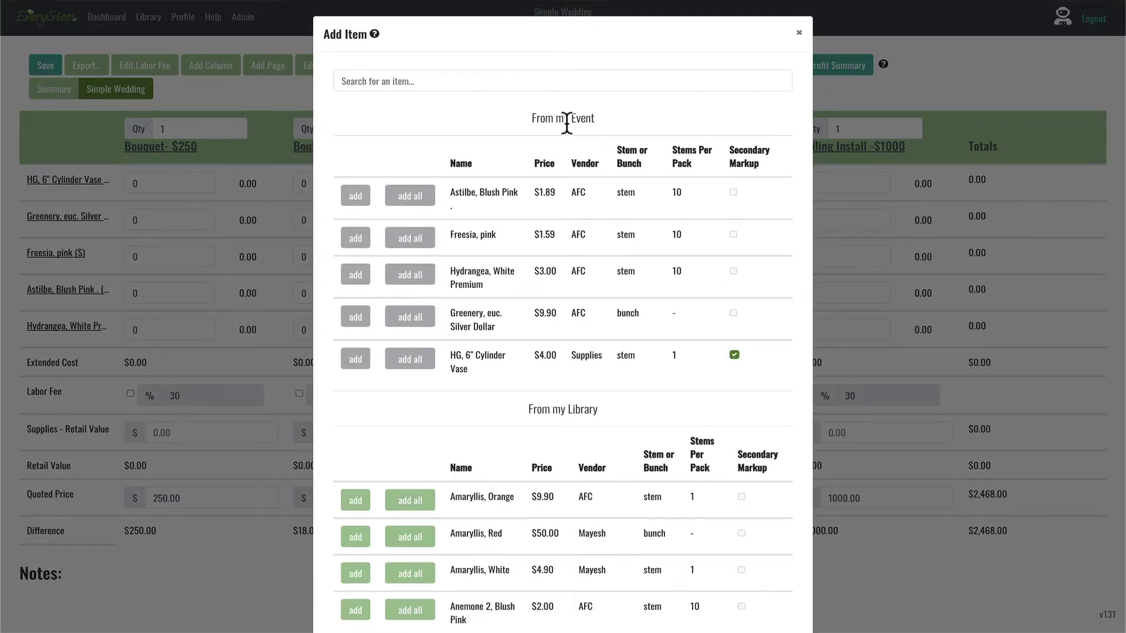
click(799, 34)
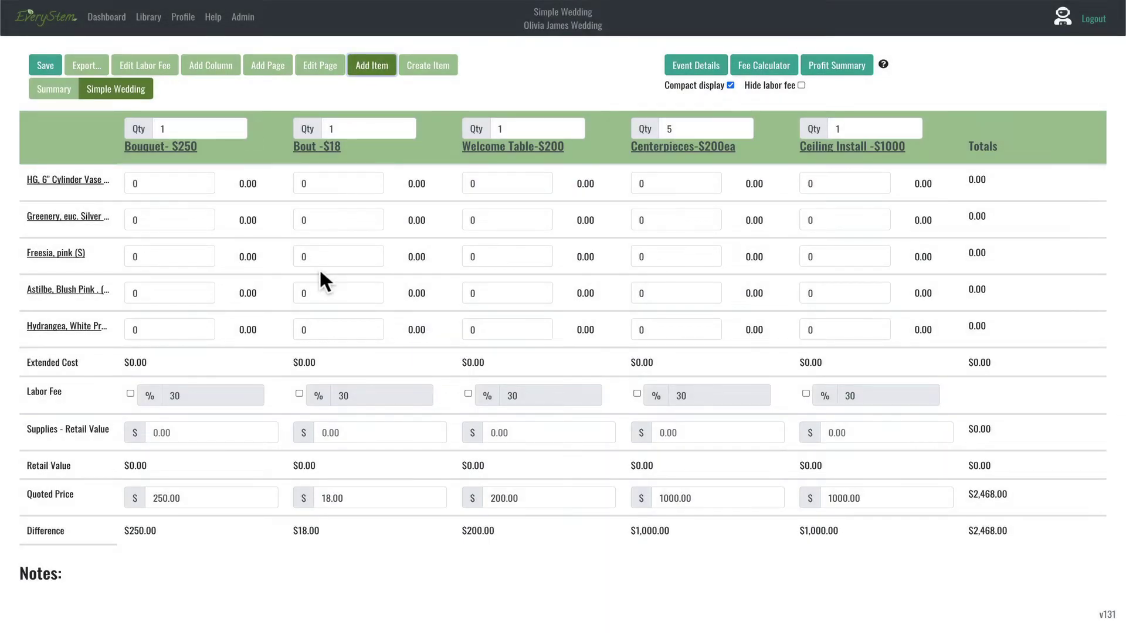
click(82, 441)
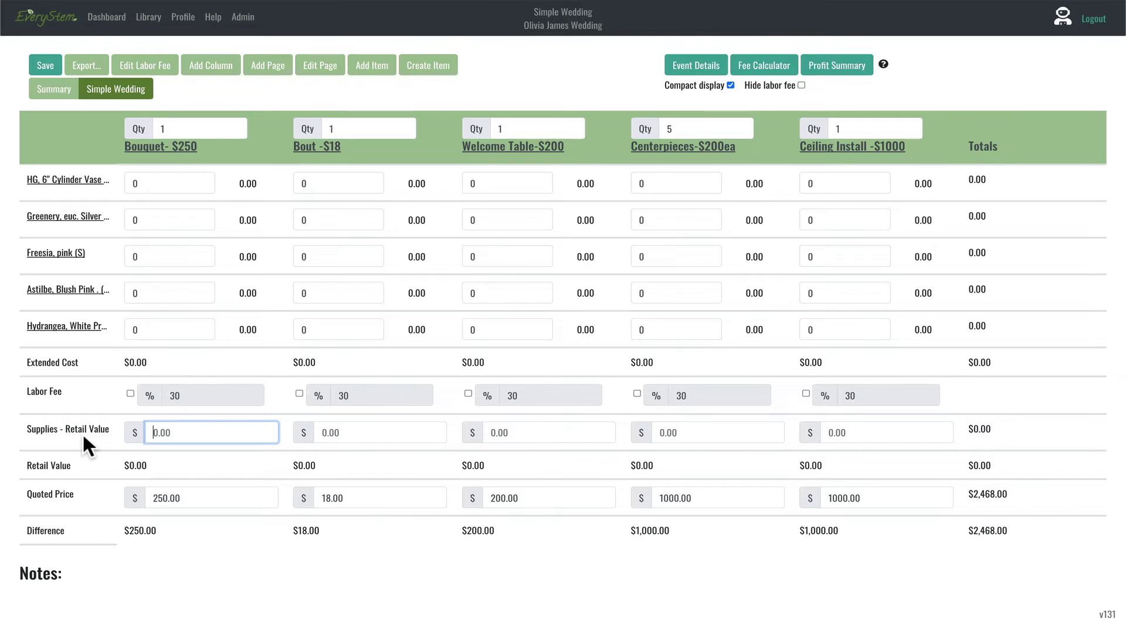
Step: Set the Bouquet's Supplies - Retail Value to 10.00, leaving a $240.00 difference
text(10.00)
click(78, 439)
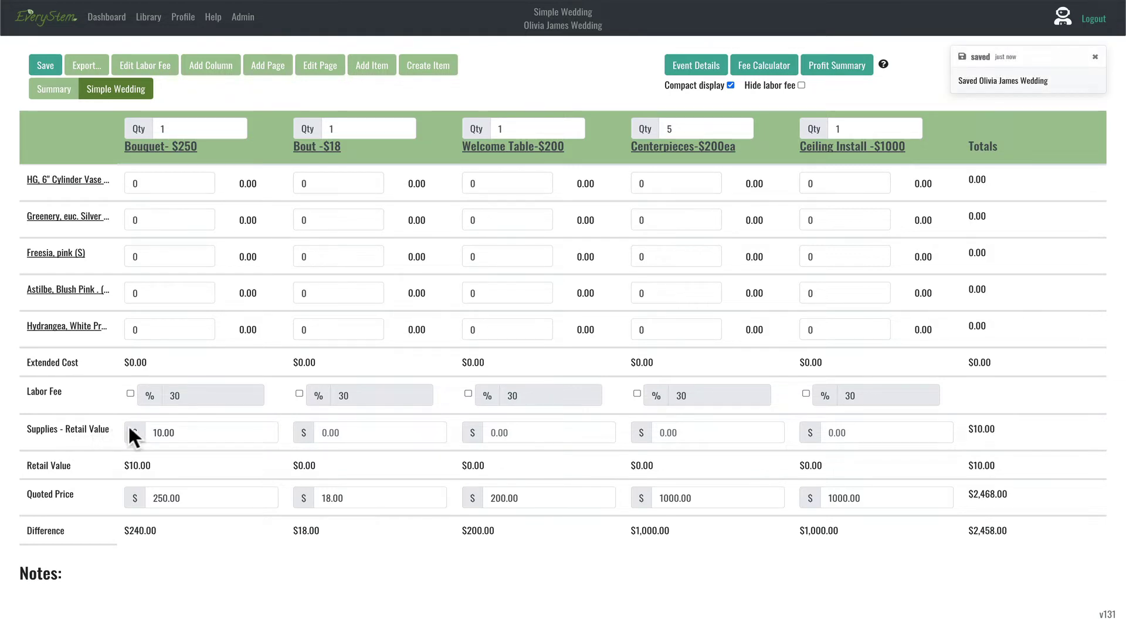
click(183, 432)
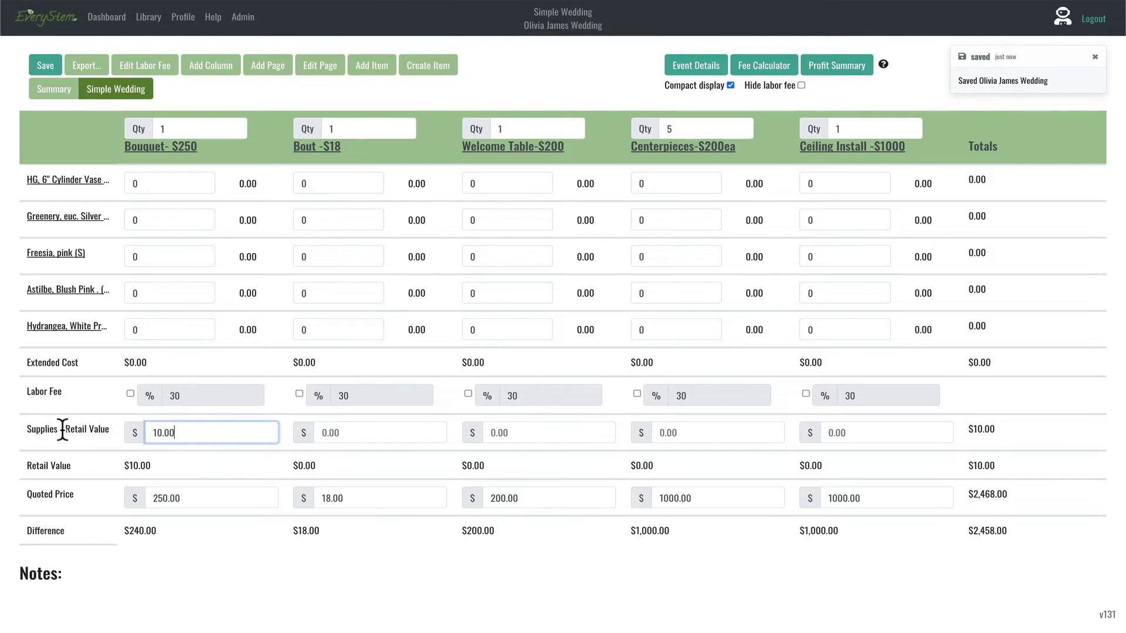
drag(59, 424, 118, 427)
click(67, 326)
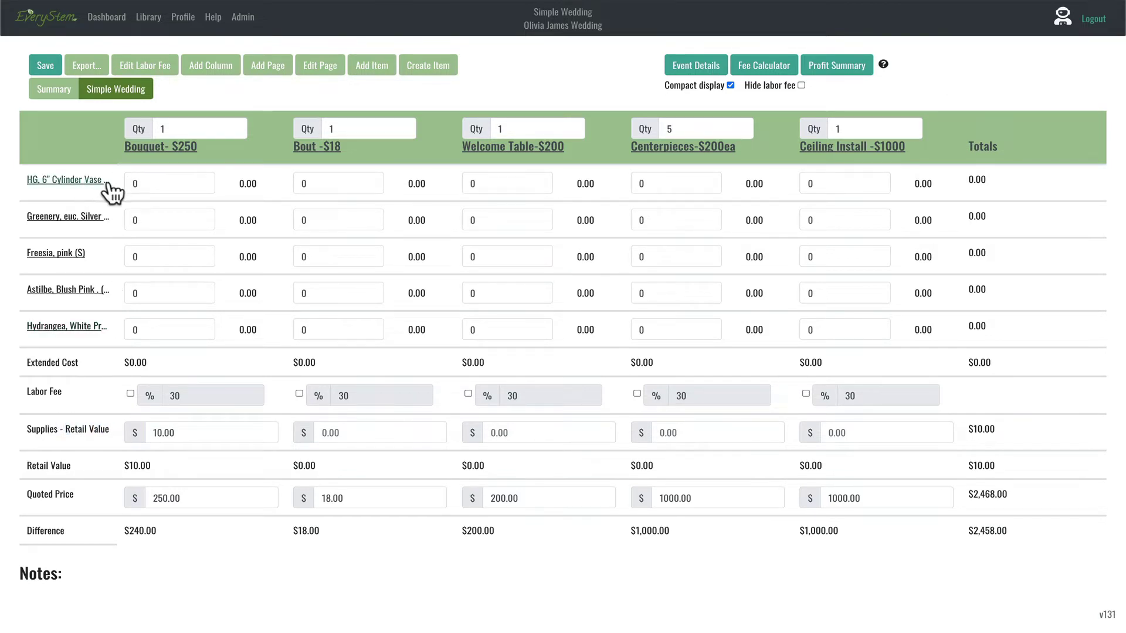
click(161, 181)
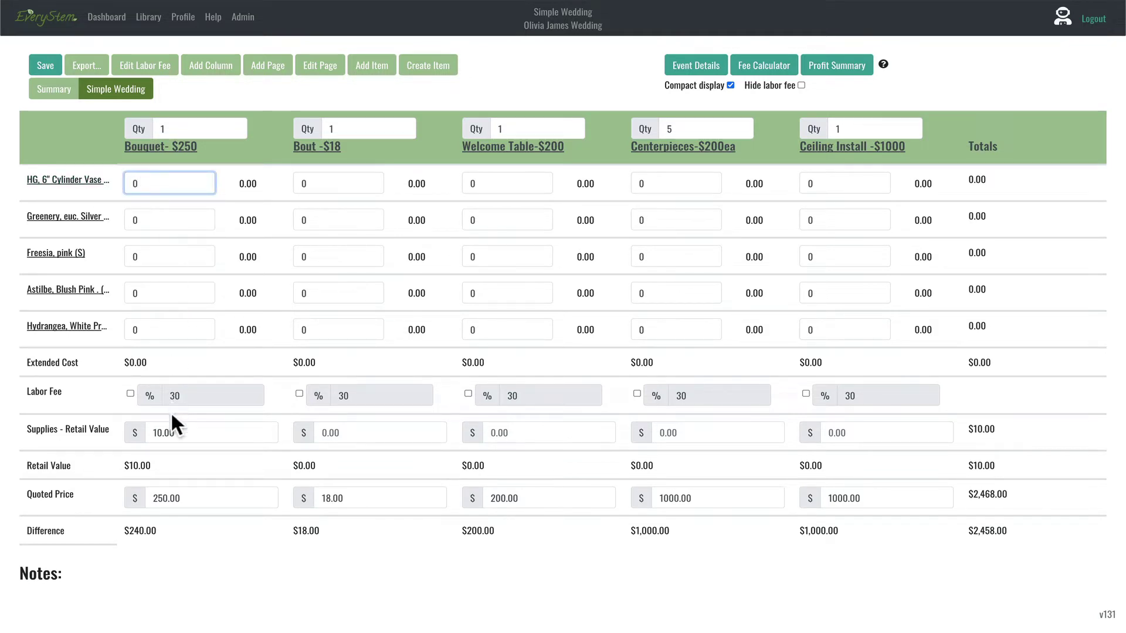
click(185, 432)
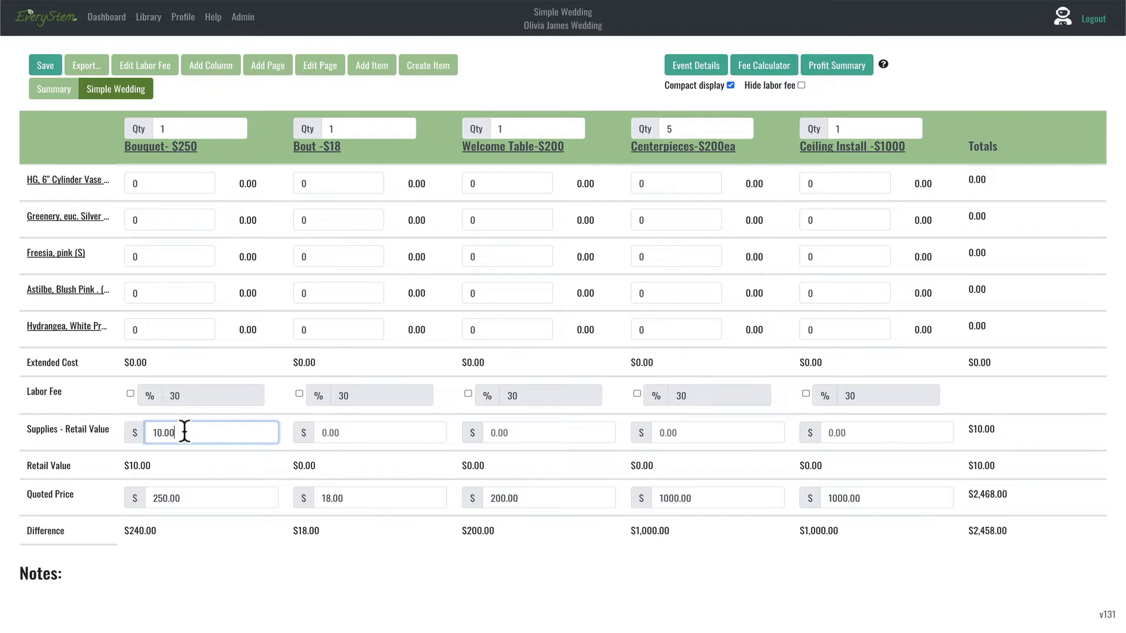
Step: Note 'Bouquet: $10 supplies' with 2 rubberbands, 1 ginger jar transport, 1 yard ivory May Arts ribbon
click(696, 64)
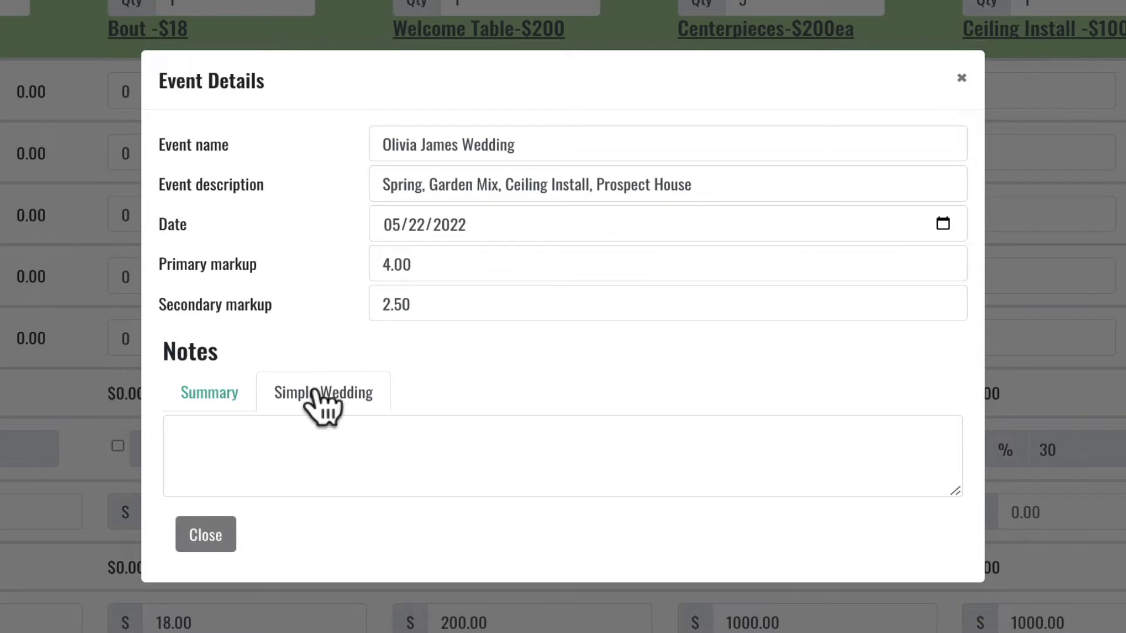
click(223, 444)
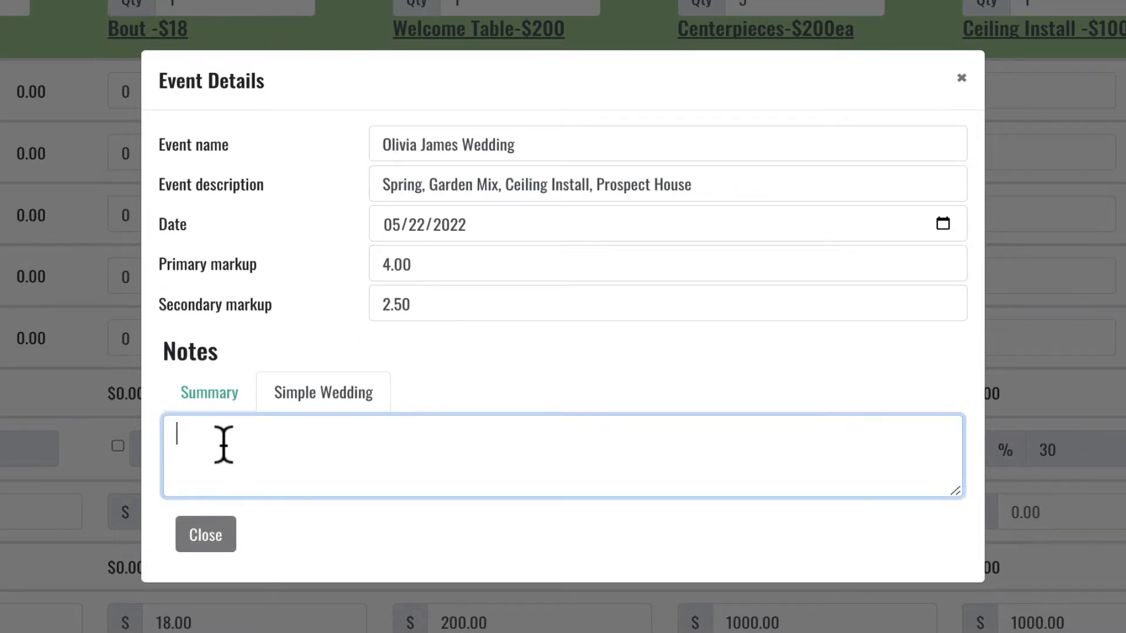
text(Bouquet: $10 supplies)
key(Return)
text(2)
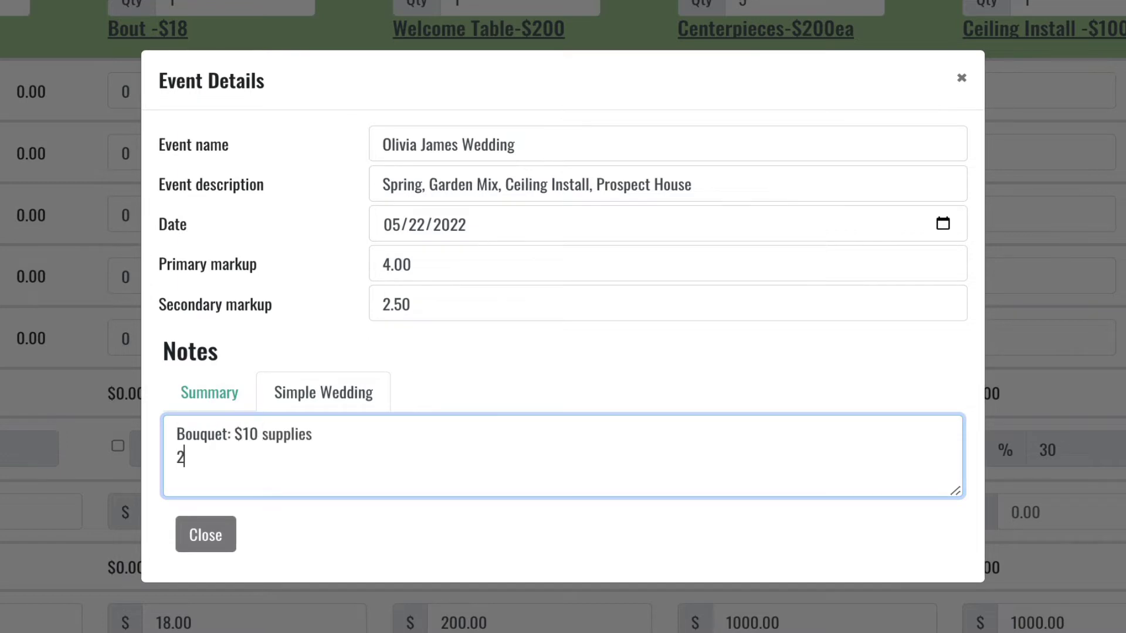
text( rubberbands,)
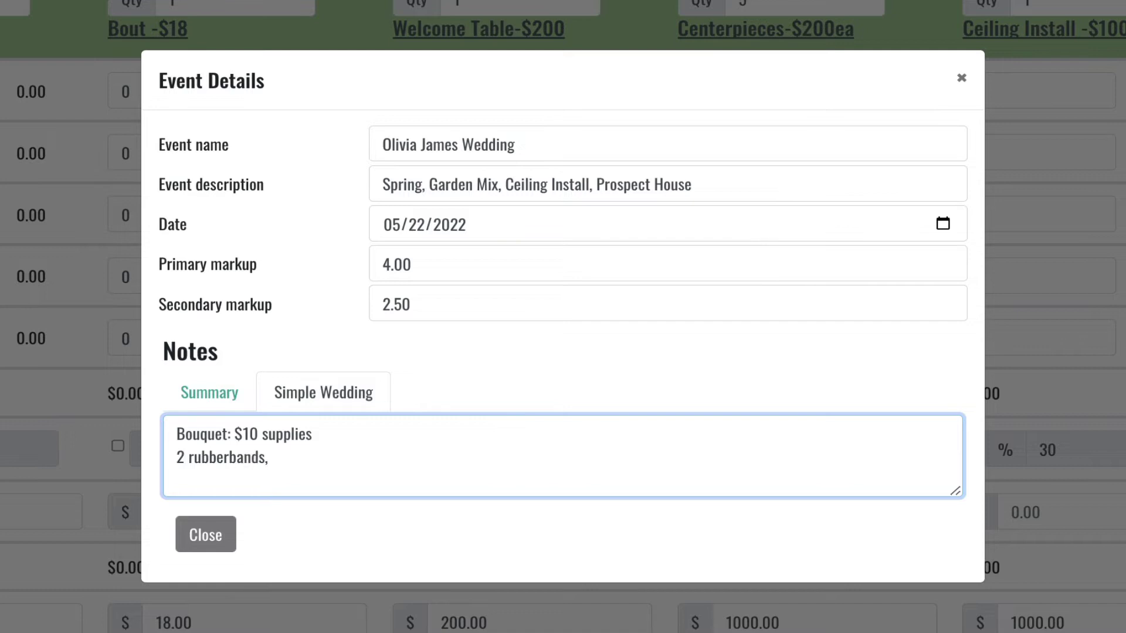
key(BackSpace)
key(Return)
text(1 ginger jar tr)
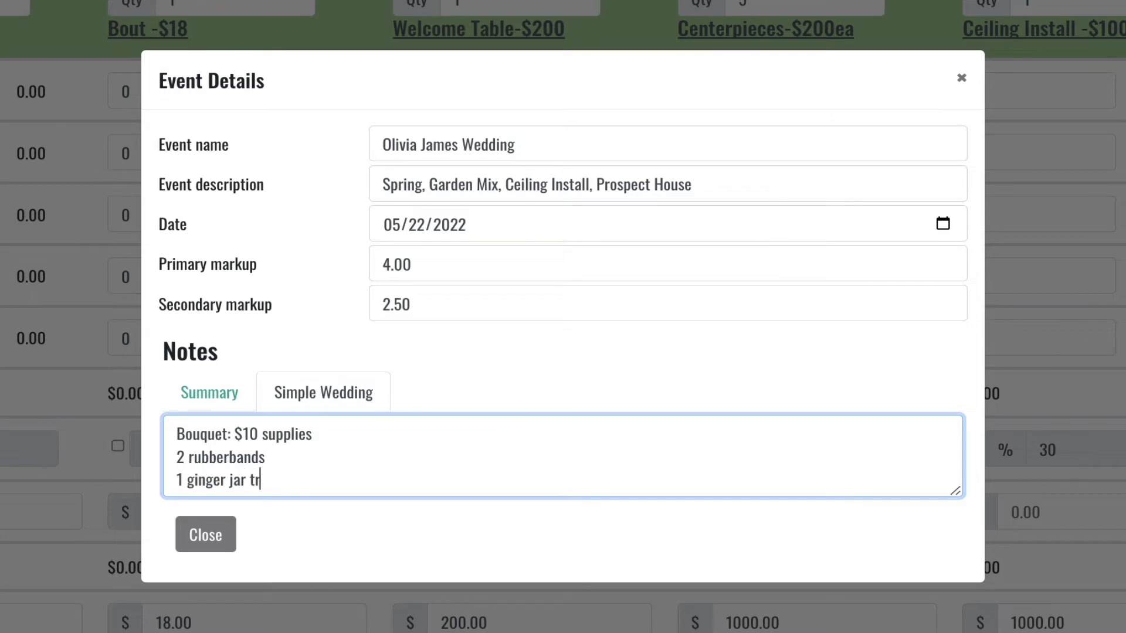
text(ansport)
key(Return)
text(1 )
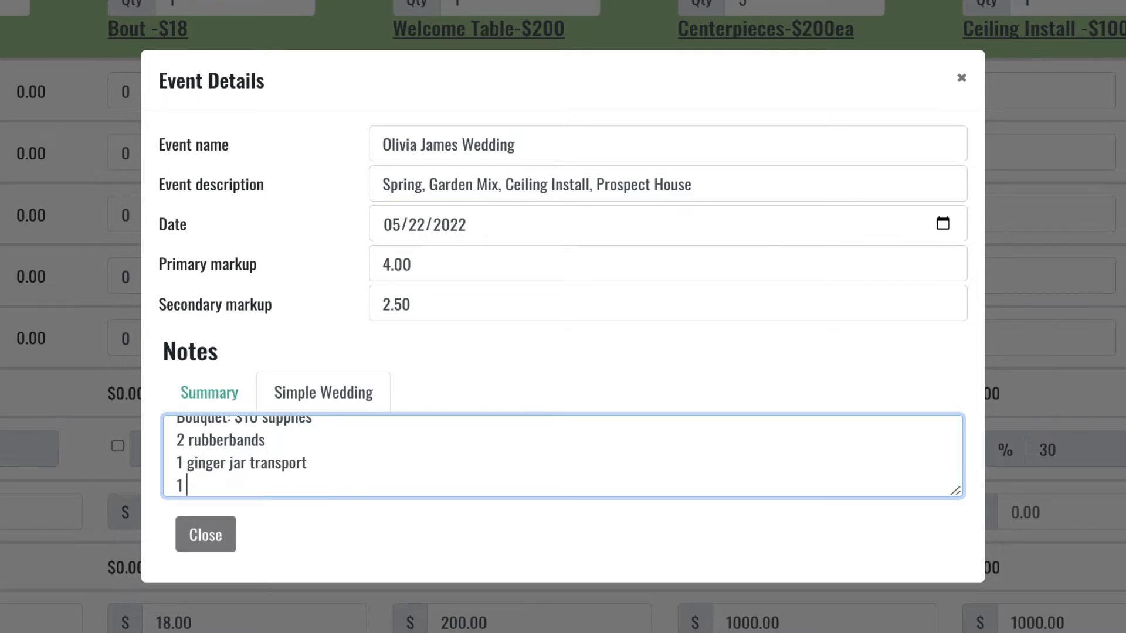
text(yard ivory May Arts ribbon)
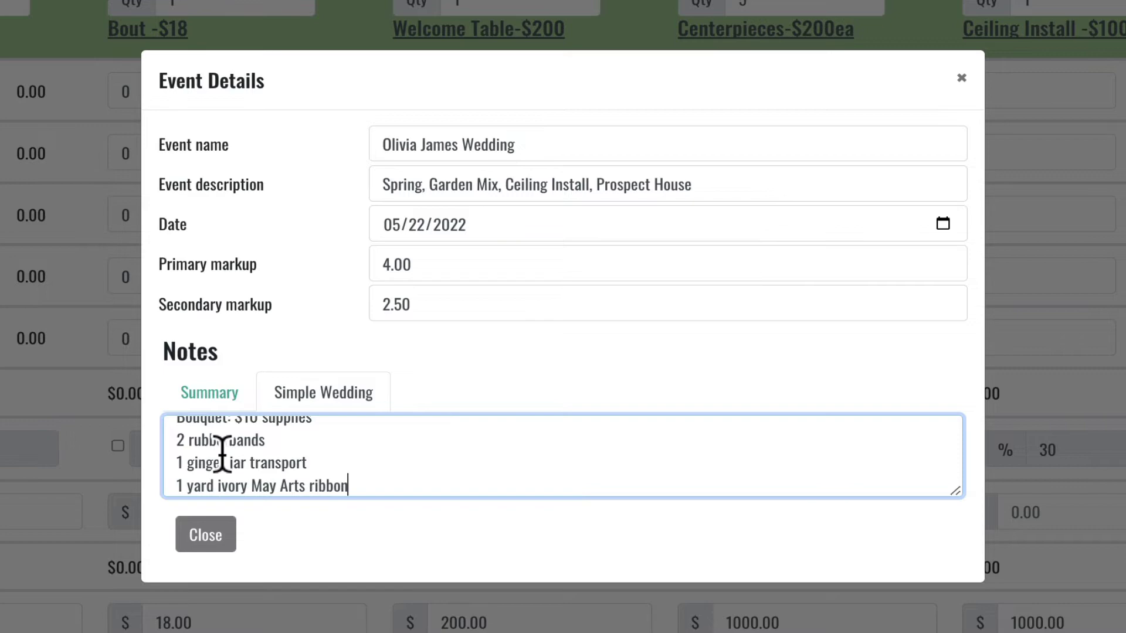
scroll(221, 453, up, 1)
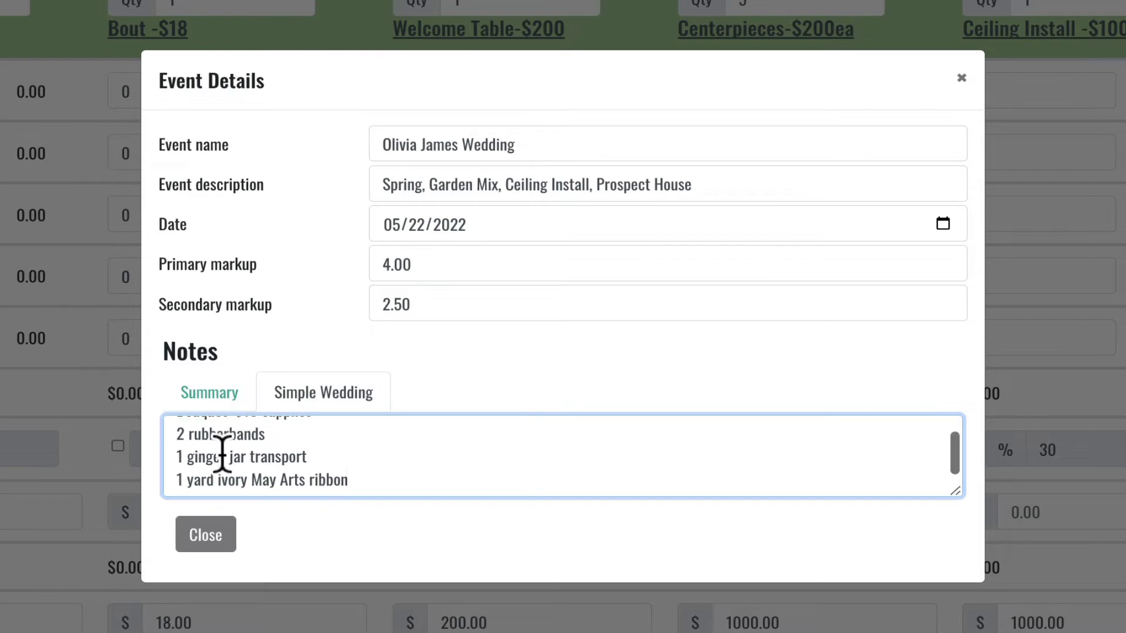
click(209, 537)
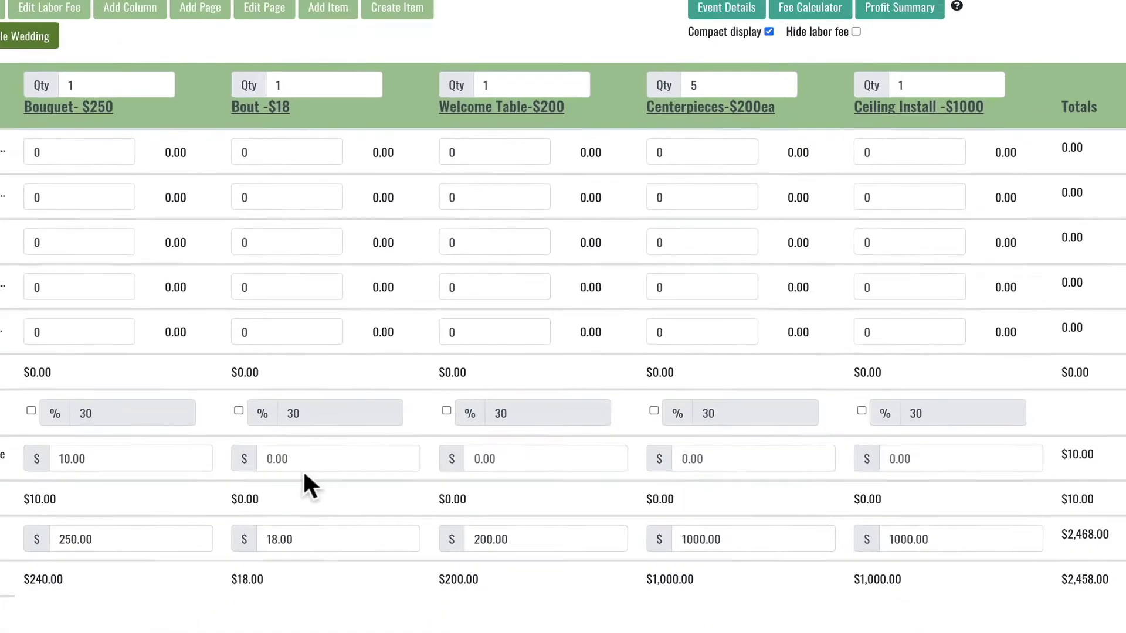
scroll(351, 443, down, 1)
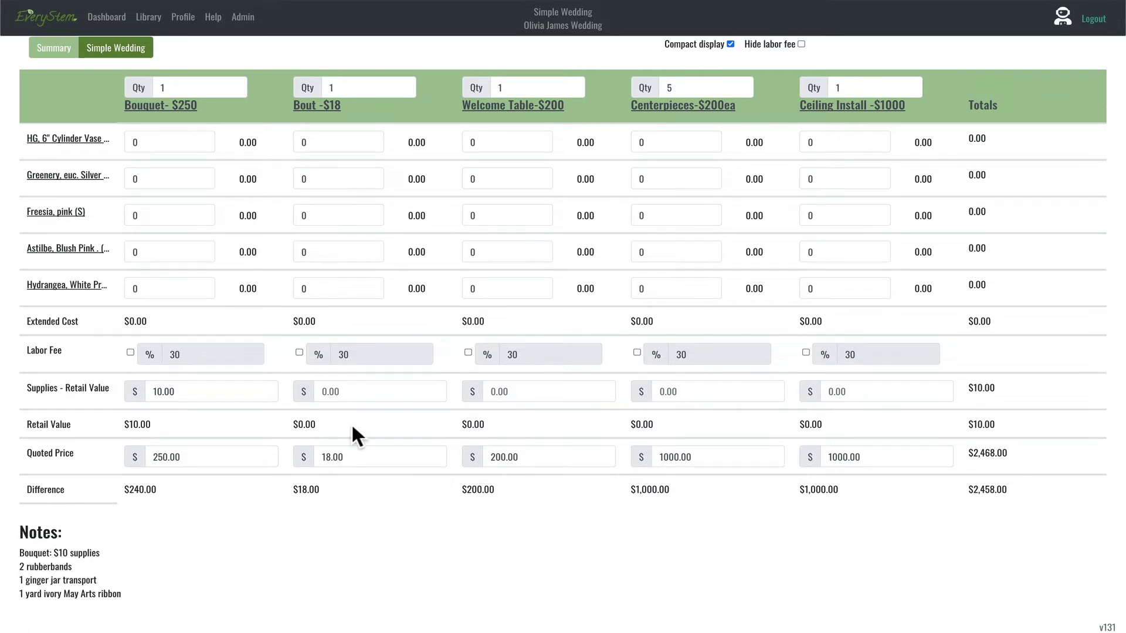
scroll(351, 423, up, 1)
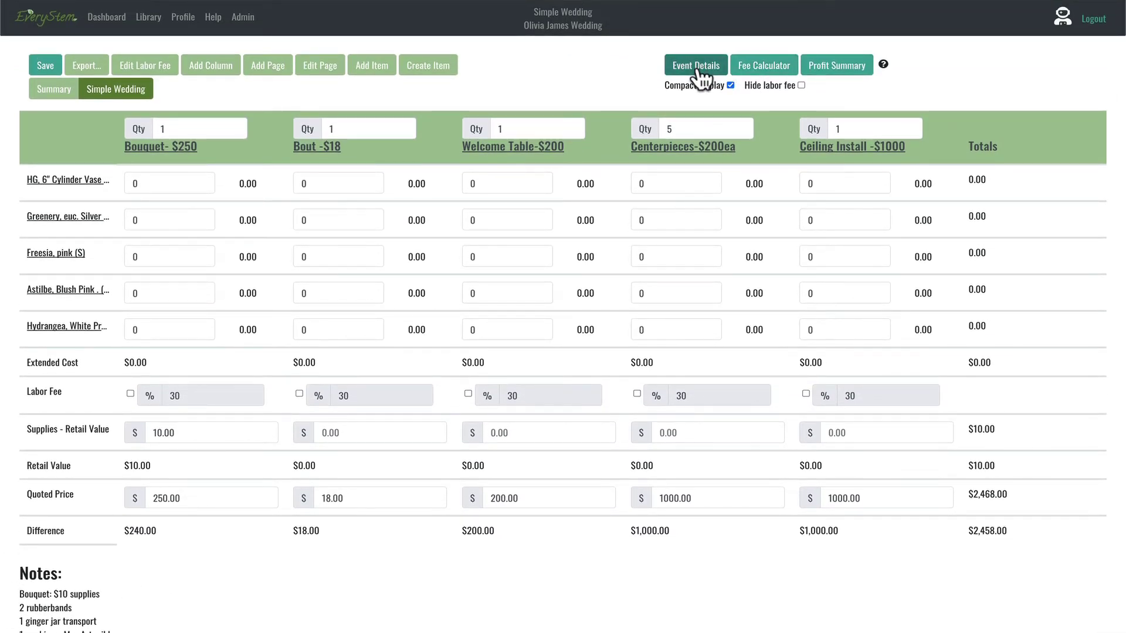
click(698, 66)
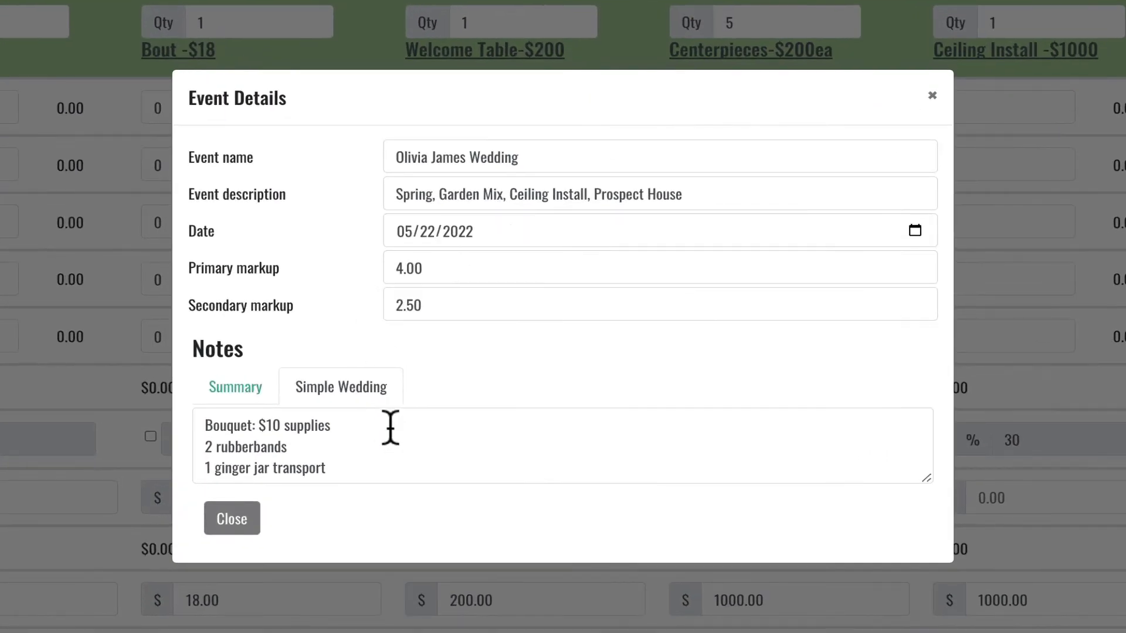
click(352, 468)
key(Return)
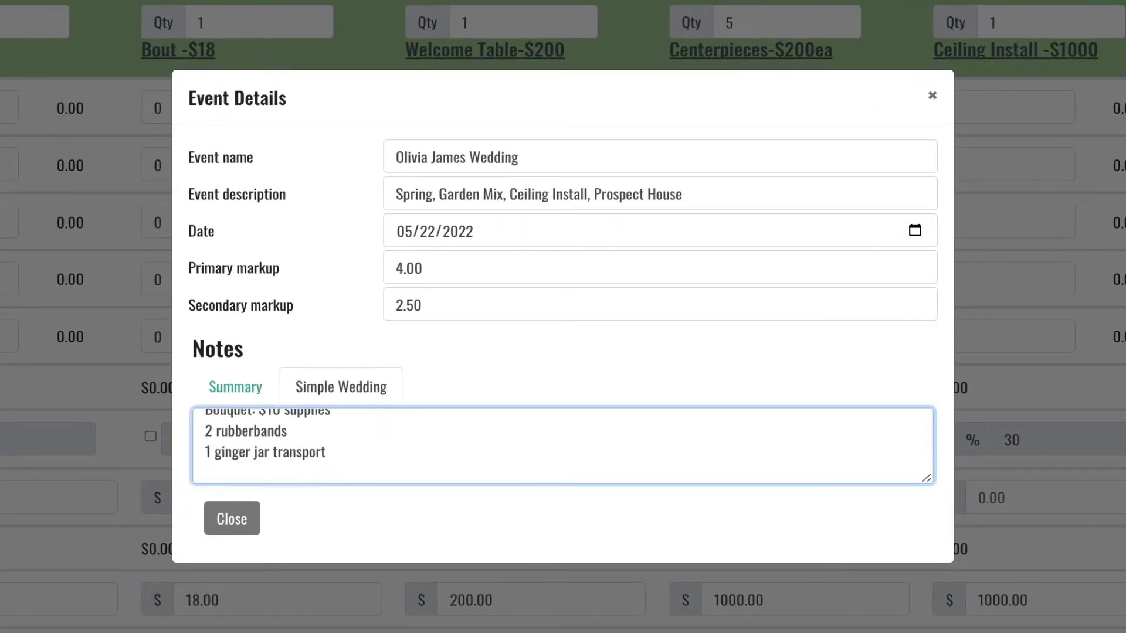
text(Inspo Pic: www.pint)
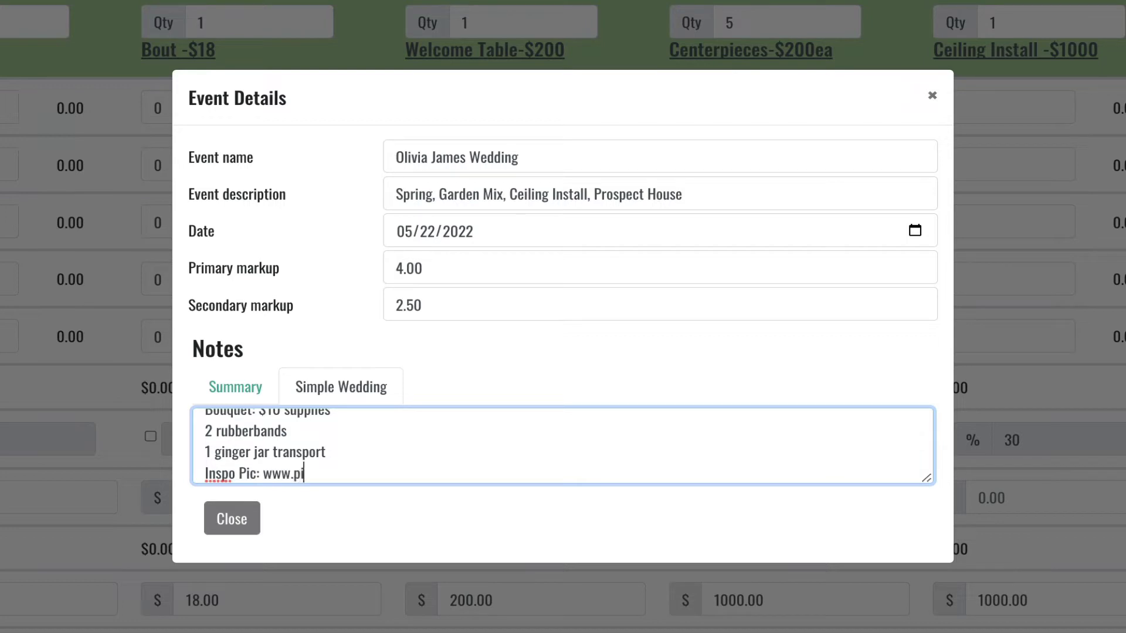
text(erest.com)
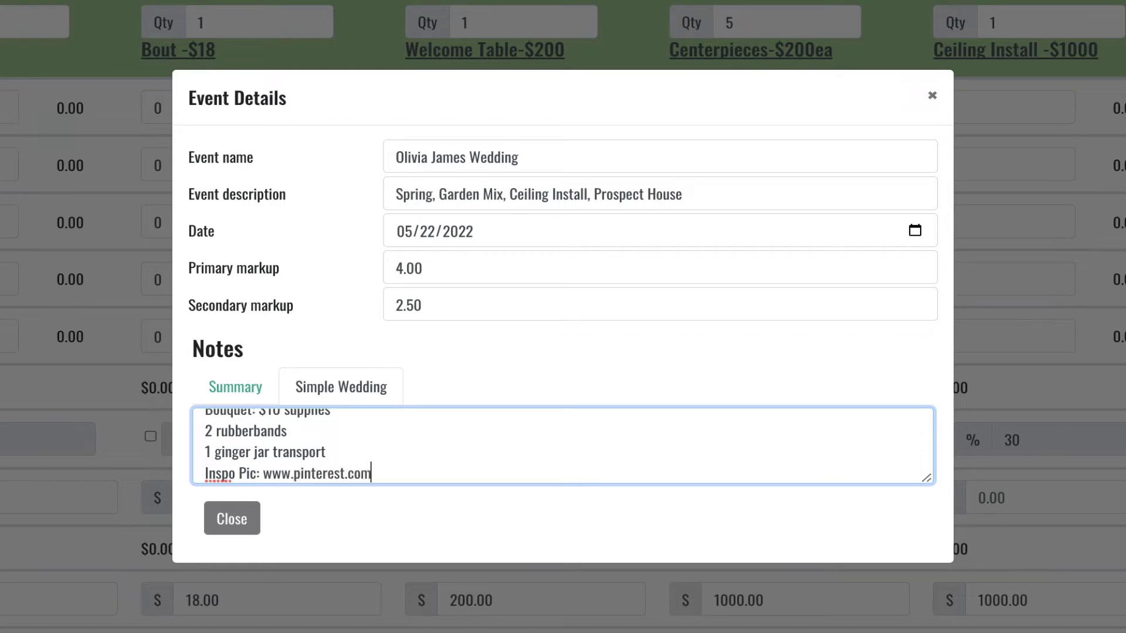
click(238, 525)
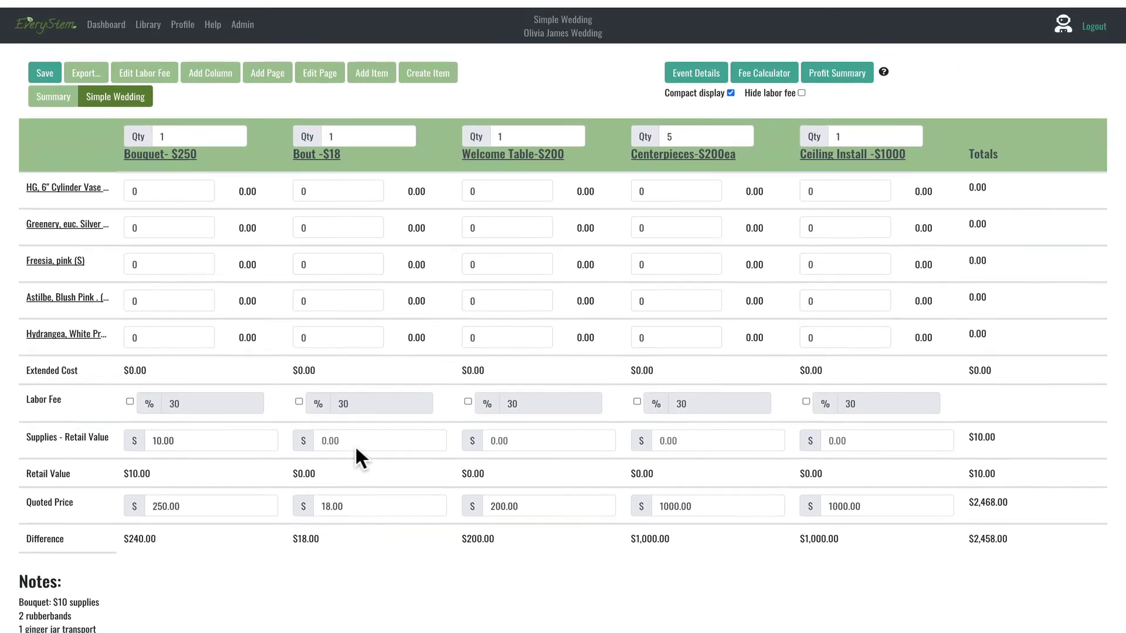
scroll(293, 484, down, 2)
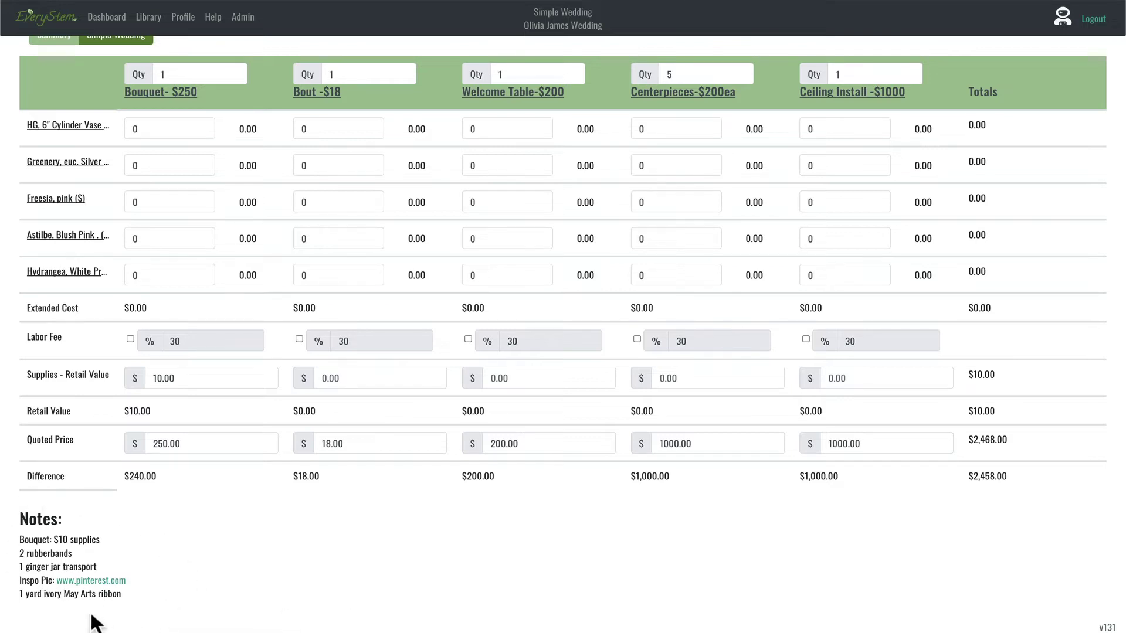
scroll(391, 577, up, 1)
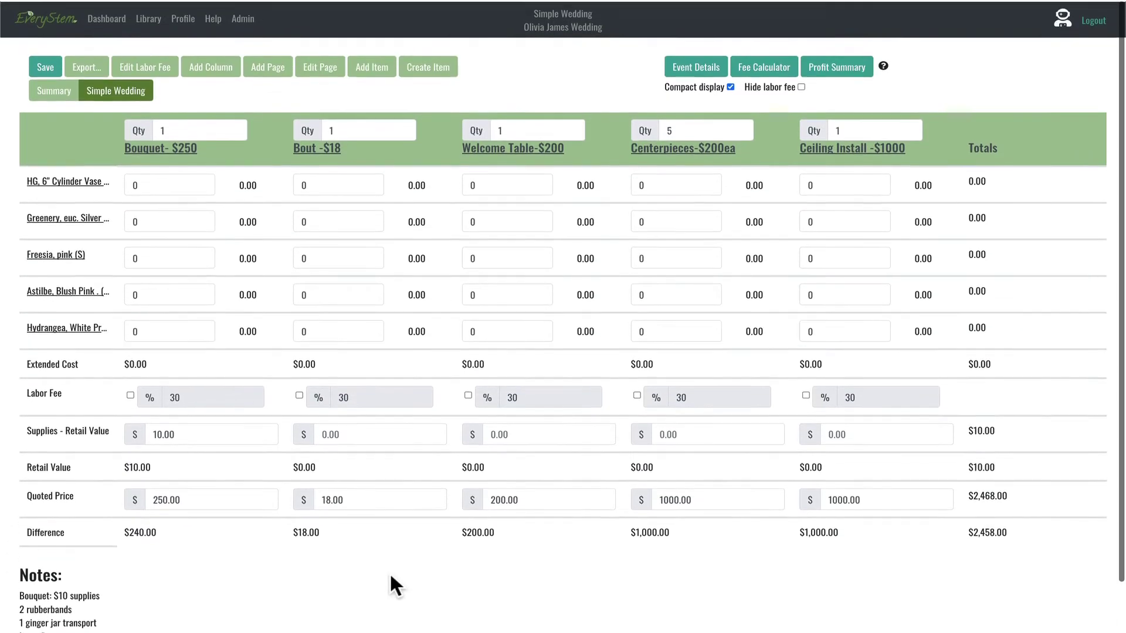
click(693, 64)
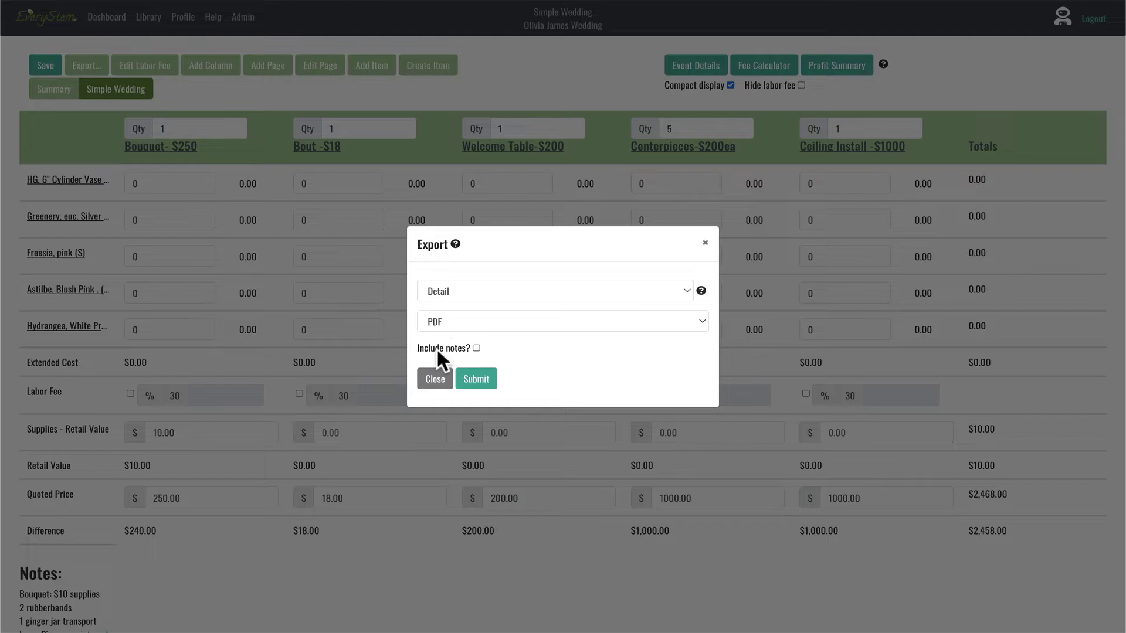
click(434, 379)
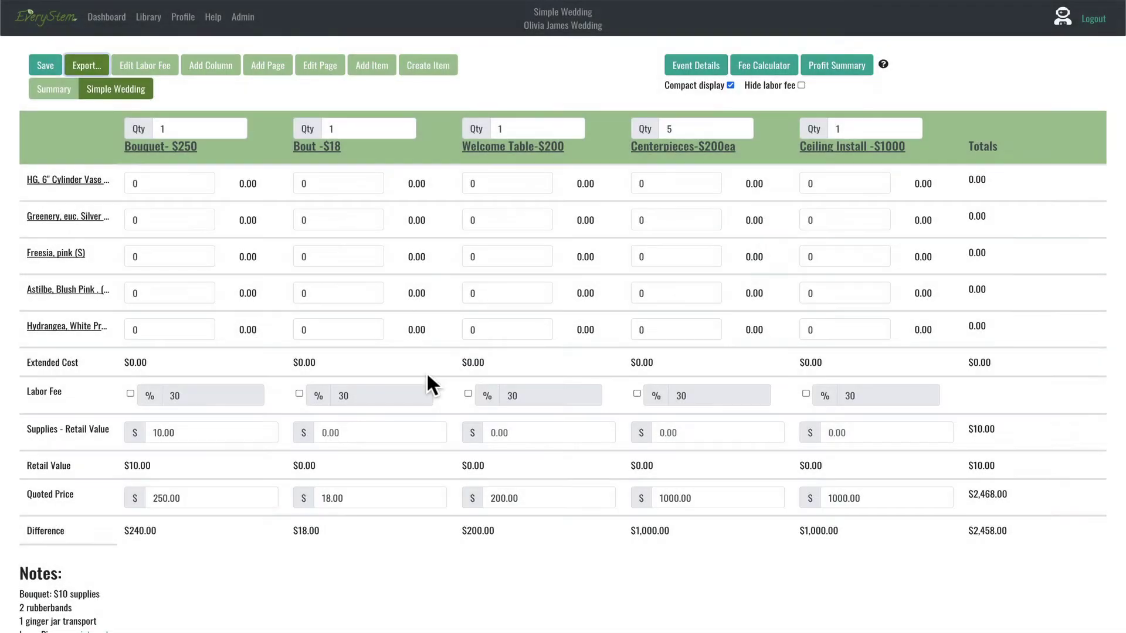
Step: Enter 0.5 greenery, 5 freesia, 10 astilbe and 5 hydrangea for the Bouquet, with its labor fee left unticked
click(162, 183)
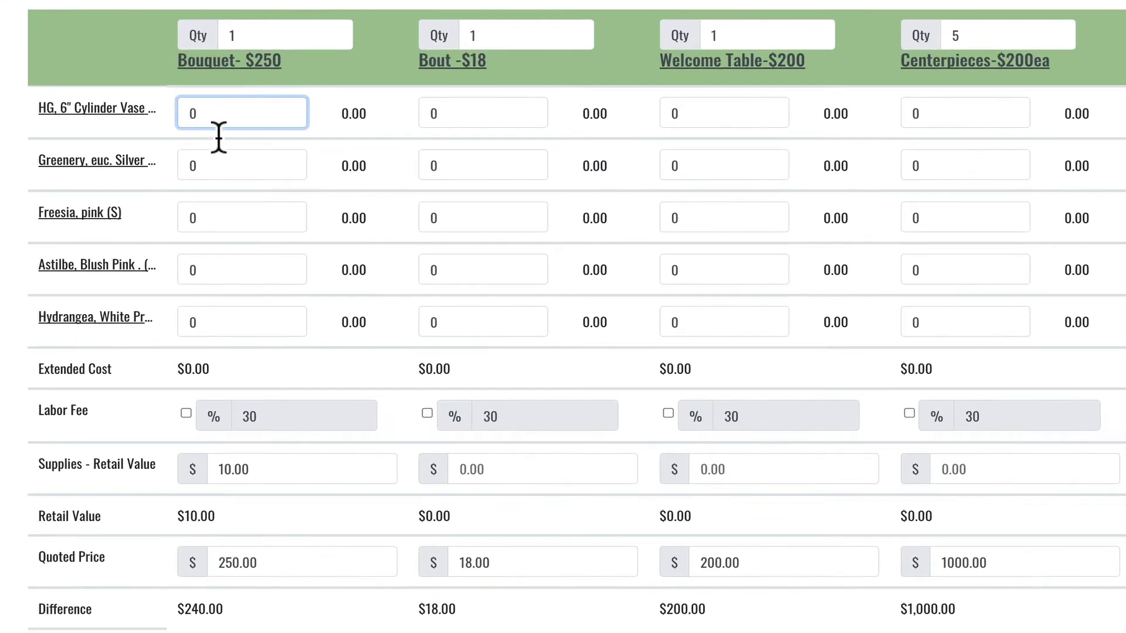
click(244, 170)
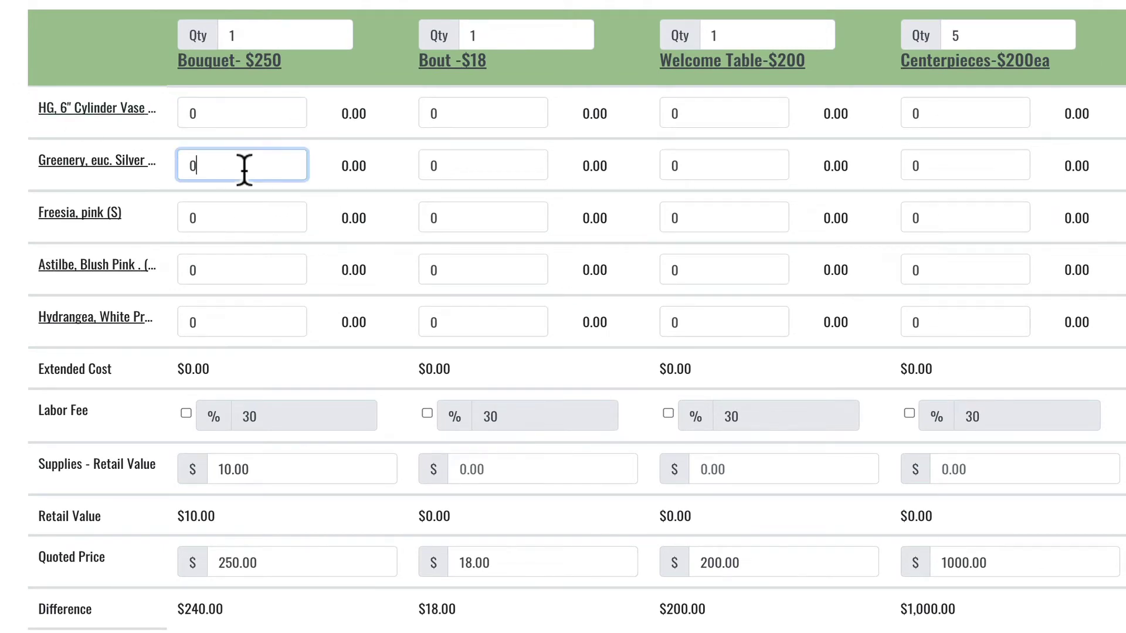
text(.5)
click(223, 211)
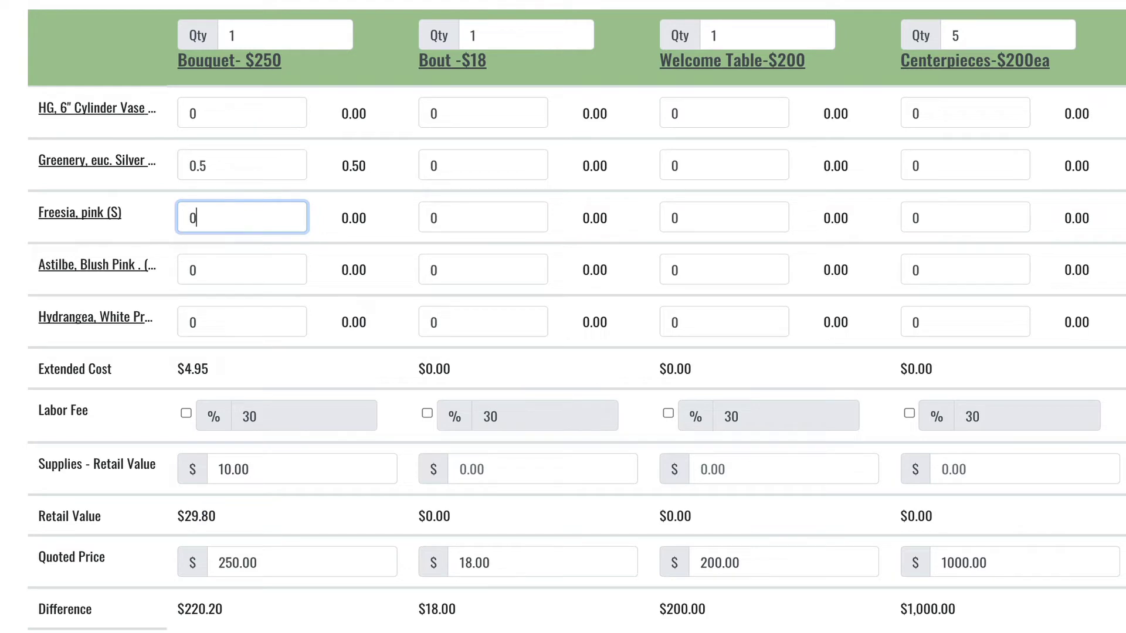
text(5)
click(224, 272)
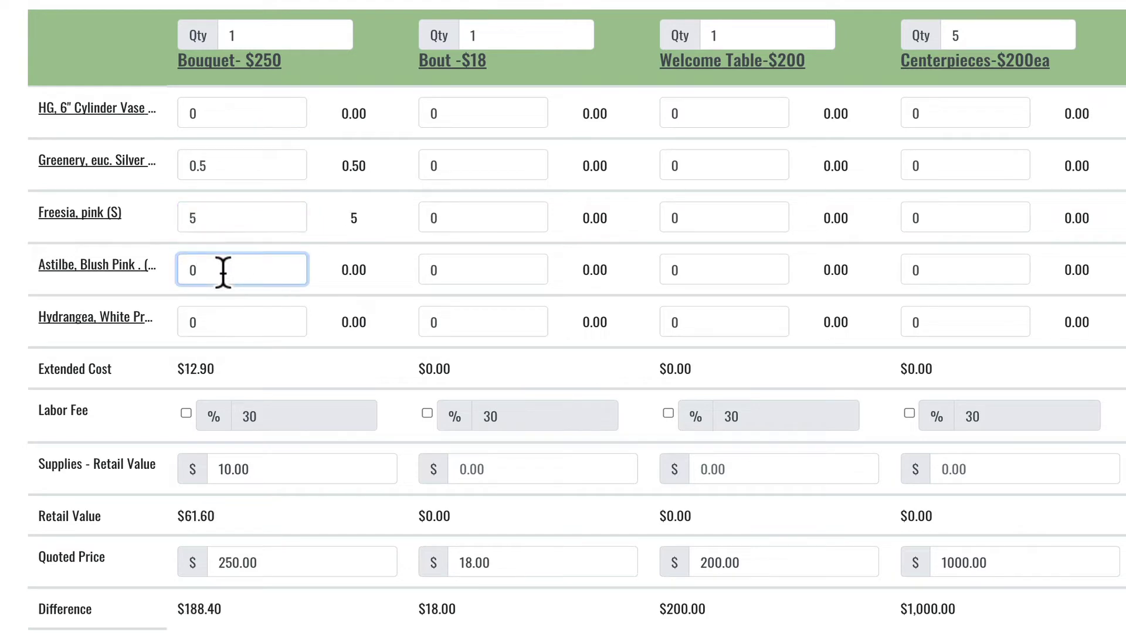
text(10)
click(224, 323)
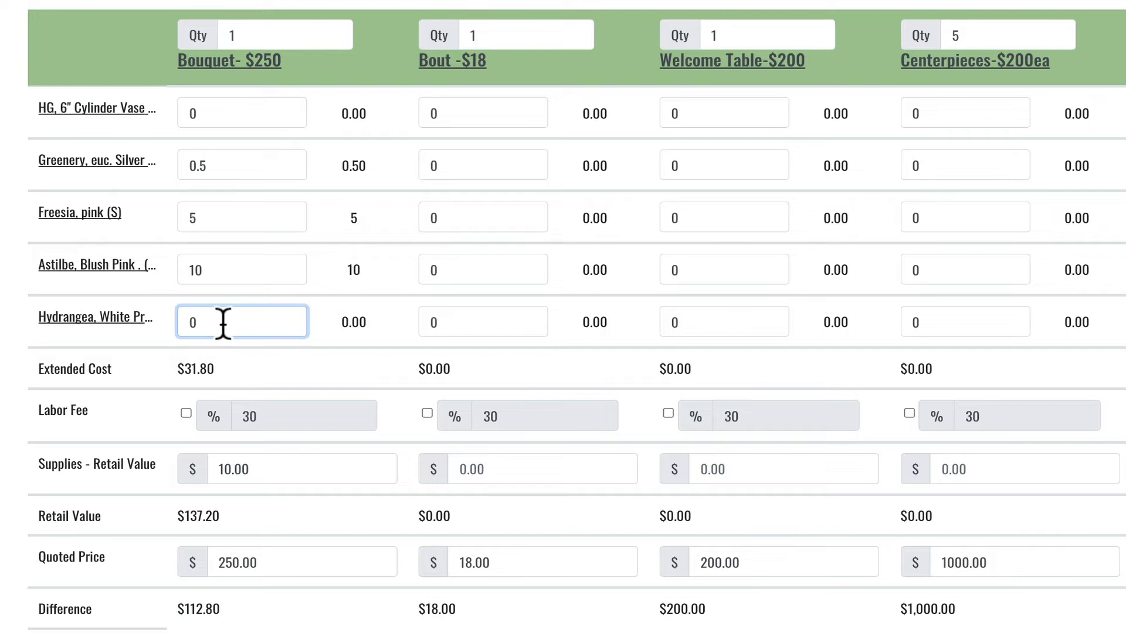
text(5)
click(164, 554)
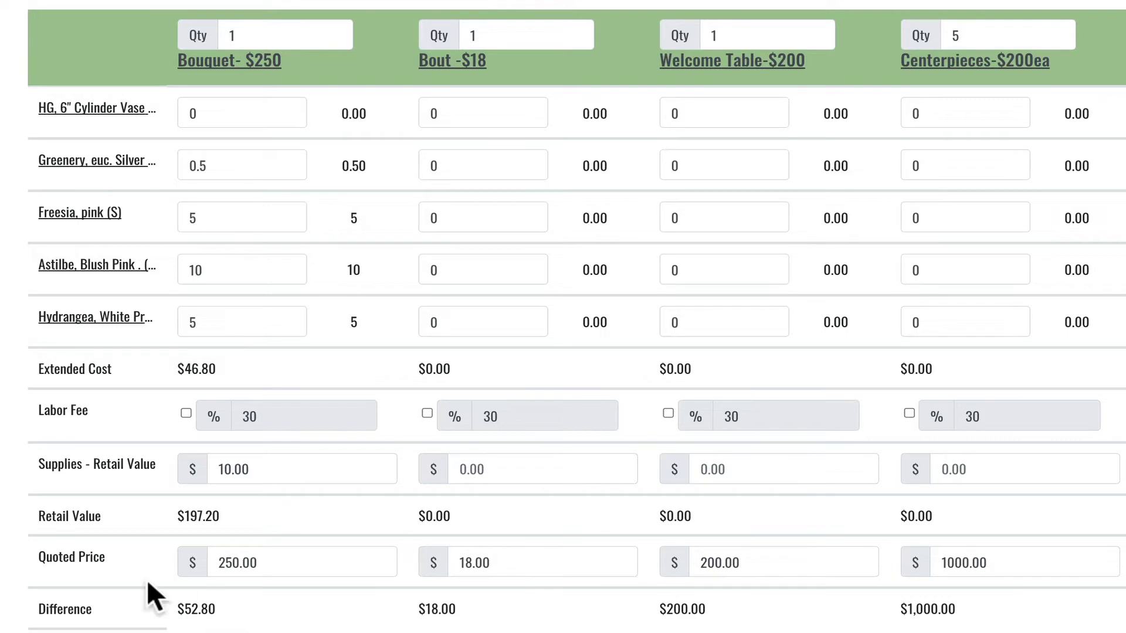
click(186, 414)
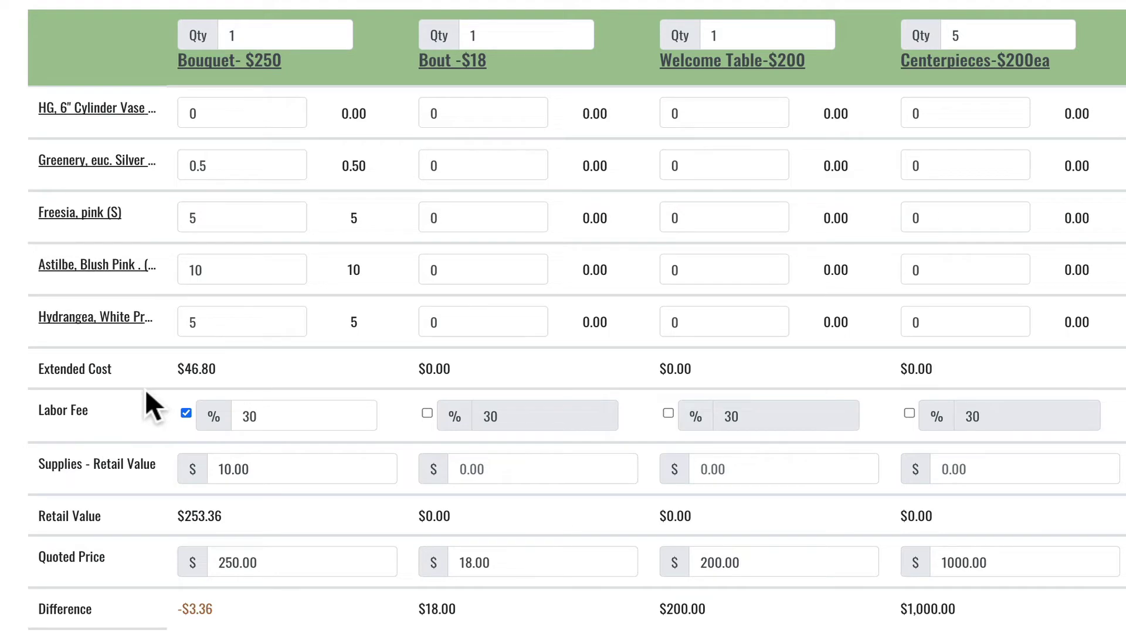
click(185, 412)
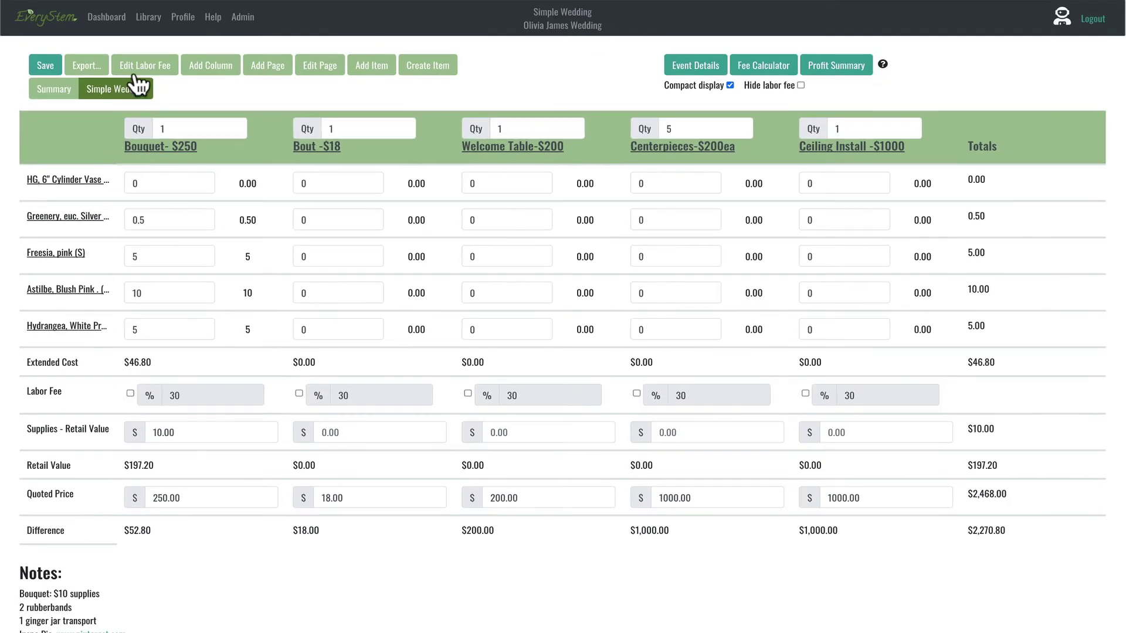
Step: Use Edit Labor Fee's Enable All to apply the 30% fee to every piece
click(138, 67)
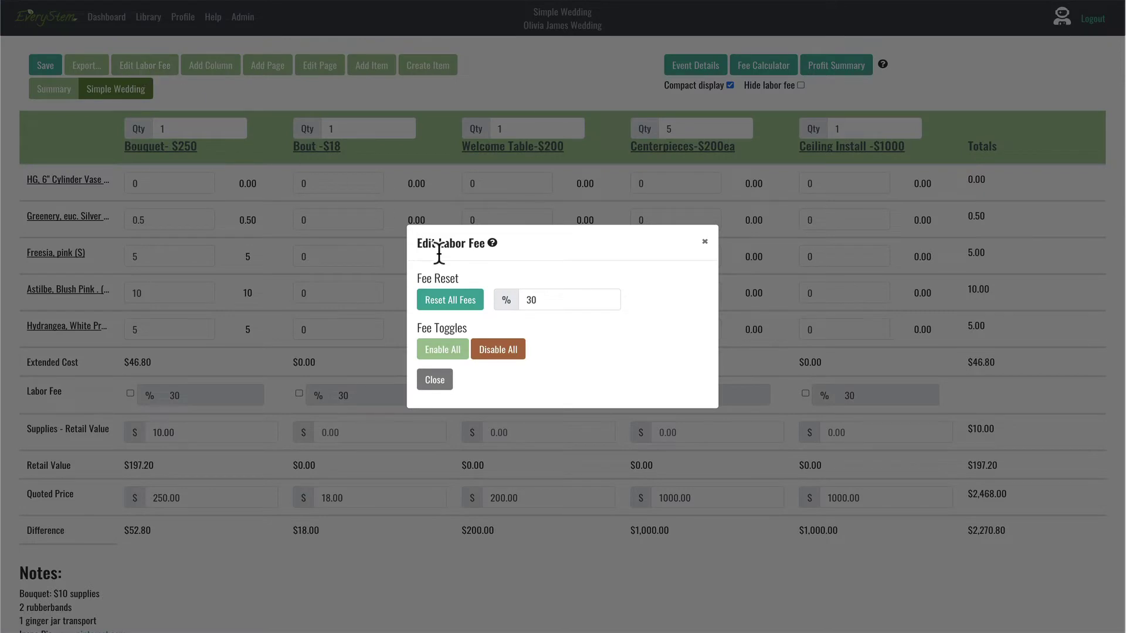
click(449, 355)
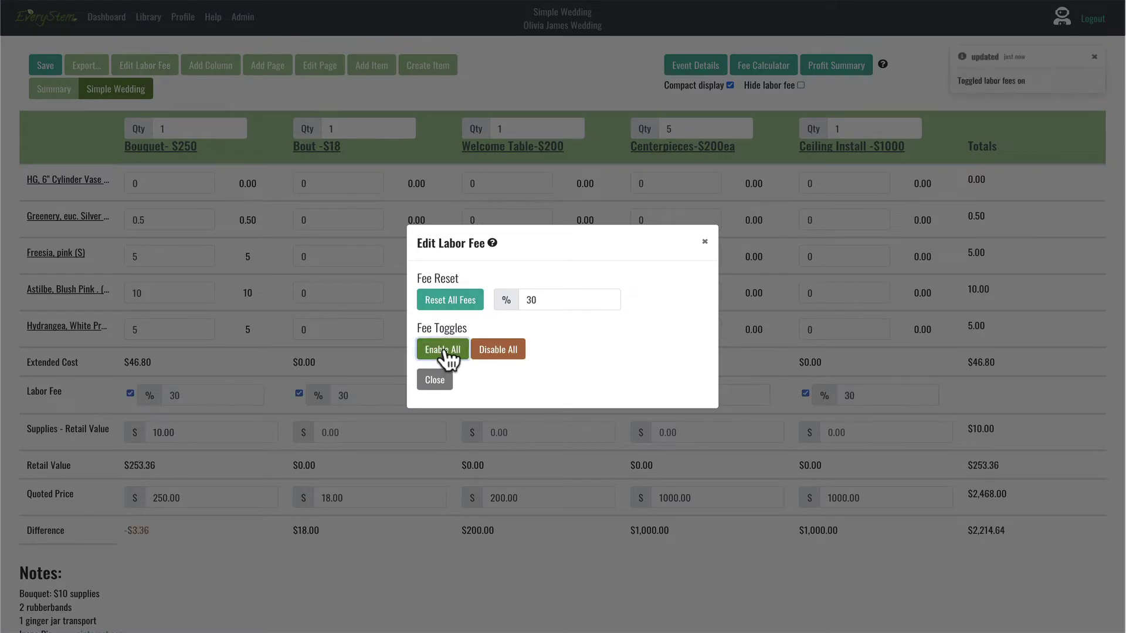
click(704, 244)
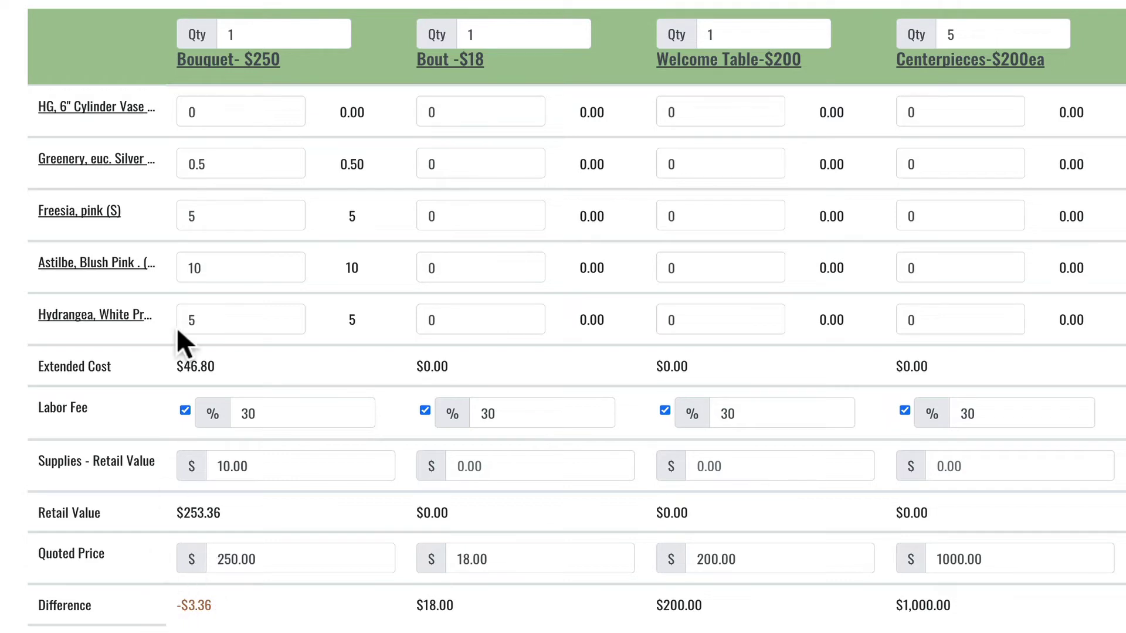
Step: Change the Bouquet's greenery from 0.5 to 0.4, cutting its extended cost to $45.81
click(219, 164)
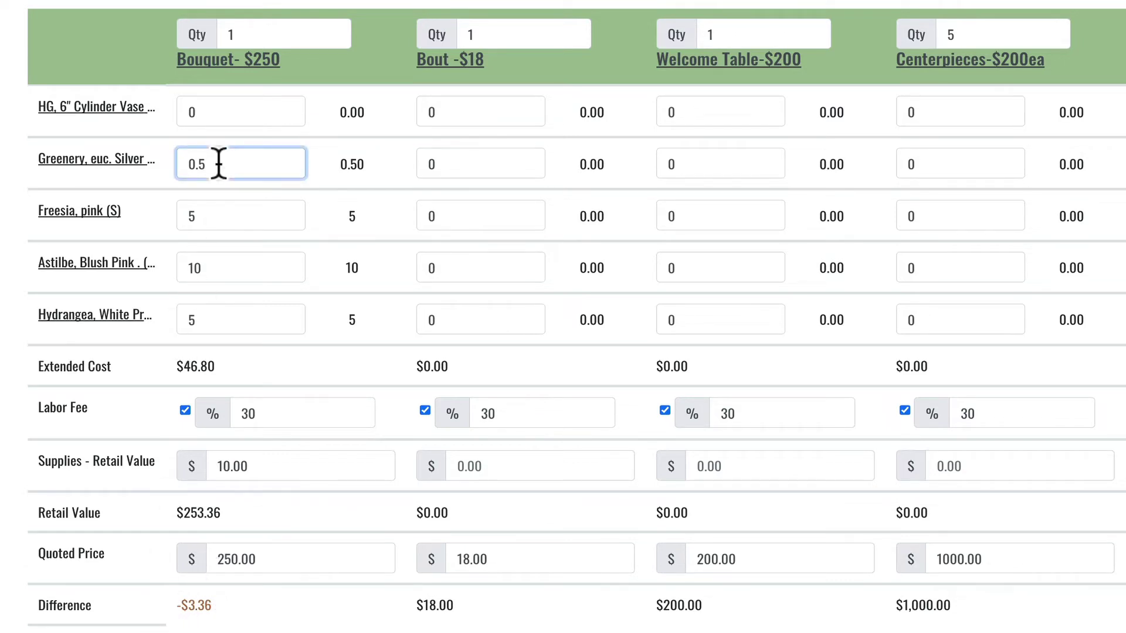
key(BackSpace)
text(4)
click(381, 236)
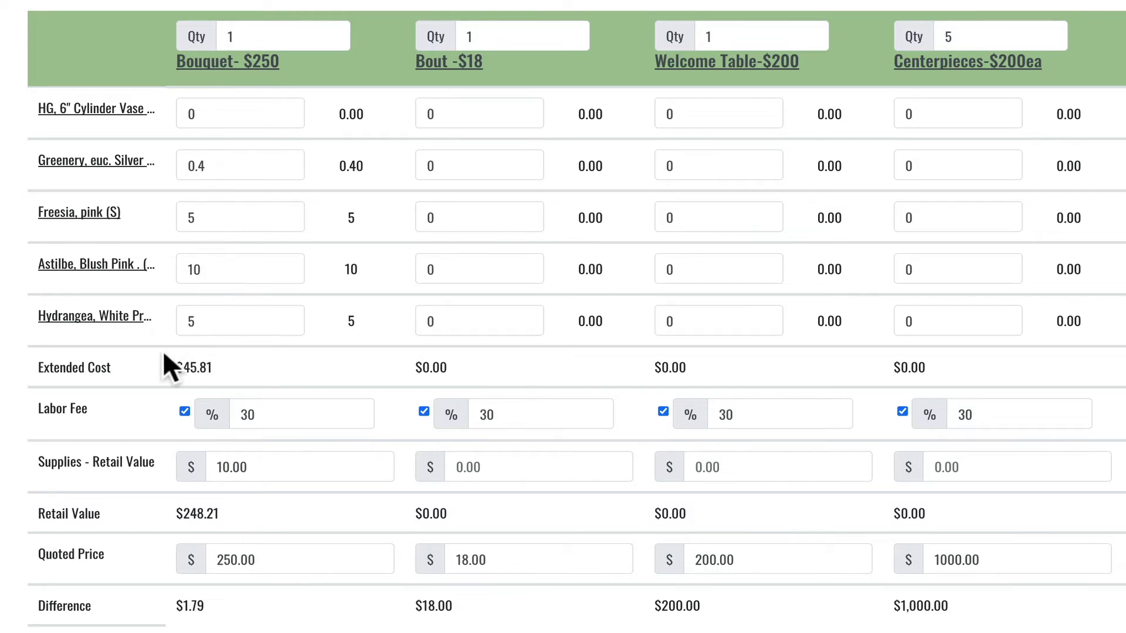
drag(167, 361, 236, 368)
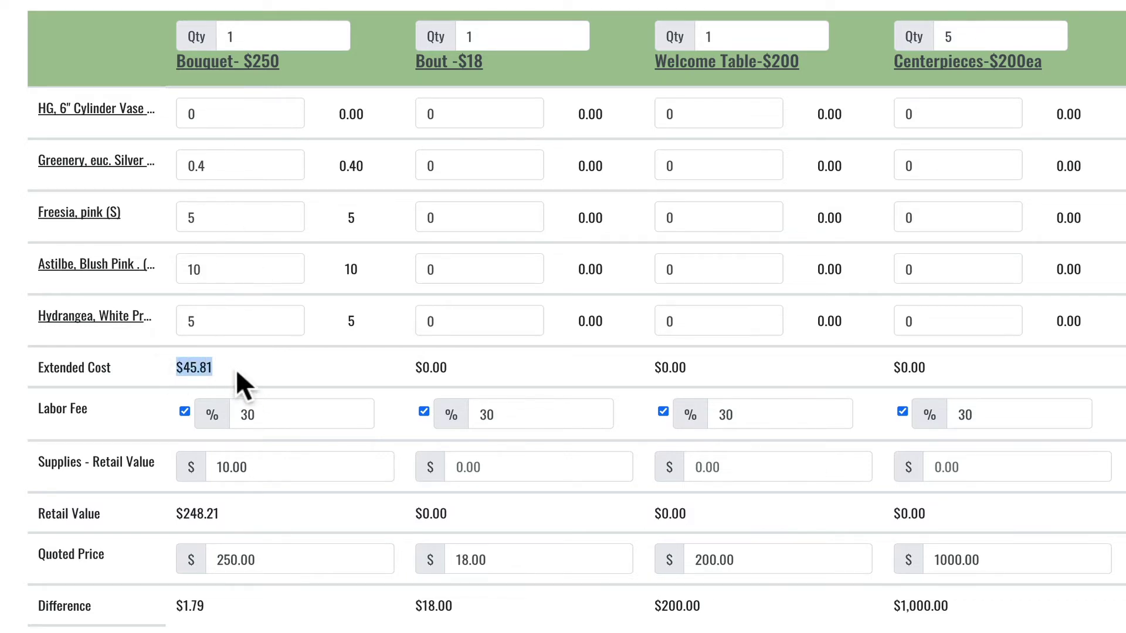
click(236, 368)
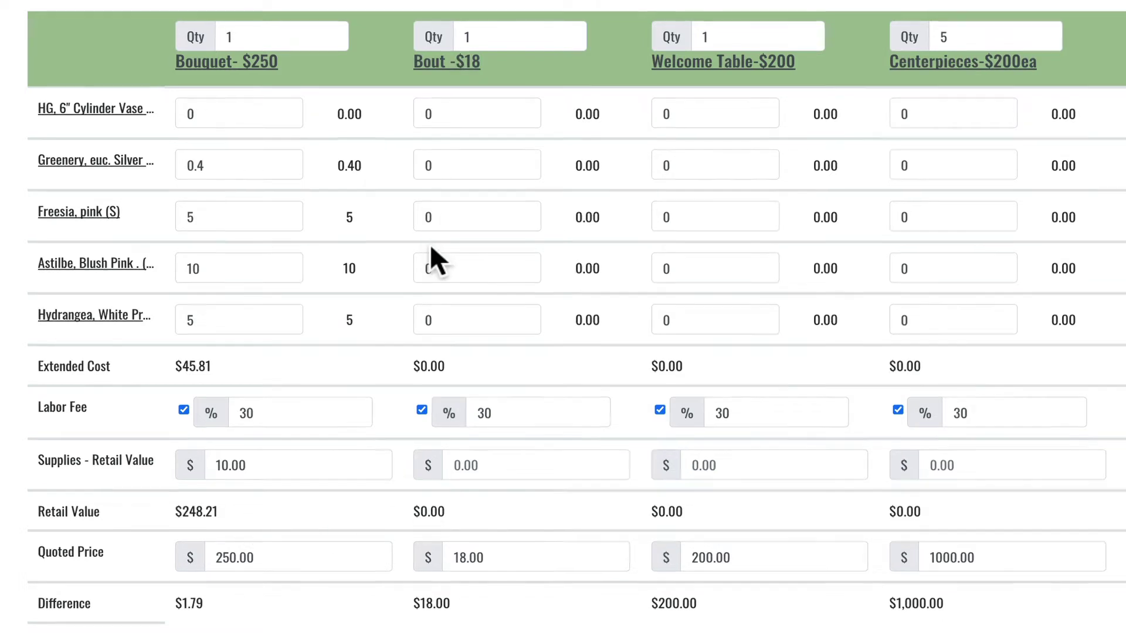
Step: Enter 0.1 greenery, 1 freesia and $4.00 supplies in the Bout column
click(456, 166)
text(.1)
key(Tab)
text(1)
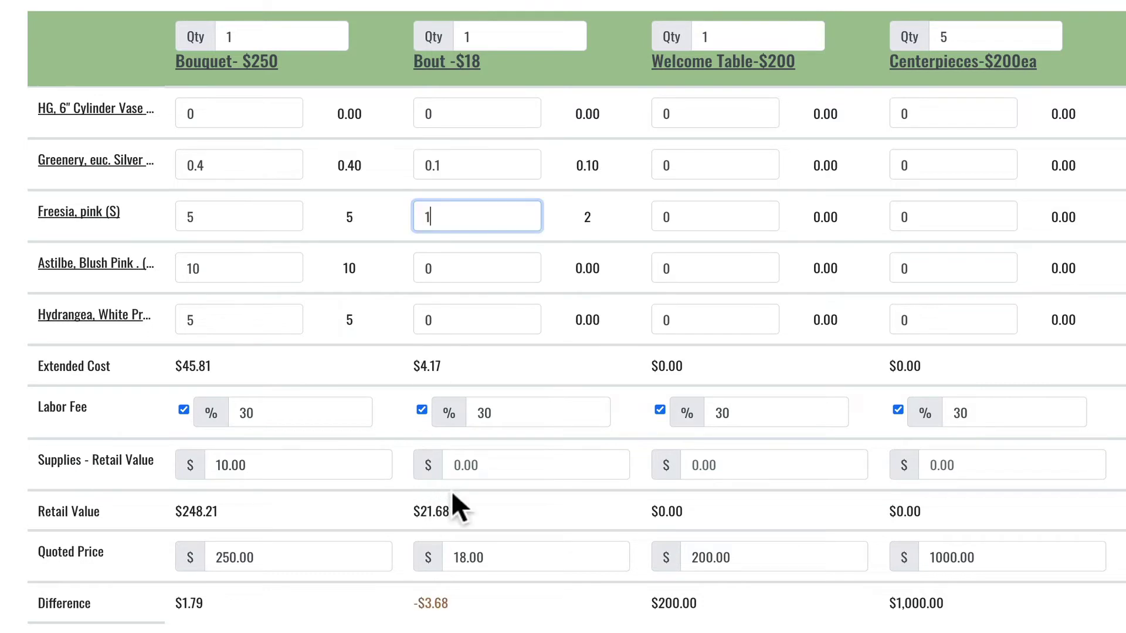
click(462, 467)
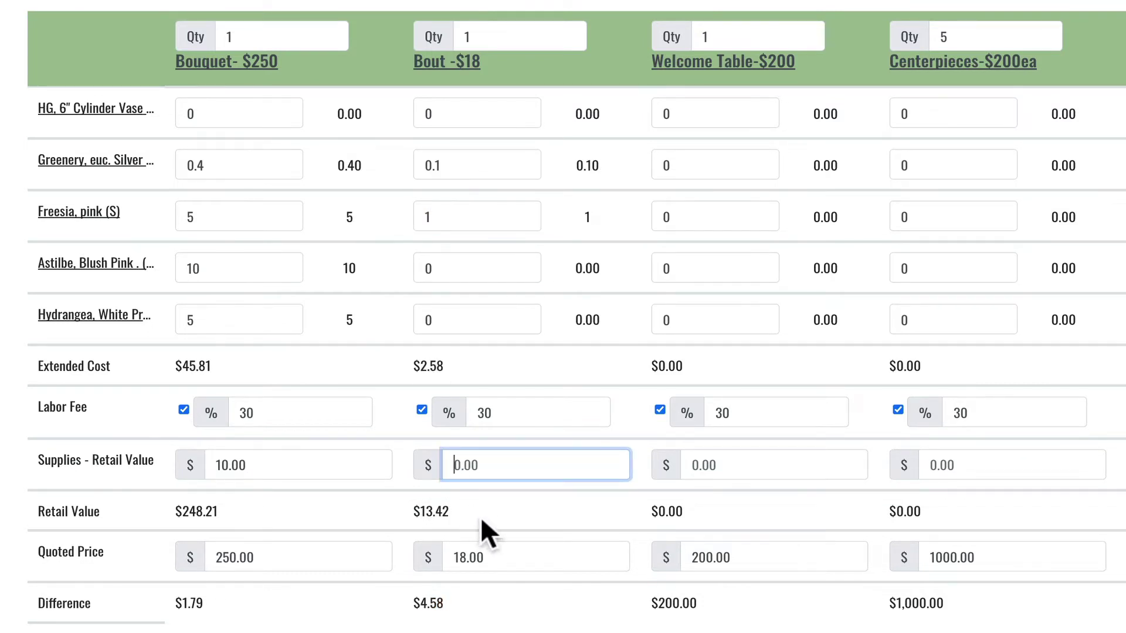
text(4.00)
click(372, 504)
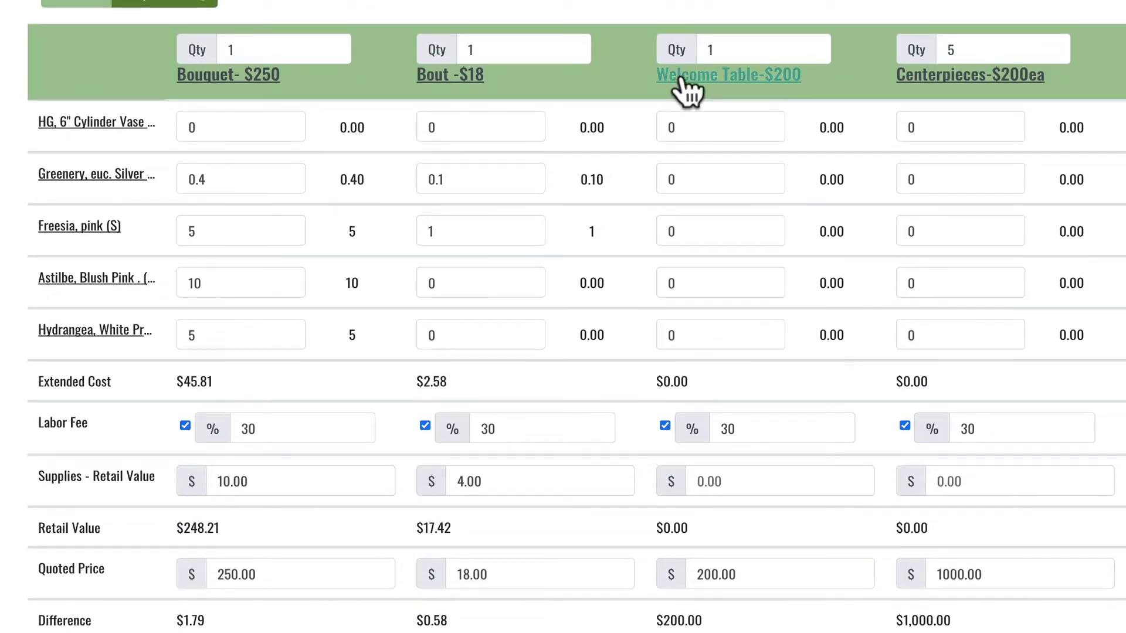
Step: Give the Welcome Table 1 cylinder vase and set the vase item's price to 4
click(689, 126)
text(1)
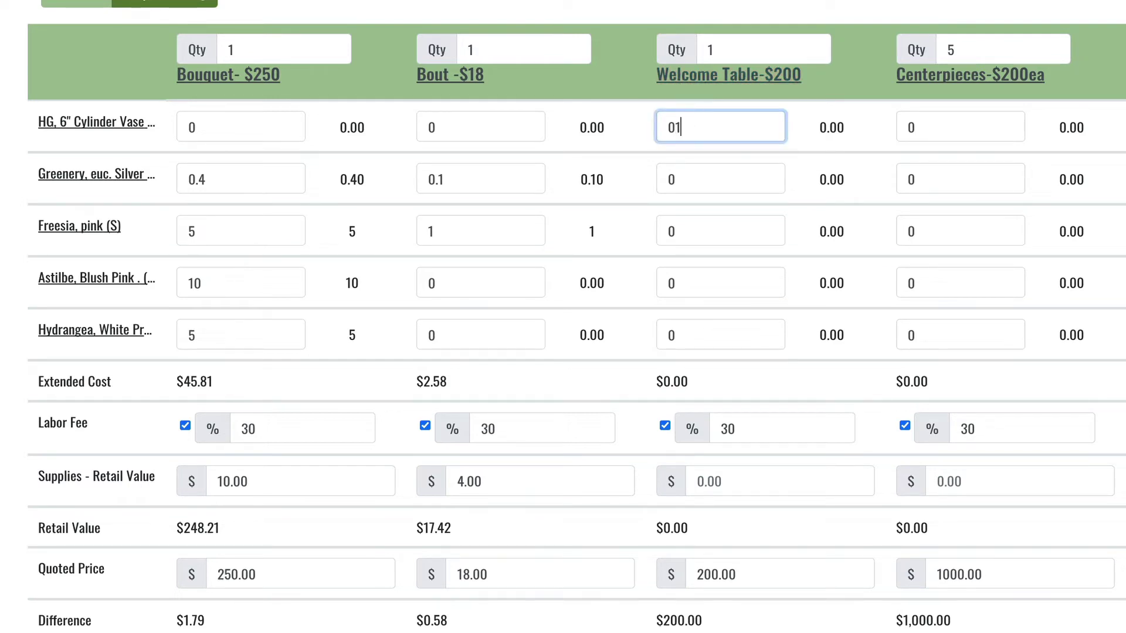
click(691, 151)
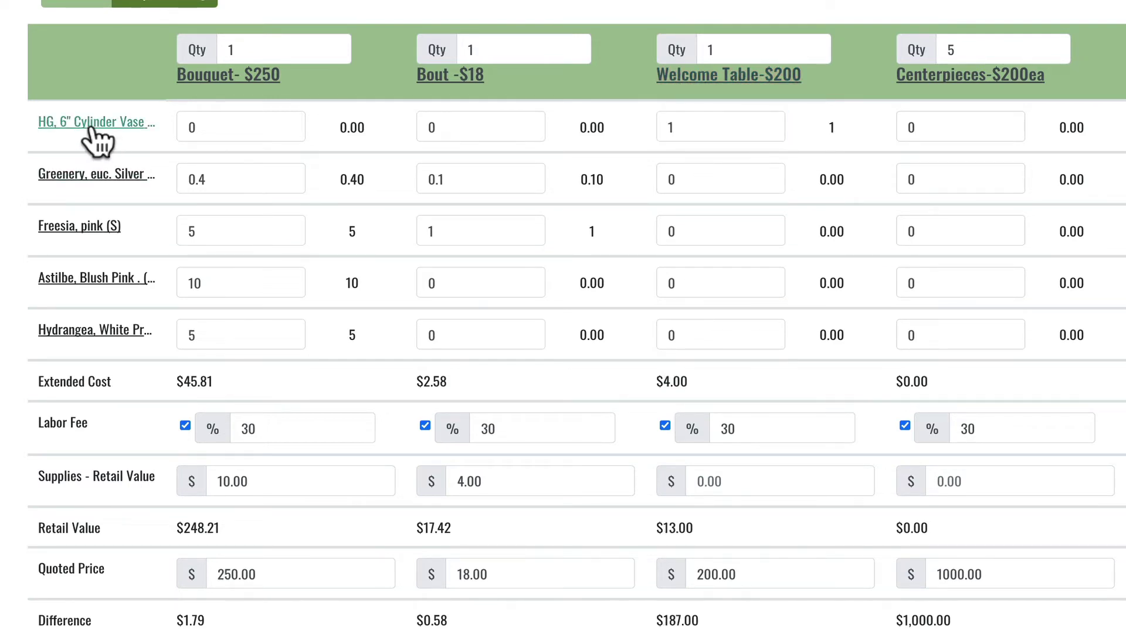
click(92, 124)
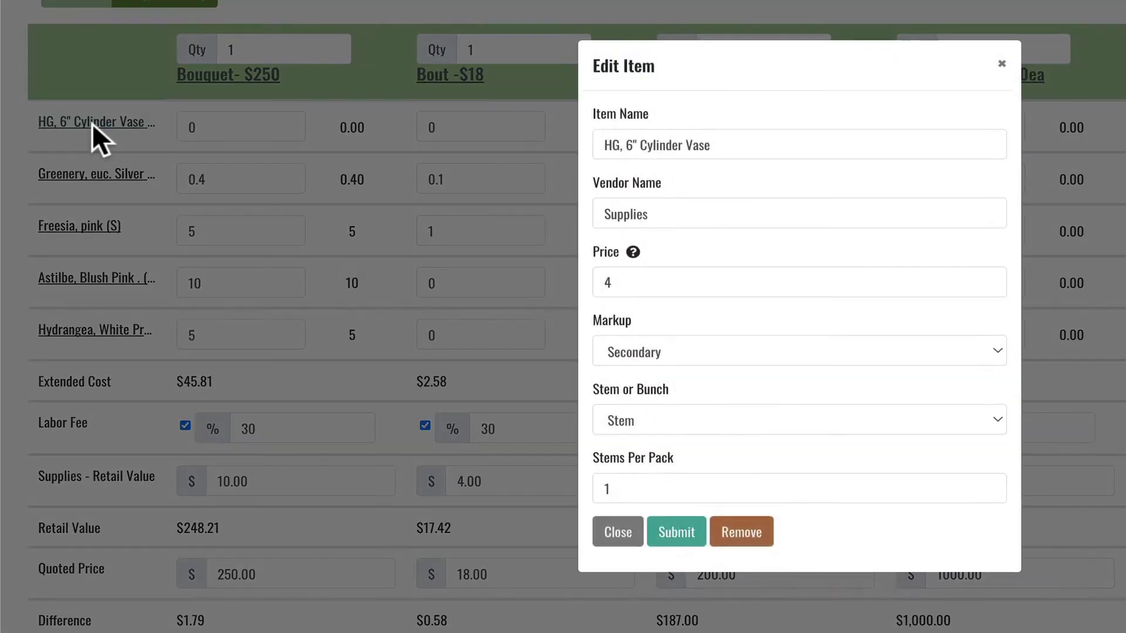
click(606, 302)
text(4)
click(613, 546)
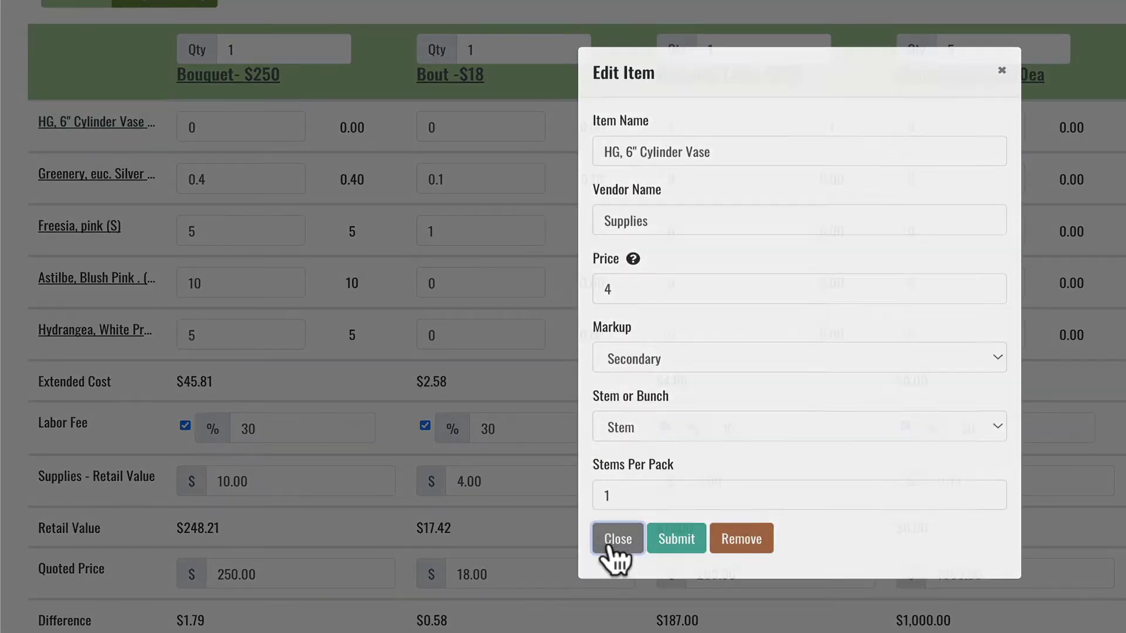
Step: Re-enable the Welcome Table's labor fee, bringing its retail value to $13.00
click(664, 425)
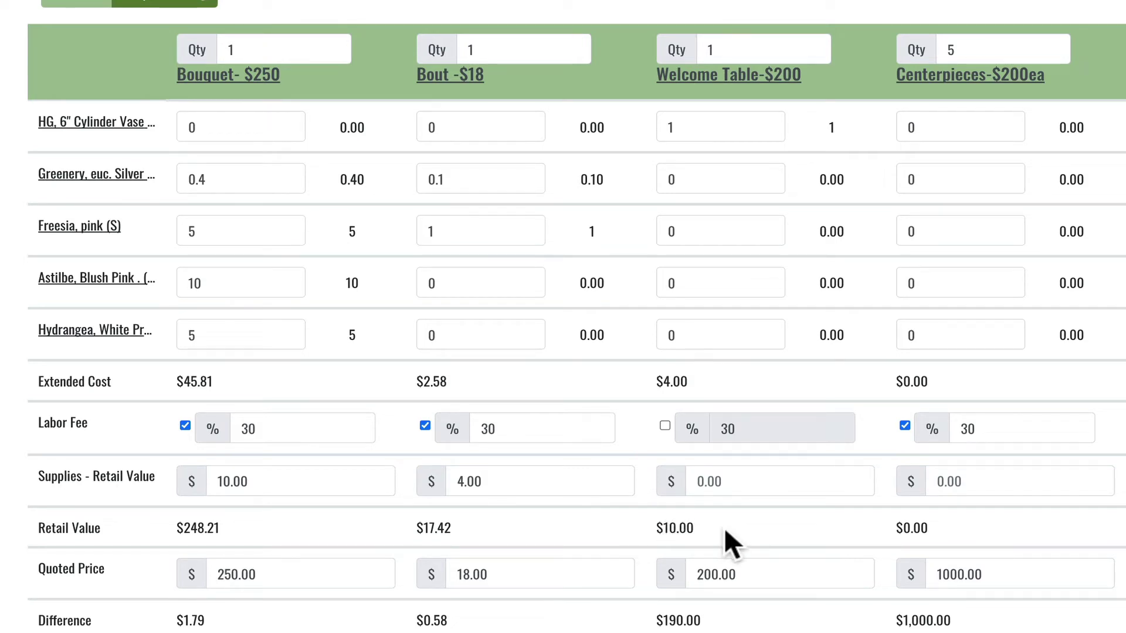
click(828, 2)
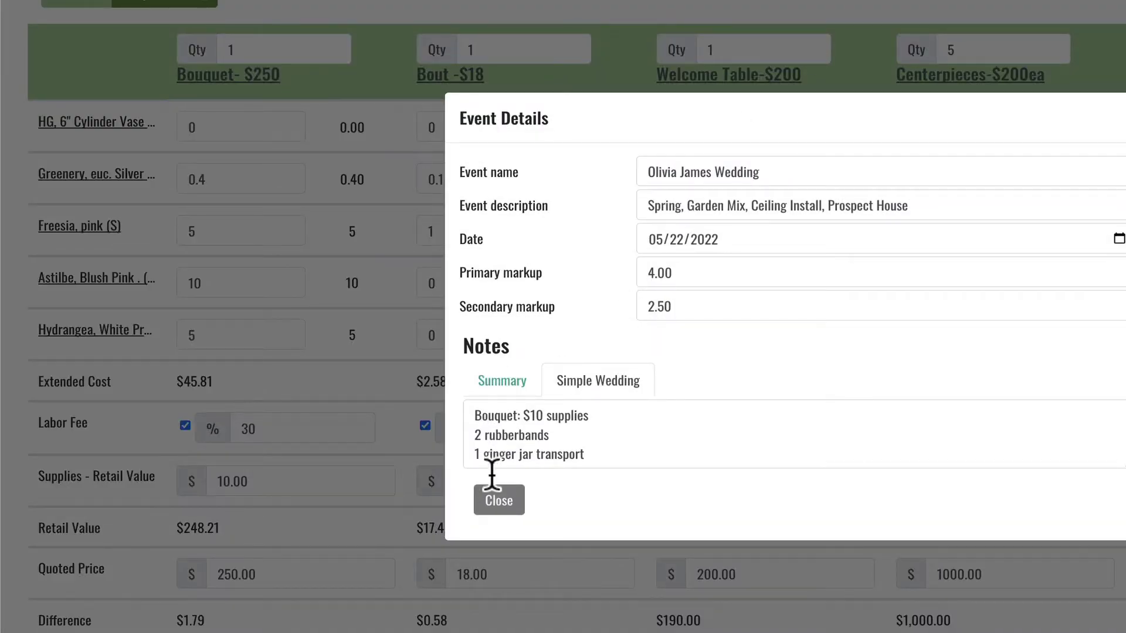
click(493, 501)
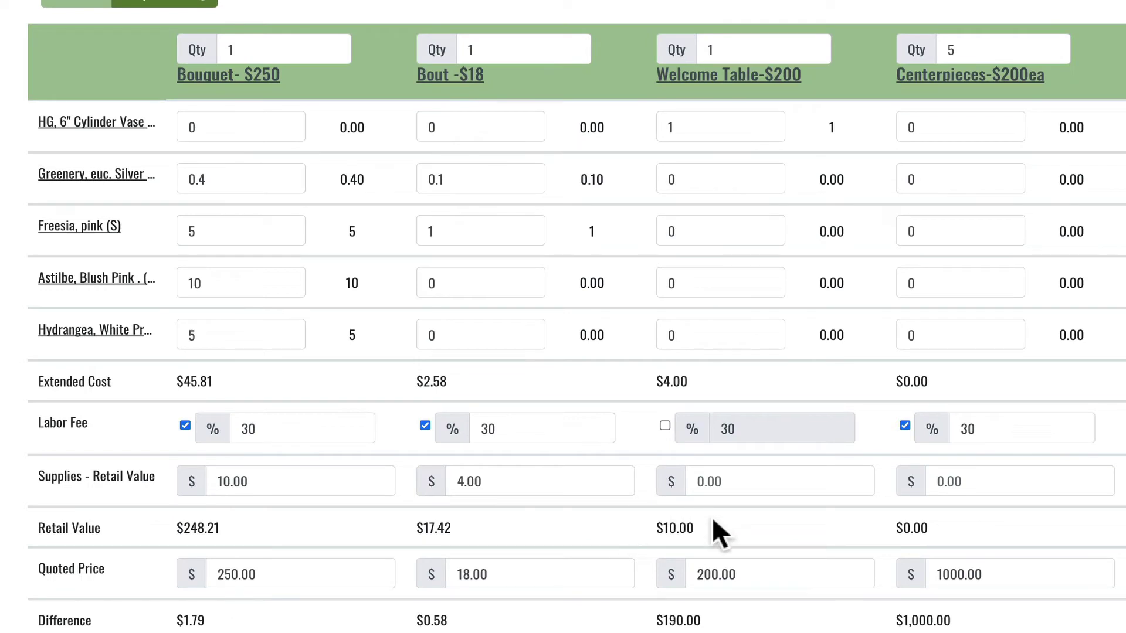
scroll(706, 533, down, 1)
click(663, 416)
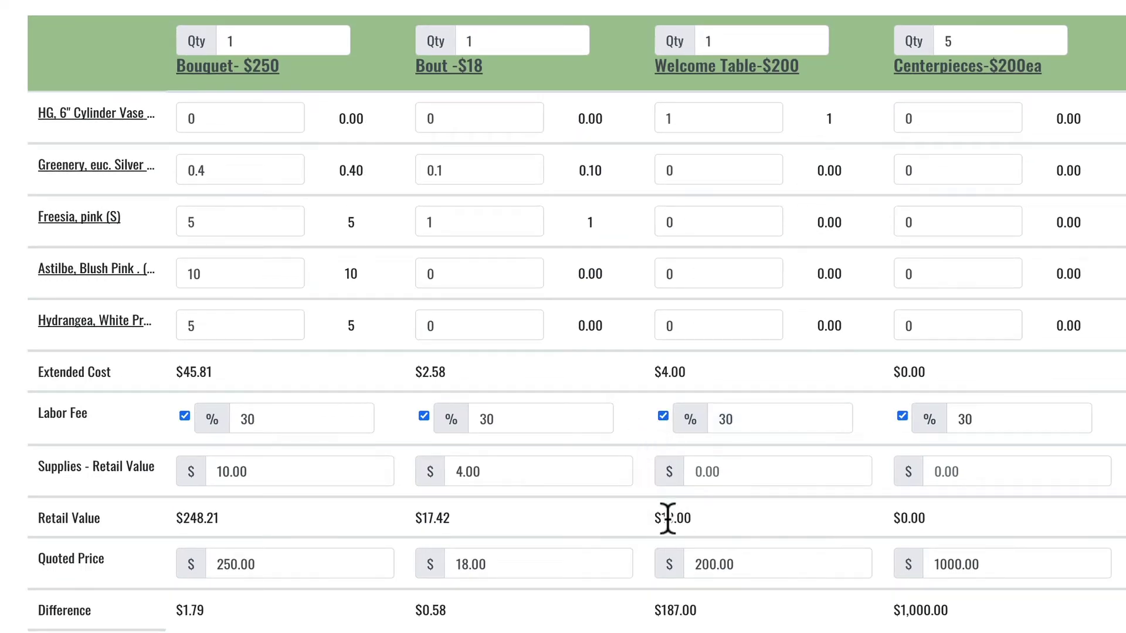
Step: Set the Welcome Table's greenery quantity to 0.5
click(686, 170)
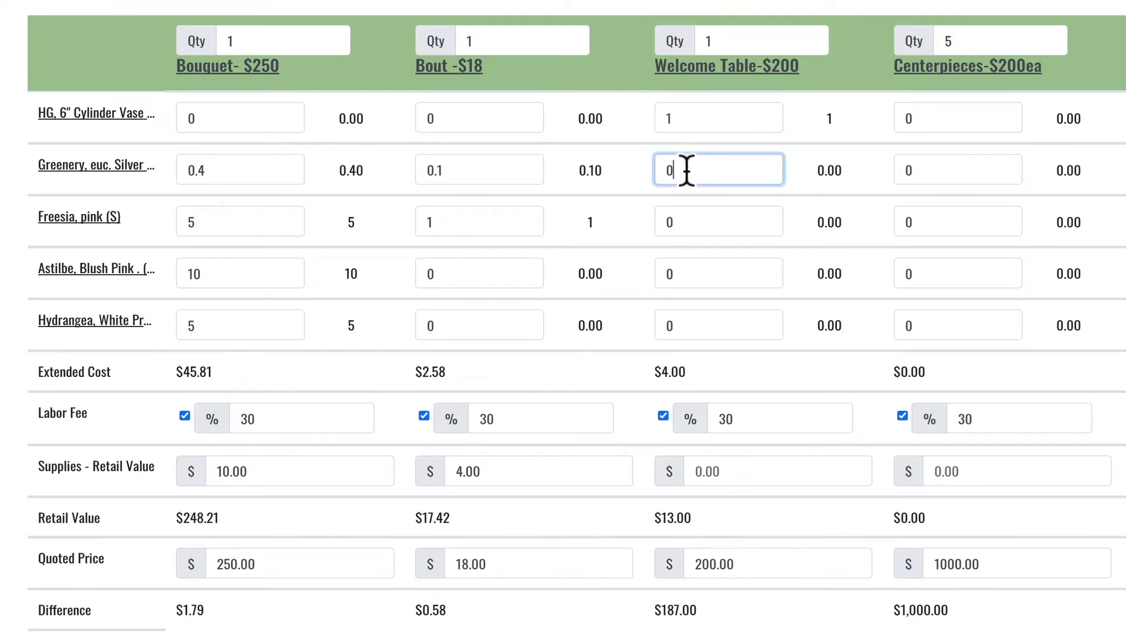
text(.5)
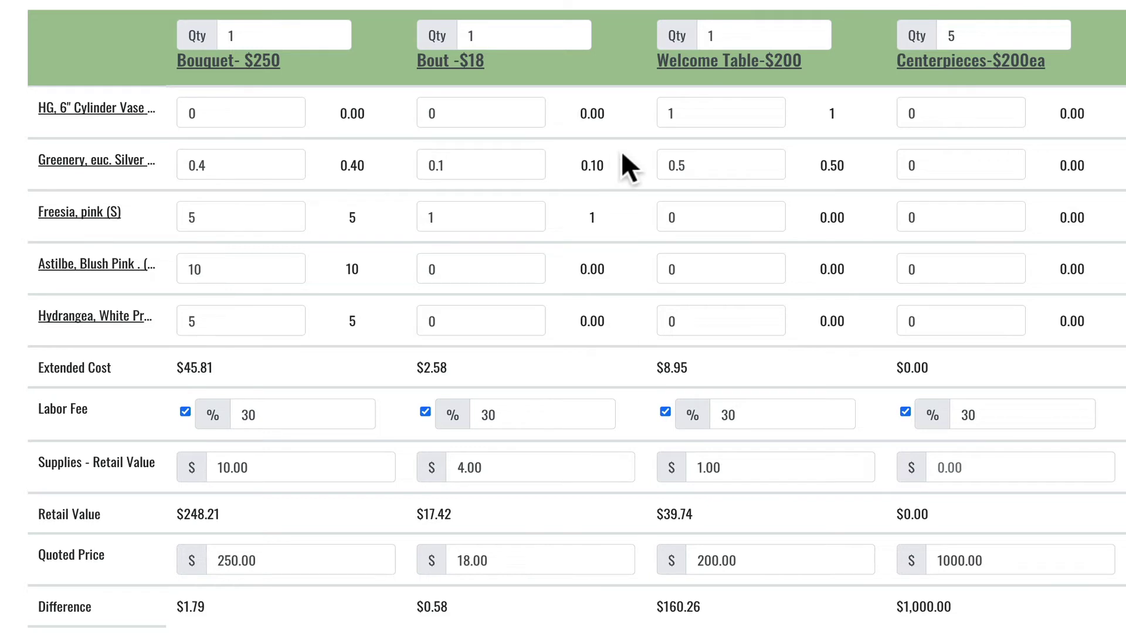
Step: Enter 7 hydrangea and 5 astilbe in the Welcome Table column
click(698, 217)
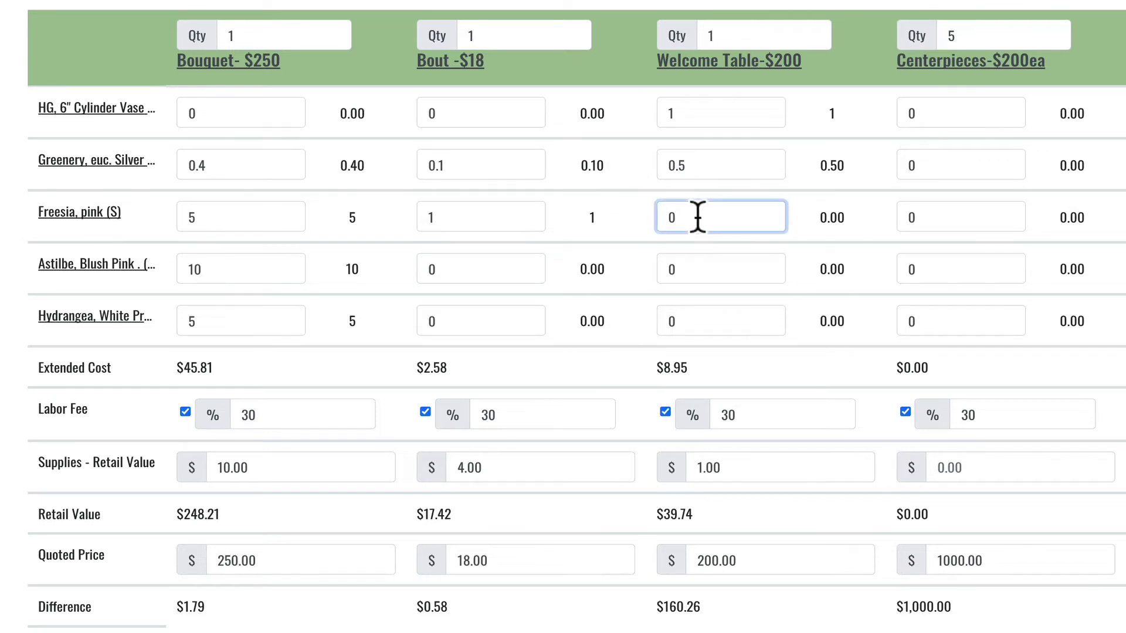
click(682, 322)
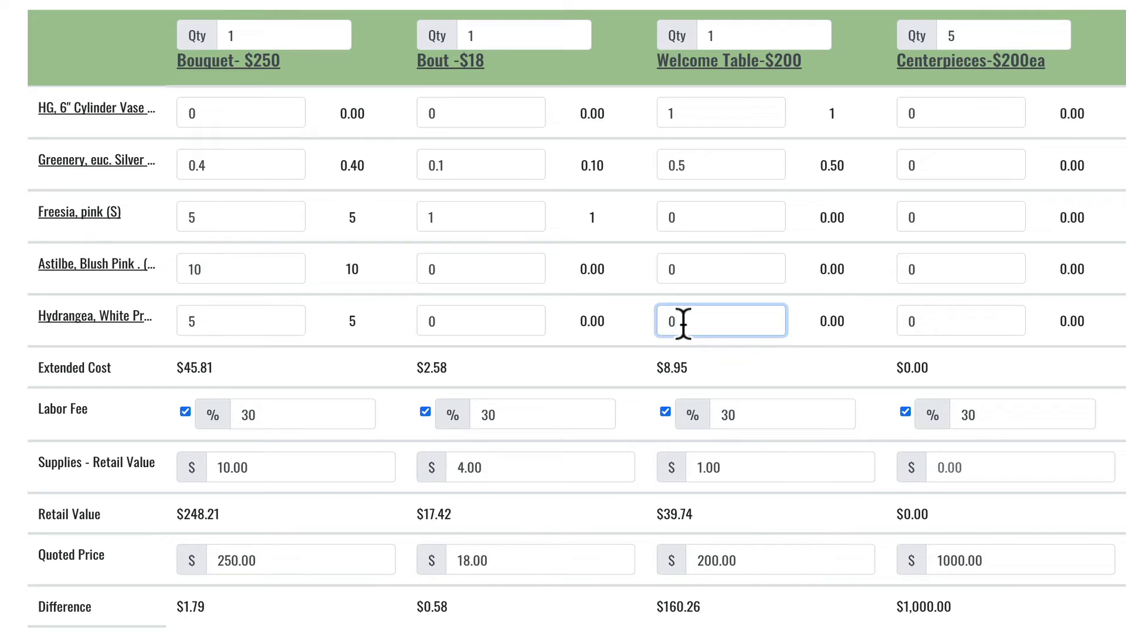
text(7)
click(624, 368)
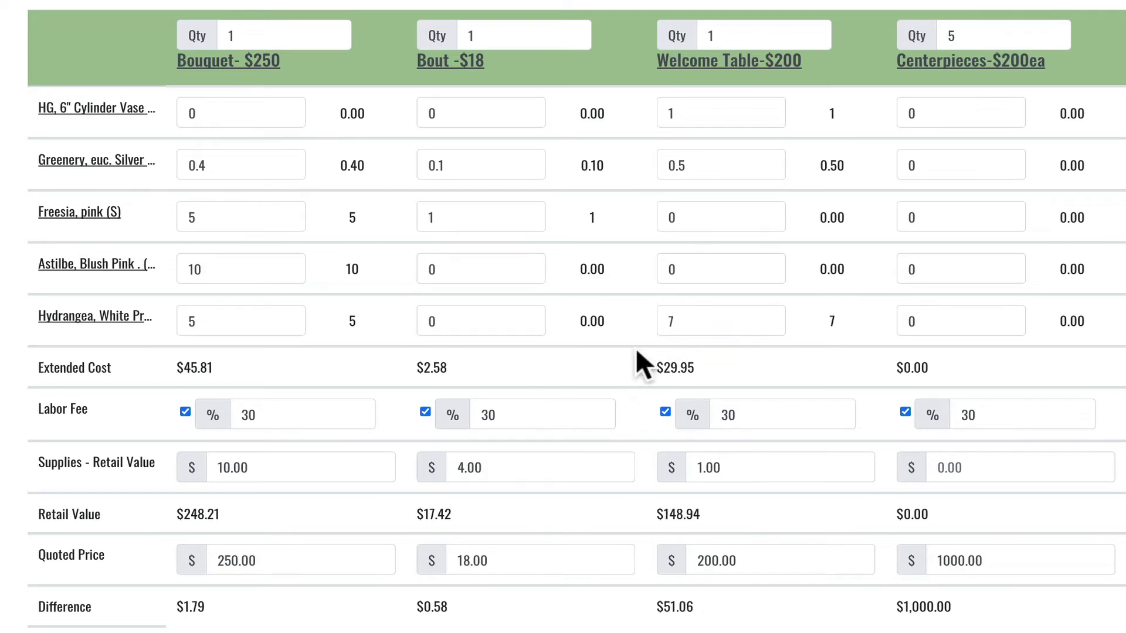
click(693, 270)
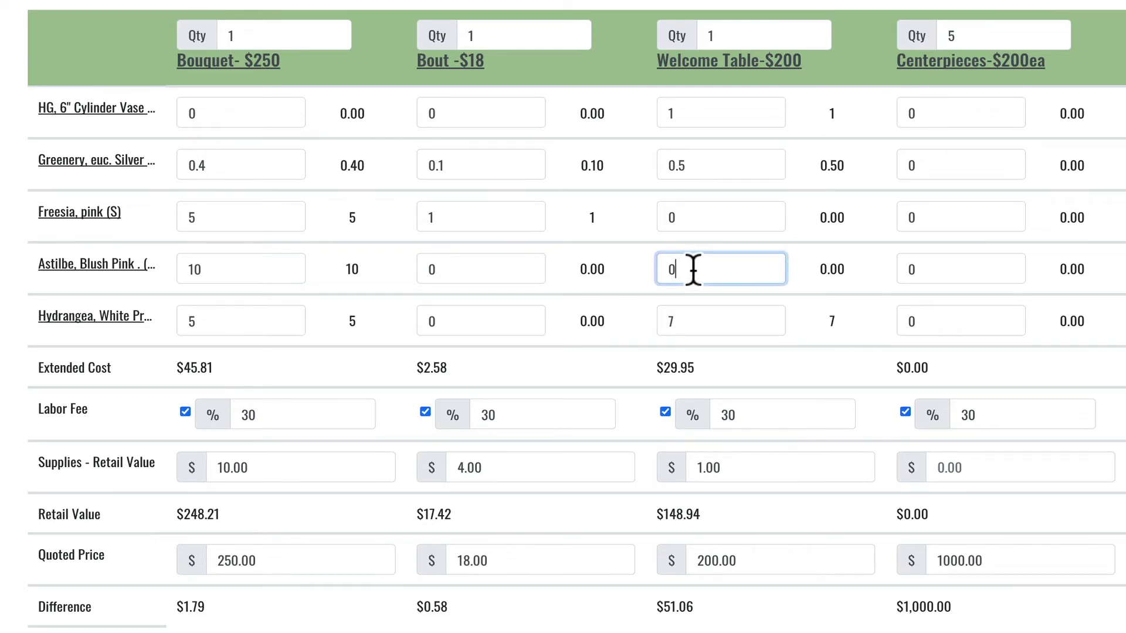
text(5)
click(625, 364)
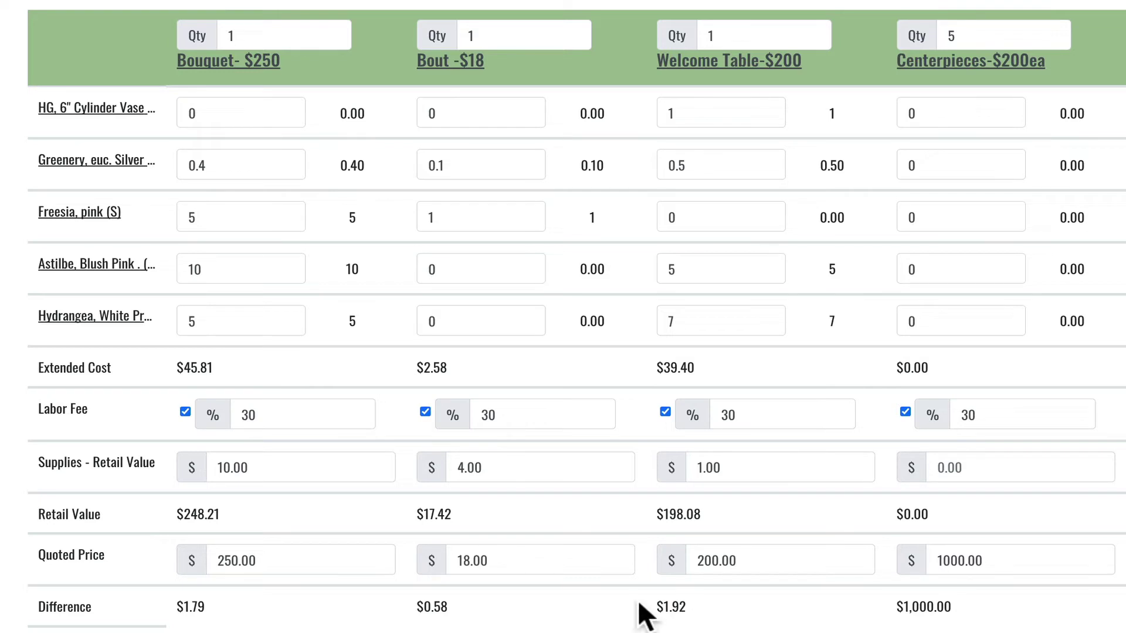
Step: Correct the Welcome Table's hydrangea to 5 and its freesia from 6 to 4
click(681, 319)
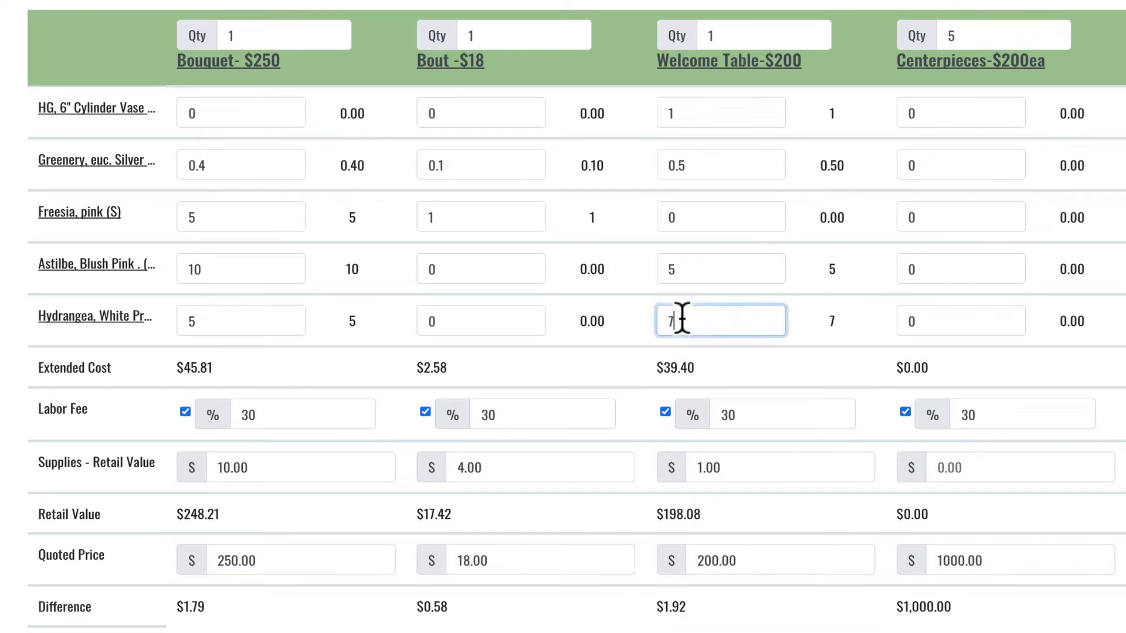
key(BackSpace)
text(5)
click(617, 365)
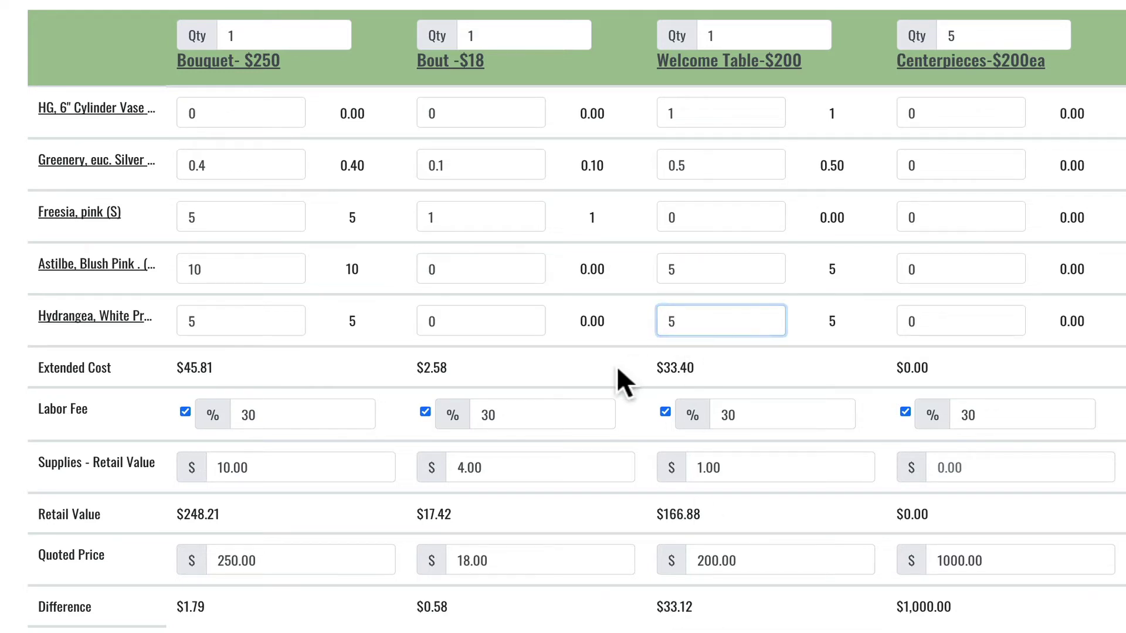
click(685, 220)
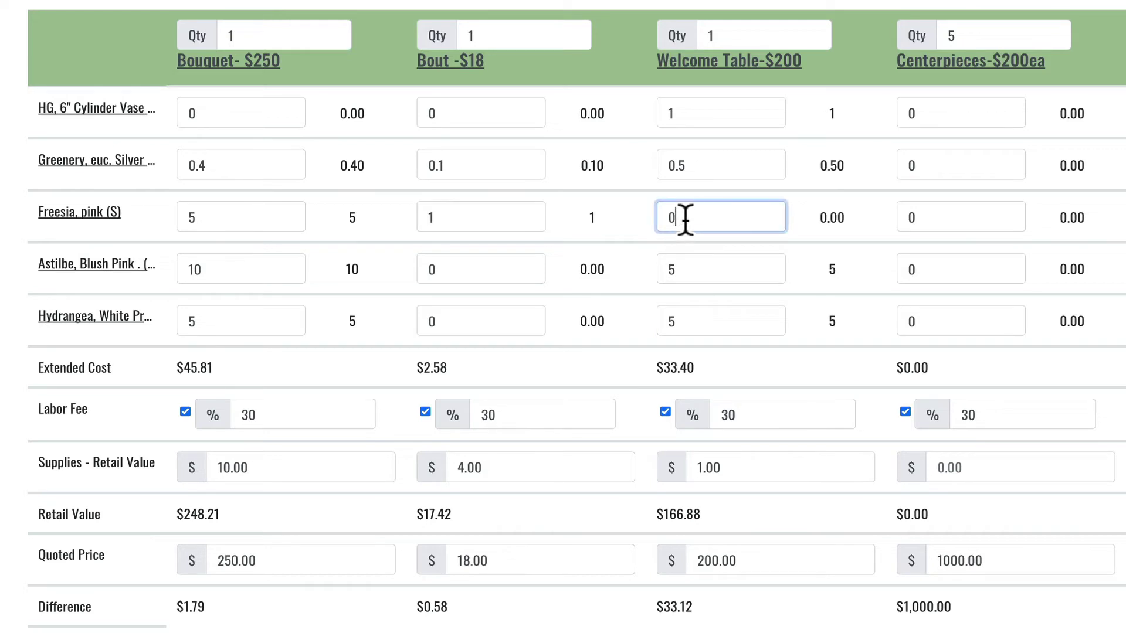
text(6)
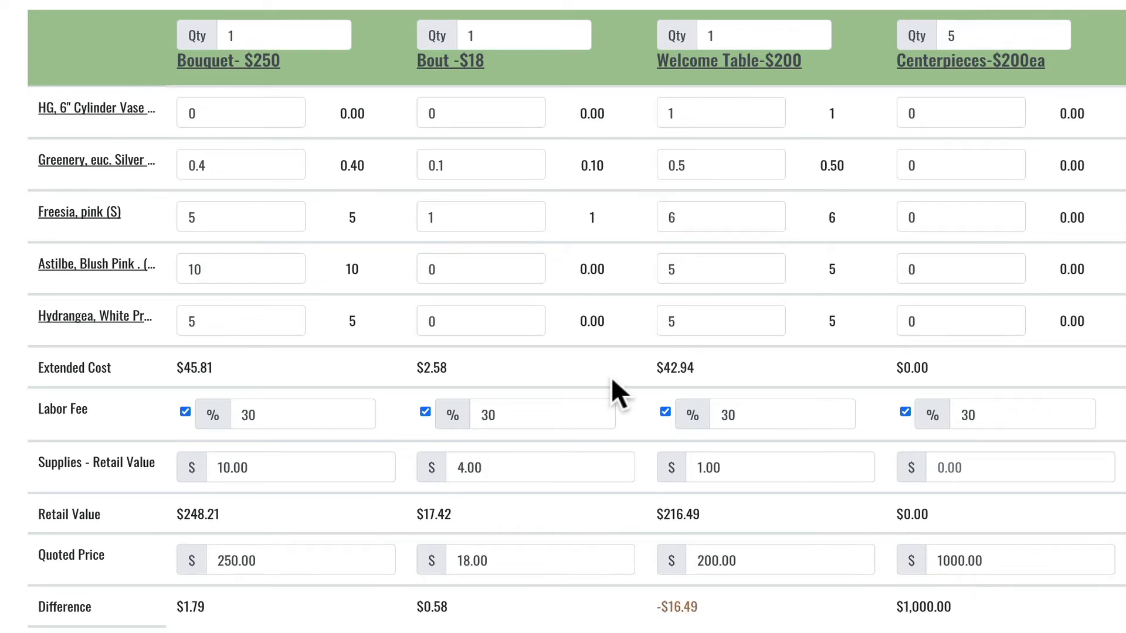
click(695, 220)
key(BackSpace)
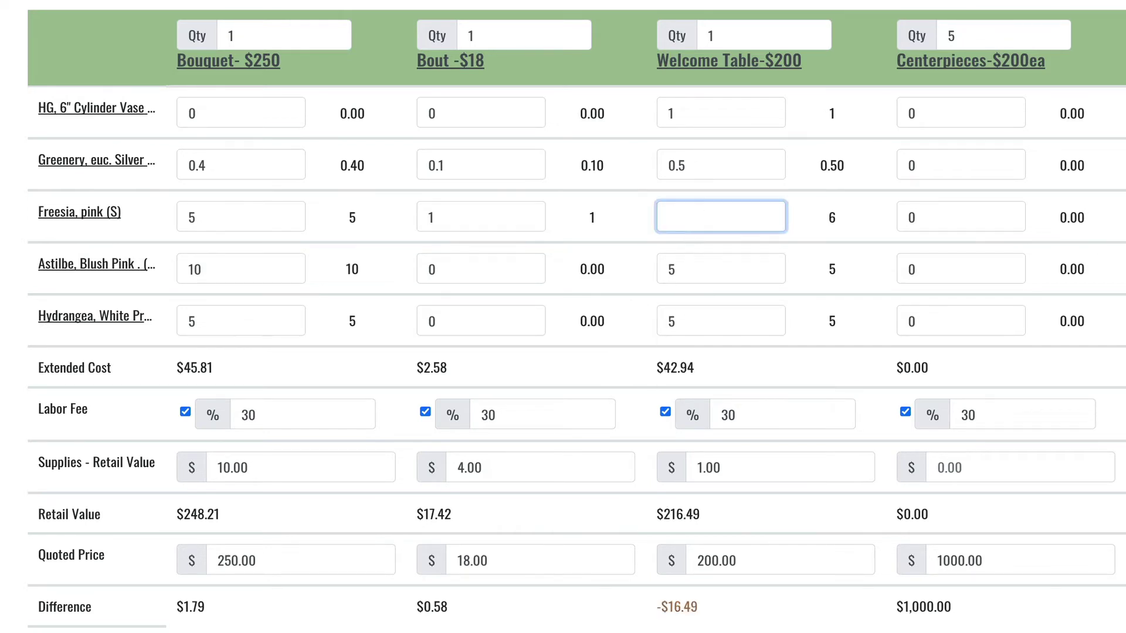
text(4)
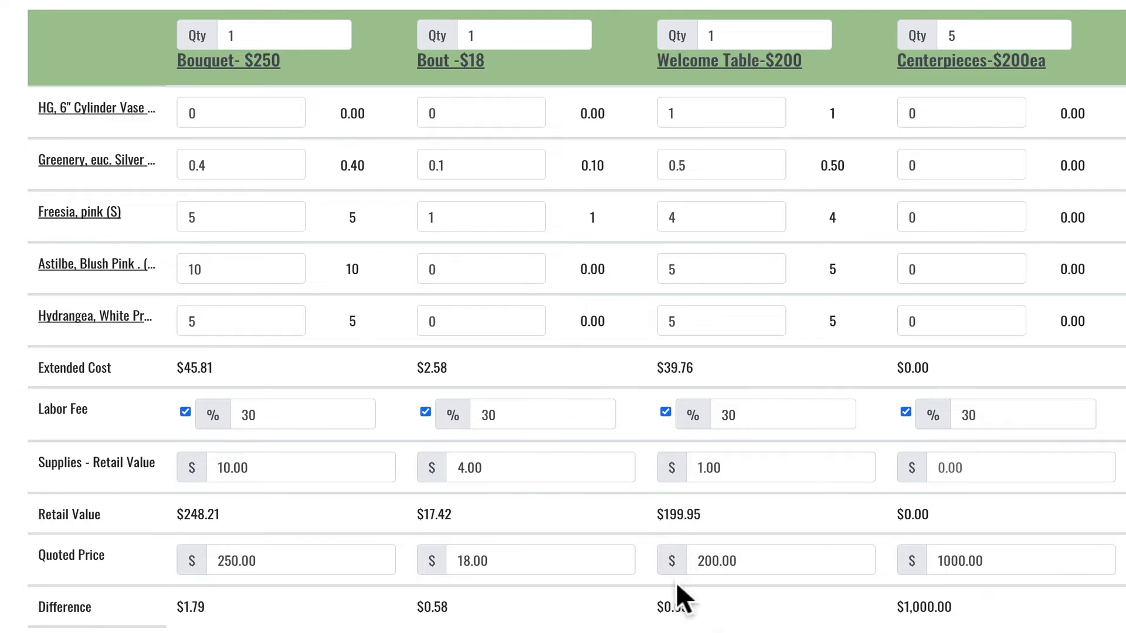
Step: Replace the Welcome Table's quoted price with 225, making its difference $25.05
drag(647, 610, 722, 621)
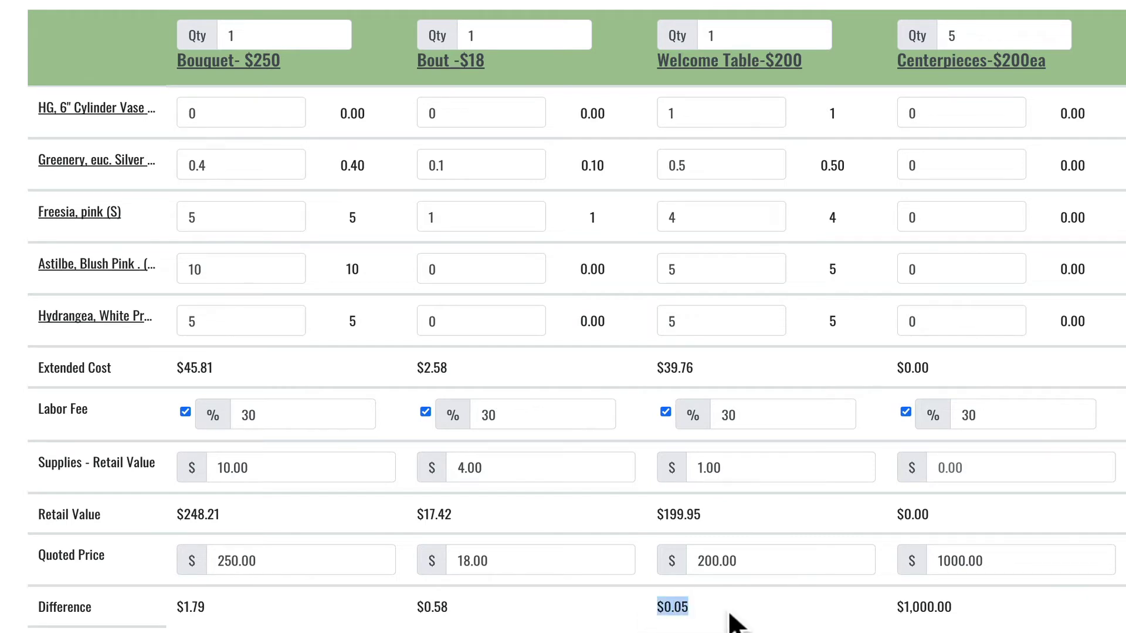
click(730, 622)
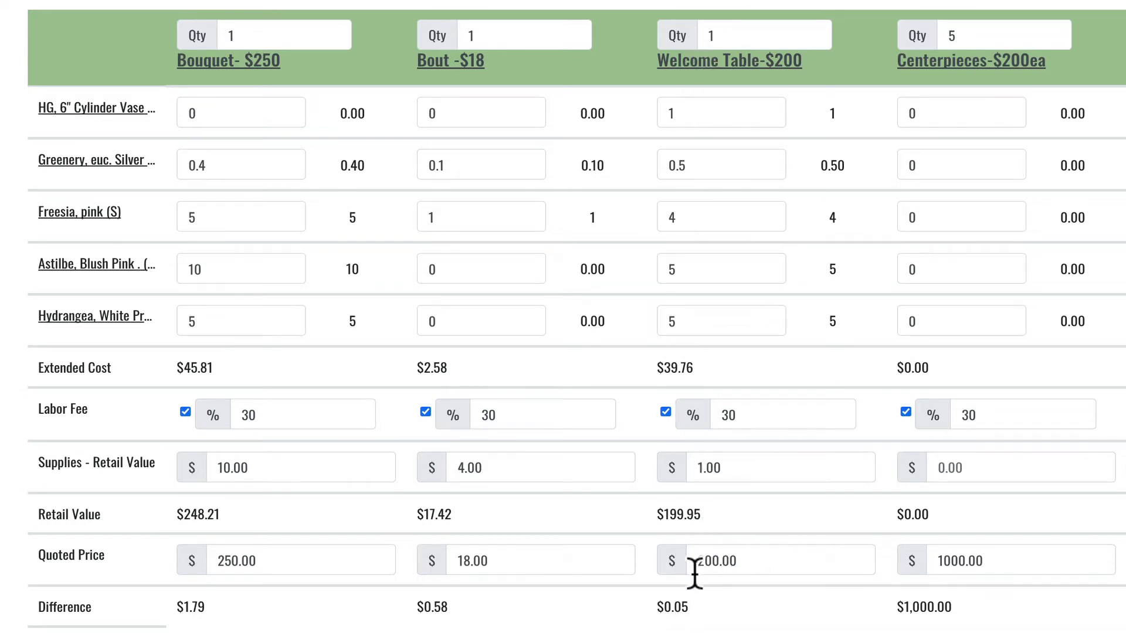
double_click(748, 562)
text(225)
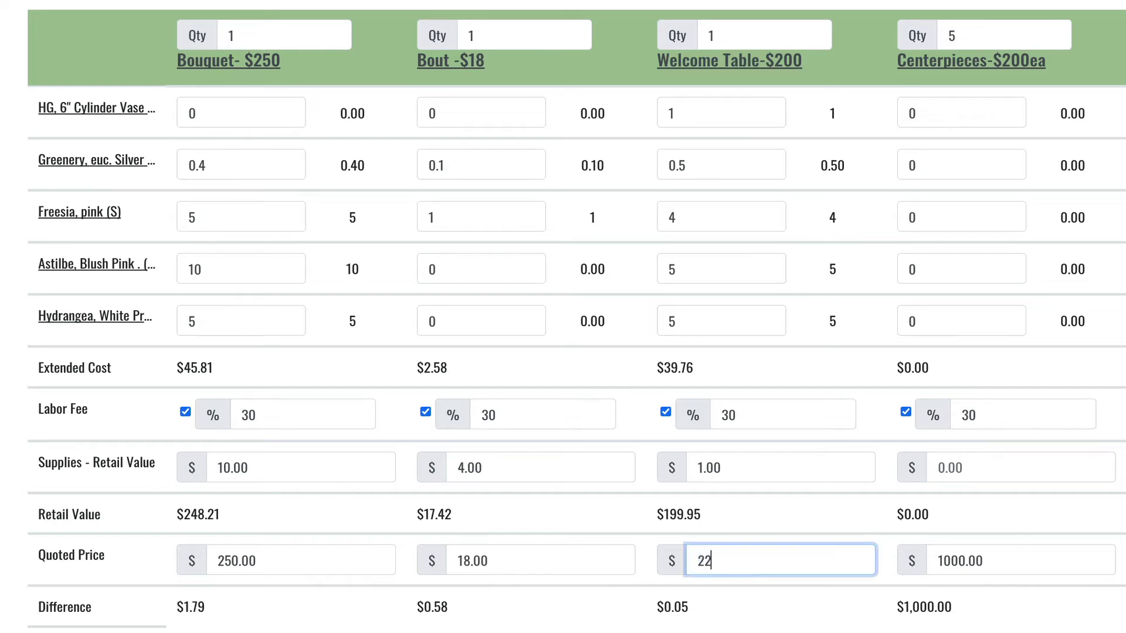
click(740, 612)
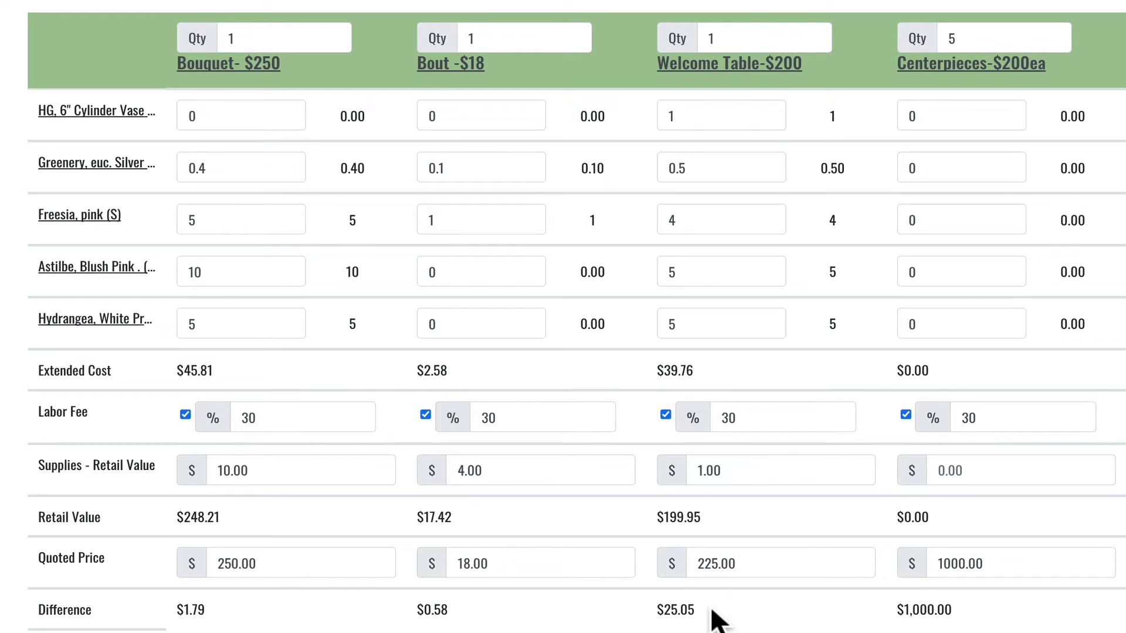
double_click(765, 564)
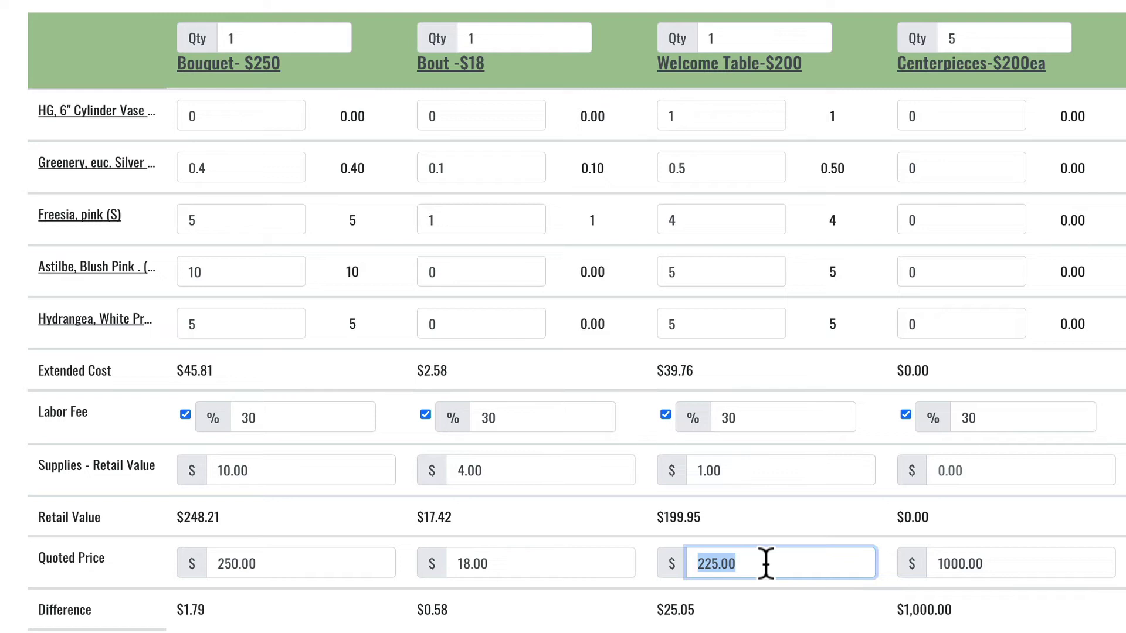
click(721, 624)
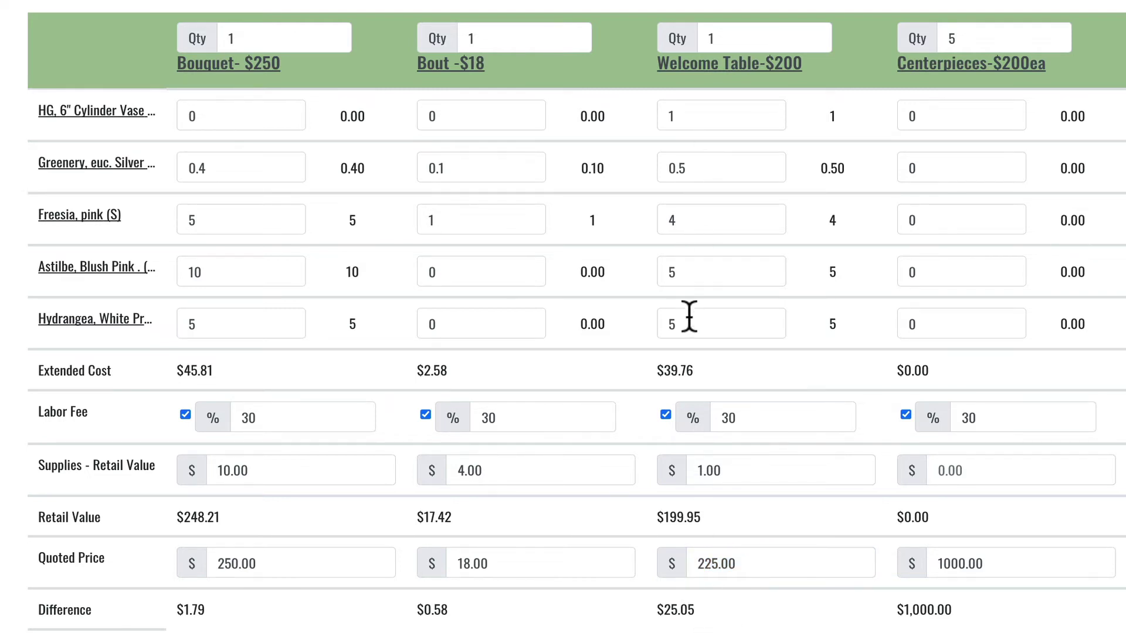
Step: View the Freesia, pink (S) item details and close them
click(67, 215)
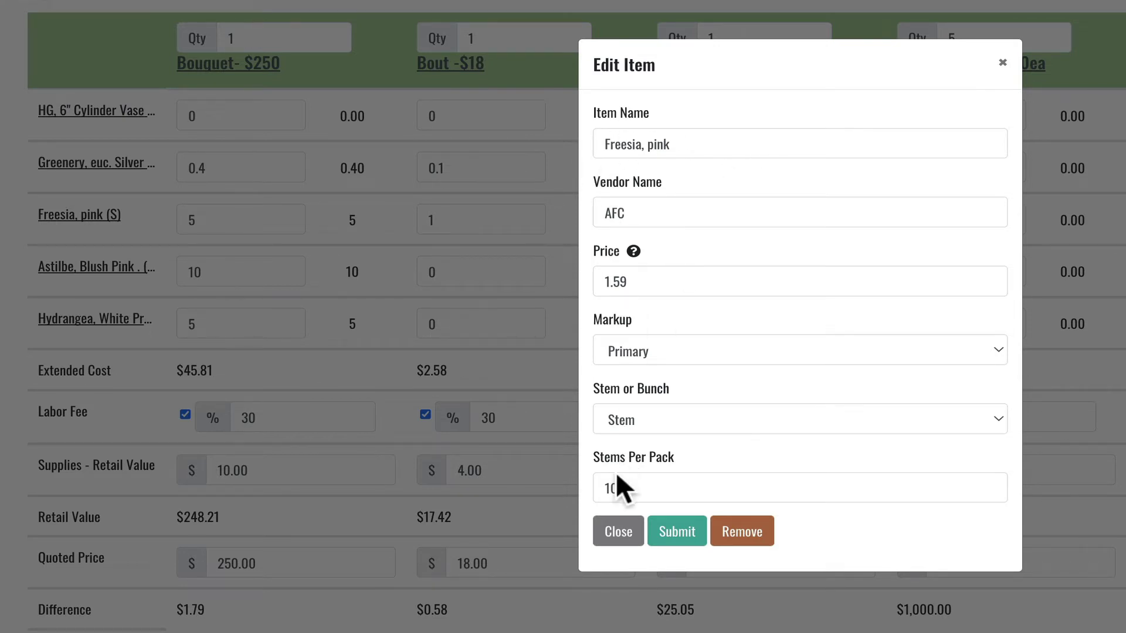
click(619, 534)
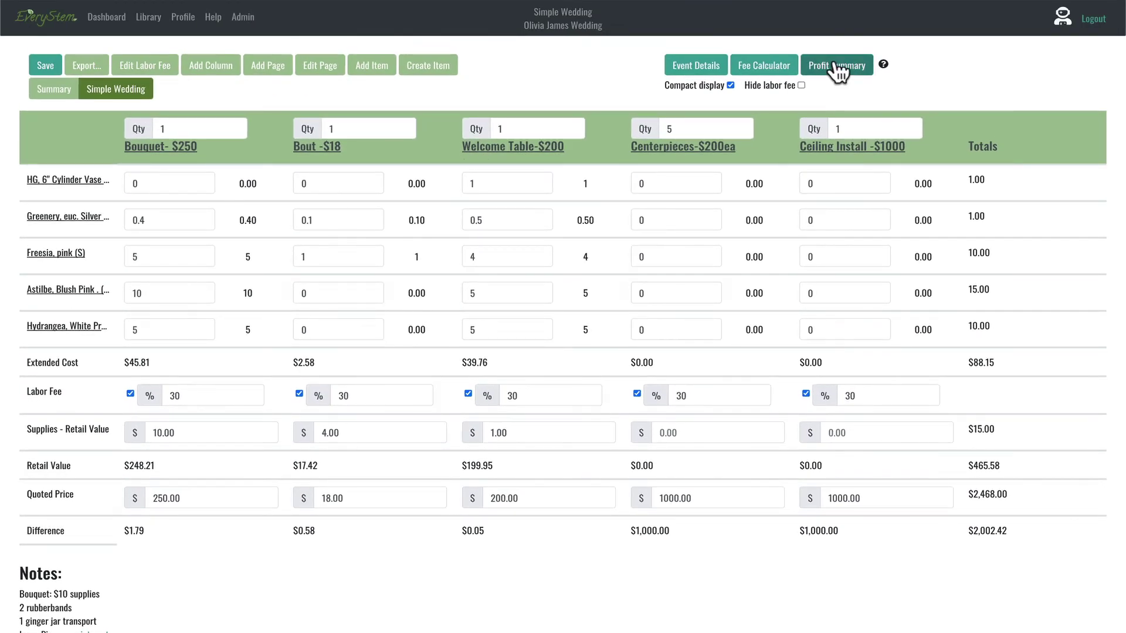
Step: Show the wedding's Profit Summary: $97.60 total cost, $465.58 retail, 96% margin, $2,370.40 flower profit
click(836, 65)
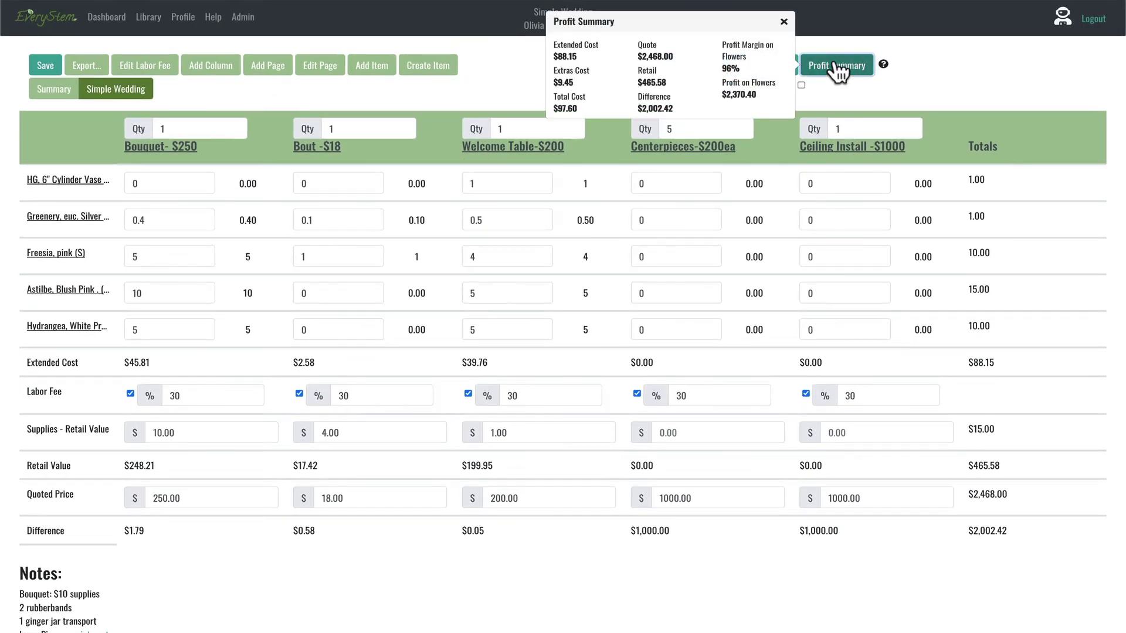
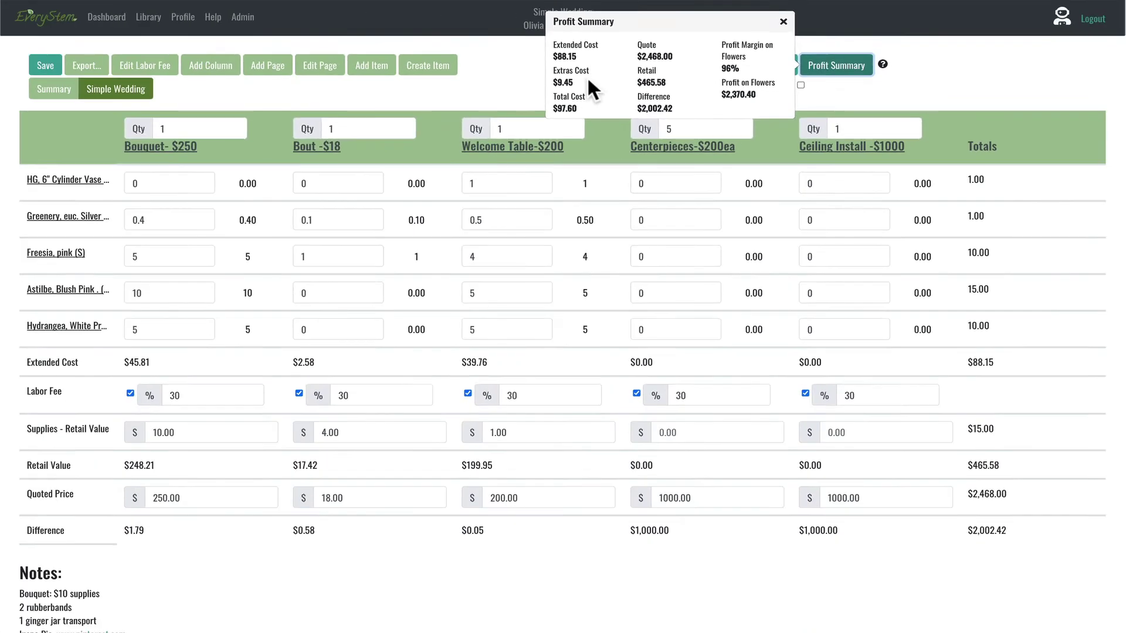
Step: Dismiss the Profit Summary showing $97.60 total cost and a 96% flower margin
click(741, 37)
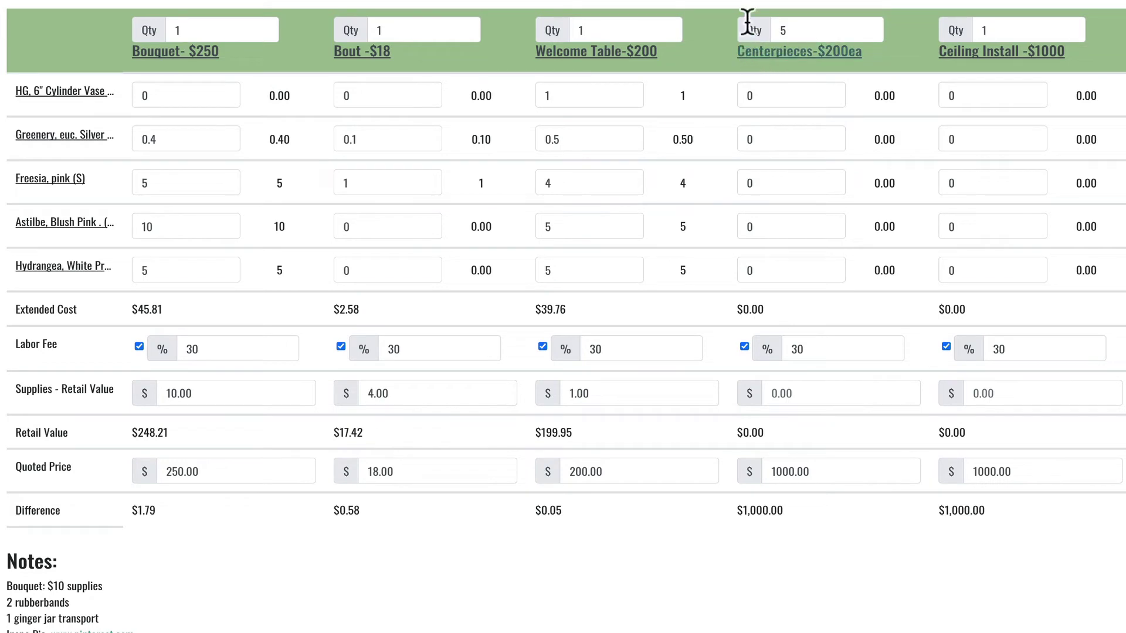
click(805, 51)
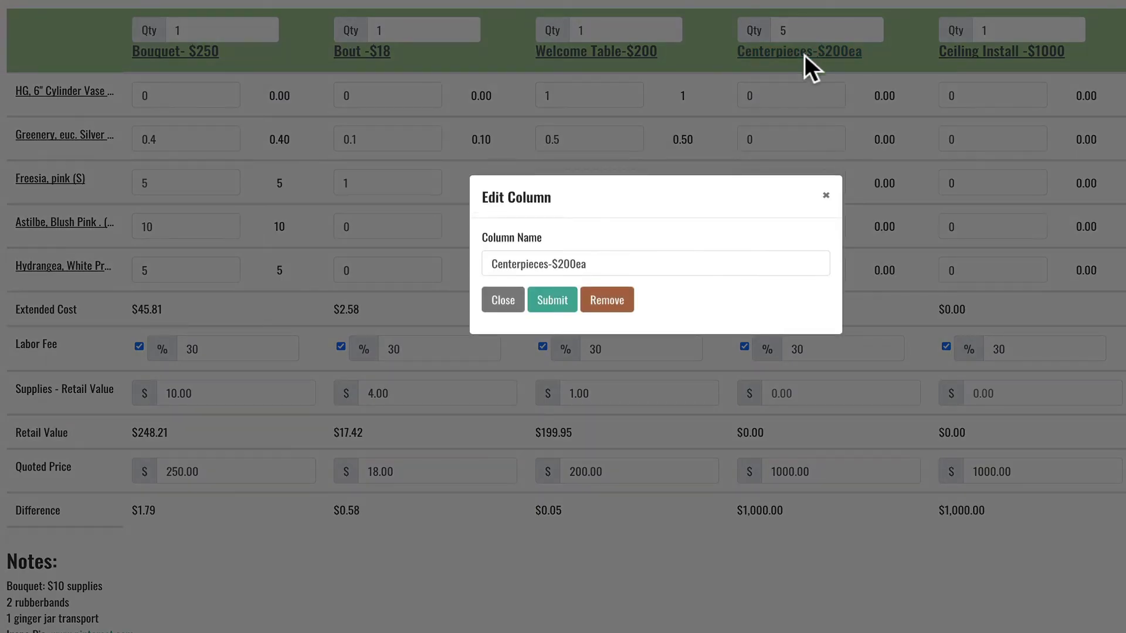
click(827, 196)
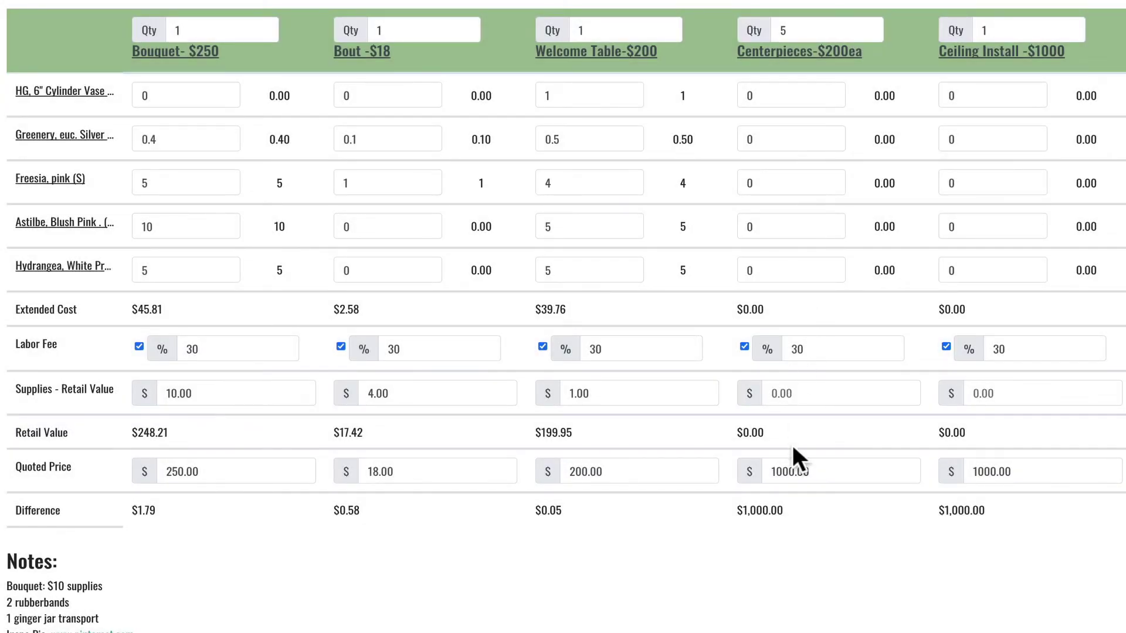
click(822, 470)
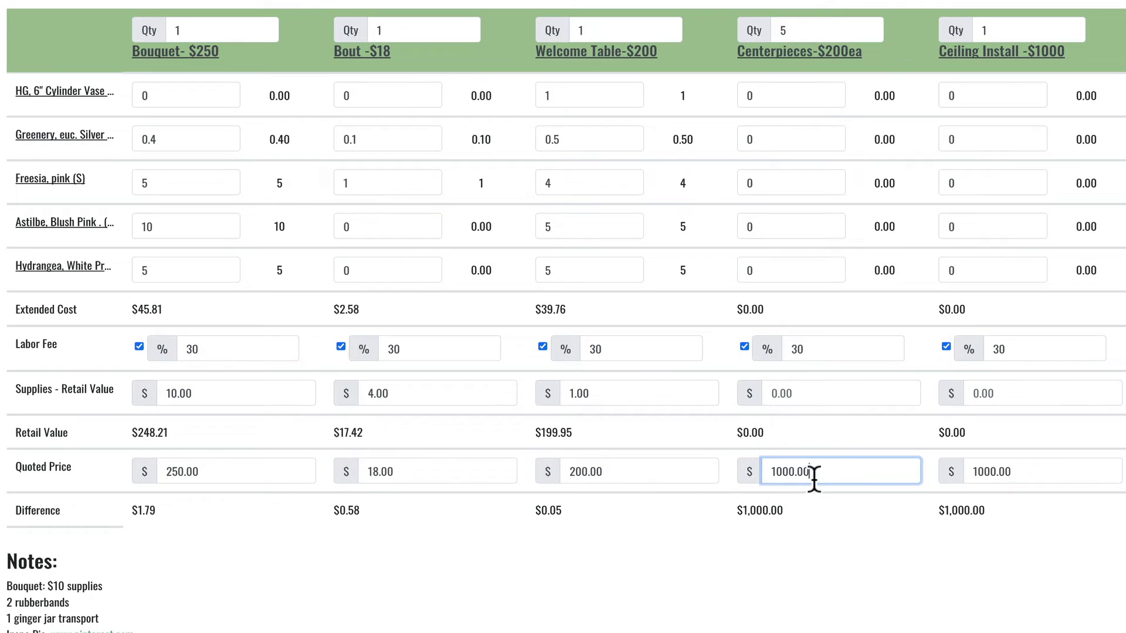
Step: Enter 5.00 as the Centerpieces supplies retail value, leaving a $995.00 difference
click(802, 393)
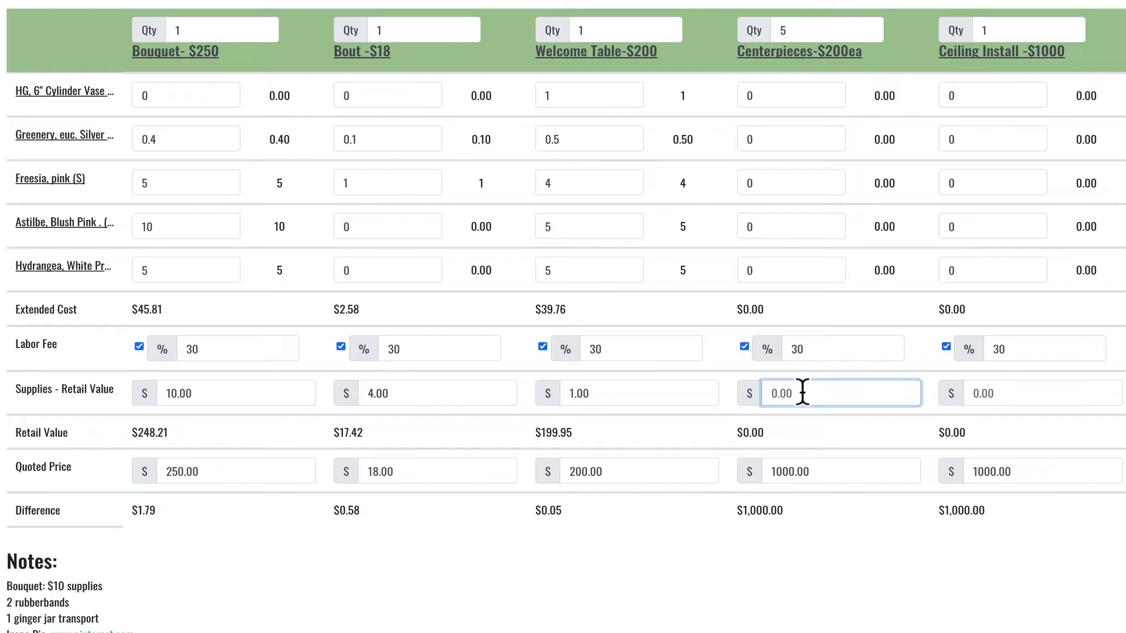
text(5.00)
click(702, 439)
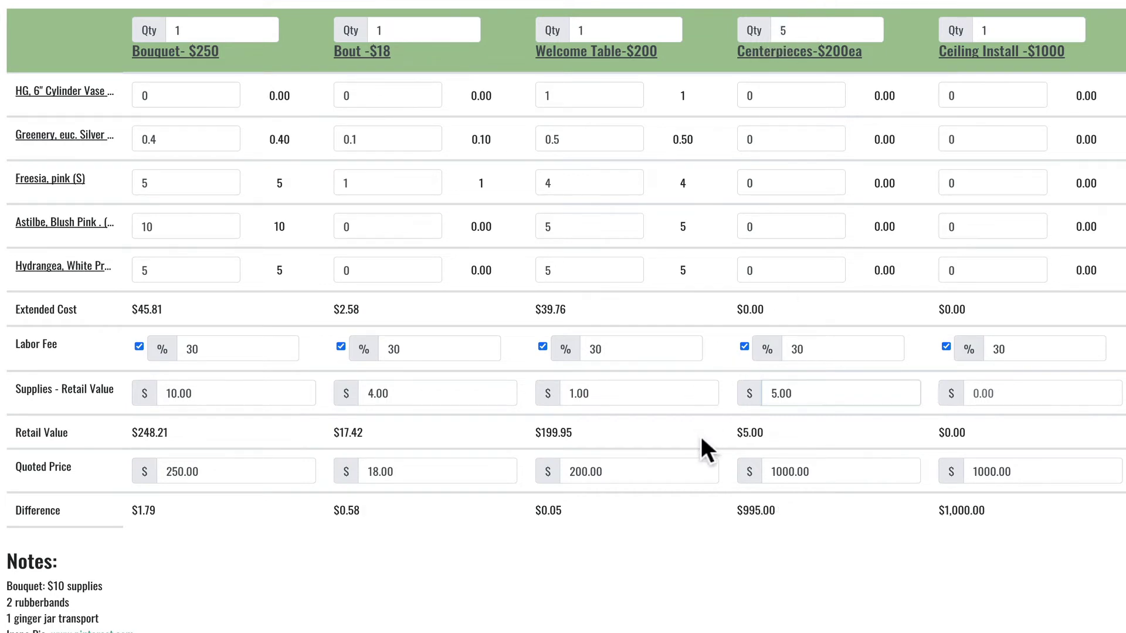
scroll(710, 423, down, 1)
scroll(713, 405, up, 1)
Step: Enter Centerpieces quantities: vase 1, greenery 0.5, freesia 4, astilbe 5, hydrangea 5
click(780, 96)
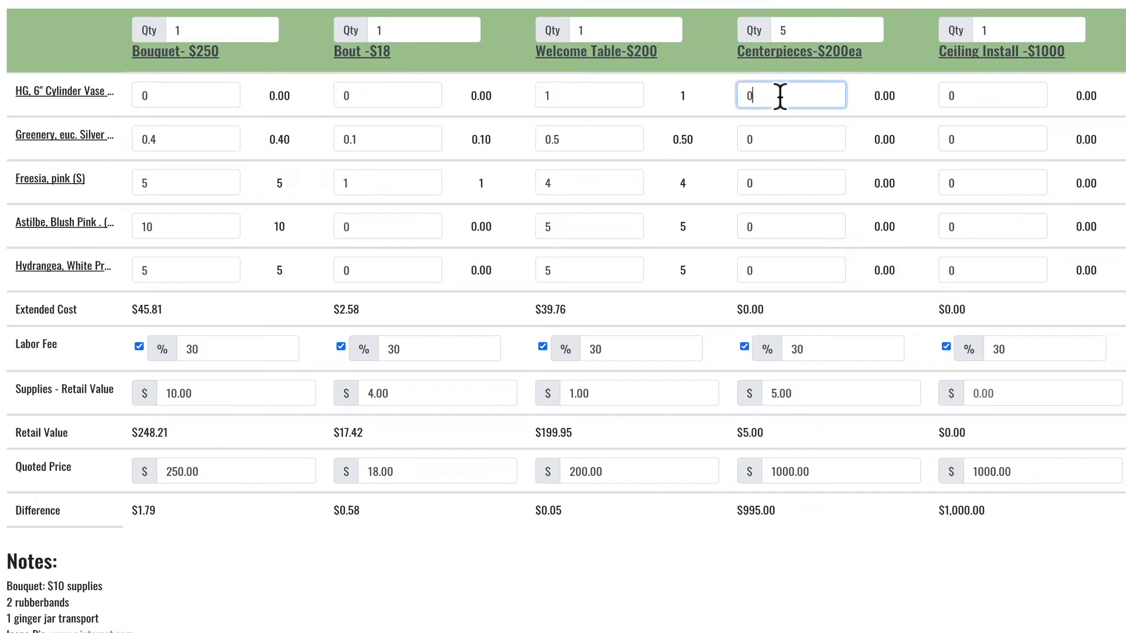
text(1)
click(780, 133)
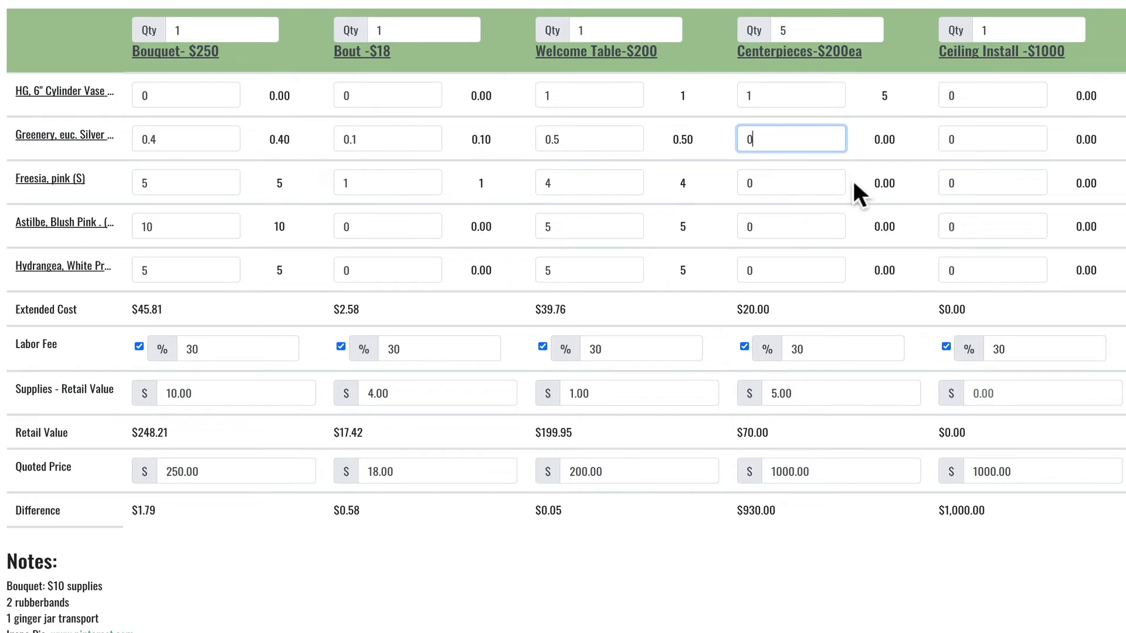
text(.5)
click(762, 192)
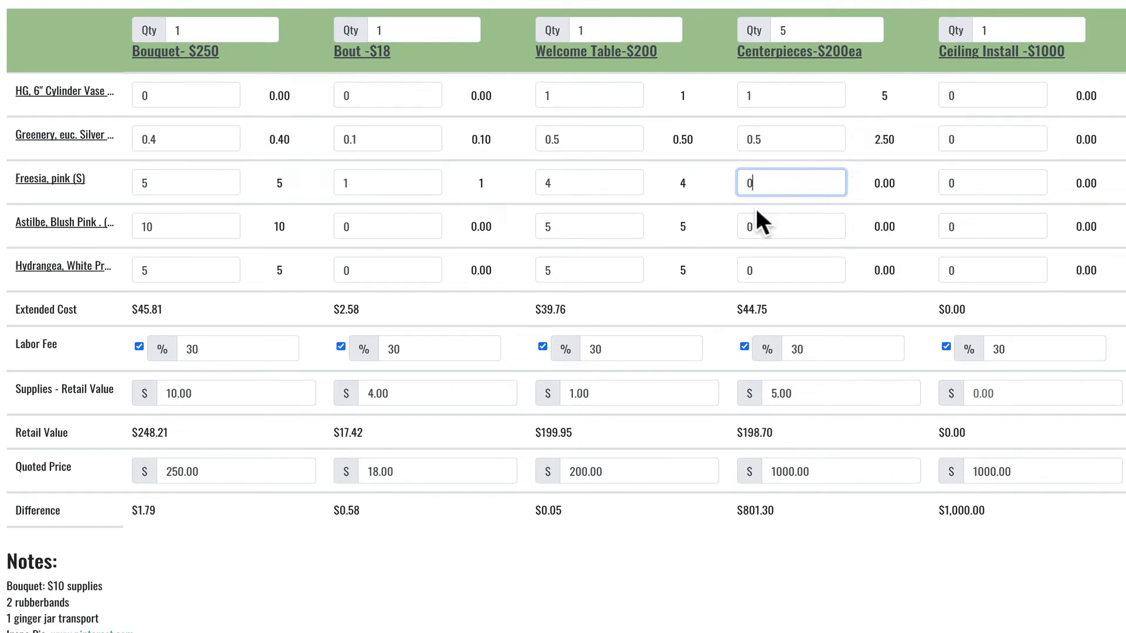
text(4)
click(778, 226)
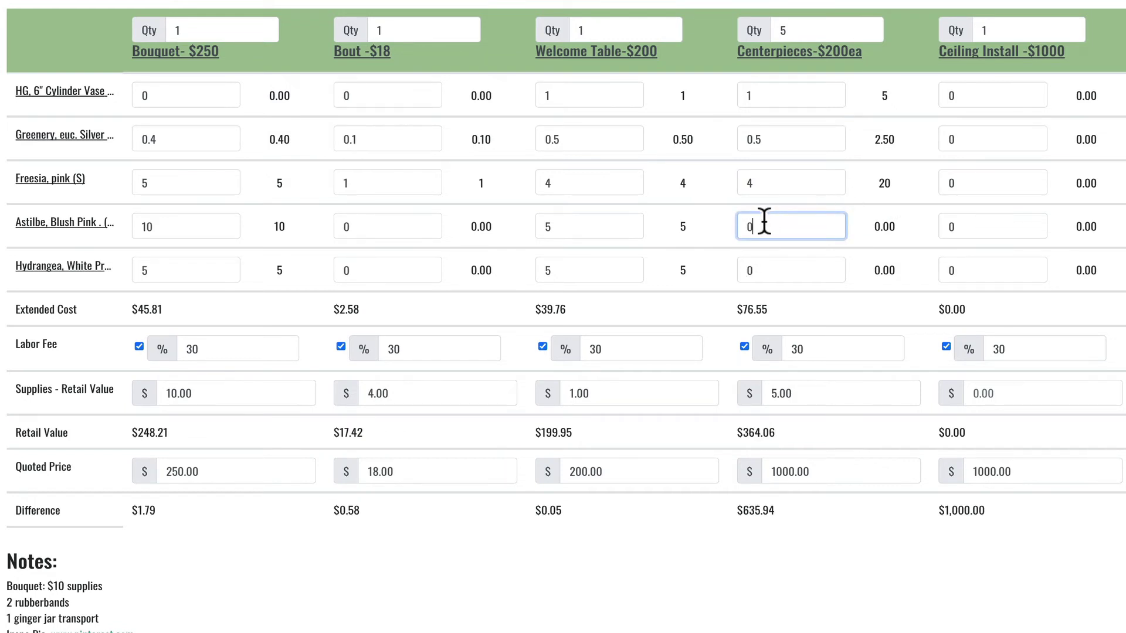
text(5)
click(764, 278)
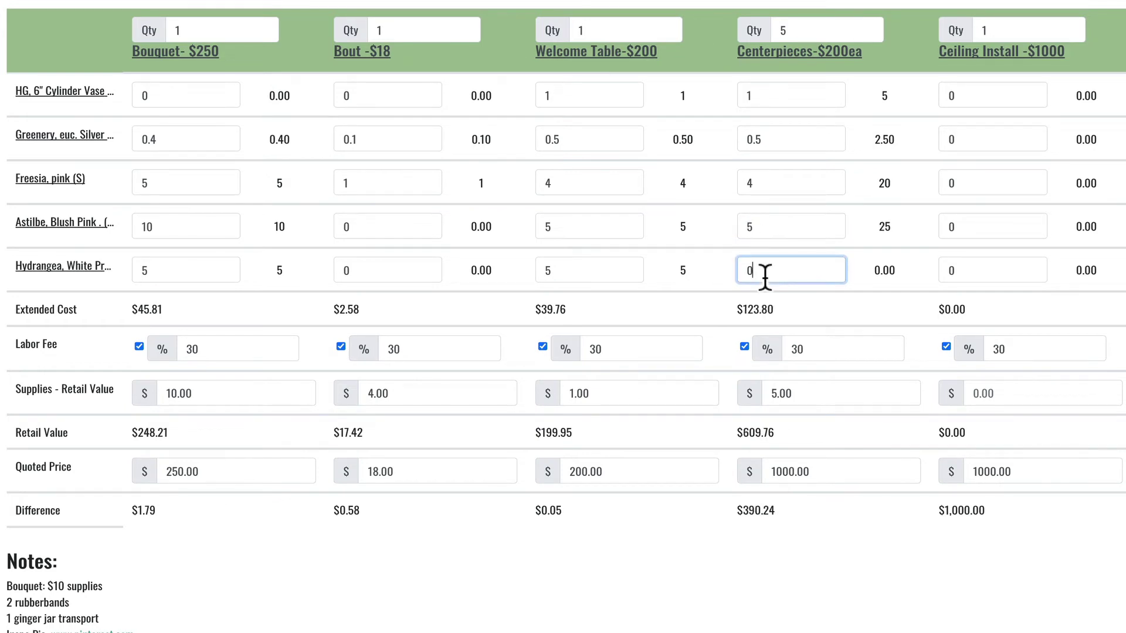
text(5)
click(704, 311)
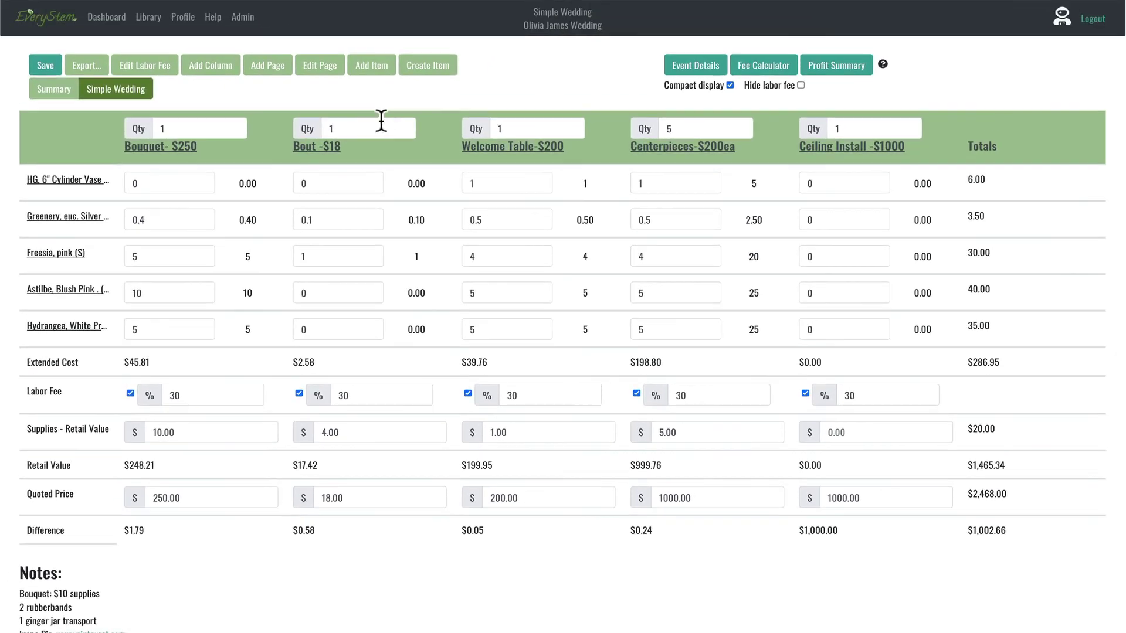
Step: Search the item list for 'ceilin' and find no existing ceiling item
click(376, 66)
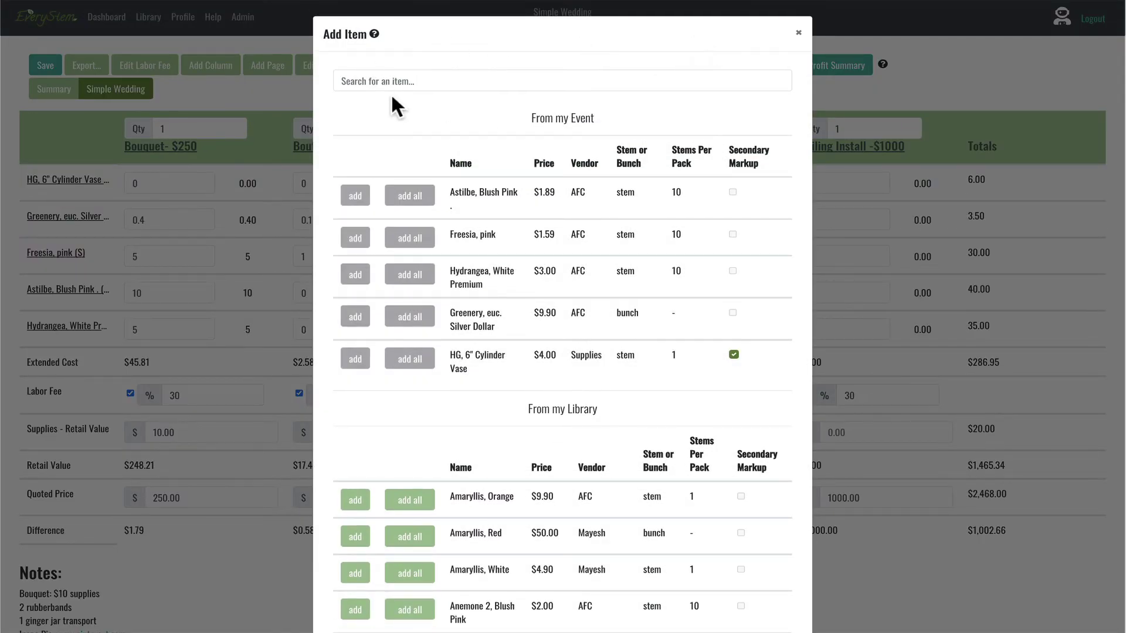
click(394, 85)
text(ceilin)
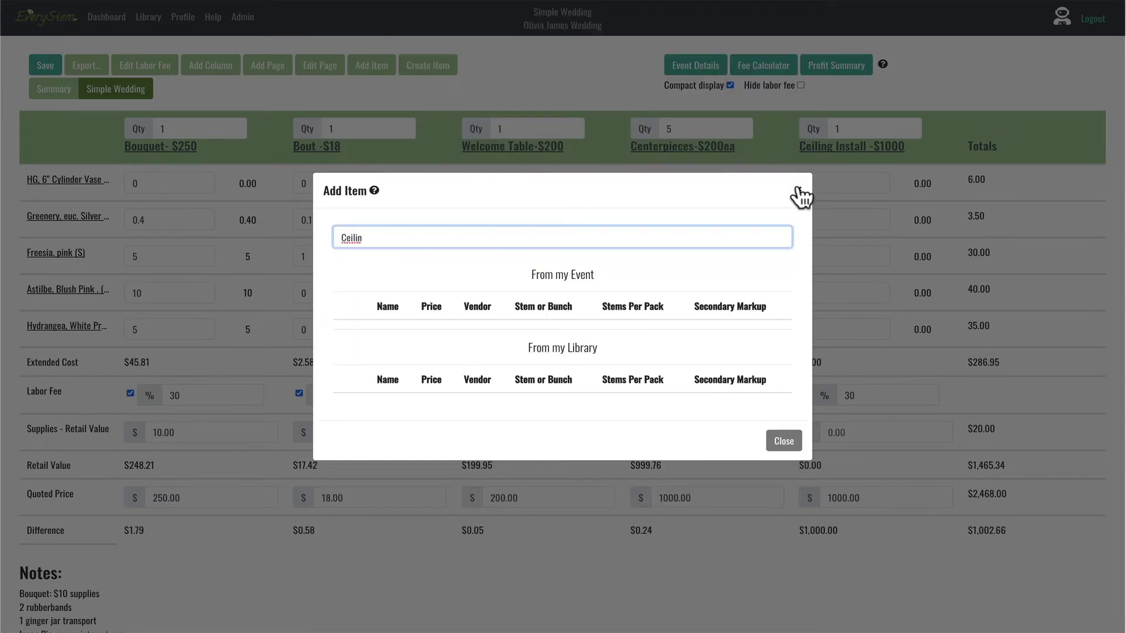
click(798, 190)
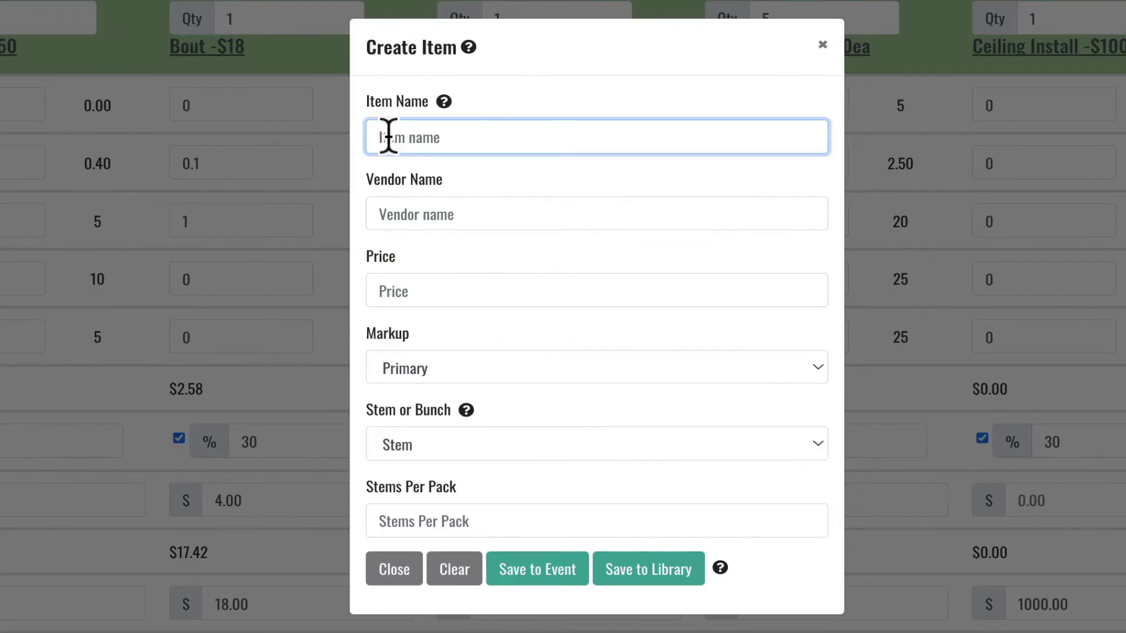
Step: Name the new item 'HG, Ceiling Grid' with vendor 'Supplies'
text(C)
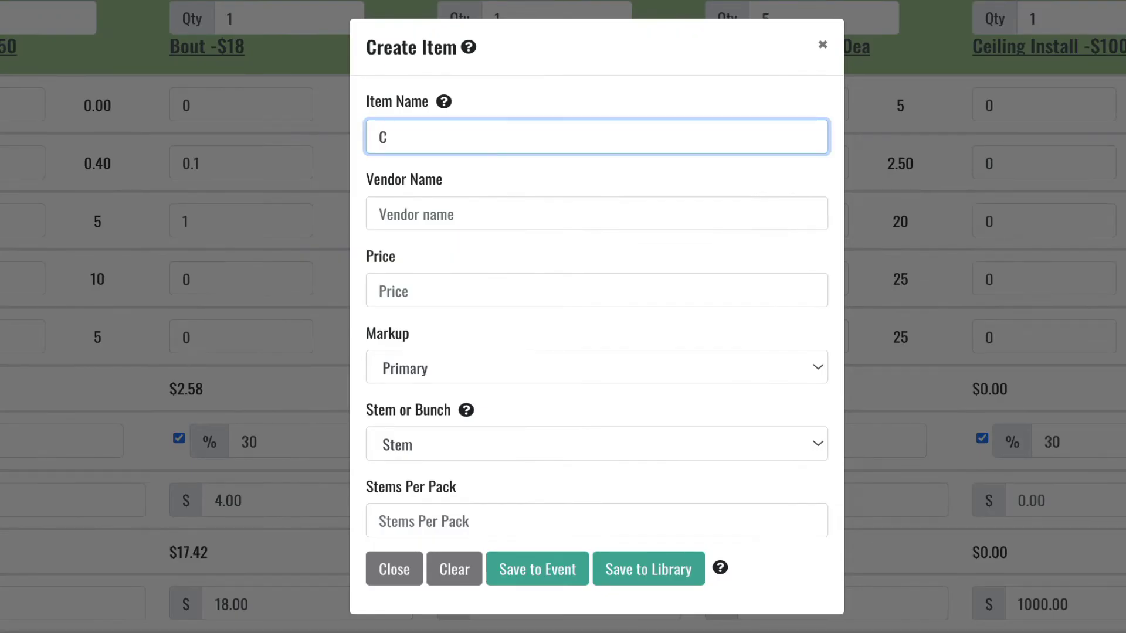
key(BackSpace)
text(HG, Ceiling Grid)
click(393, 215)
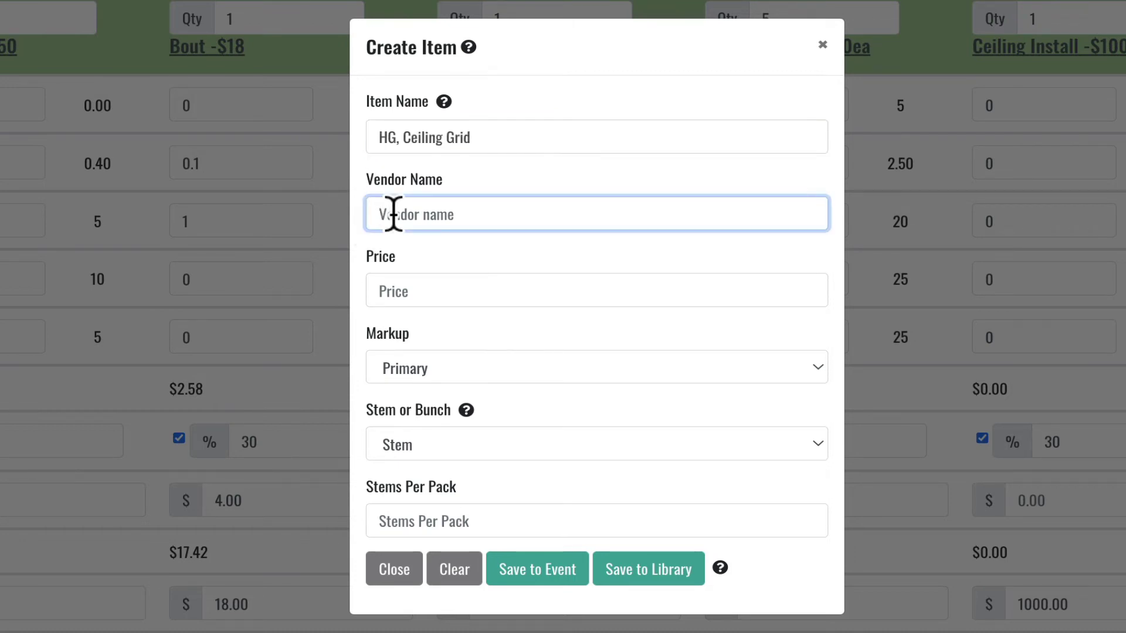
text(Supplies)
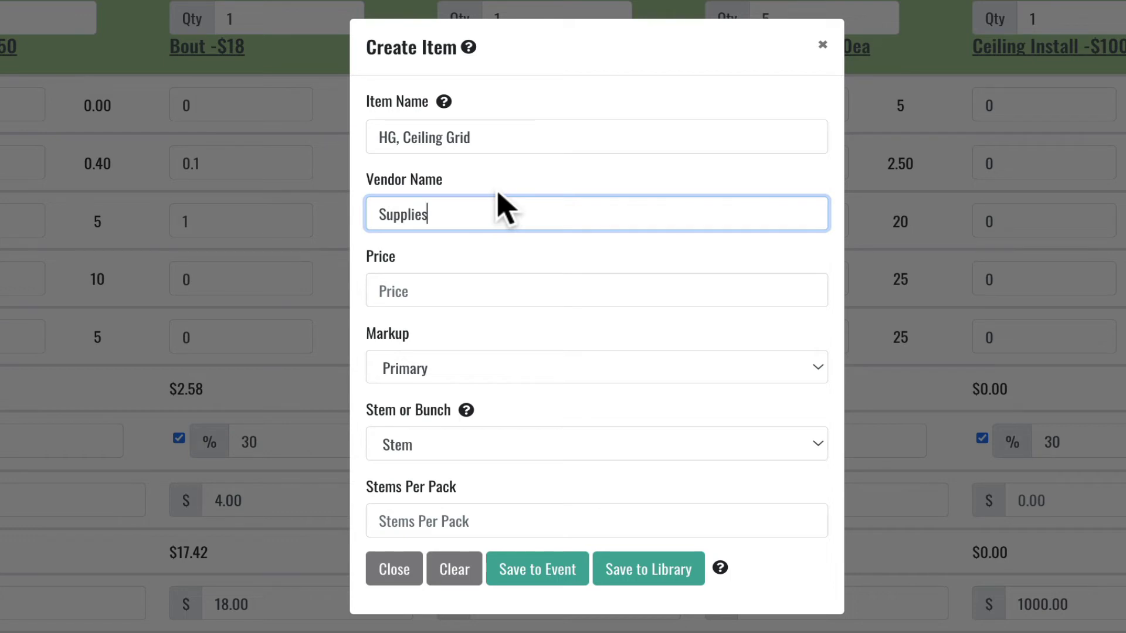
click(404, 296)
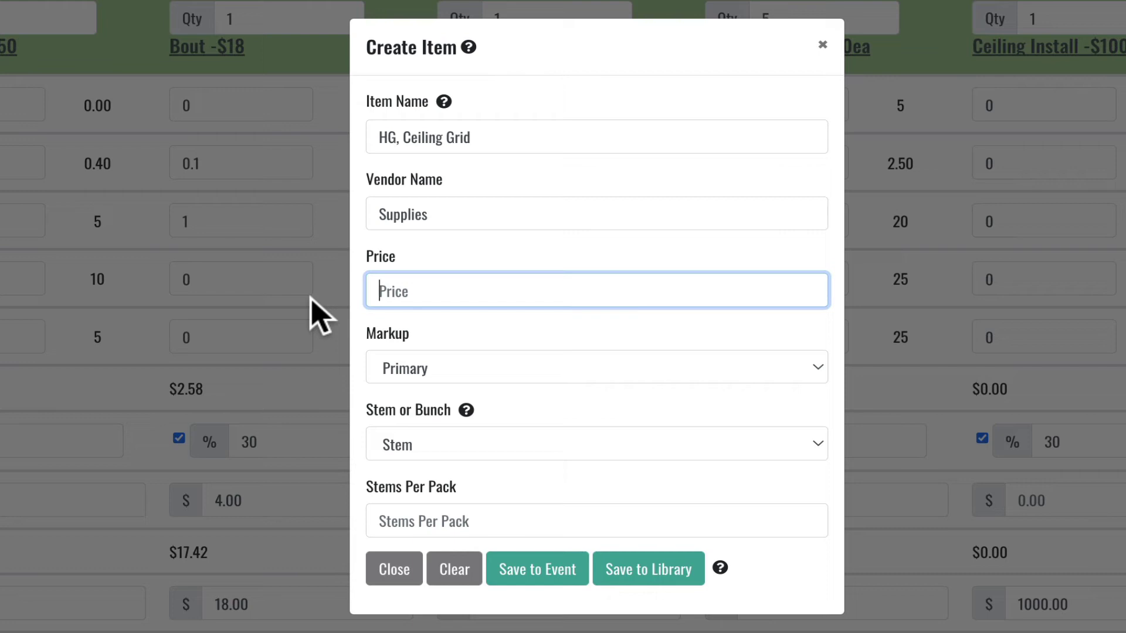
Step: Give HG, Ceiling Grid a price of 50, Secondary markup and 1 stem per pack
text(50)
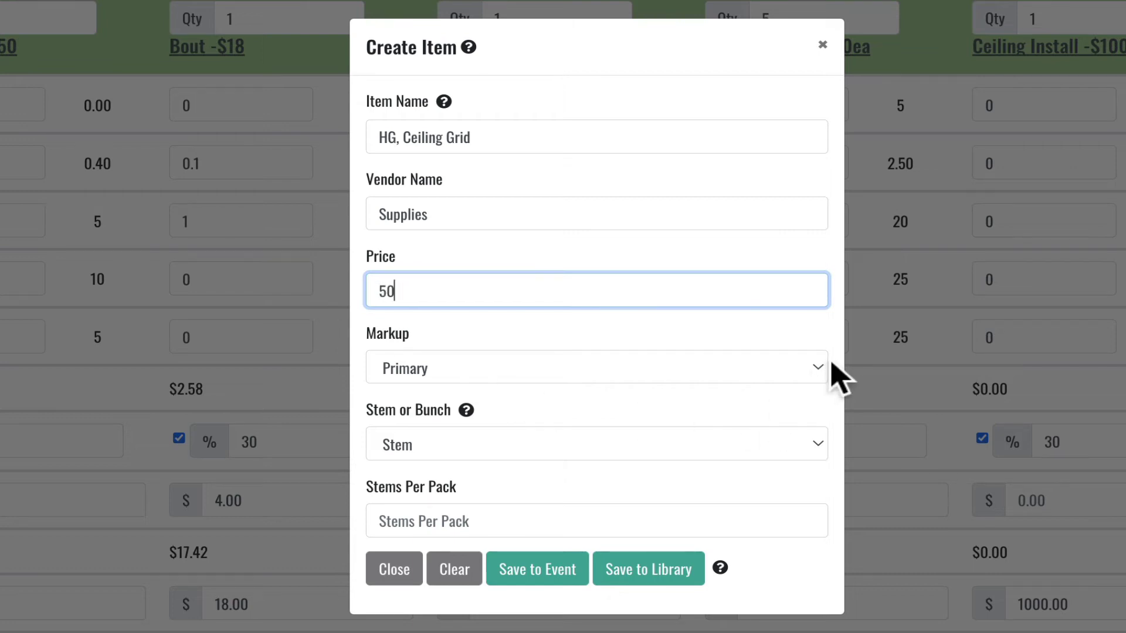
click(815, 368)
click(757, 397)
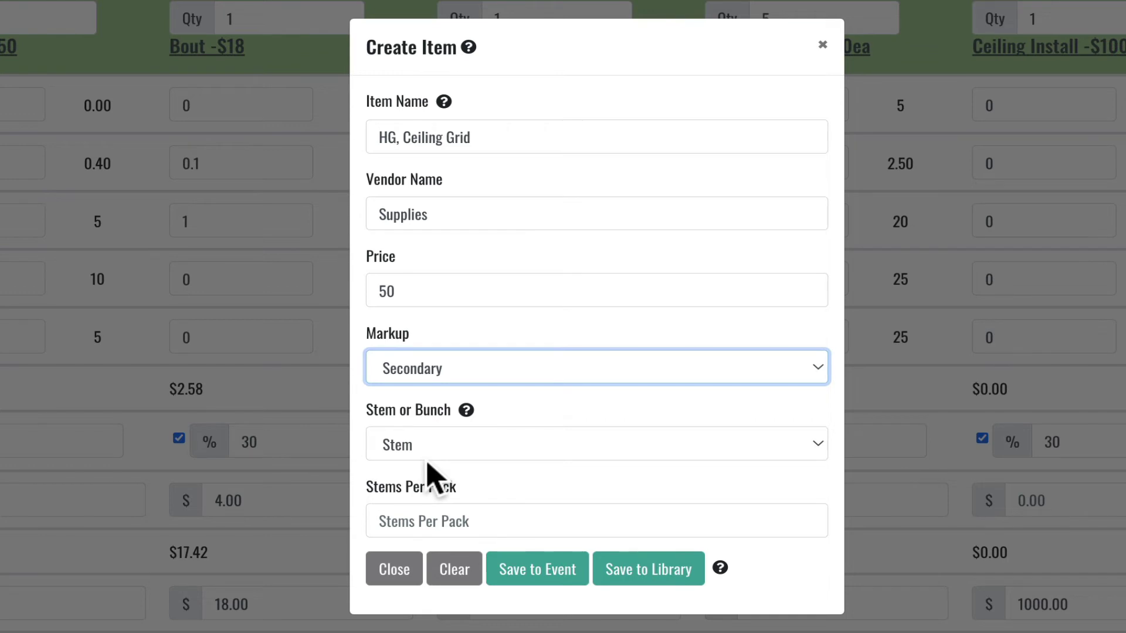
click(404, 522)
text(1)
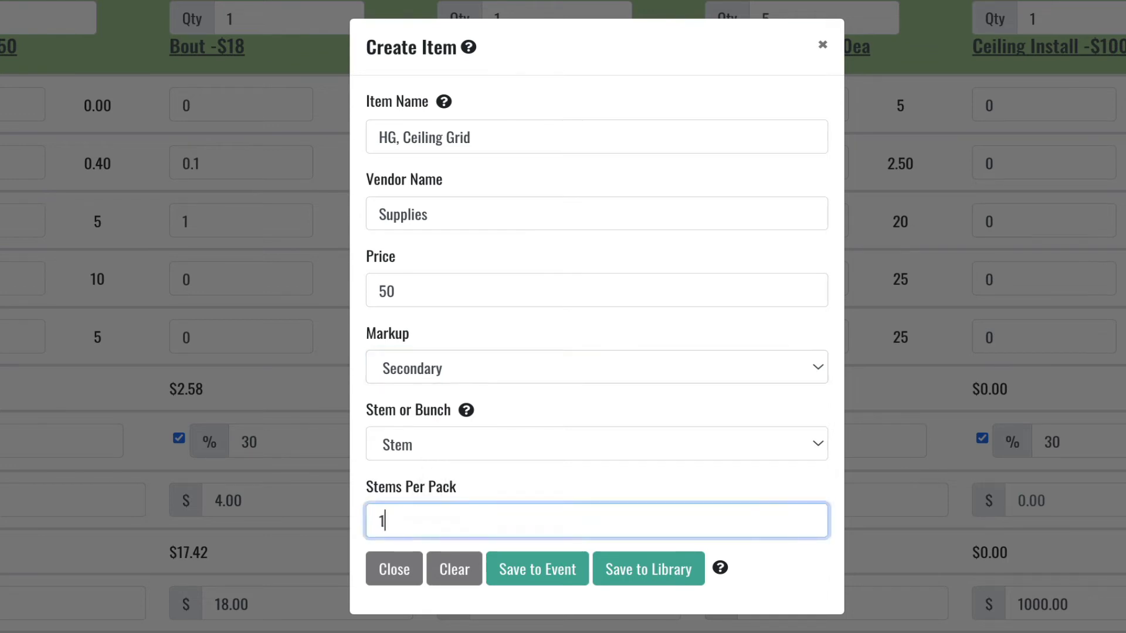
click(502, 494)
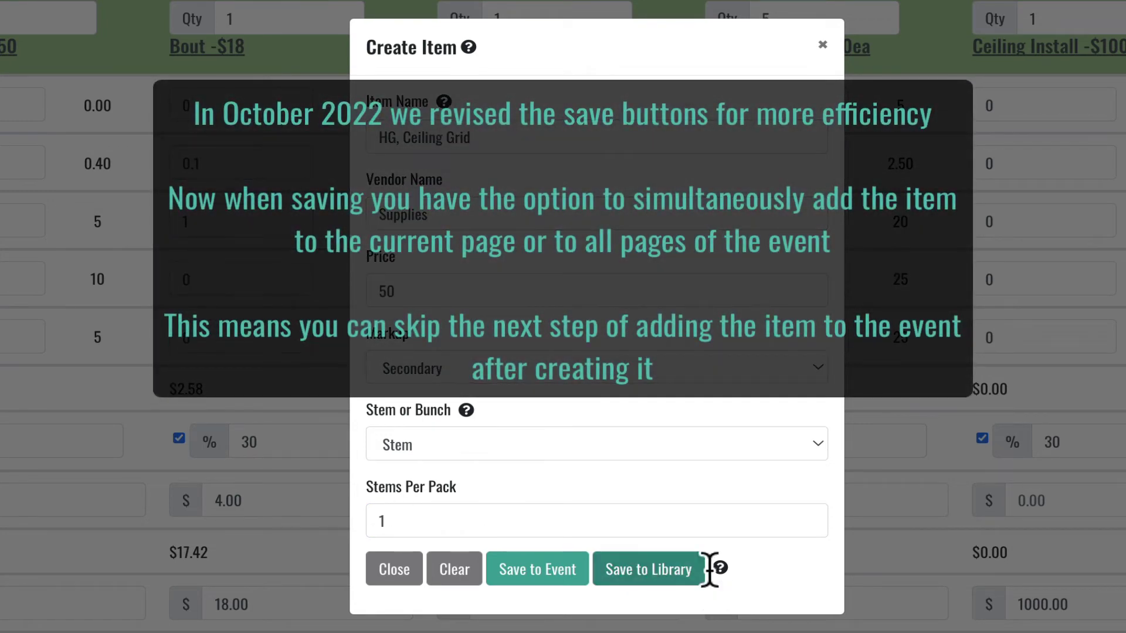
Step: Save HG, Ceiling Grid to the library and close the Create Item form
mouse_move(721, 570)
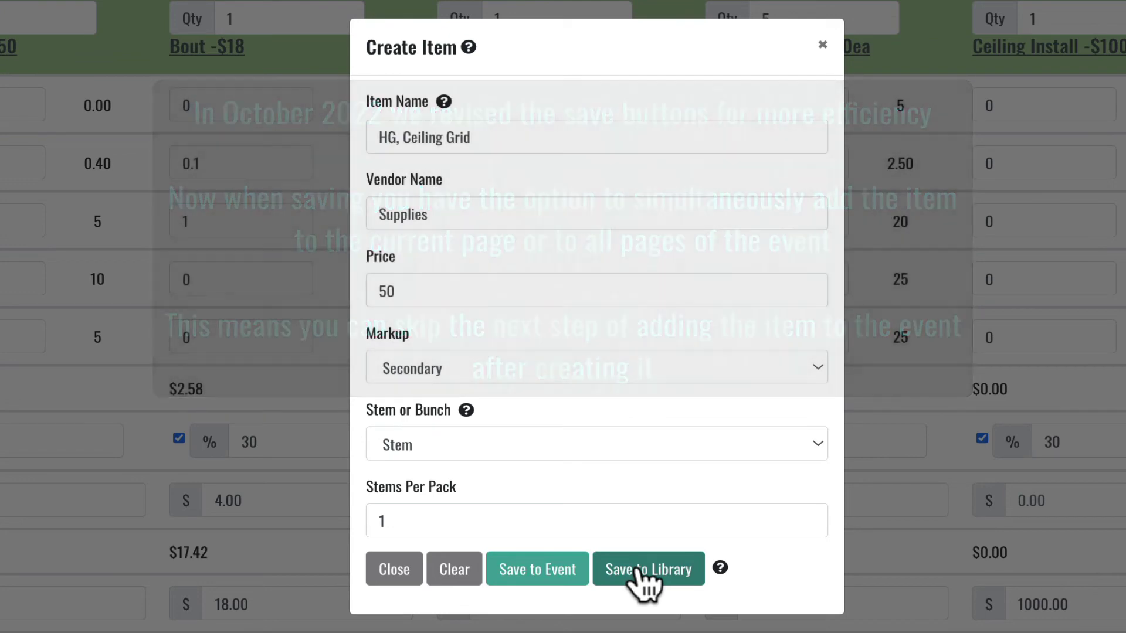
click(636, 570)
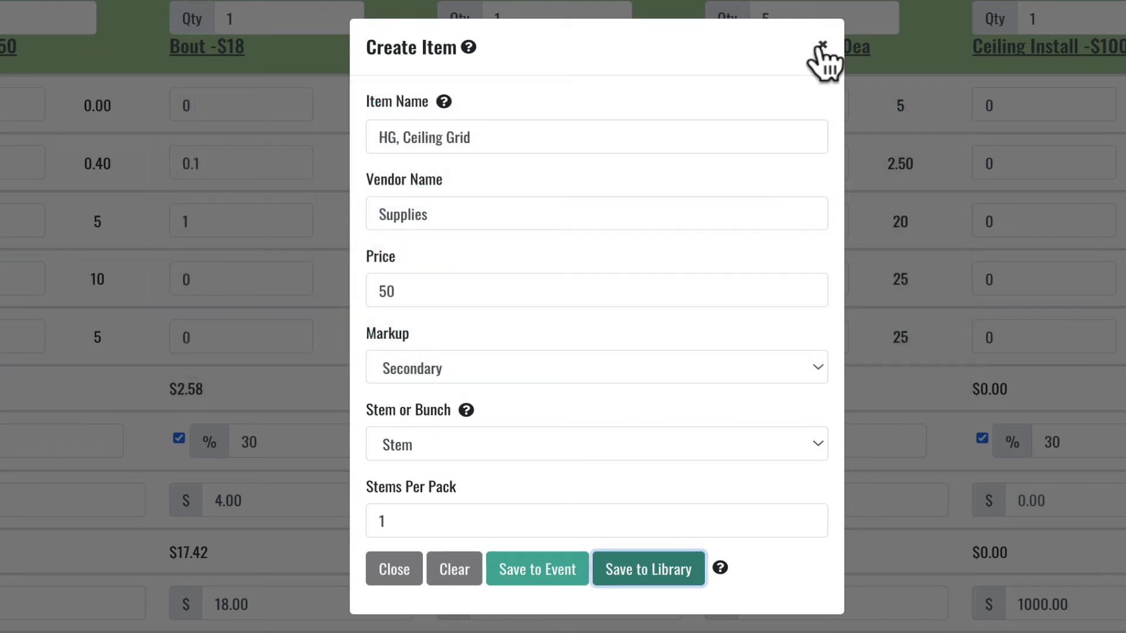
click(822, 45)
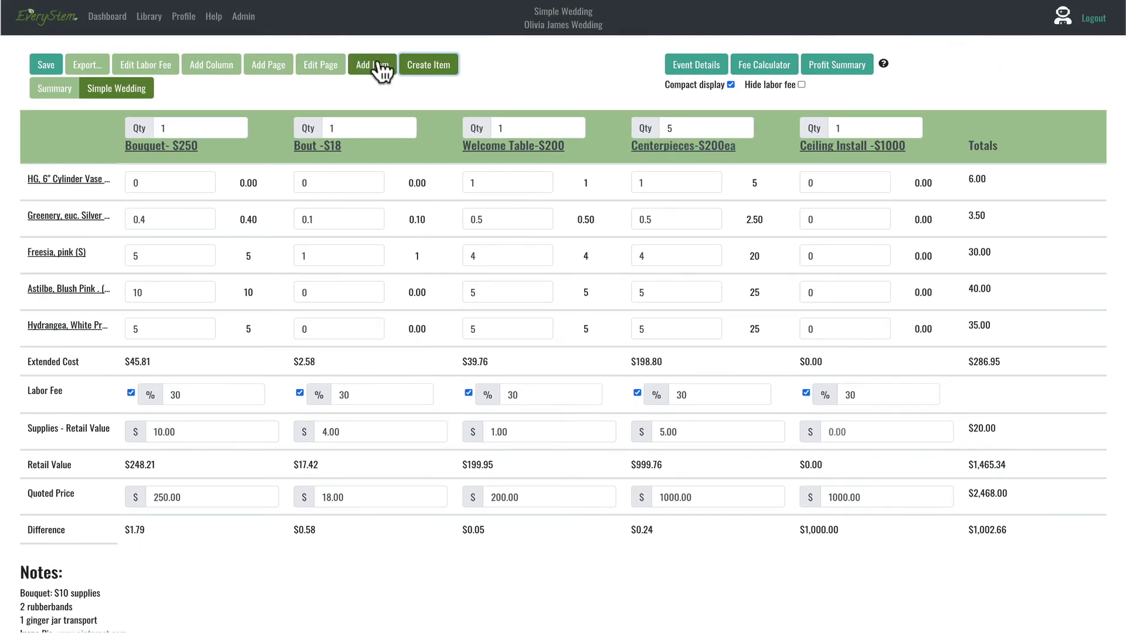
Step: Find 'ceil' in the item picker and add HG, Ceiling Grid to the event table
click(373, 59)
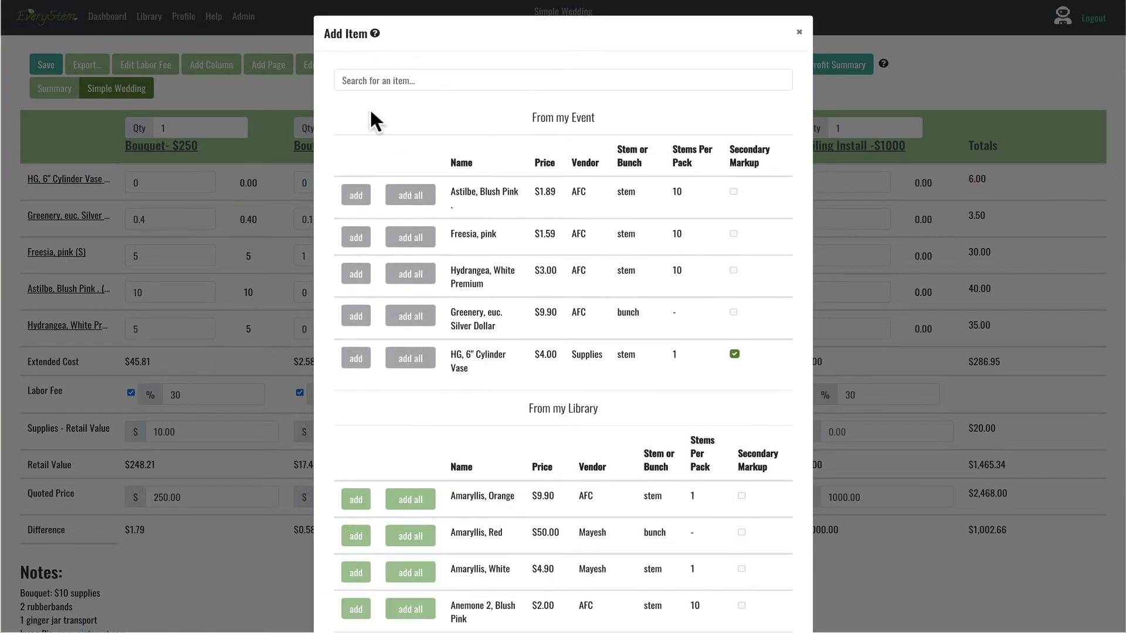
click(372, 88)
text(ceil)
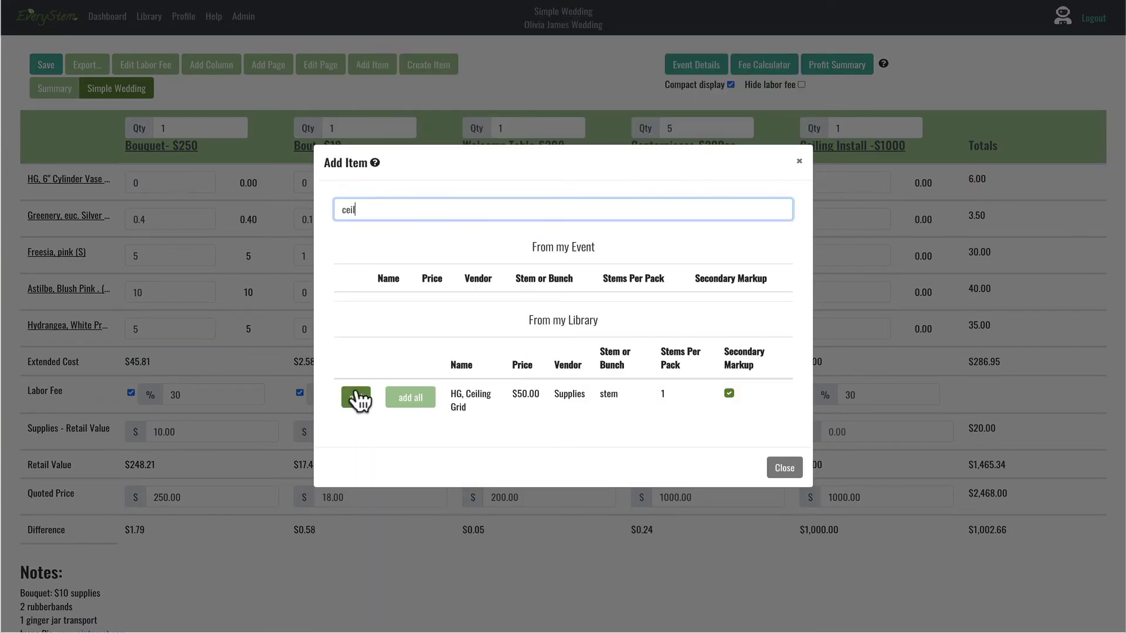
click(352, 397)
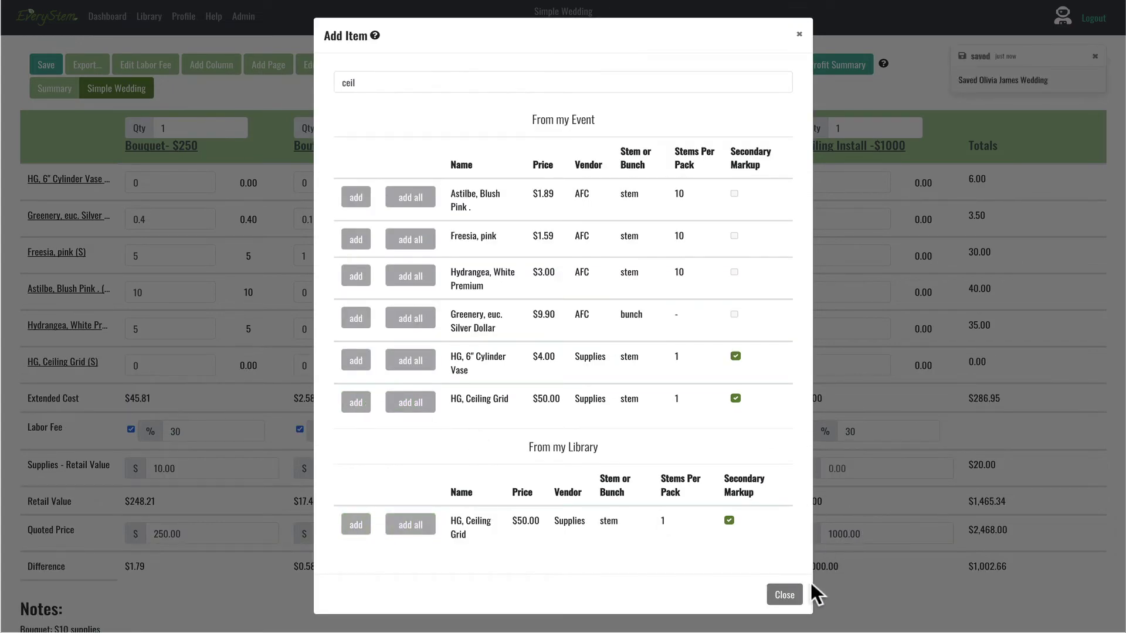
click(784, 596)
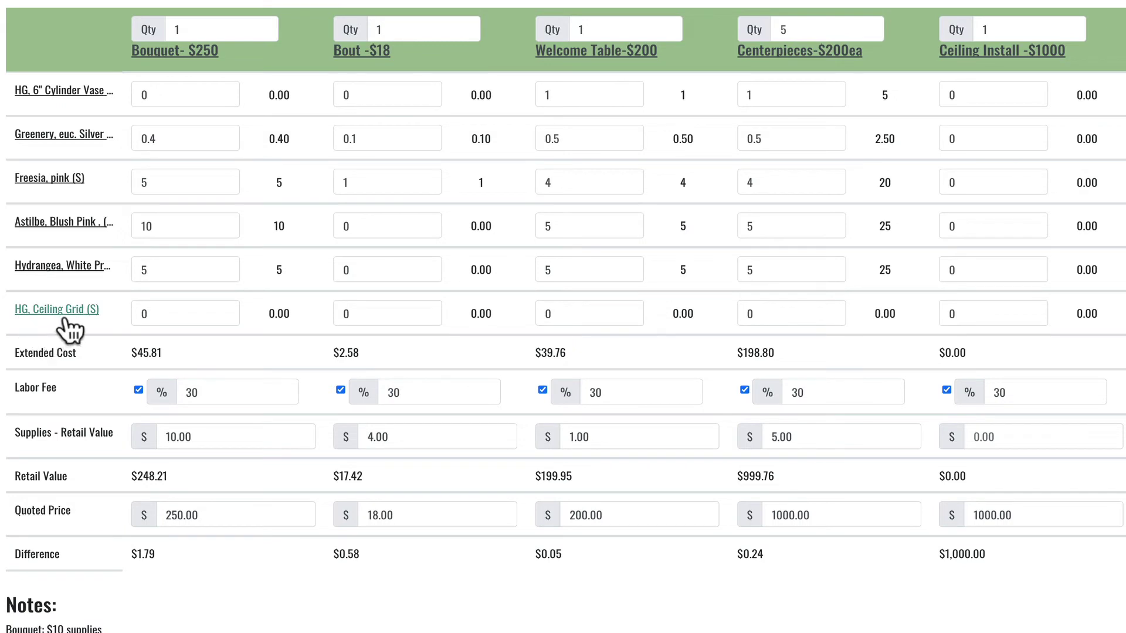
Step: Move the HG, Ceiling Grid row to the top and edit its Ceiling Install quantity
click(984, 313)
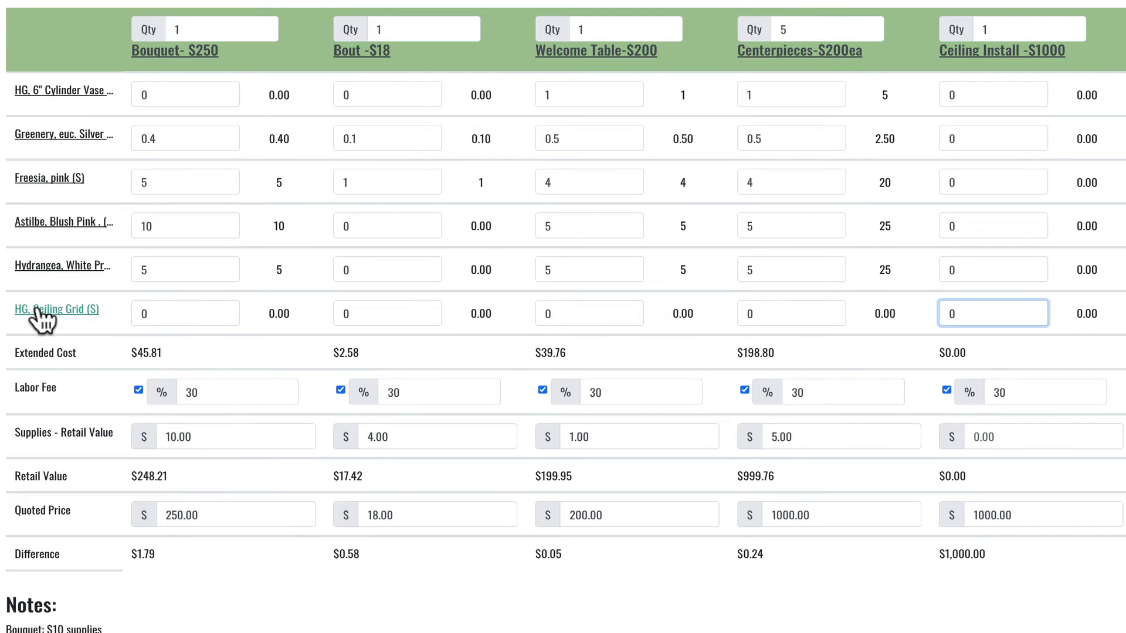
drag(41, 317, 34, 97)
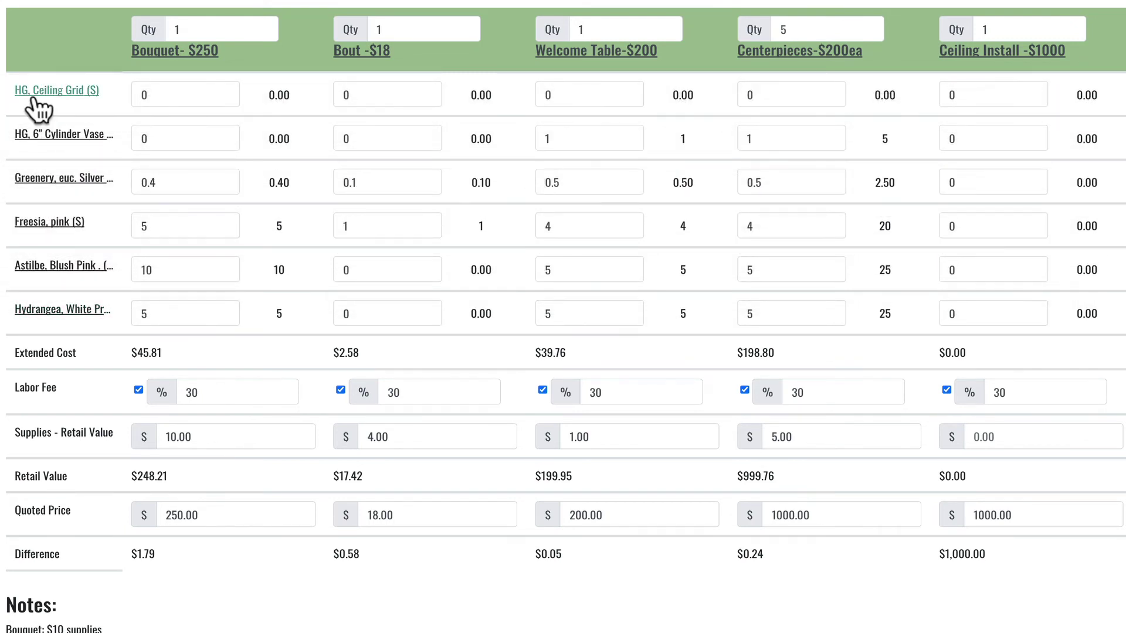
click(976, 93)
Step: Set the Ceiling Install grid quantity to 1 and its labor fee to 50%
text(1)
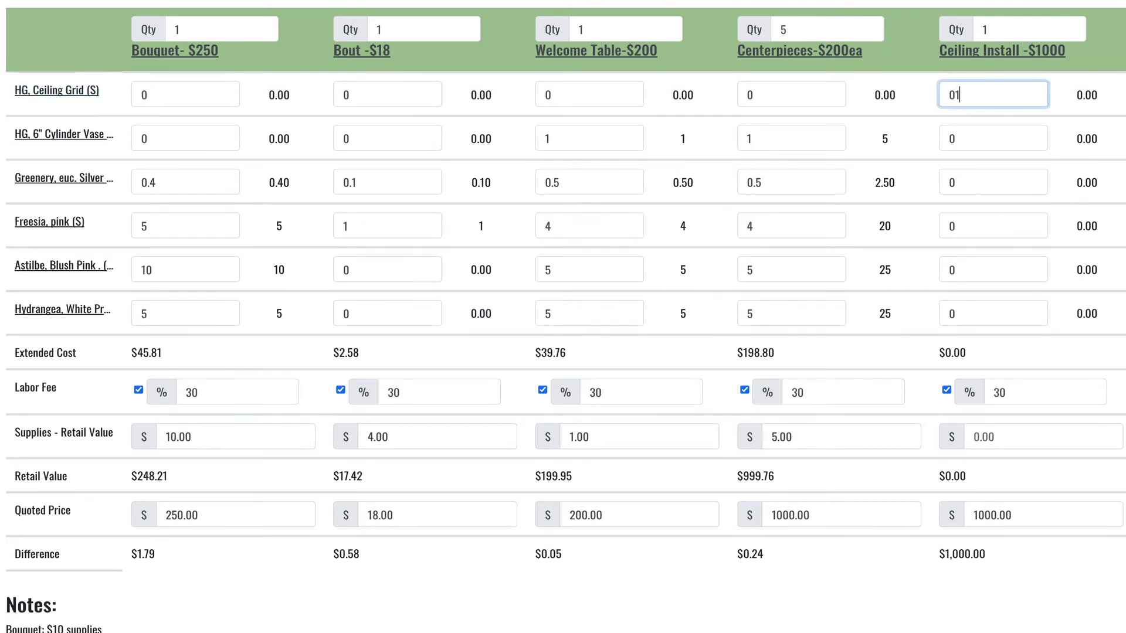
click(1001, 393)
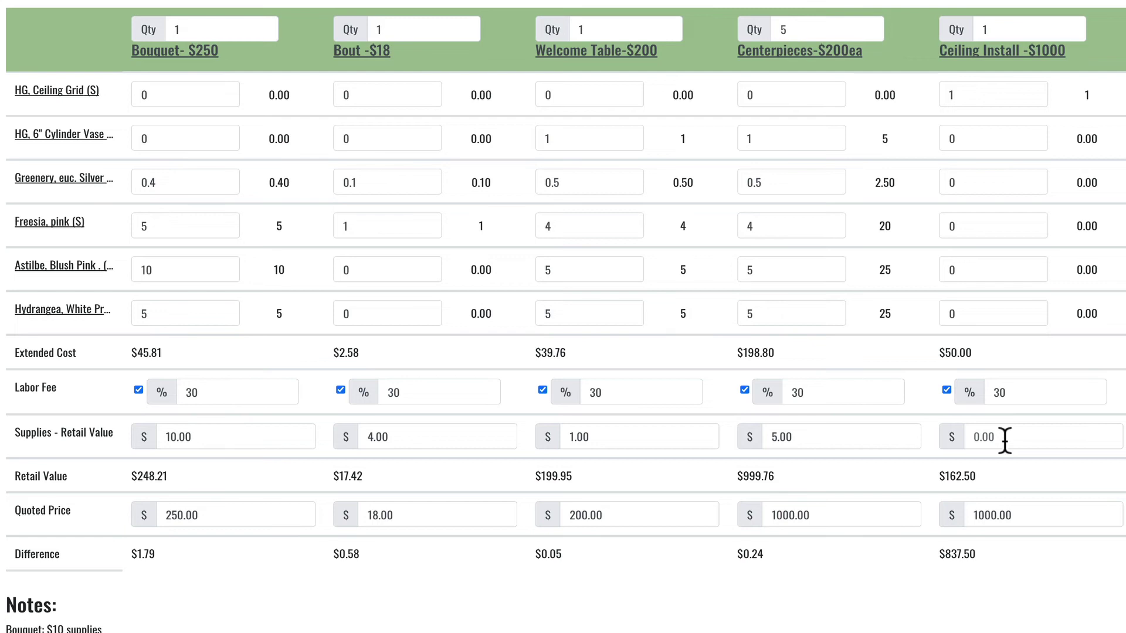
click(1024, 394)
key(BackSpace)
key(BackSpace)
text(5)
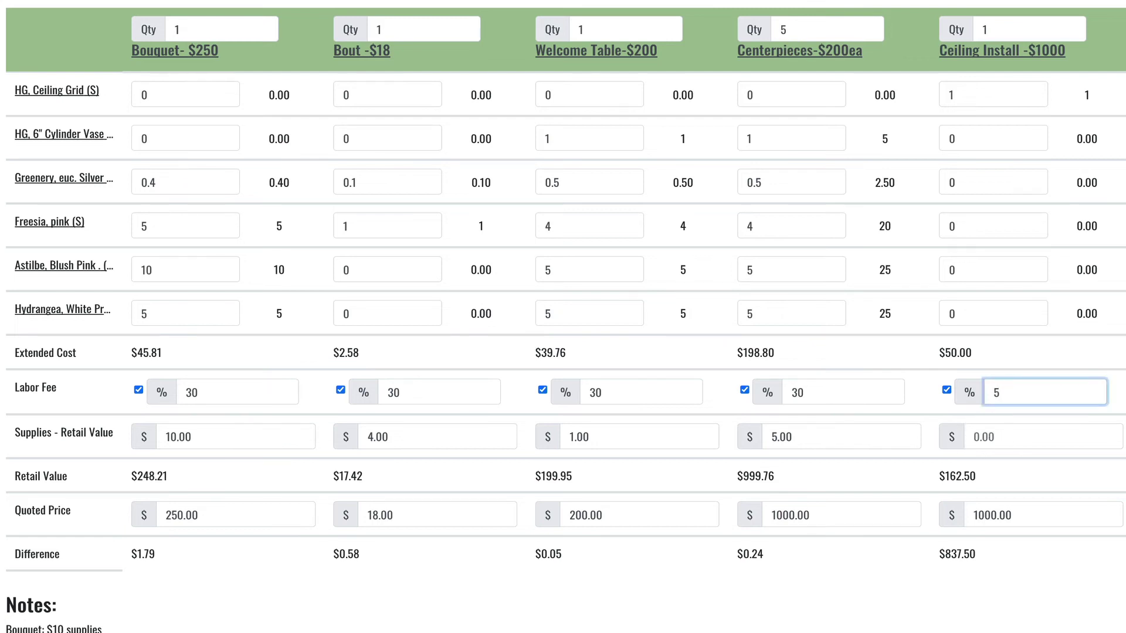
text(0)
click(919, 472)
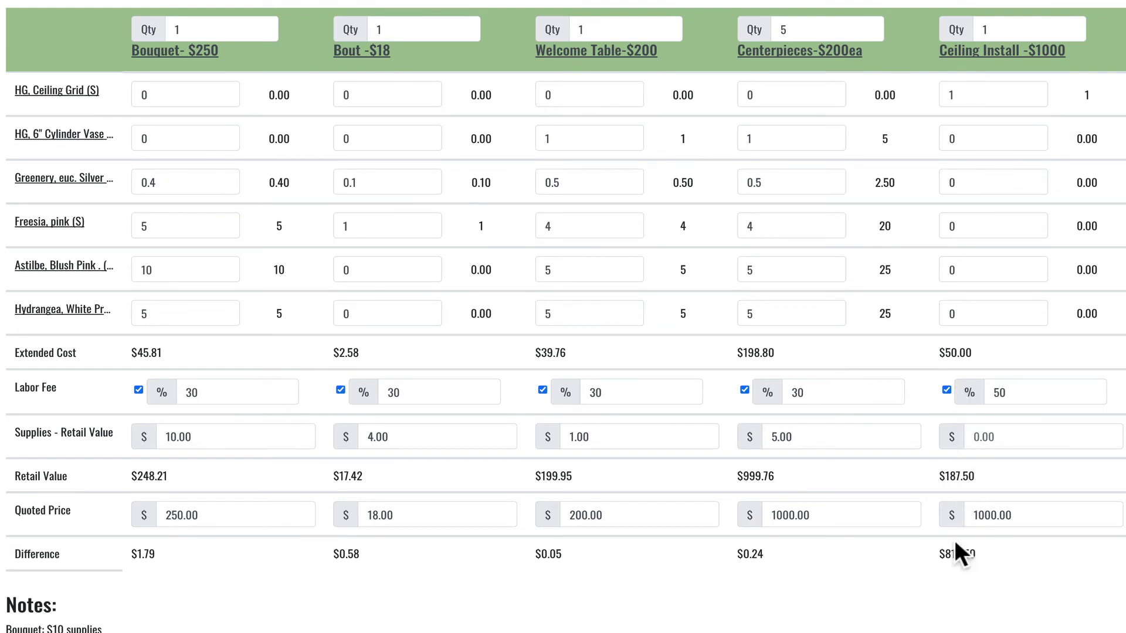
click(946, 388)
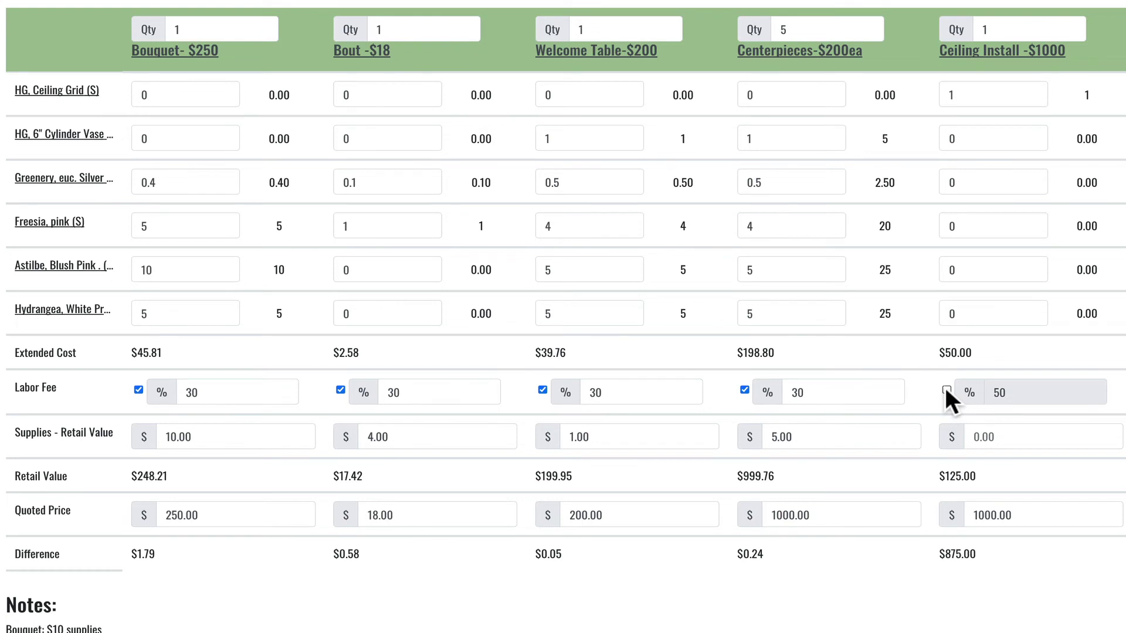
click(946, 388)
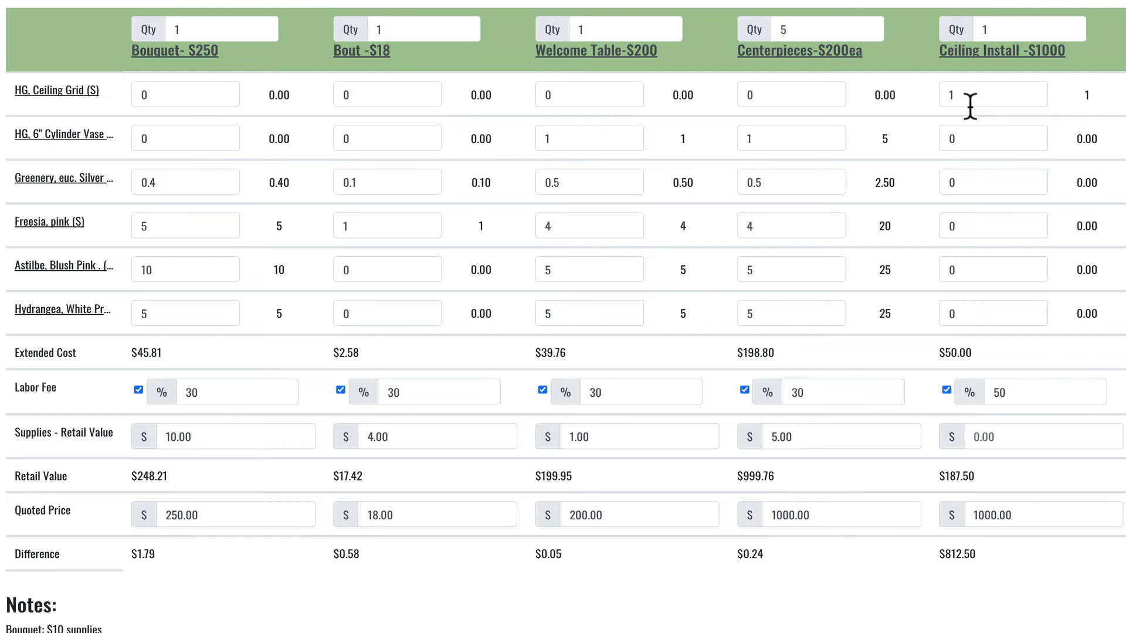
Step: Give Ceiling Install $50 supplies and 67 astilbe, bringing retail to $997.28
click(965, 274)
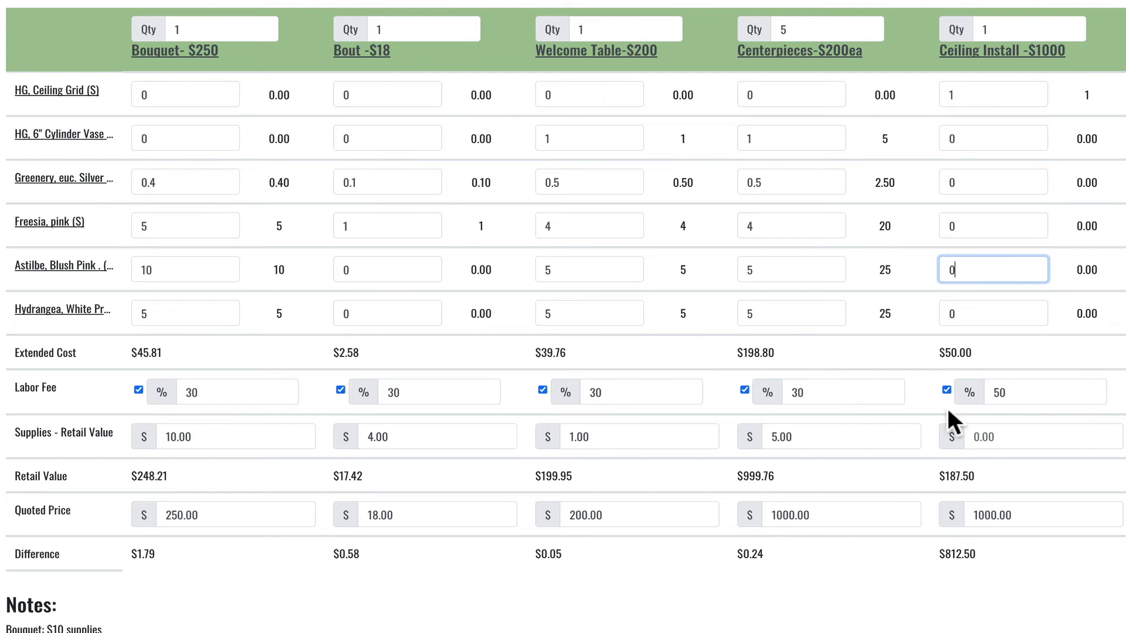
click(982, 437)
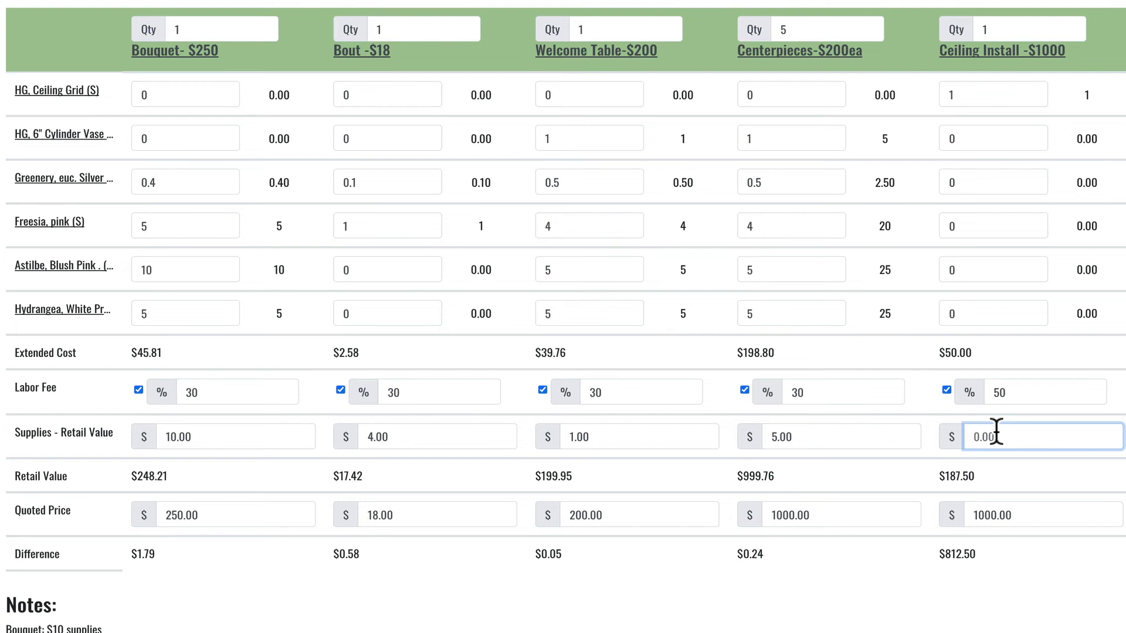
text(50)
click(927, 441)
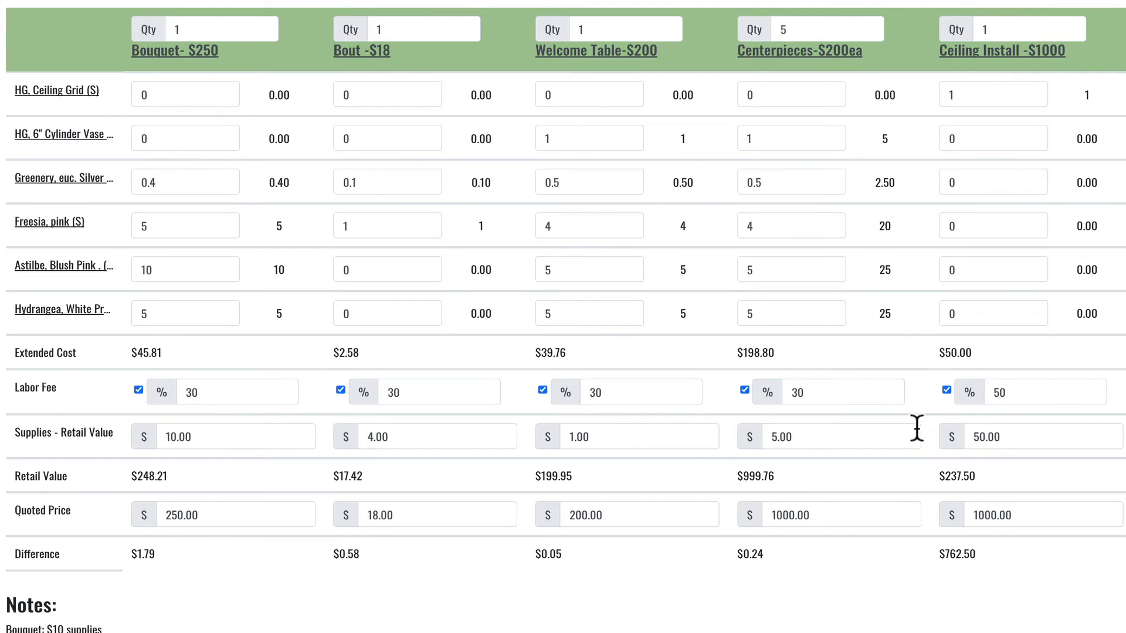
click(976, 271)
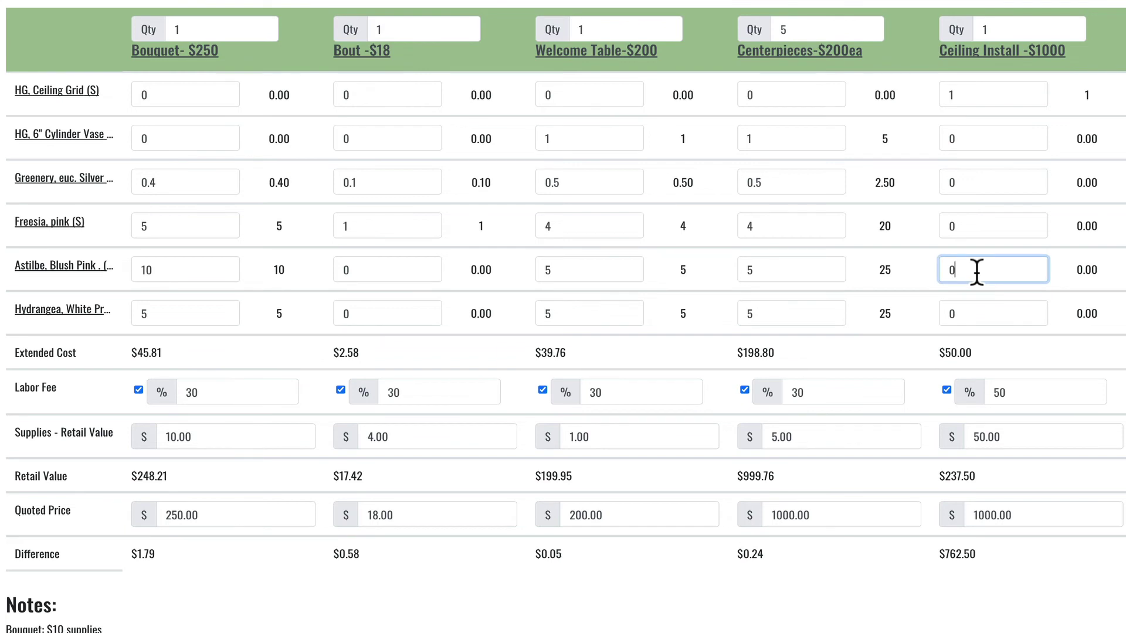
text(50)
click(905, 354)
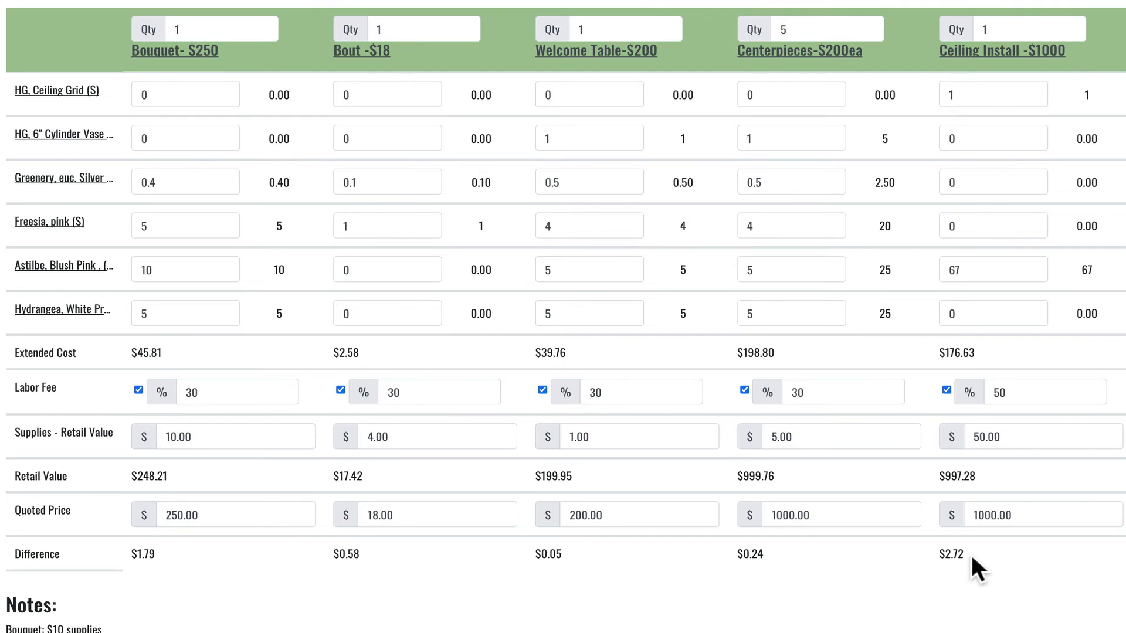
double_click(1021, 512)
key(BackSpace)
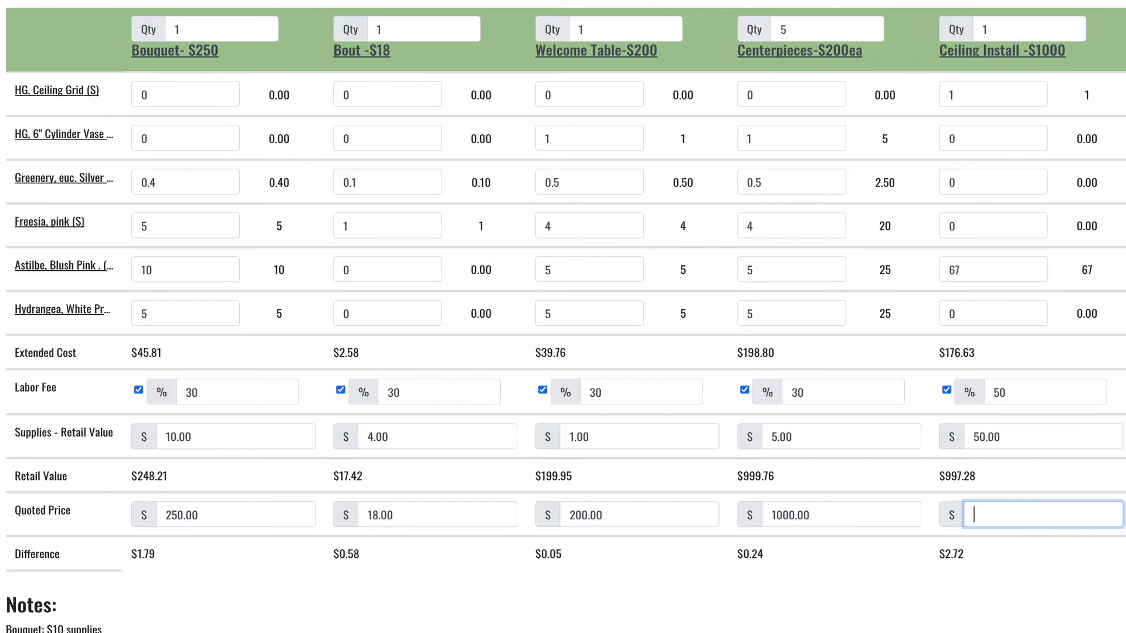
click(898, 583)
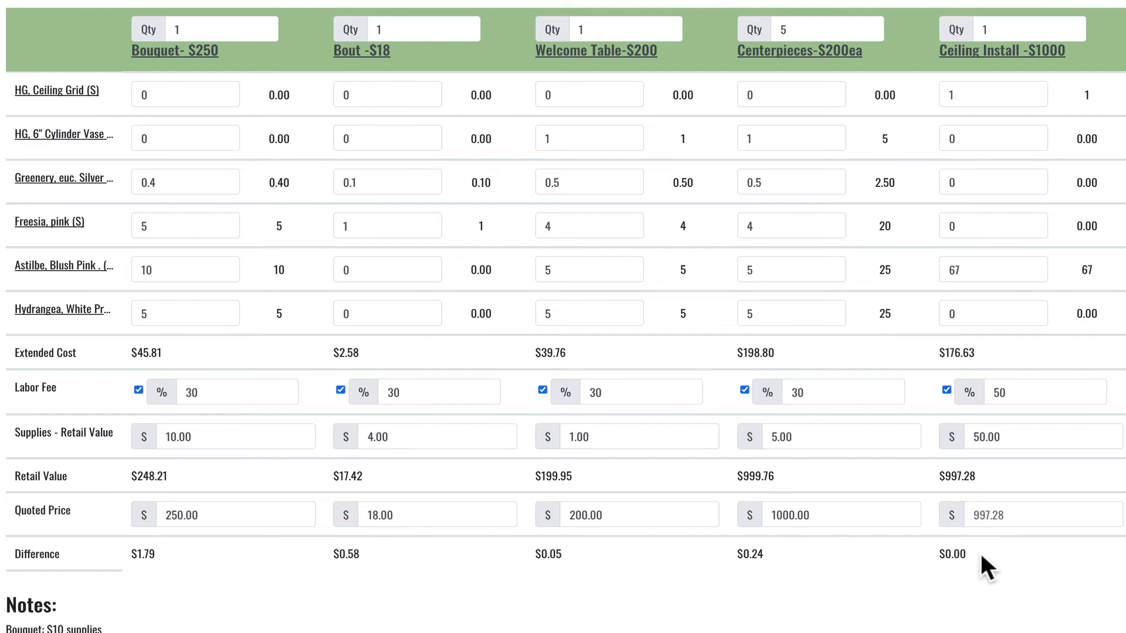
click(978, 515)
text(1)
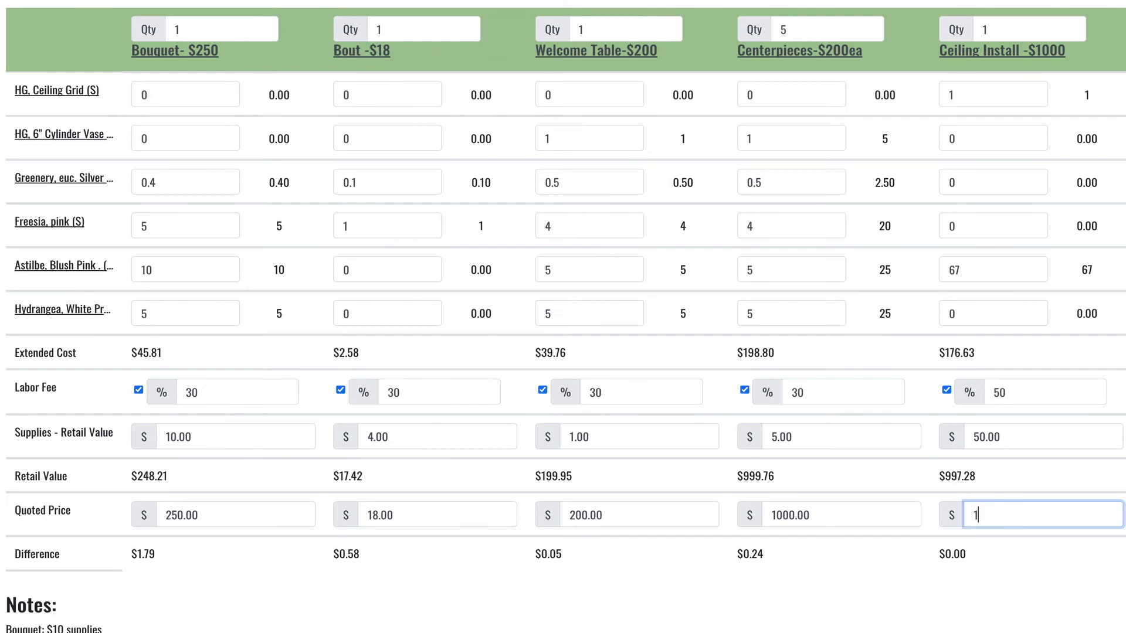
text(000)
click(907, 566)
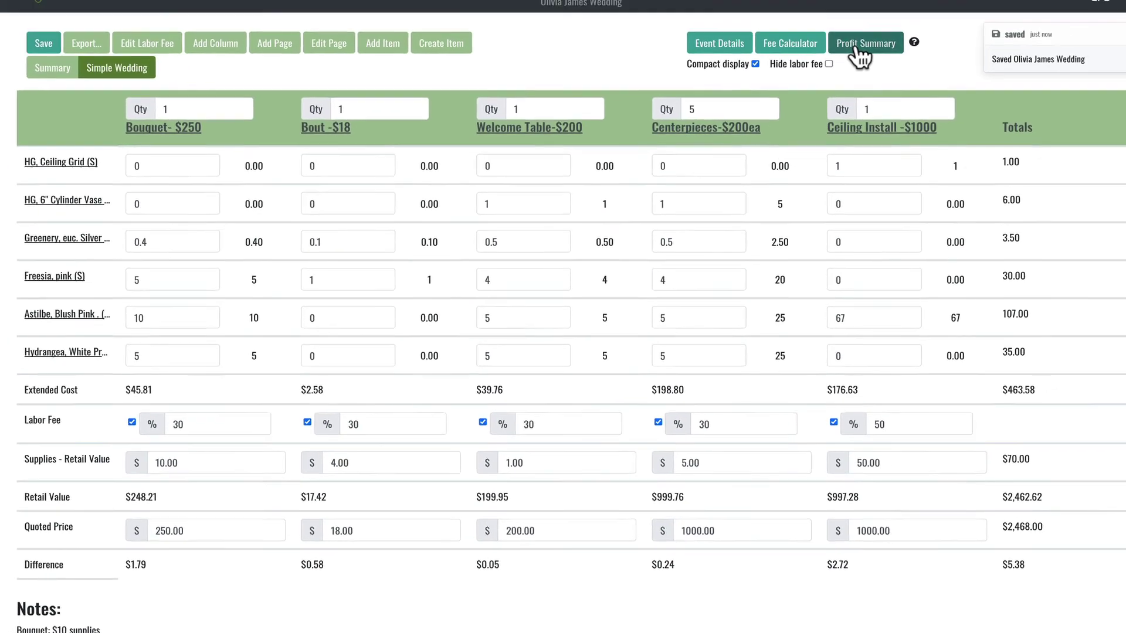
click(845, 65)
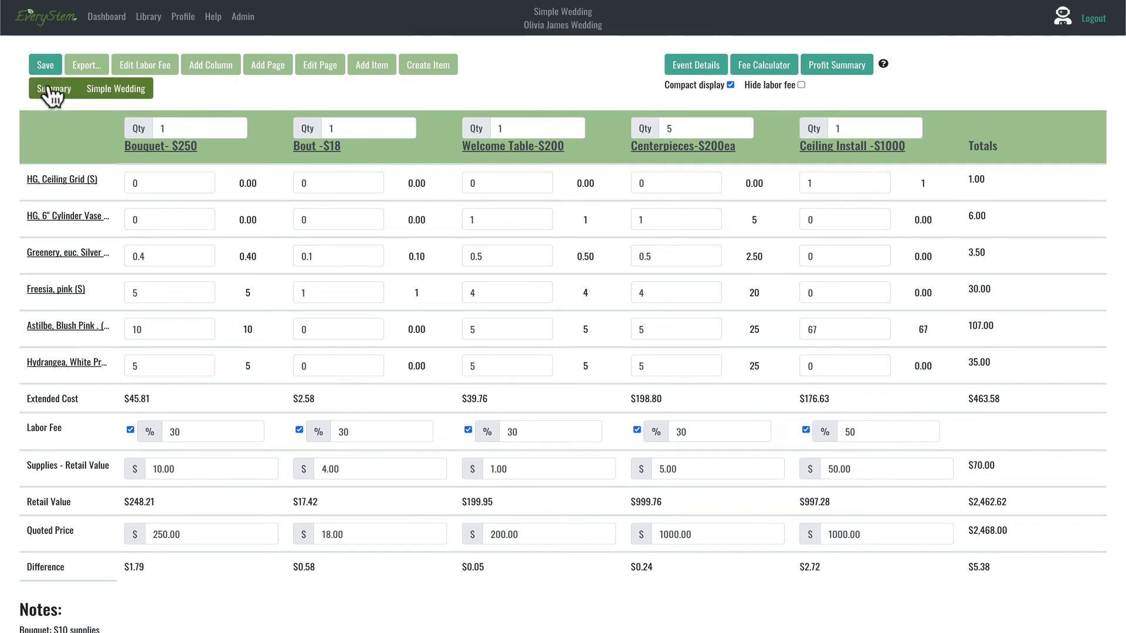
Step: Switch to the event Summary showing item order totals and overall cost, quote and profit
click(52, 89)
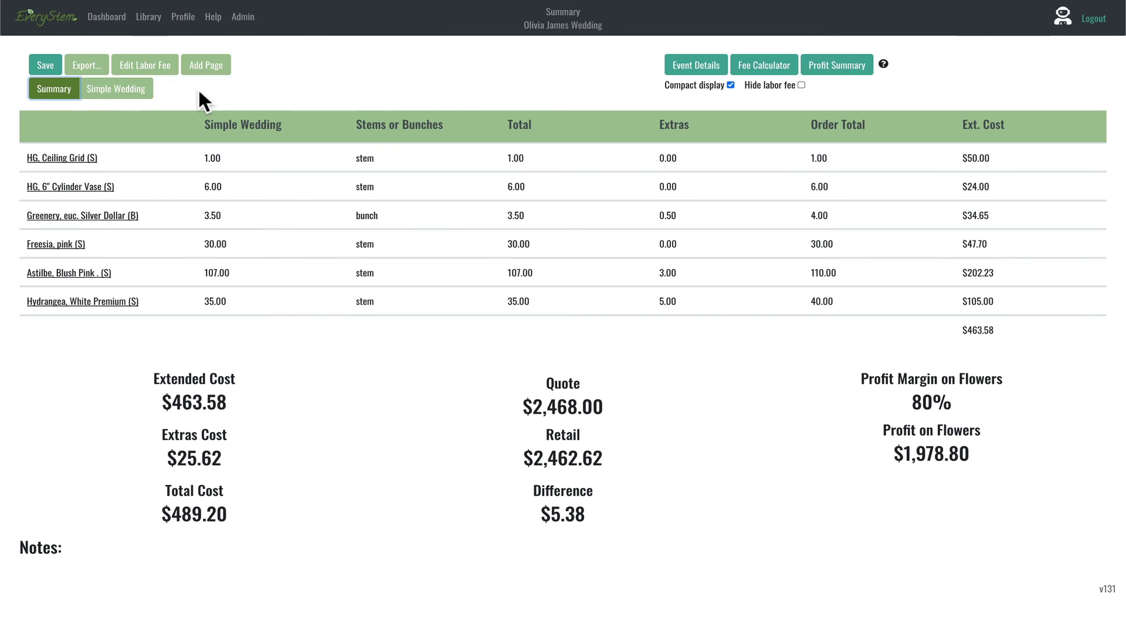
Step: Add a new event page named 'Brunch', then return to the Summary
click(205, 65)
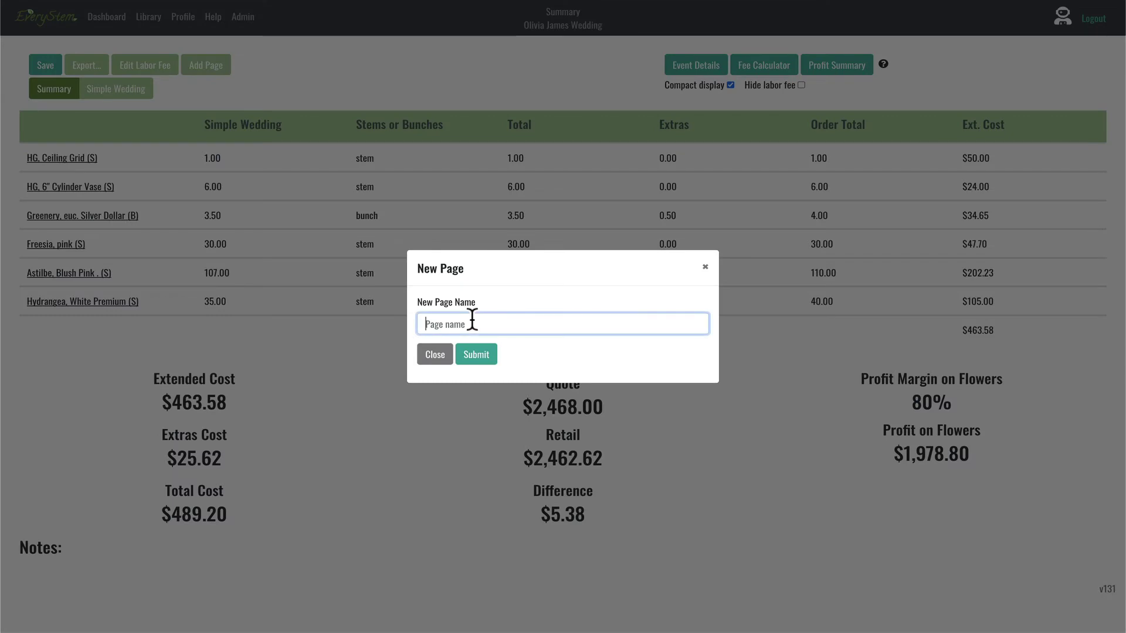
text(Brunch)
click(476, 354)
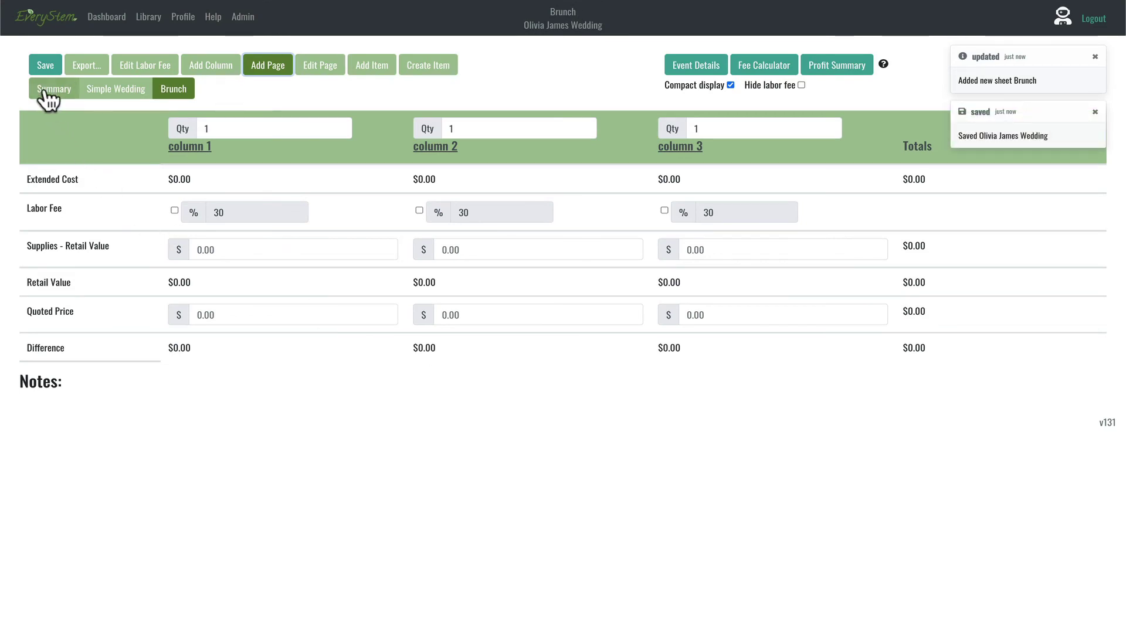
click(47, 90)
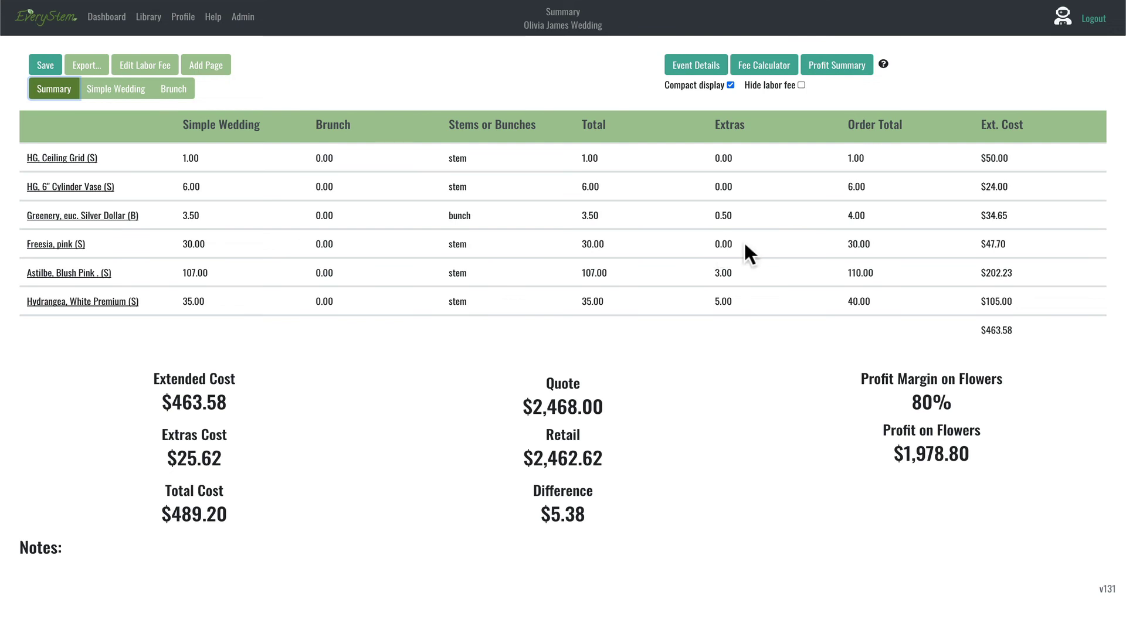
double_click(718, 242)
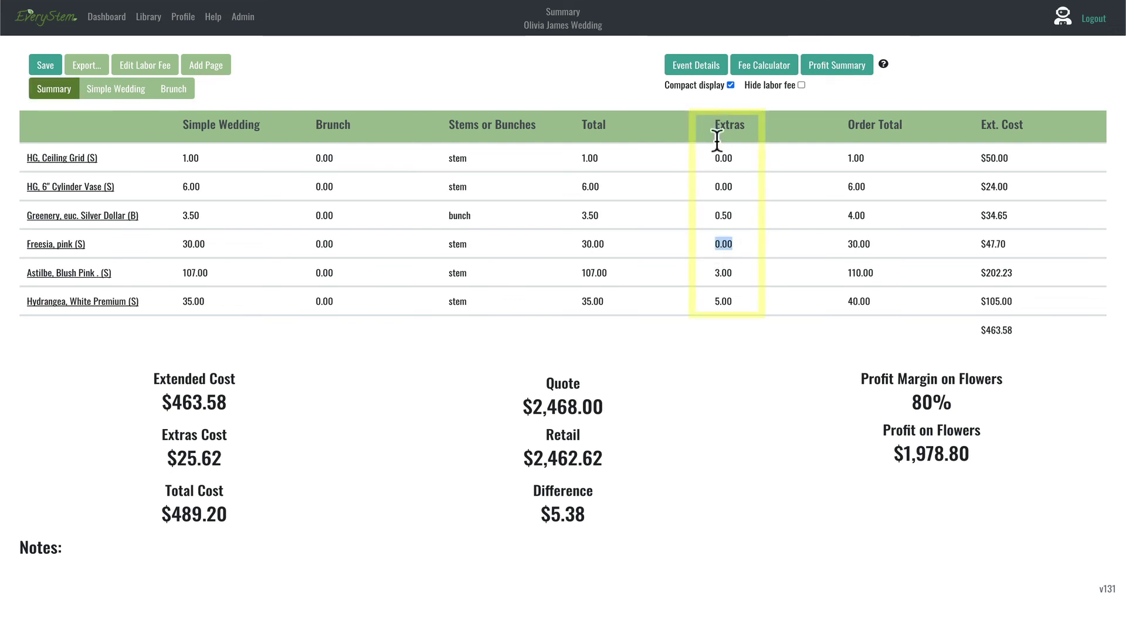
click(727, 323)
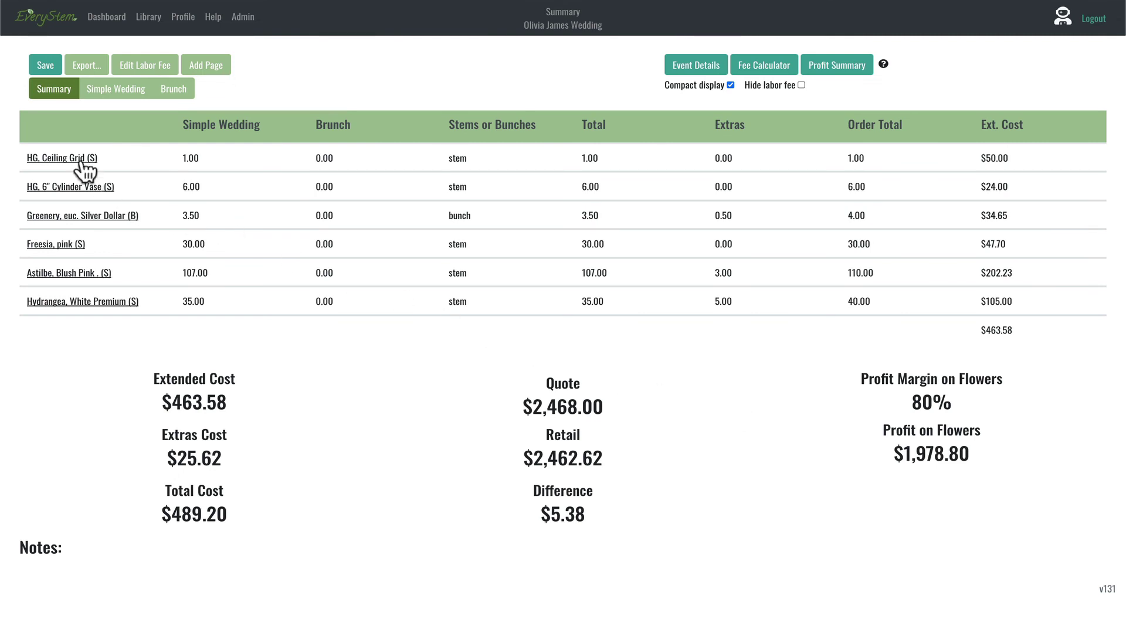
Step: Try the Vendor report with prices, then Detail (recipes only), and close the Export dialog unexported
click(86, 65)
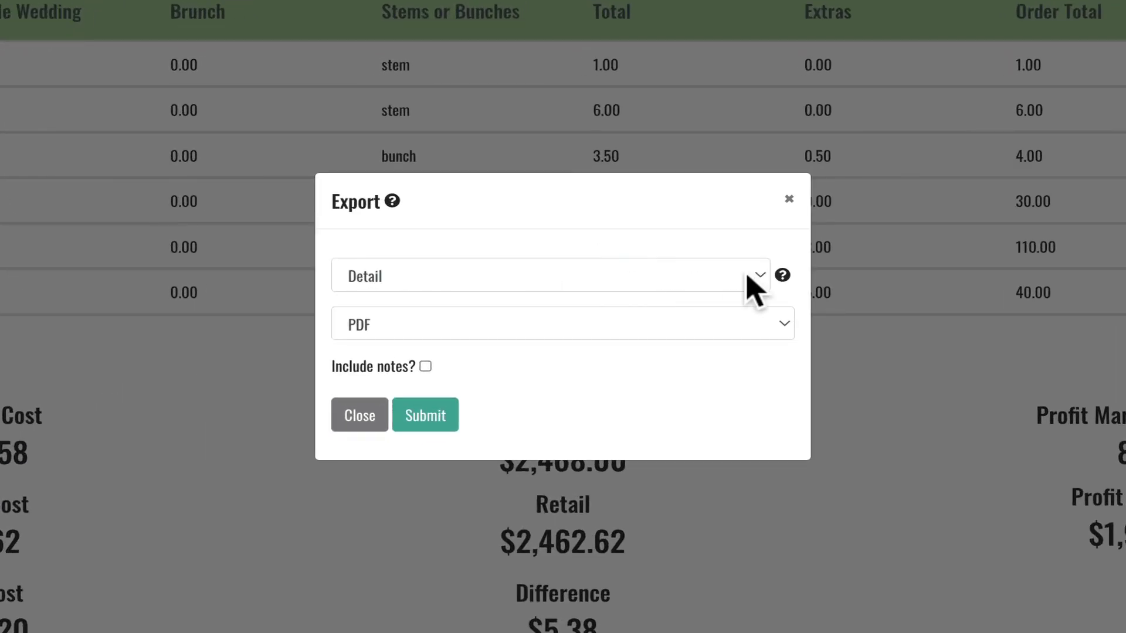
click(687, 289)
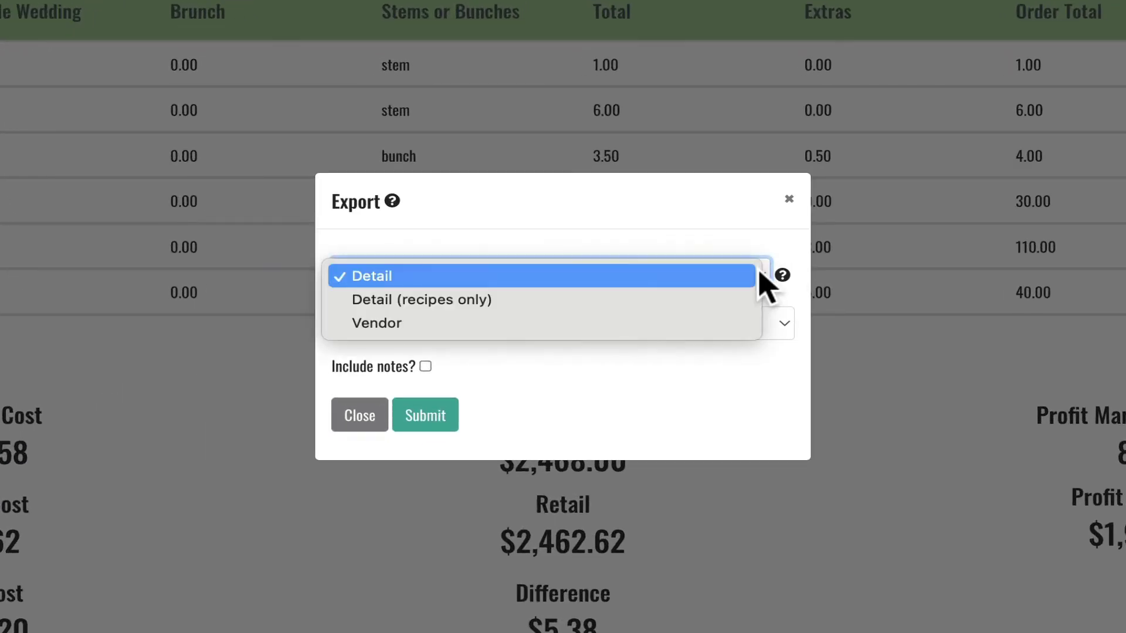
click(711, 323)
click(429, 439)
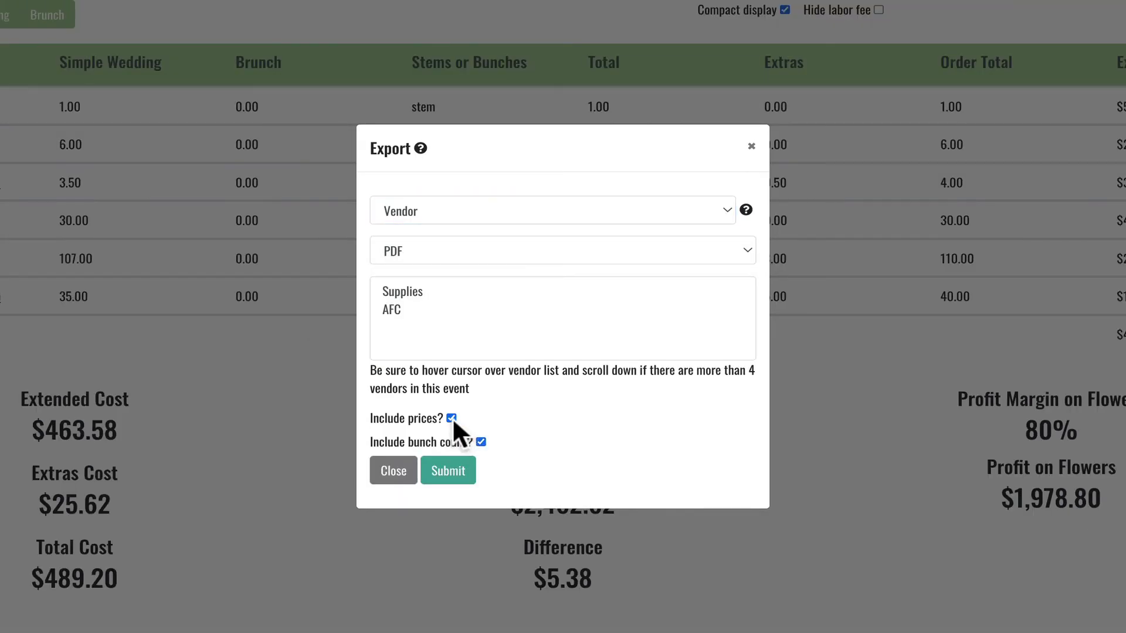
click(727, 209)
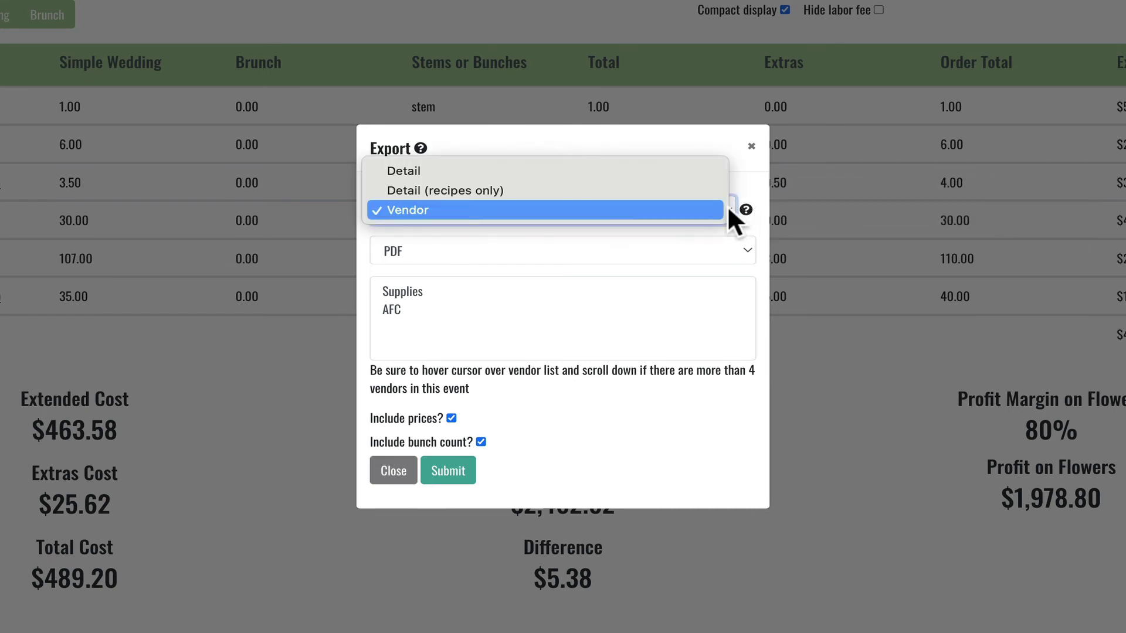
click(677, 190)
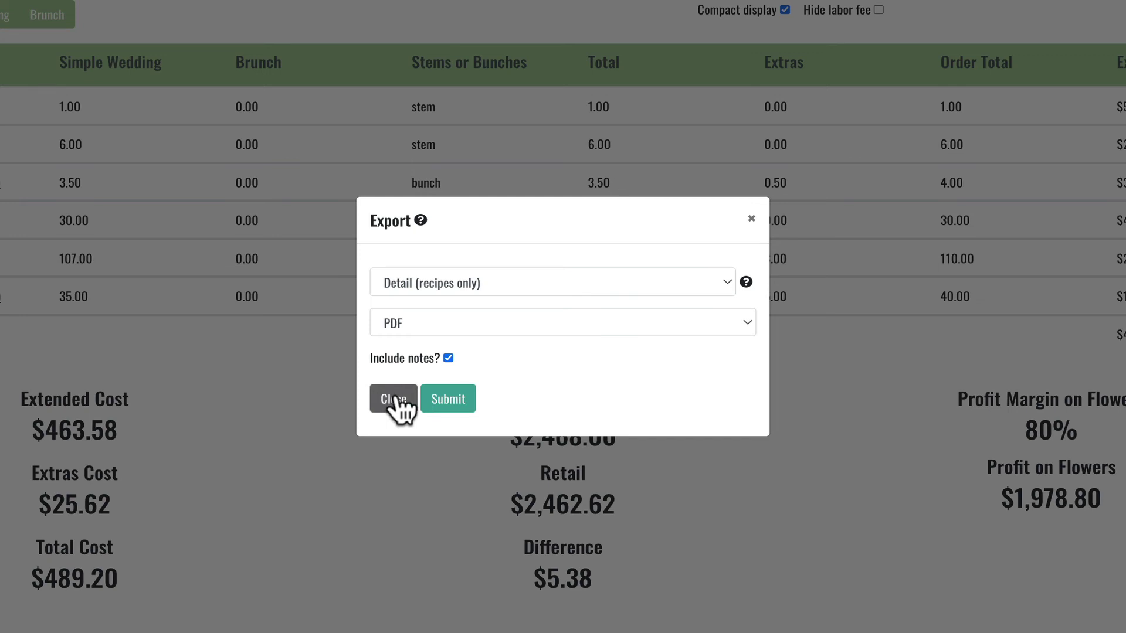
click(395, 399)
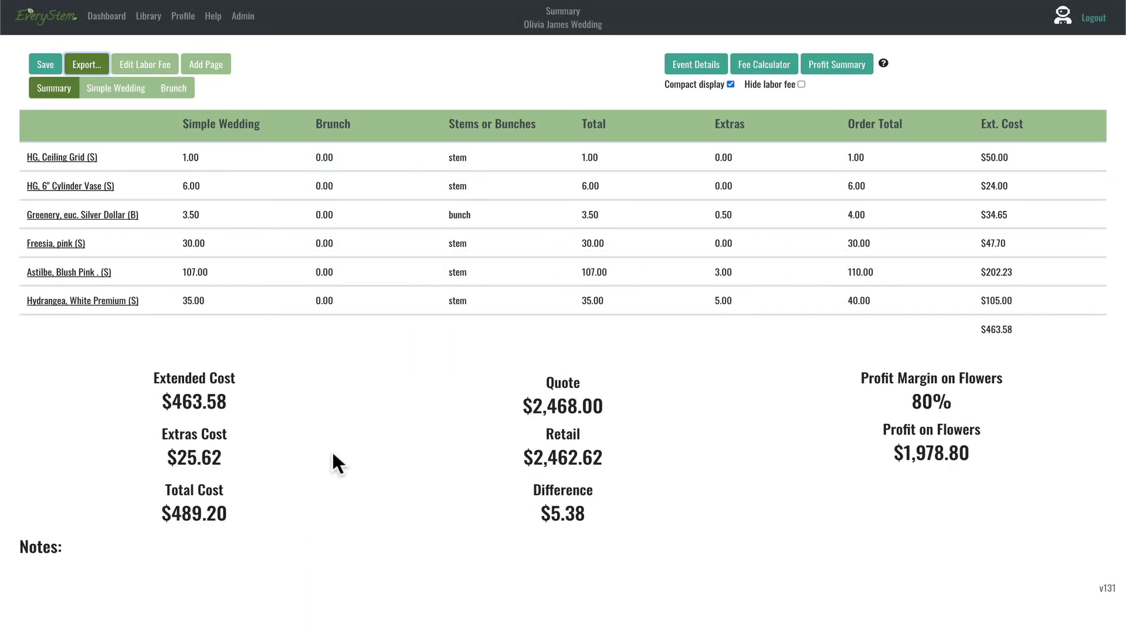
Step: Copy the wedding event from the Dashboard as '... - BULK ORDER' and open the new copy
click(105, 16)
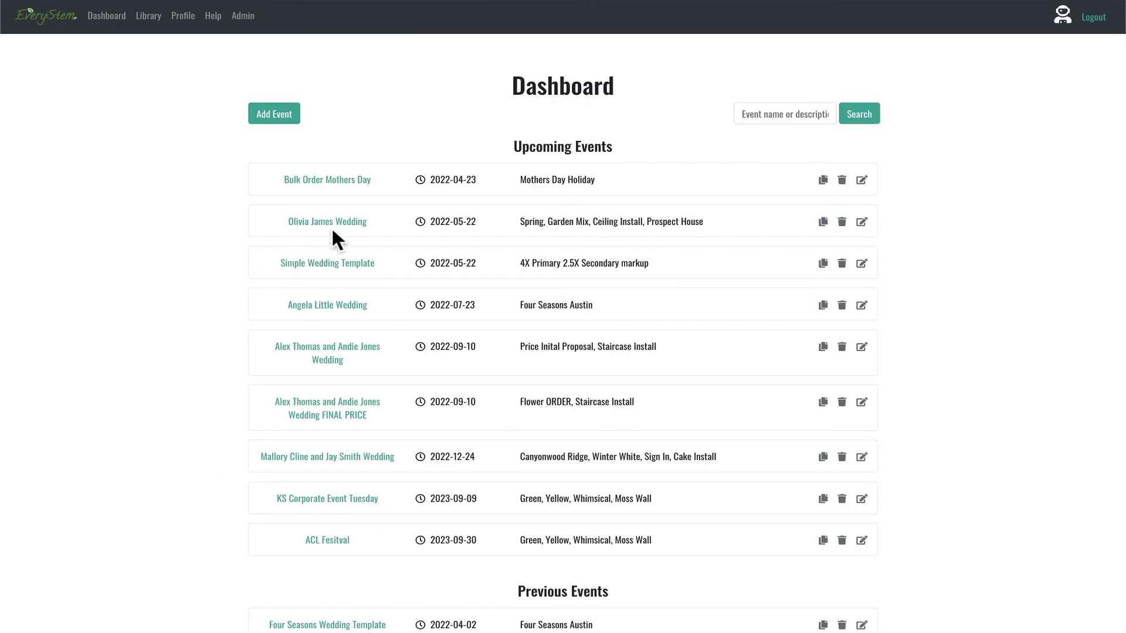
click(822, 222)
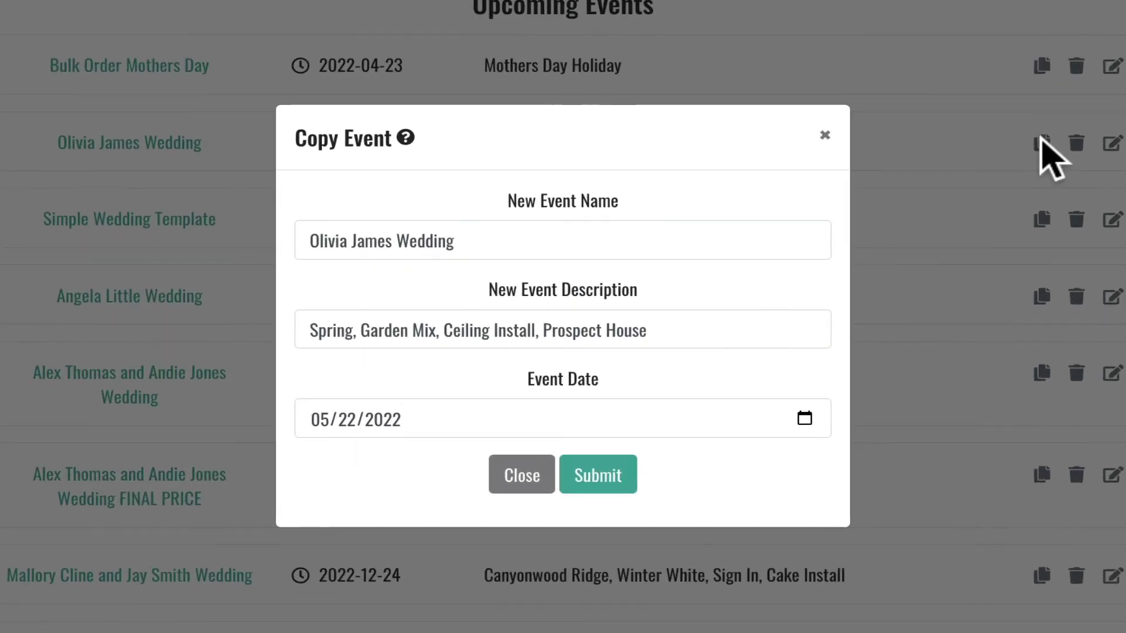
click(503, 236)
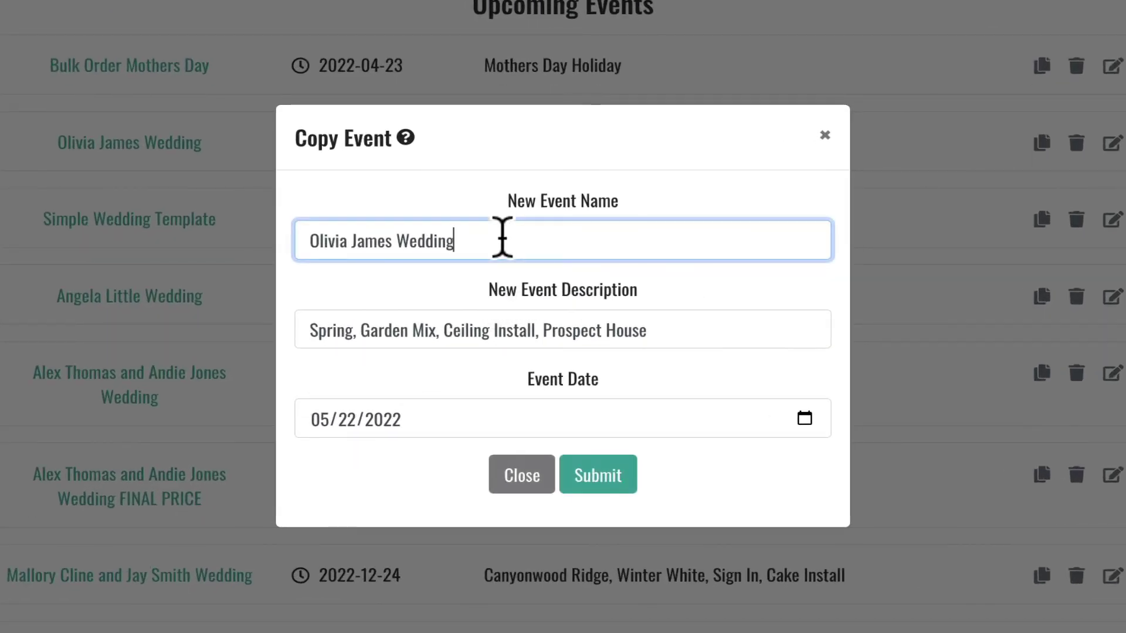
text(- BULK OR)
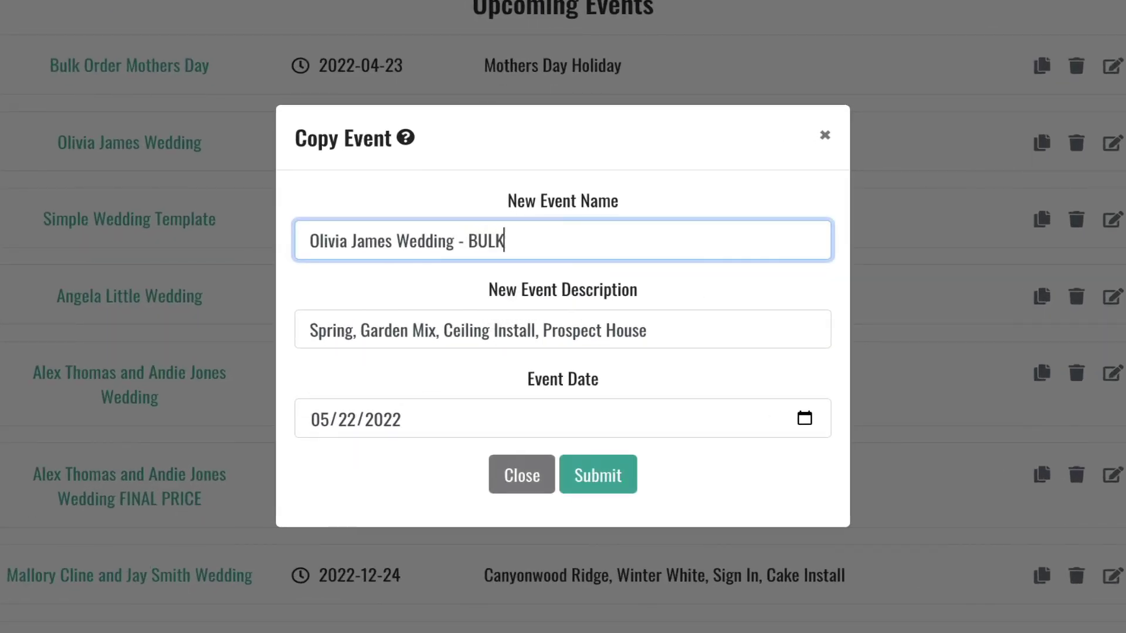
text(DER)
click(598, 475)
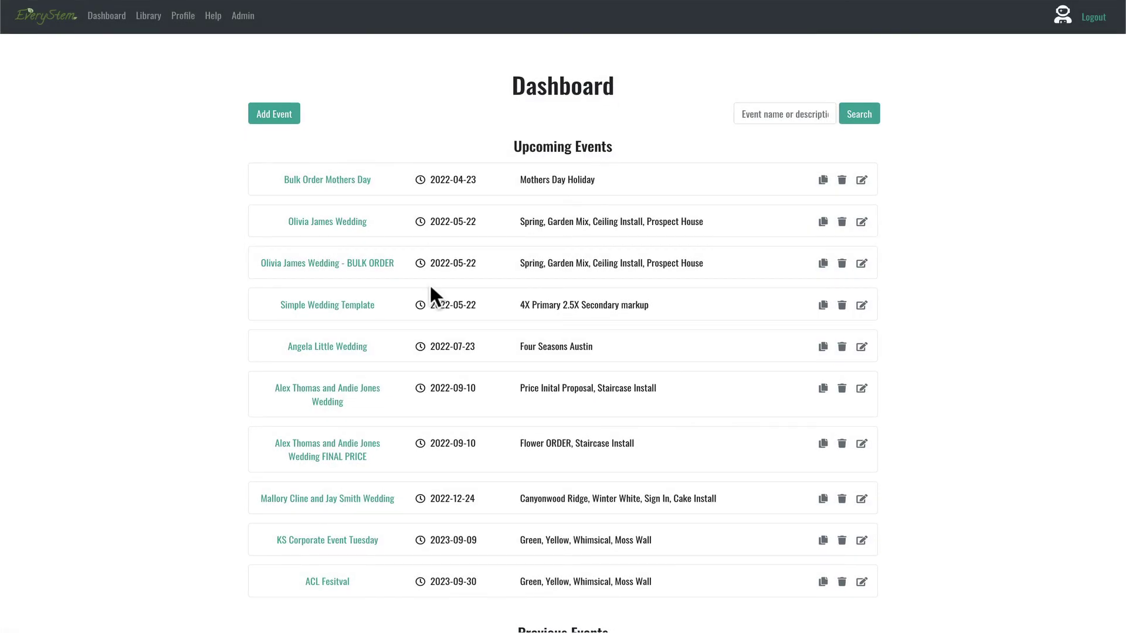
click(355, 222)
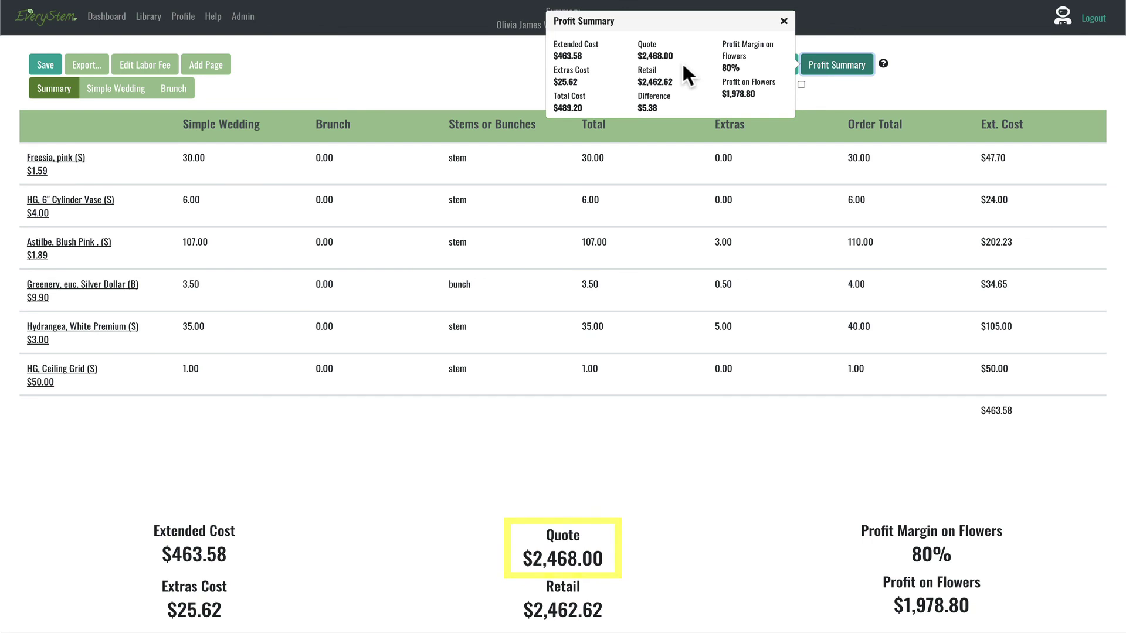
Step: Remove the Brunch sheet from the BULK ORDER event and return to Simple Wedding
click(174, 88)
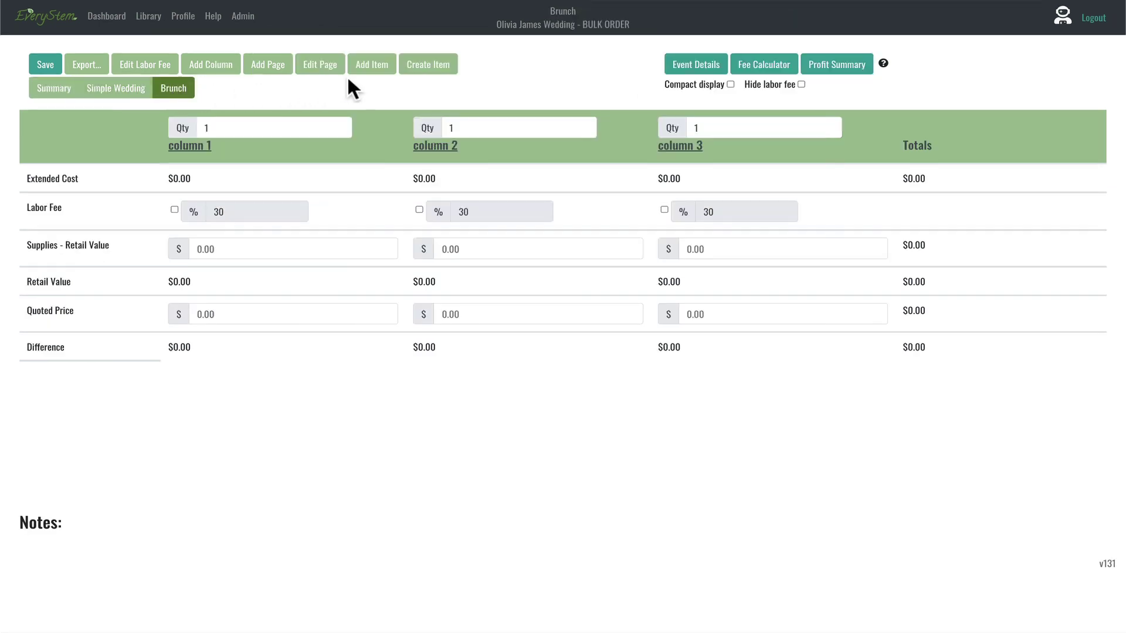
click(319, 64)
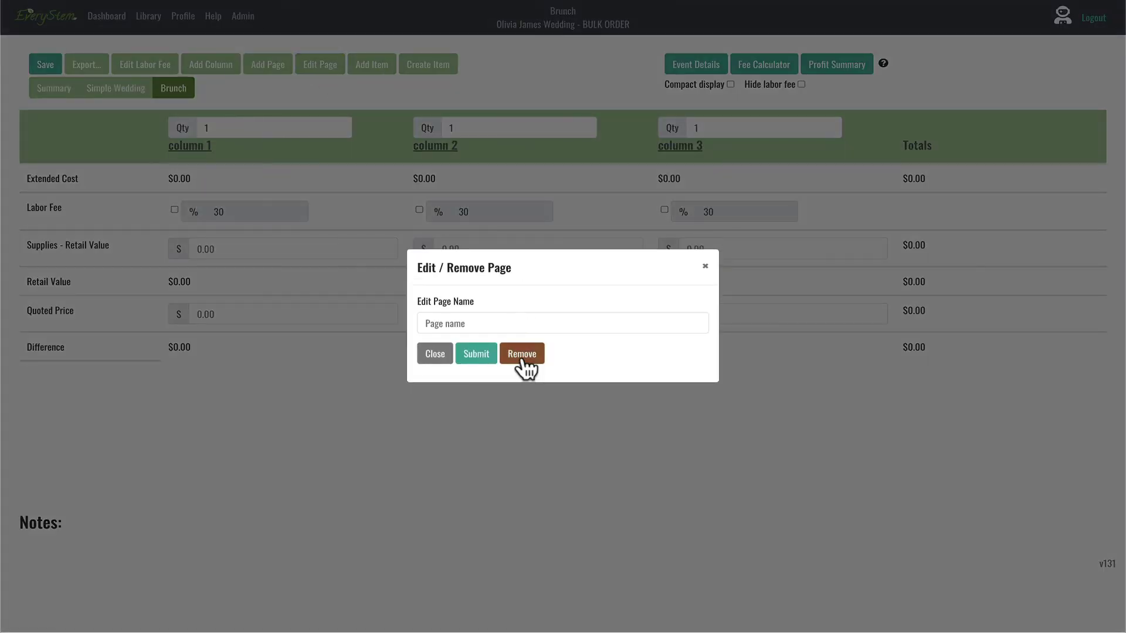
click(521, 354)
click(472, 337)
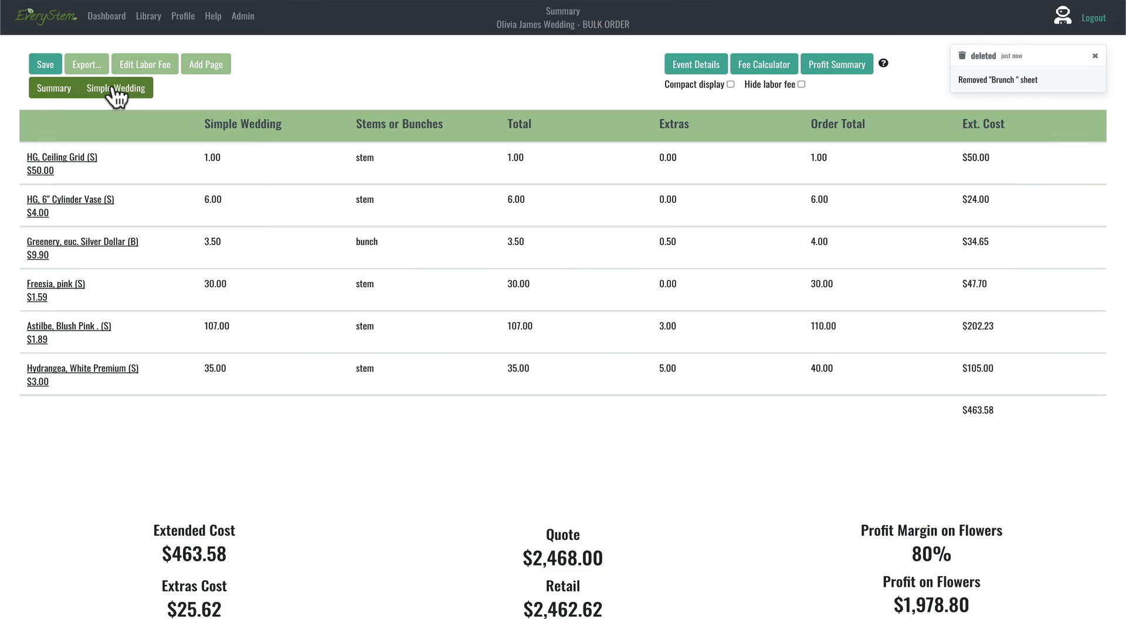
click(116, 91)
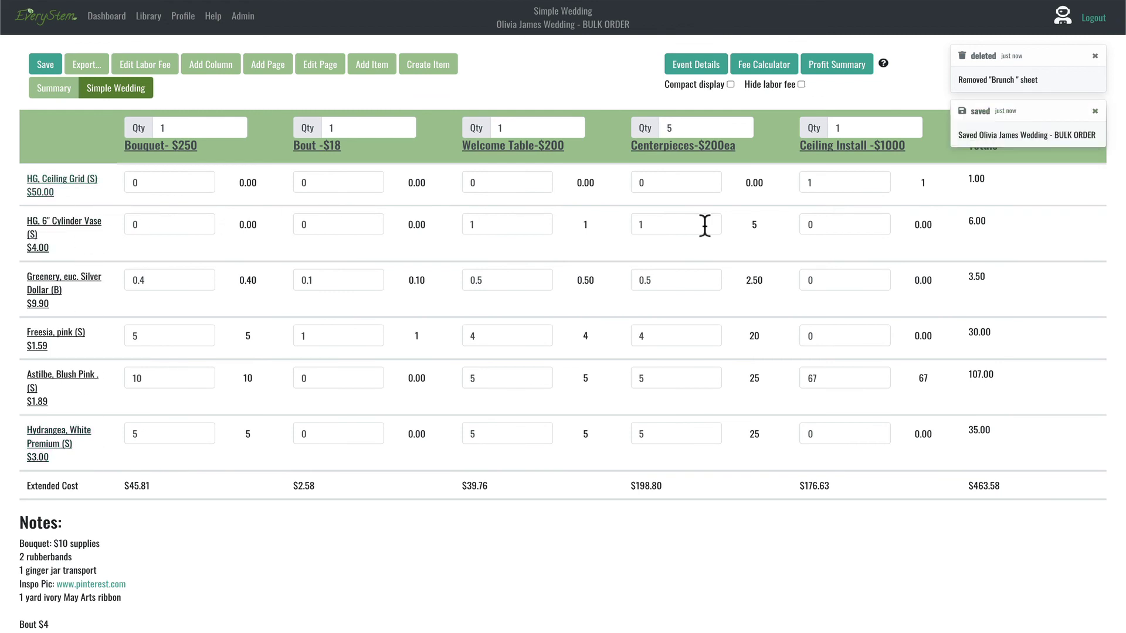
Step: Delete the Bout -$18 column and rename the Bouquet- $250 column to WEDDING
click(321, 146)
click(516, 350)
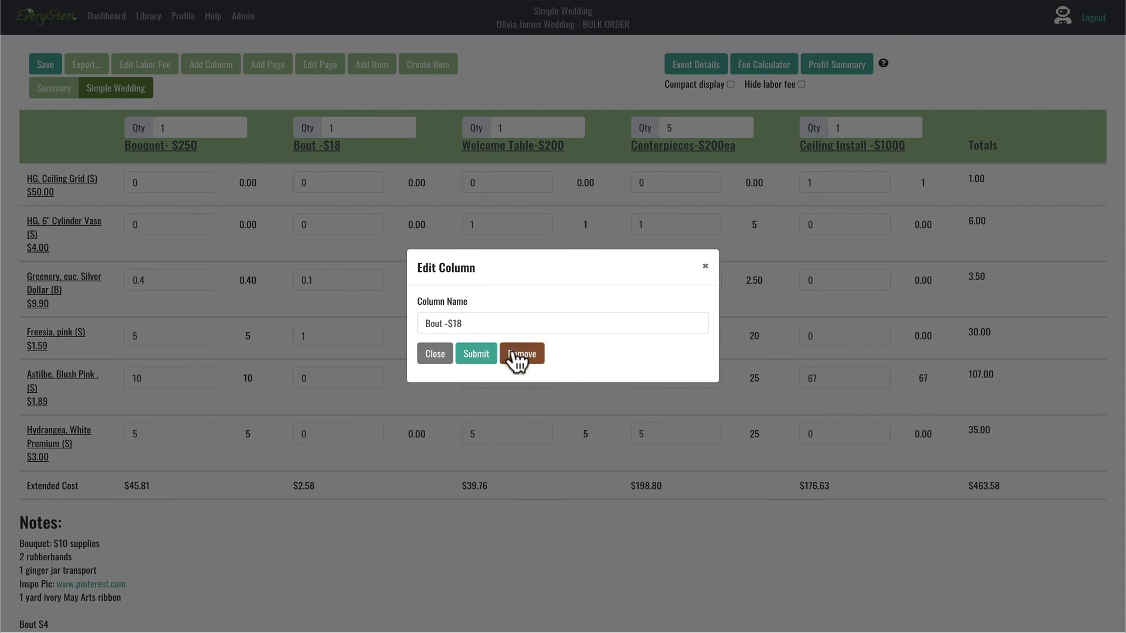
click(468, 330)
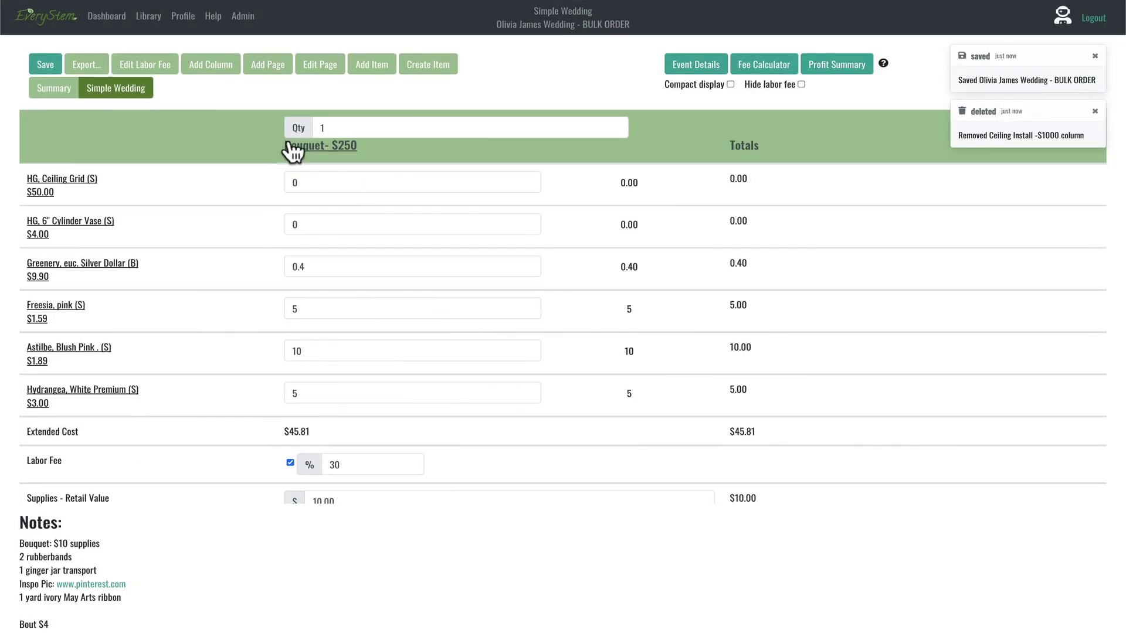
click(293, 146)
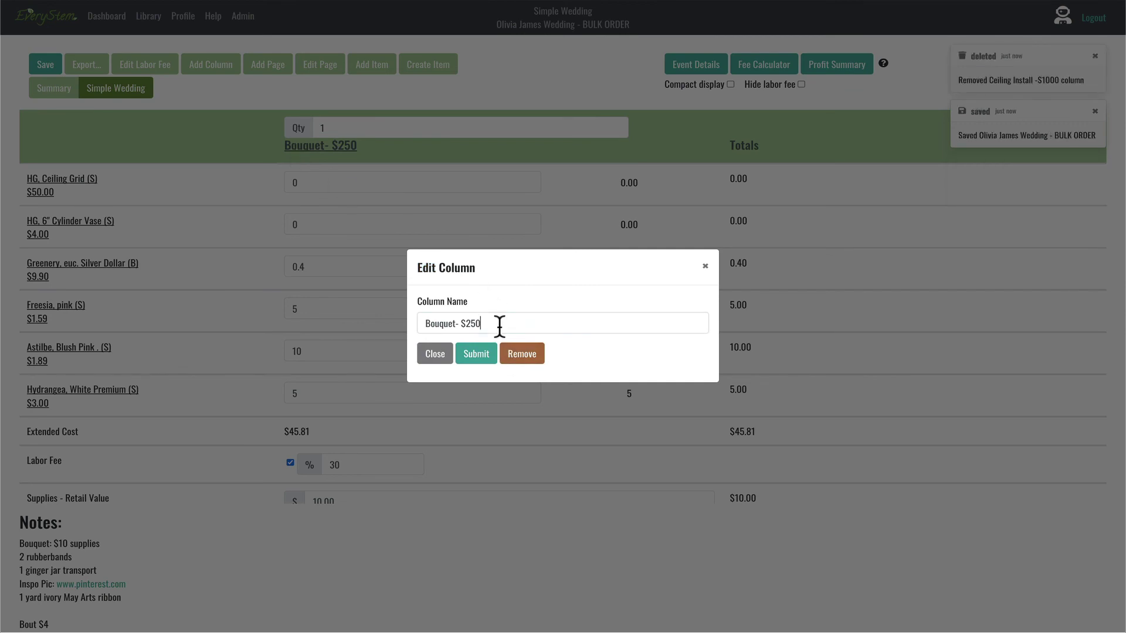
triple_click(499, 326)
key(BackSpace)
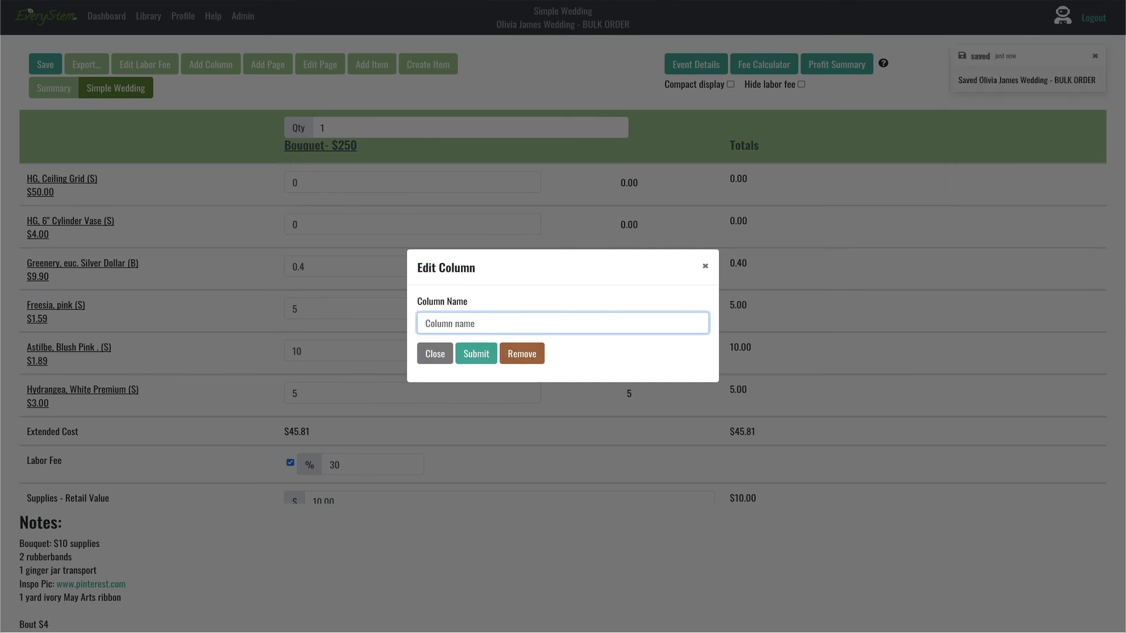
text(WEDDING)
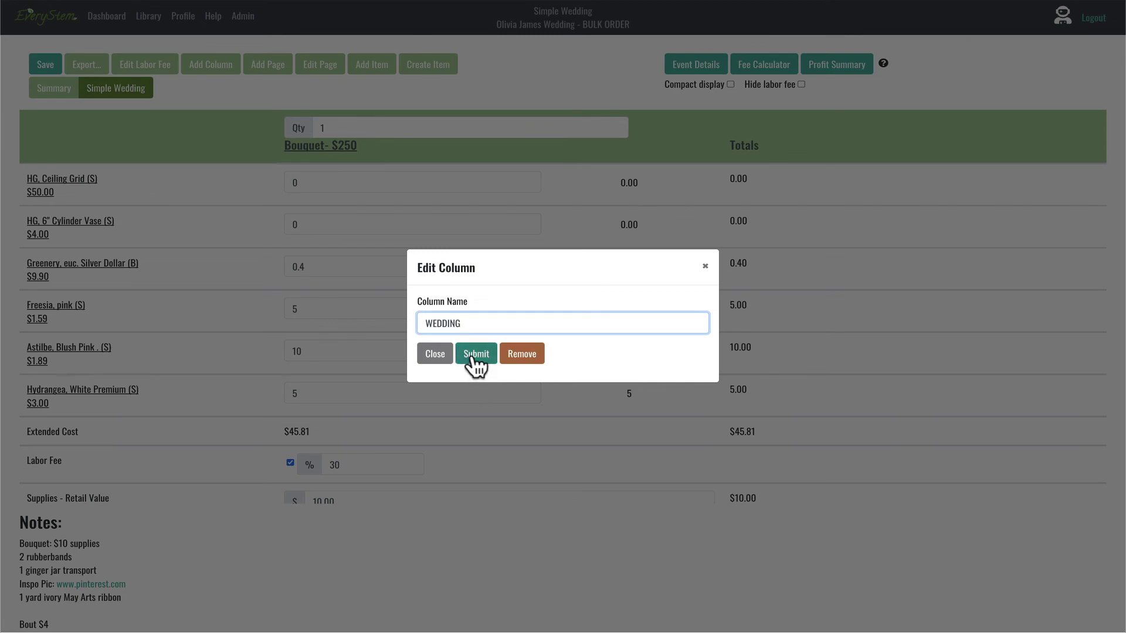
click(473, 354)
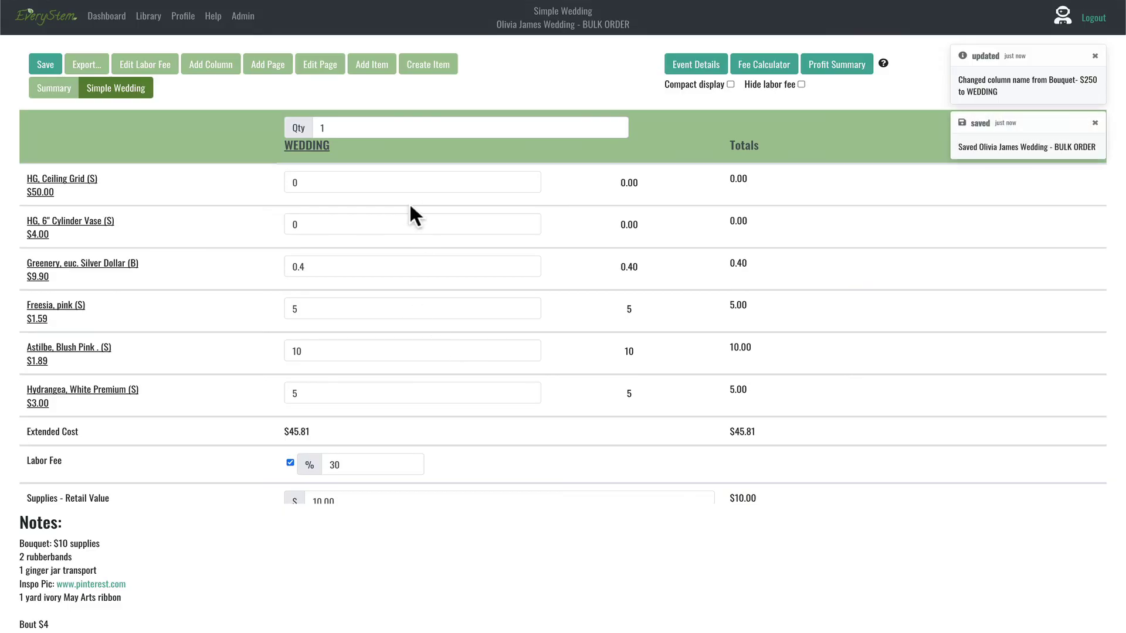
Step: Set the Greenery, Freesia, Astilbe and Hydrangea quantities to 0
click(314, 269)
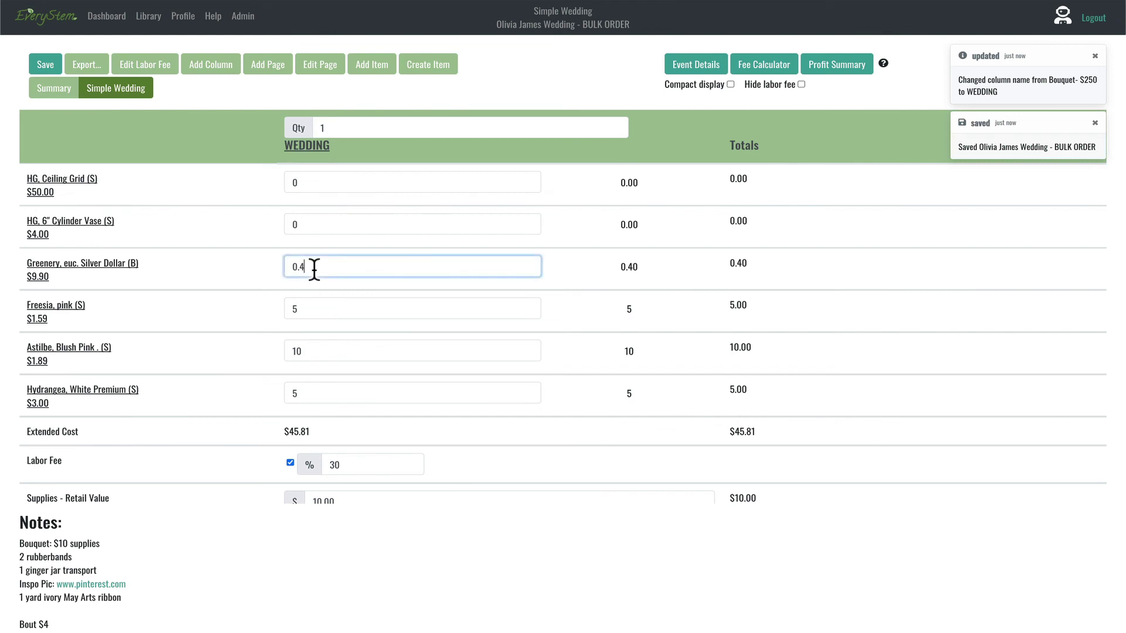
key(BackSpace)
key(BackSpace)
click(308, 309)
key(BackSpace)
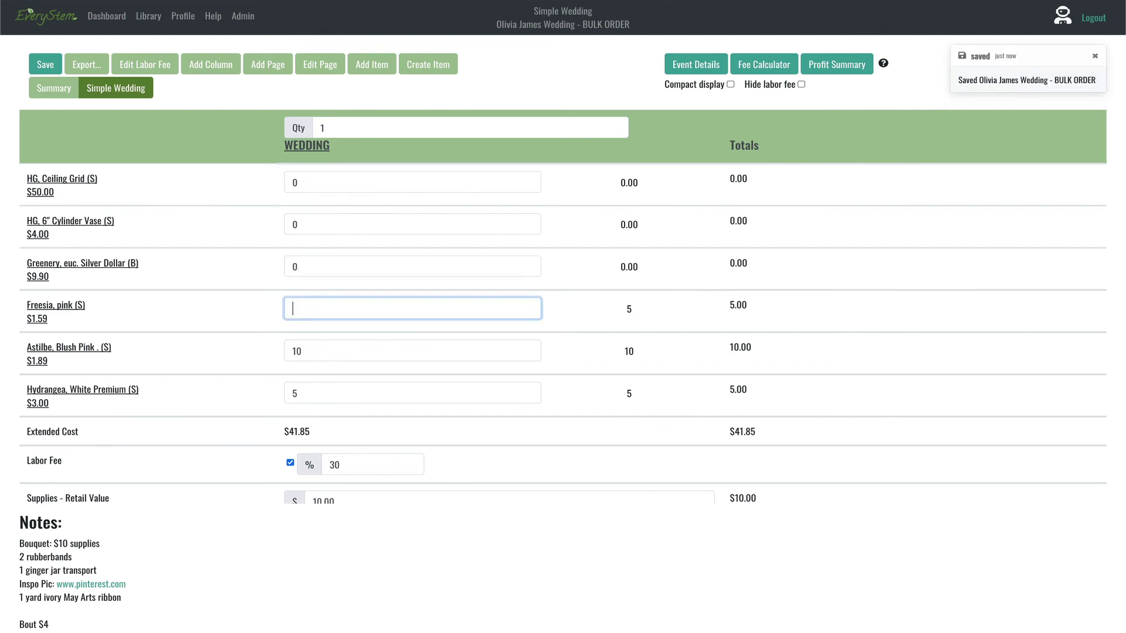
text(0)
click(306, 352)
key(BackSpace)
key(BackSpace)
text(0)
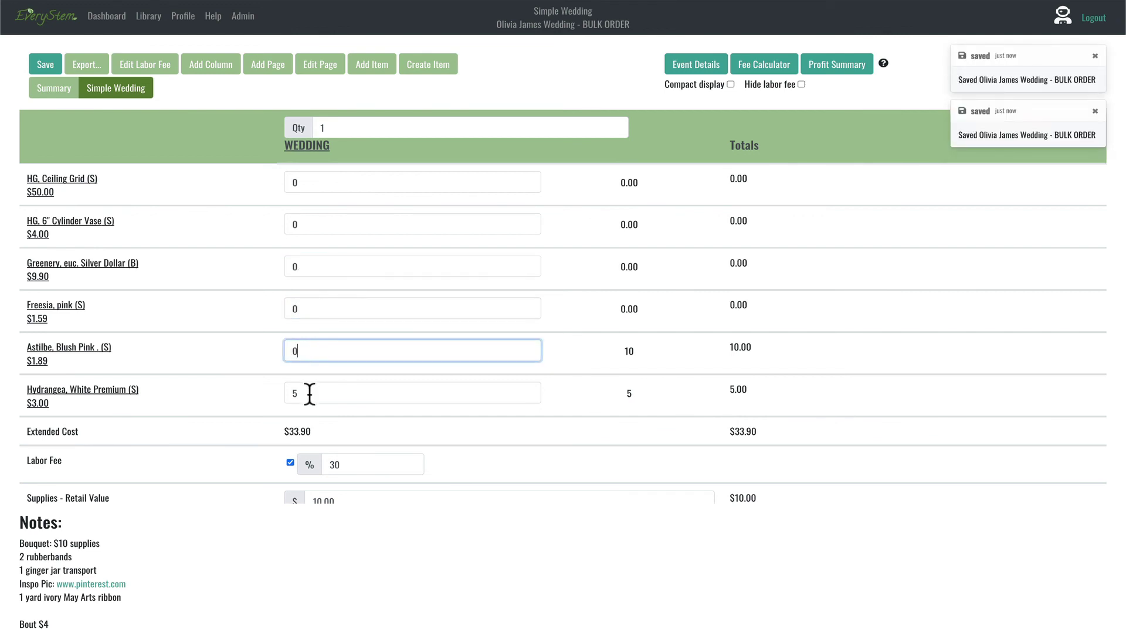
click(309, 393)
key(BackSpace)
text(0)
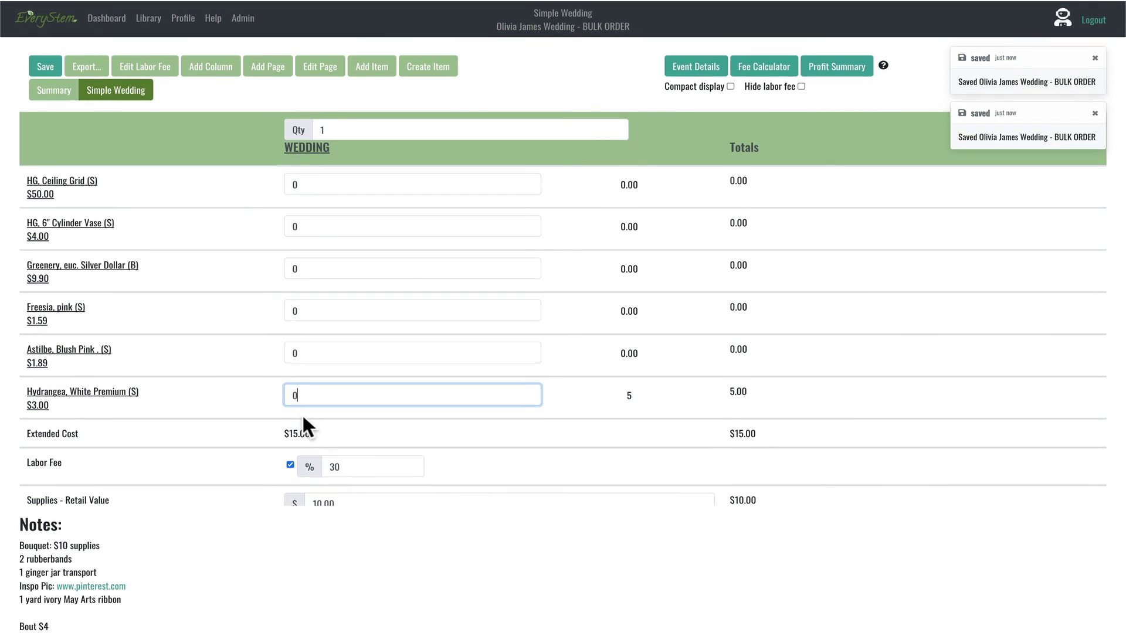
Step: Clear the 10.00 supplies retail value in the WEDDING column
scroll(302, 414, down, 2)
double_click(347, 382)
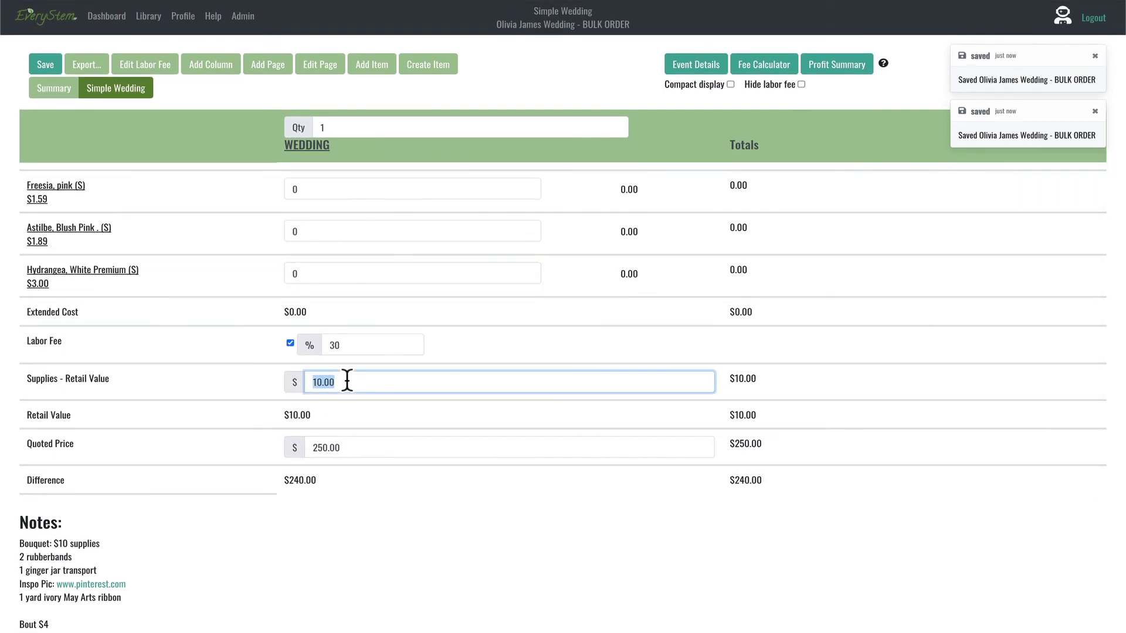
key(BackSpace)
click(291, 564)
scroll(288, 557, down, 2)
scroll(289, 557, up, 2)
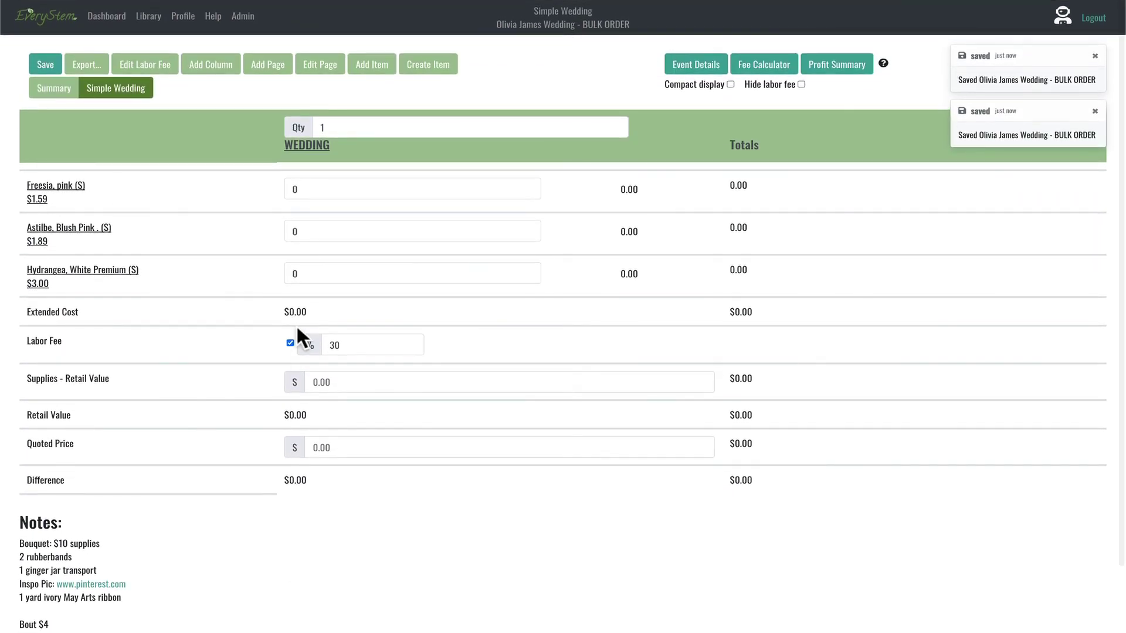
scroll(297, 318, up, 2)
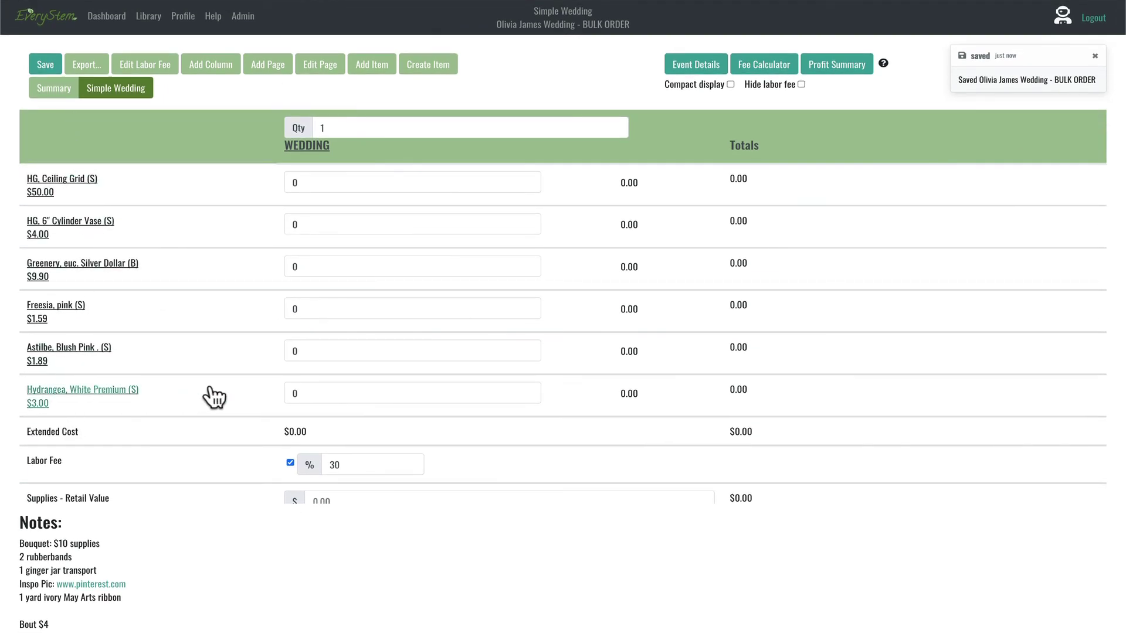
click(306, 183)
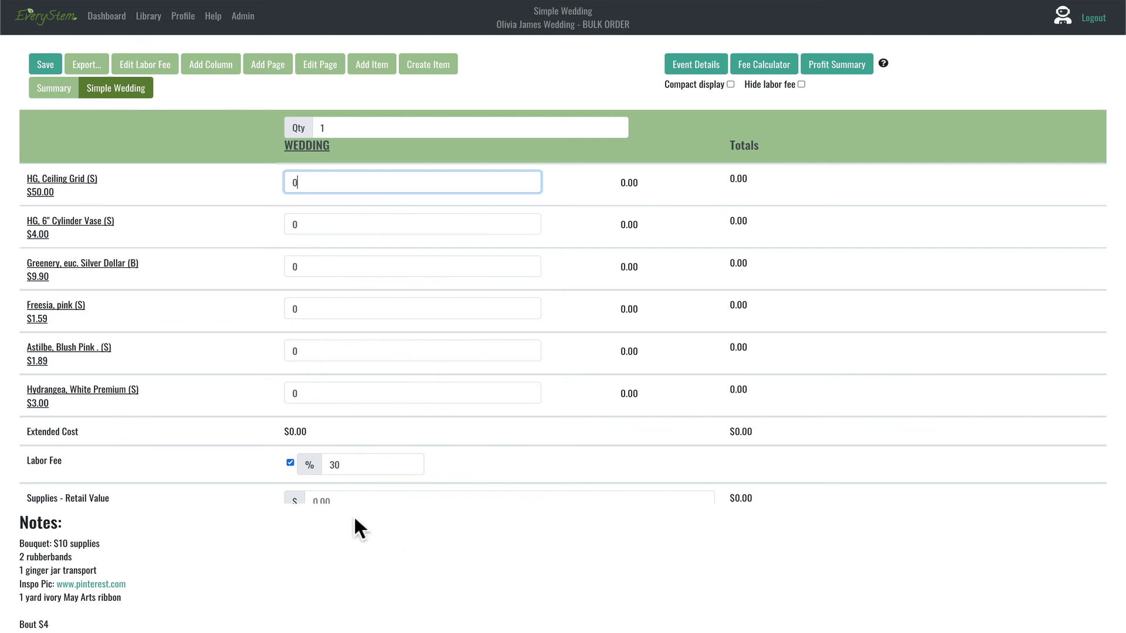
scroll(326, 392, up, 2)
scroll(325, 391, down, 3)
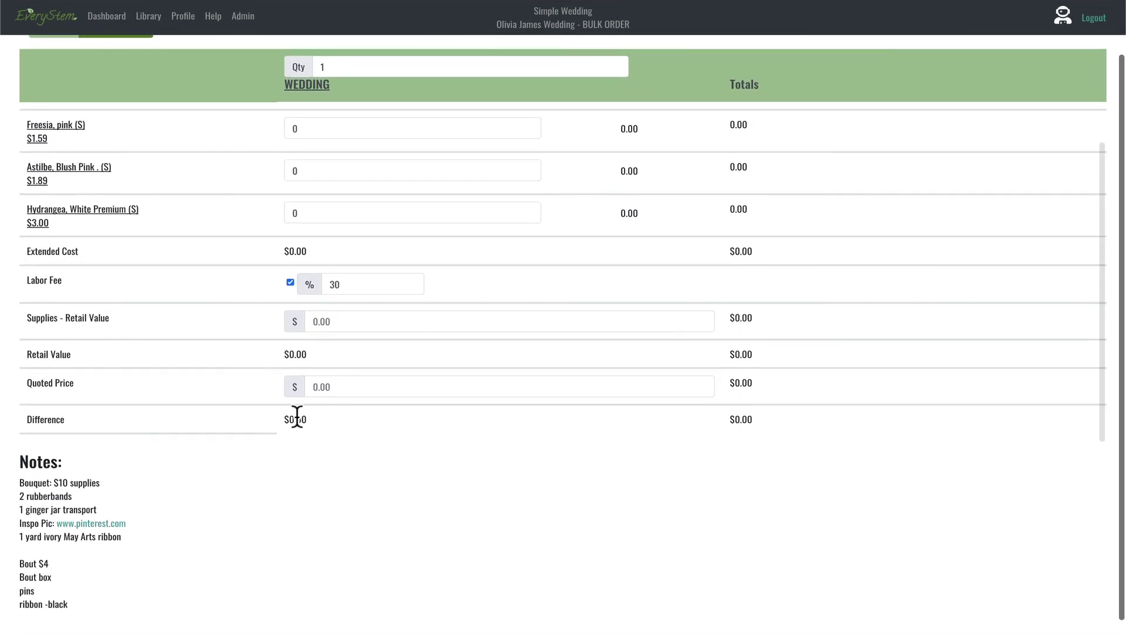
Step: Enter a quoted price of 2468.00 and a supplies retail value of 25
click(351, 389)
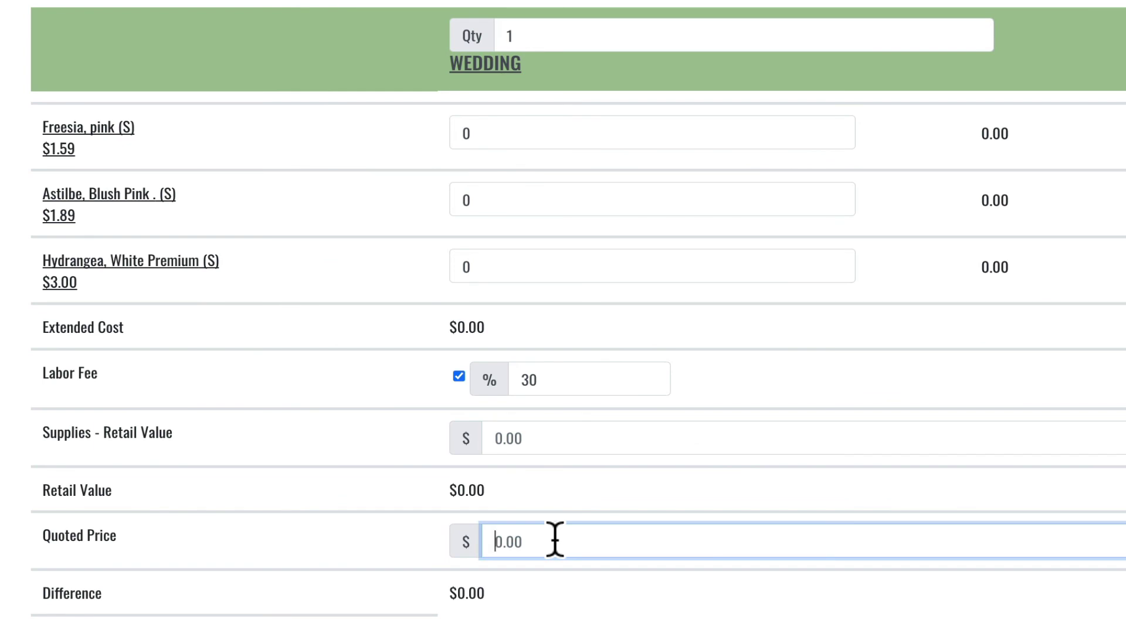
text(2468)
key(Tab)
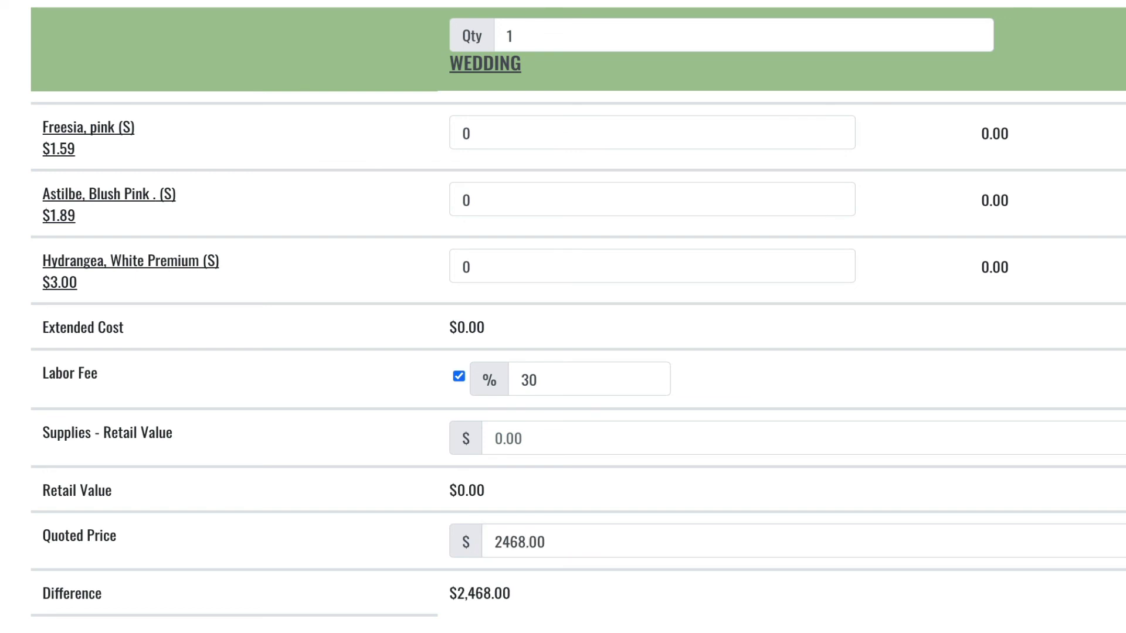
click(529, 440)
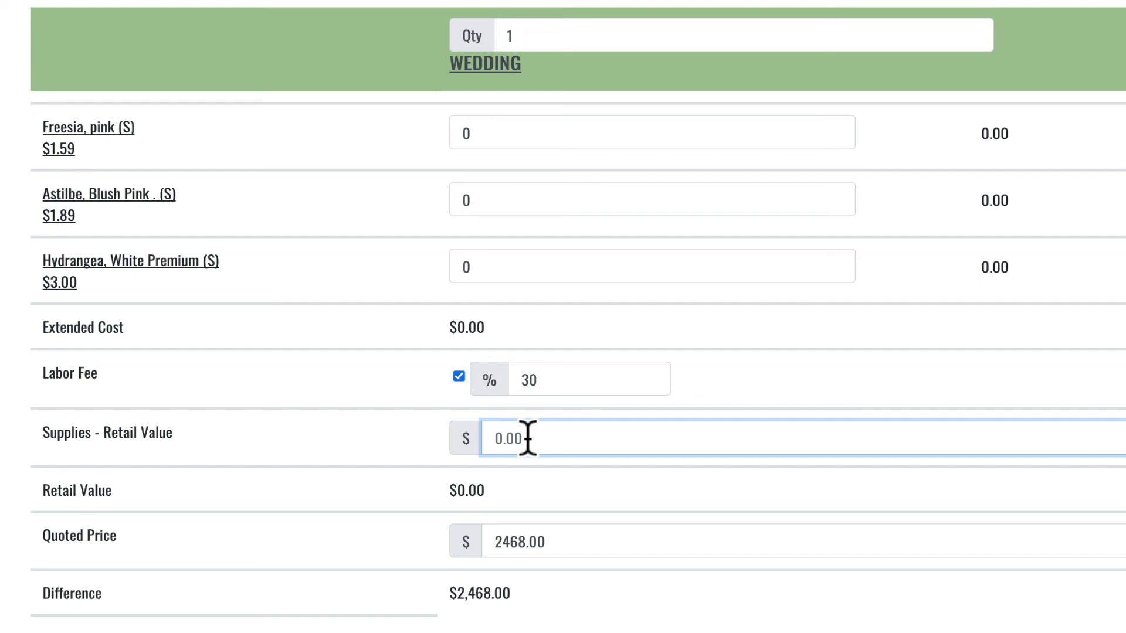
text(25)
Step: Commit supplies 25.00, then enter 1 HG Ceiling Grid and 6 HG 6" Cylinder Vases
click(312, 490)
scroll(313, 488, up, 3)
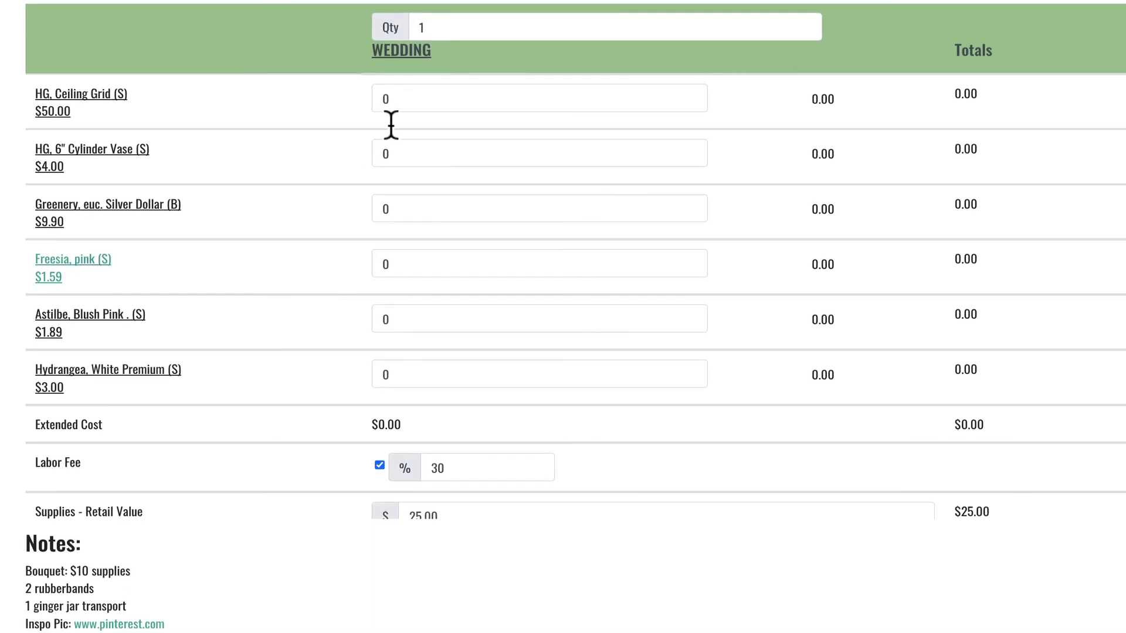
click(422, 94)
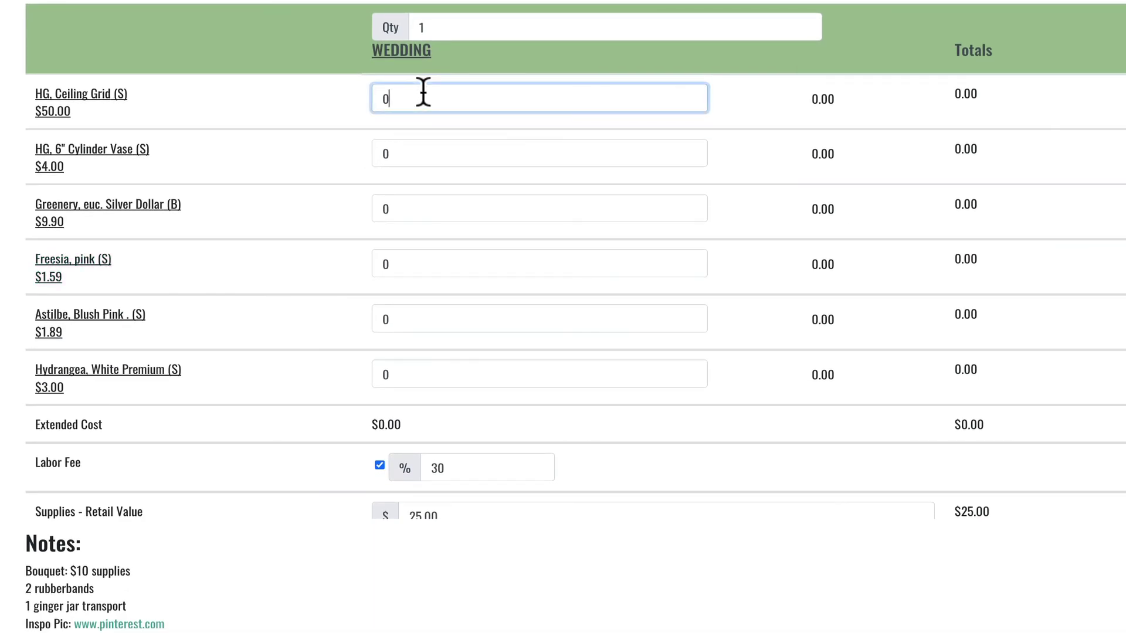
text(1)
click(422, 152)
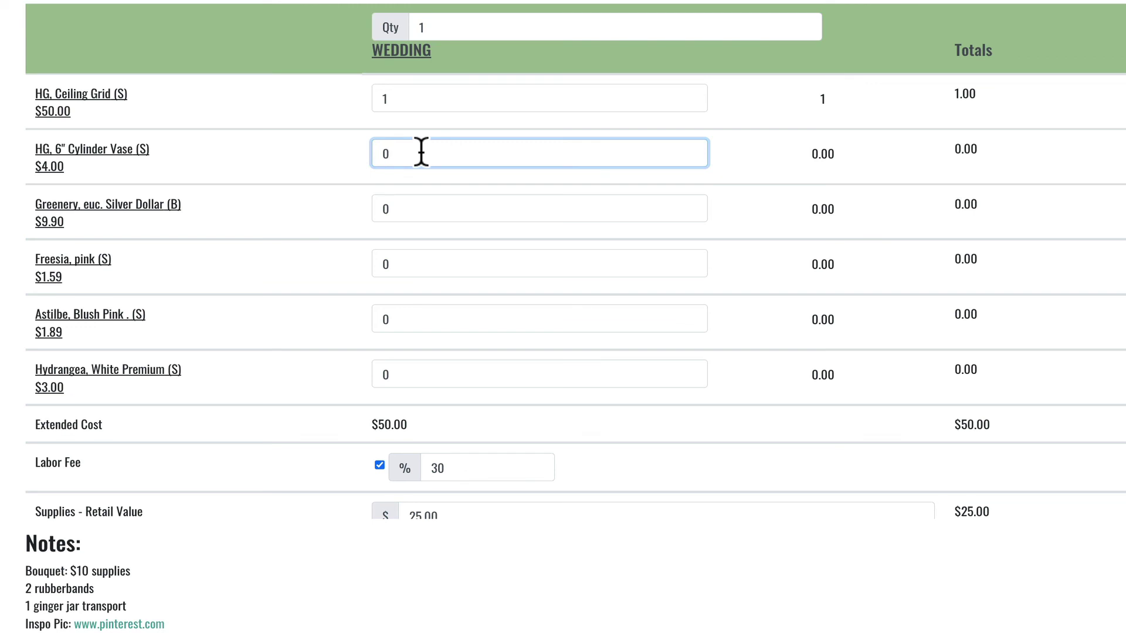
text(6)
click(415, 208)
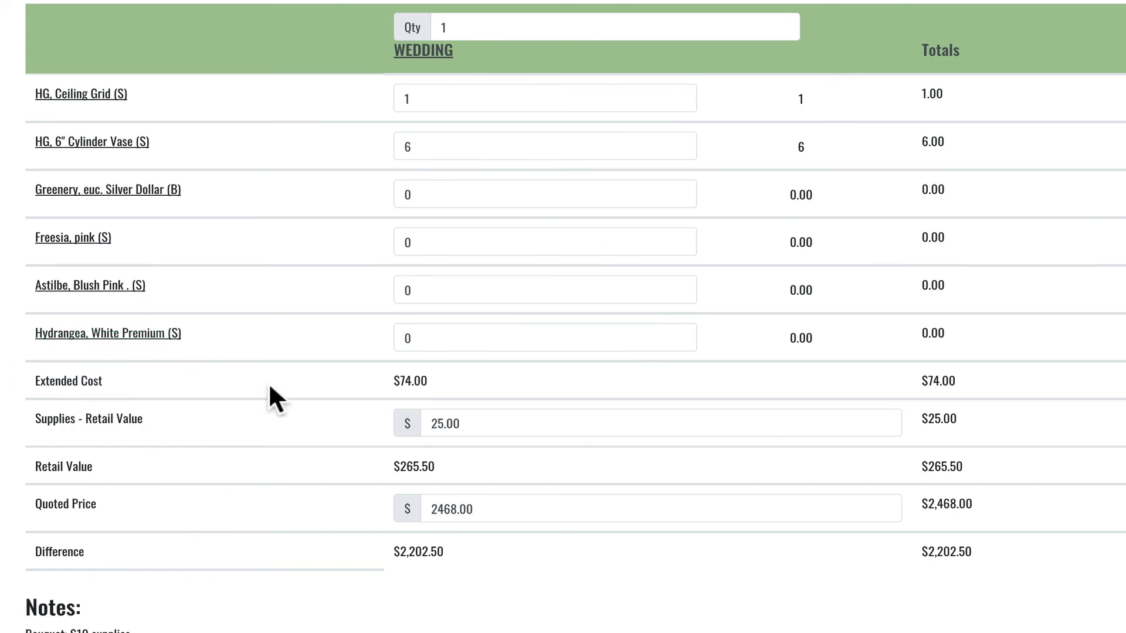
key(ctrl+minus)
key(ctrl+minus)
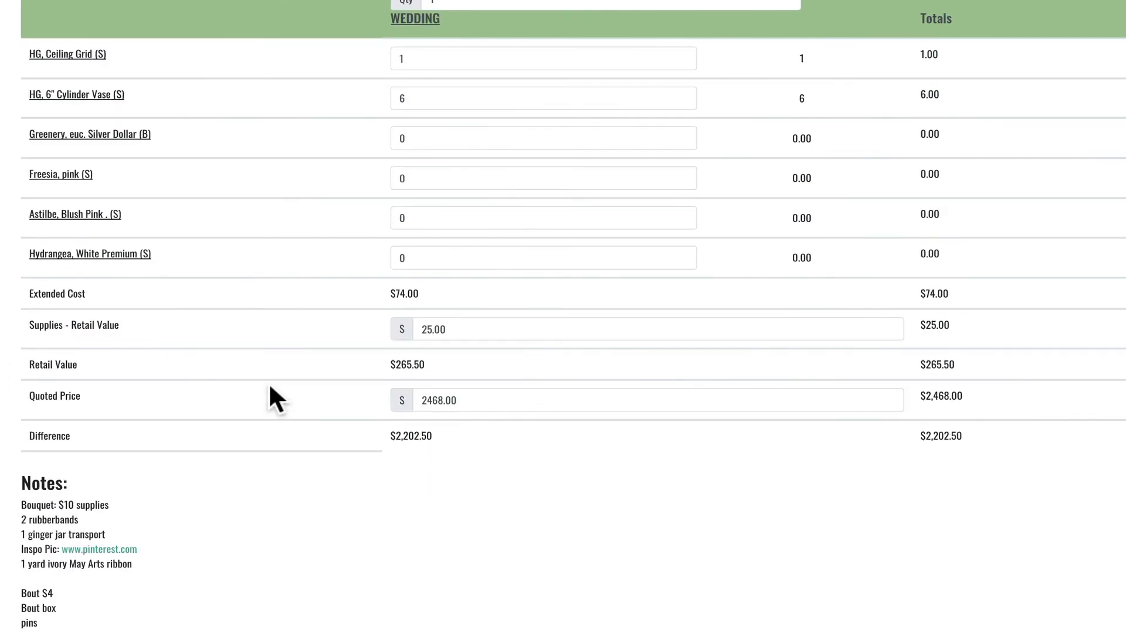
key(ctrl+plus)
key(ctrl+plus)
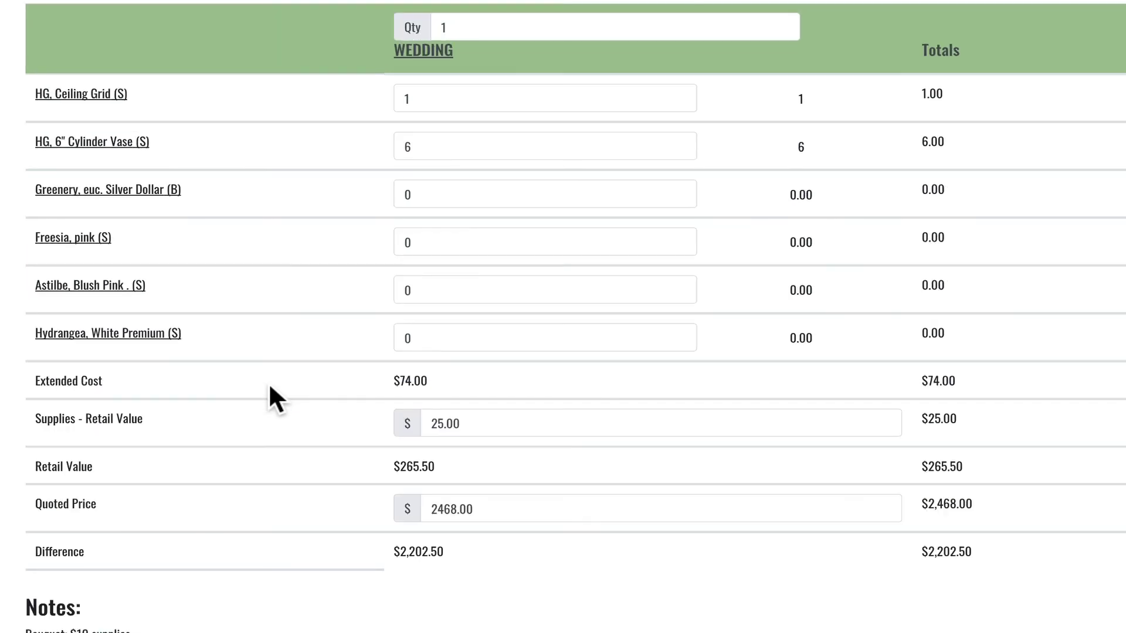
key(ctrl+plus)
key(ctrl+minus)
key(ctrl+minus)
key(ctrl+minus)
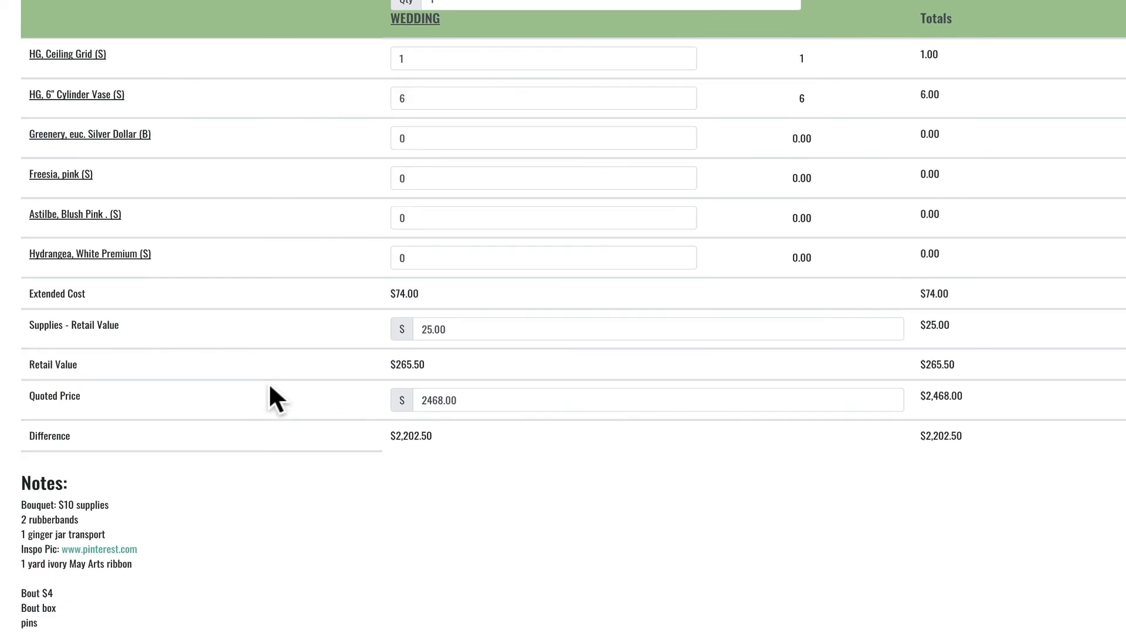
key(ctrl+plus)
key(ctrl+plus)
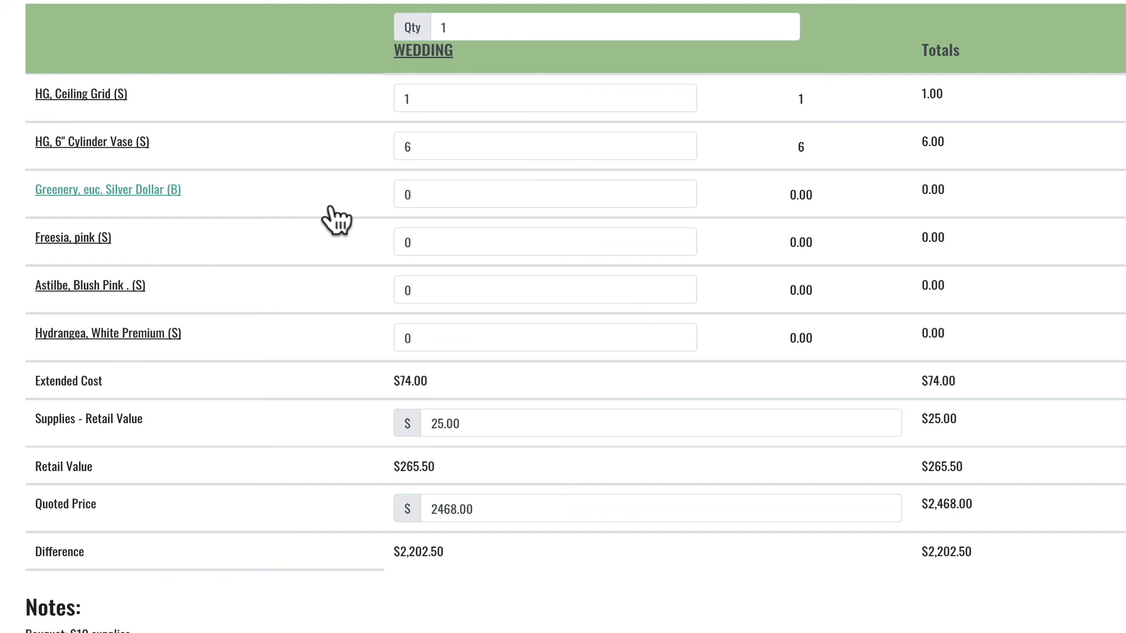
Step: Enter quantities of 4 Greenery, 40 Hydrangea and 90 Astilbe
click(424, 202)
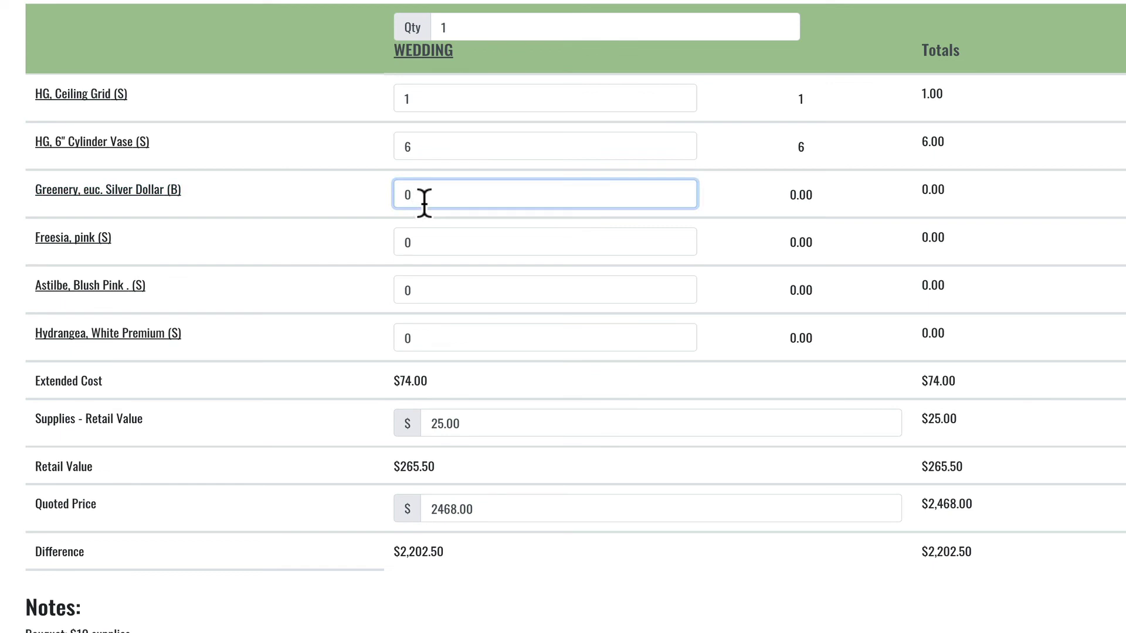
text(4)
click(328, 393)
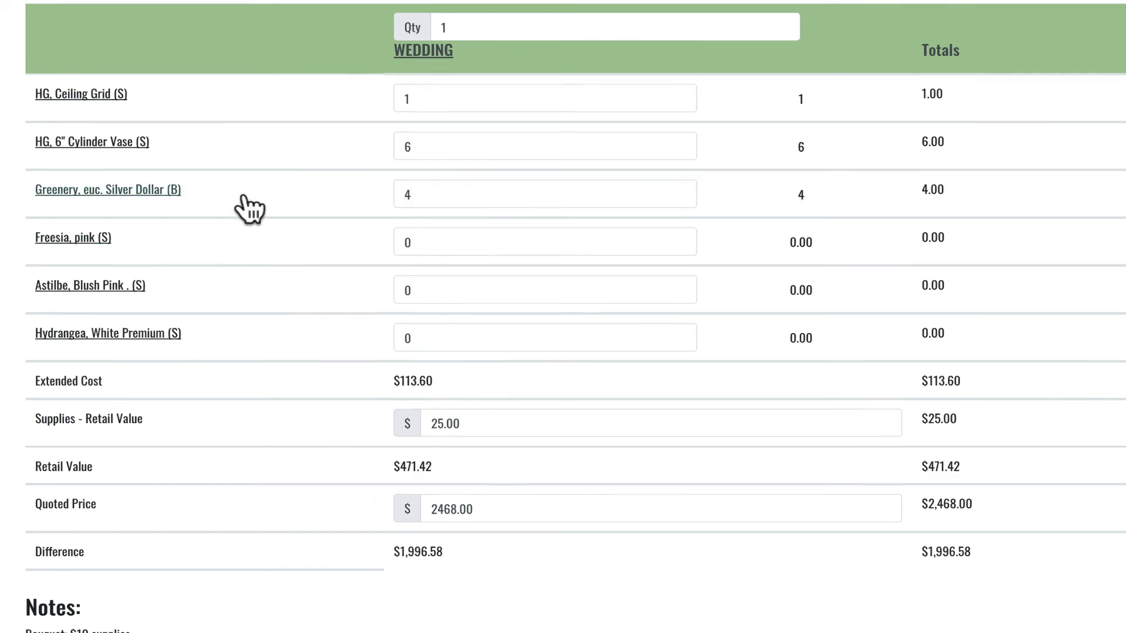
click(450, 242)
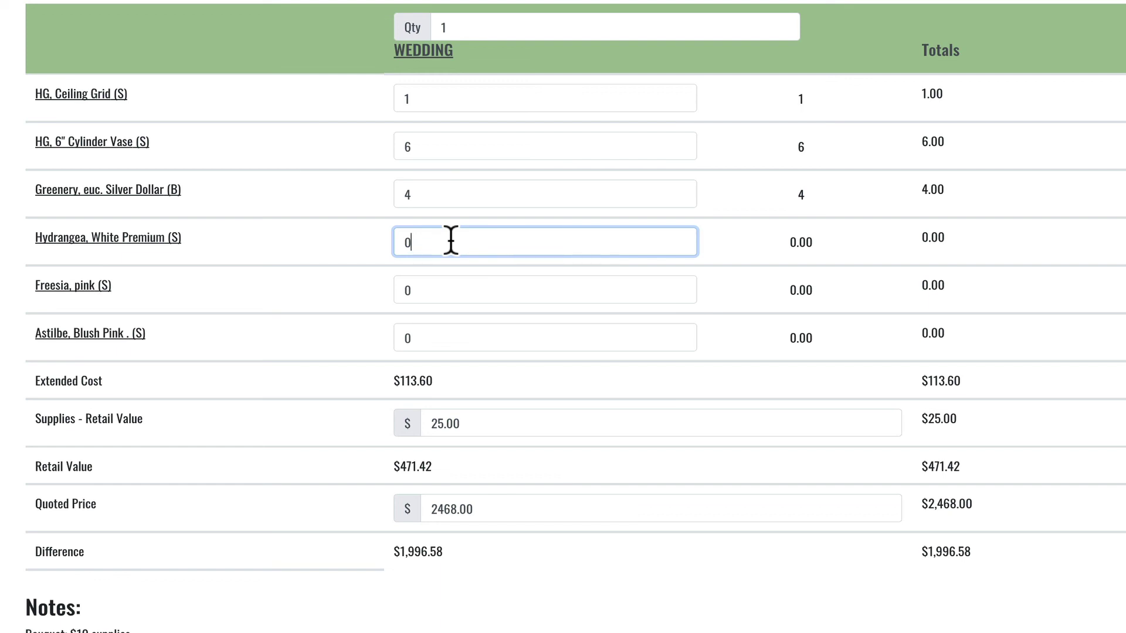
text(35)
click(247, 330)
click(432, 289)
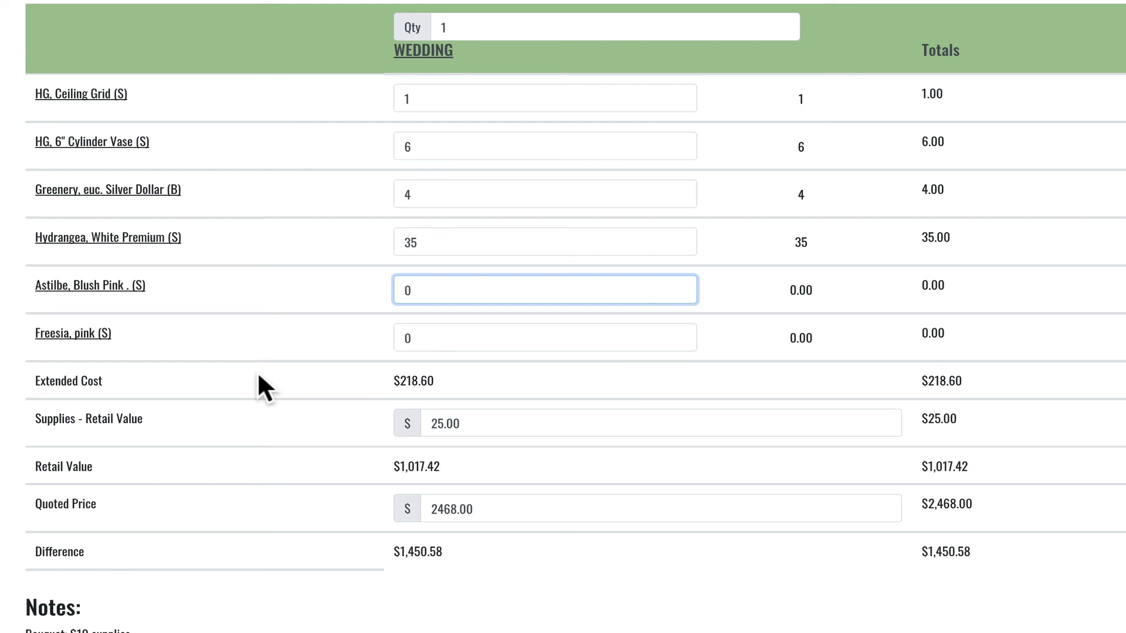
text(85)
click(435, 347)
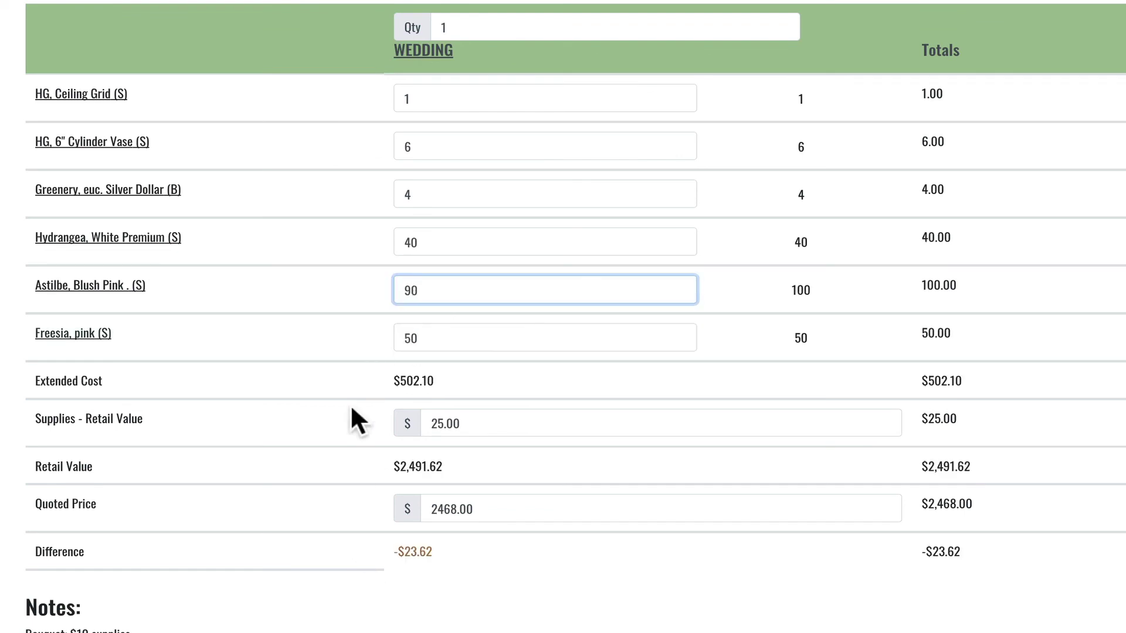
click(362, 382)
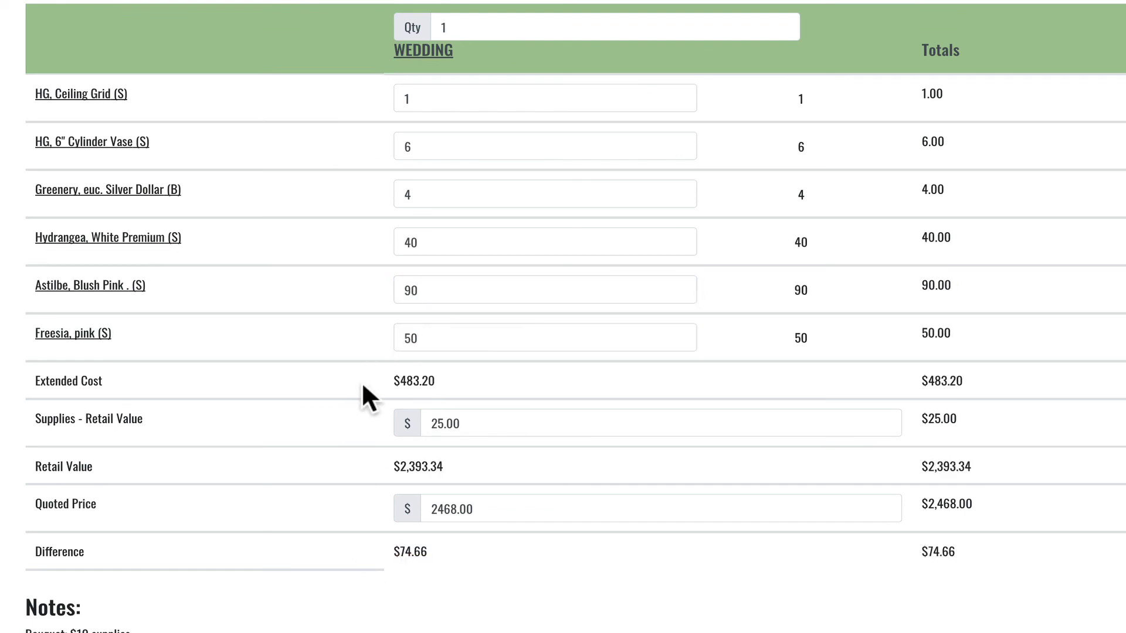
Step: Set the Freesia quantity to 58, leaving $8.52 under the quote
click(434, 341)
key(BackSpace)
key(BackSpace)
text(60)
click(373, 568)
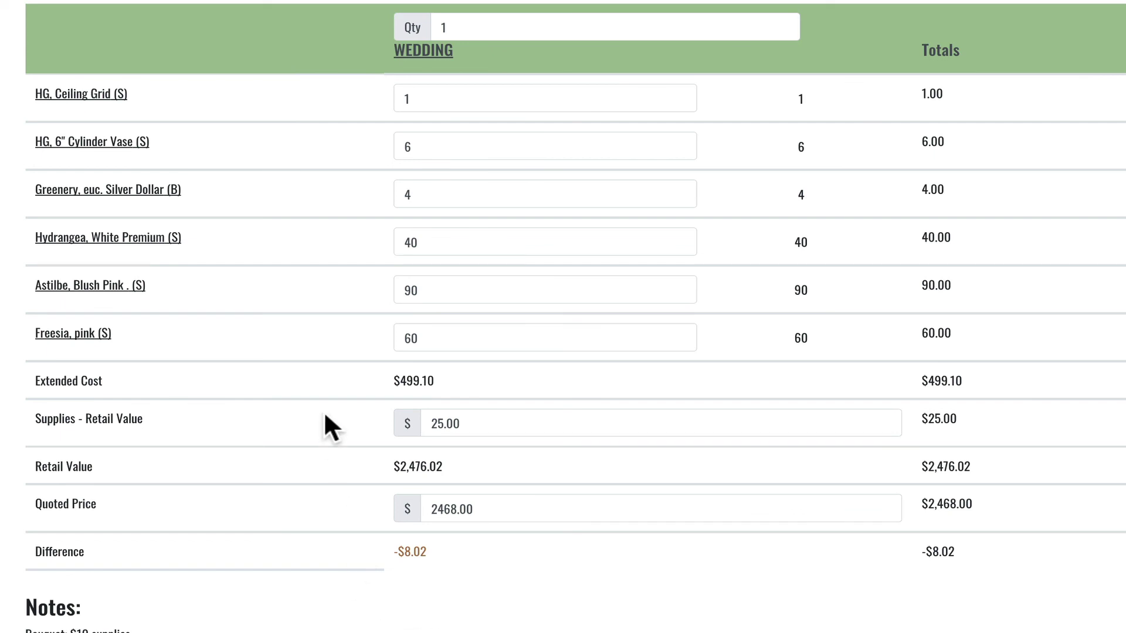
click(423, 340)
key(BackSpace)
key(BackSpace)
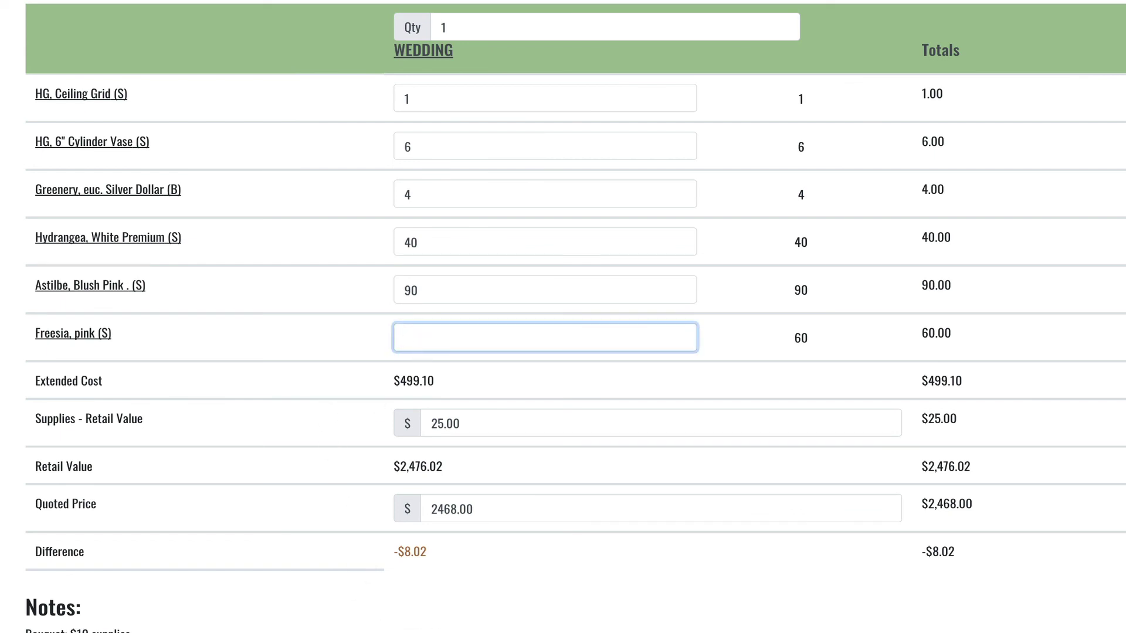
text(55)
click(295, 593)
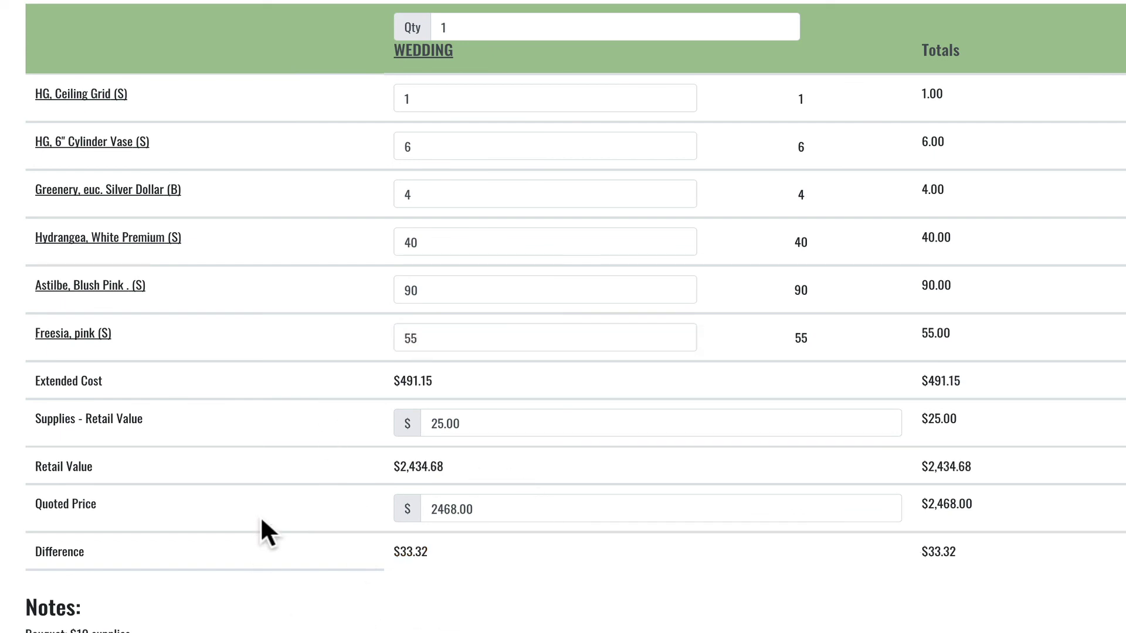
scroll(261, 519, down, 3)
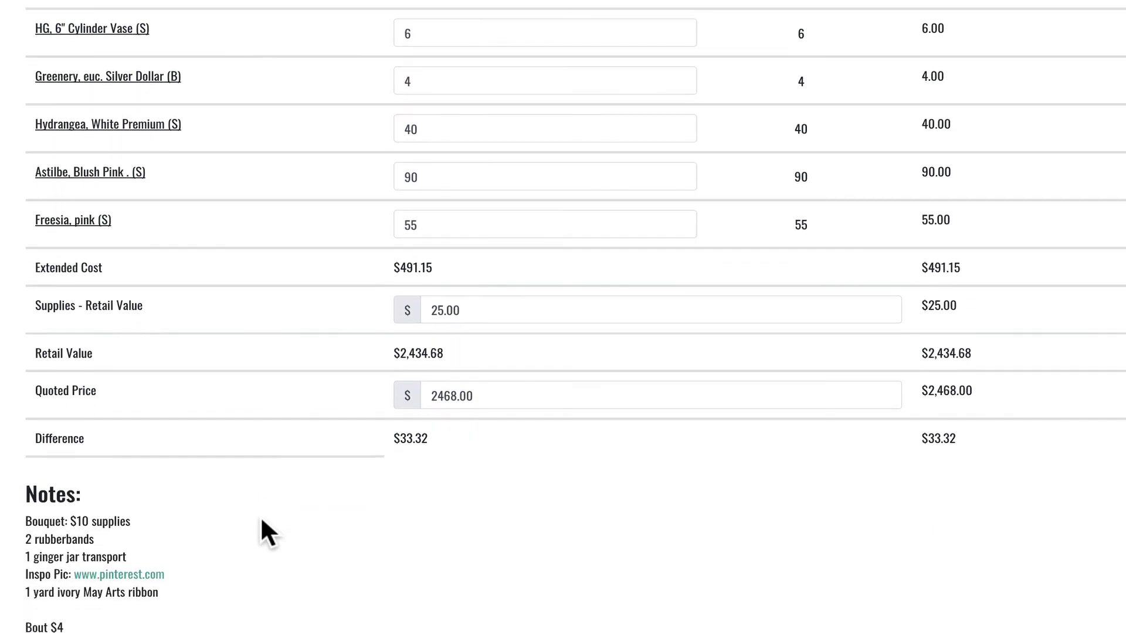
scroll(262, 518, up, 3)
click(420, 339)
key(BackSpace)
text(8)
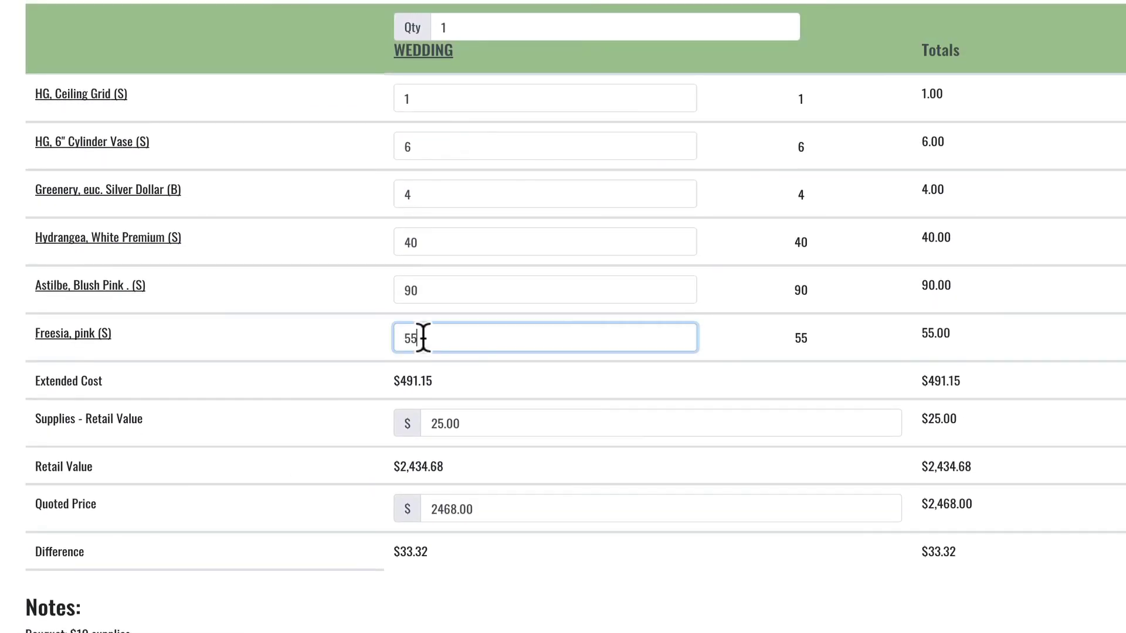
click(366, 369)
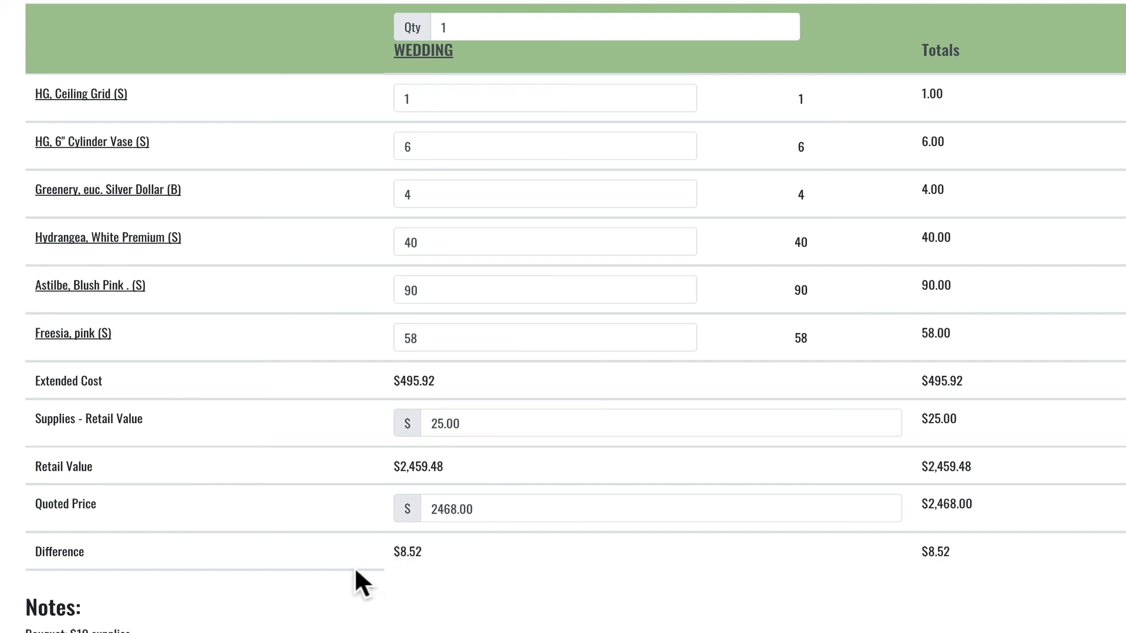
scroll(367, 470, down, 3)
scroll(368, 469, up, 3)
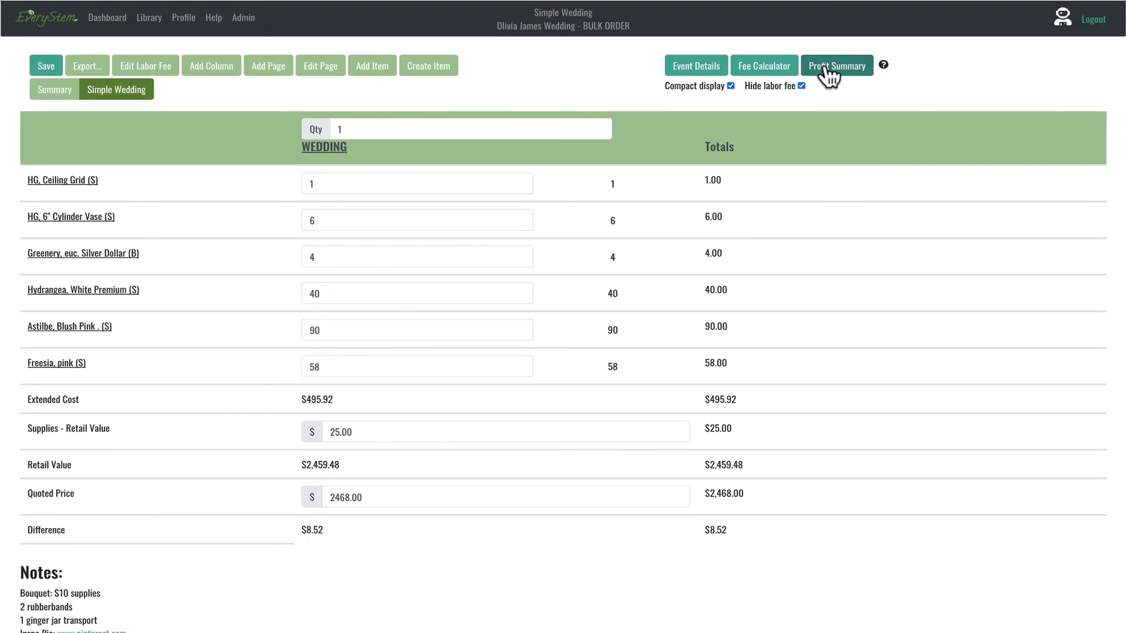
Step: Check the profit summary, then export the order as a Vendor-grouped PDF
click(832, 74)
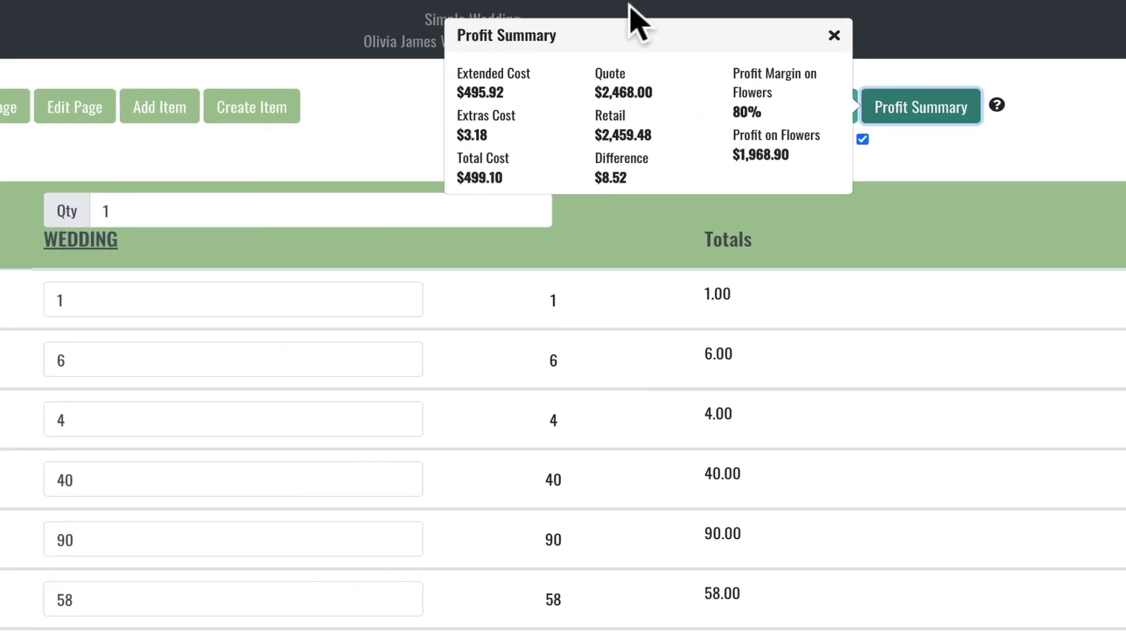
click(834, 35)
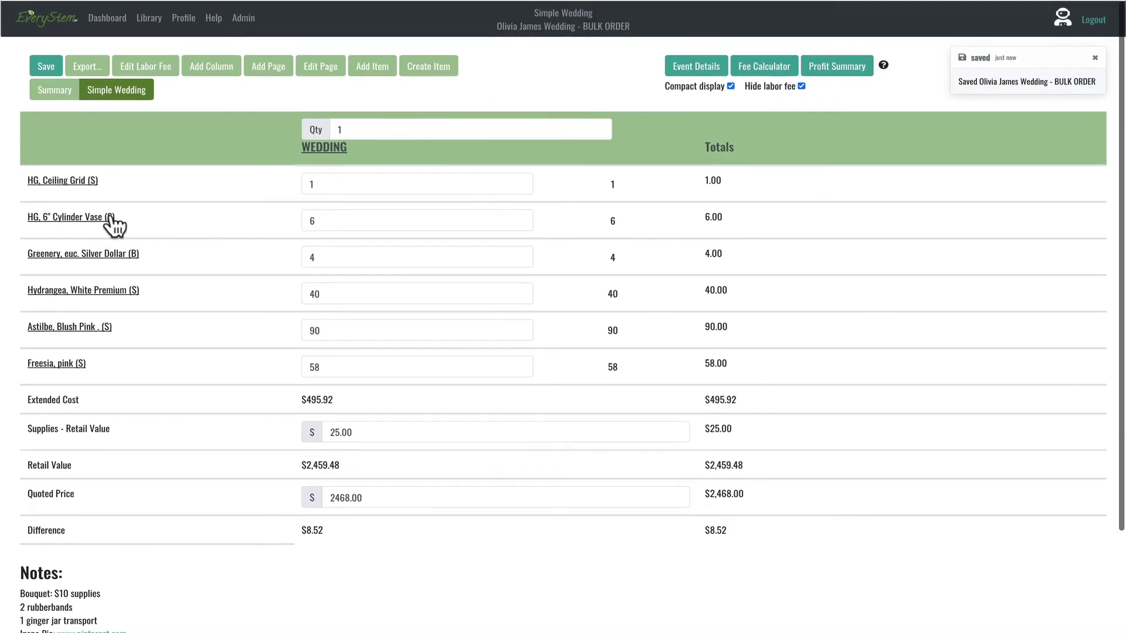
click(87, 68)
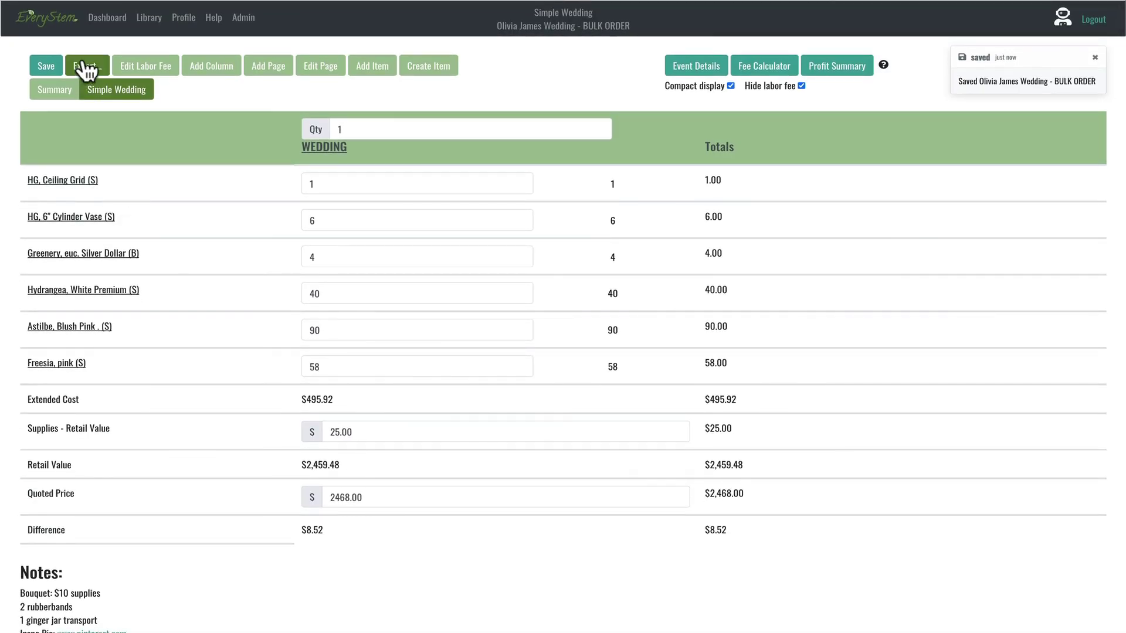
click(690, 291)
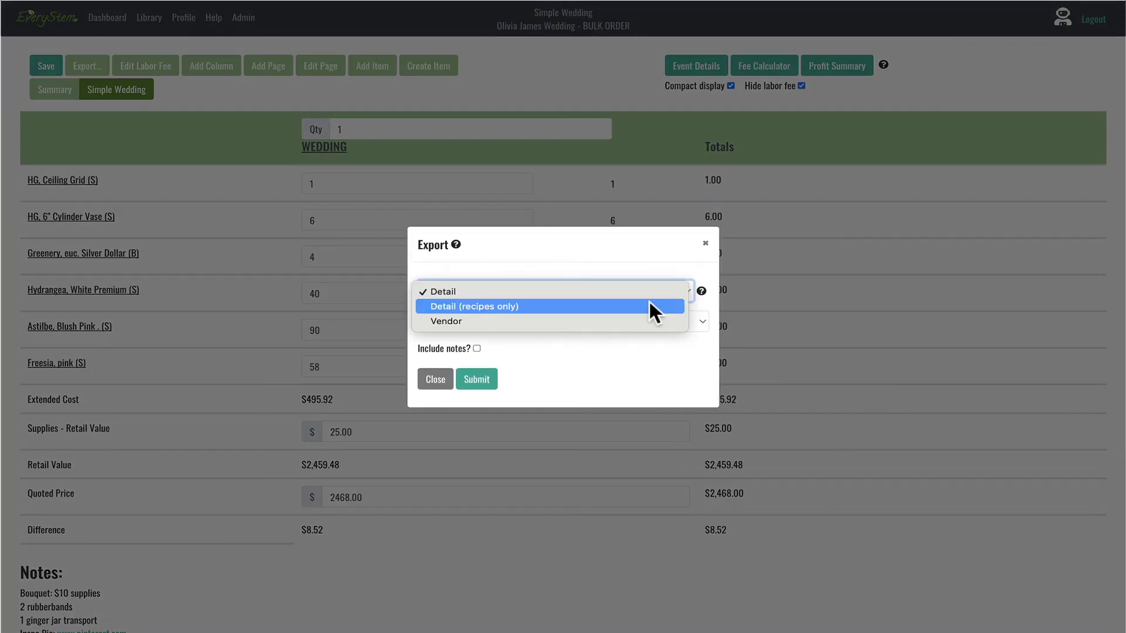
click(643, 324)
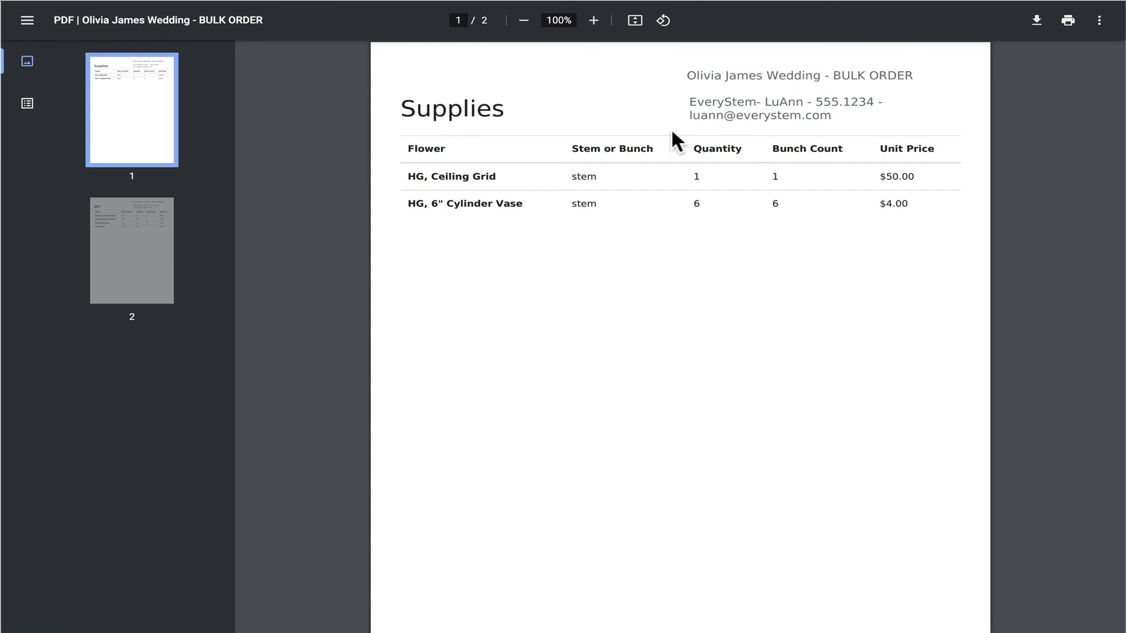
scroll(762, 199, down, 10)
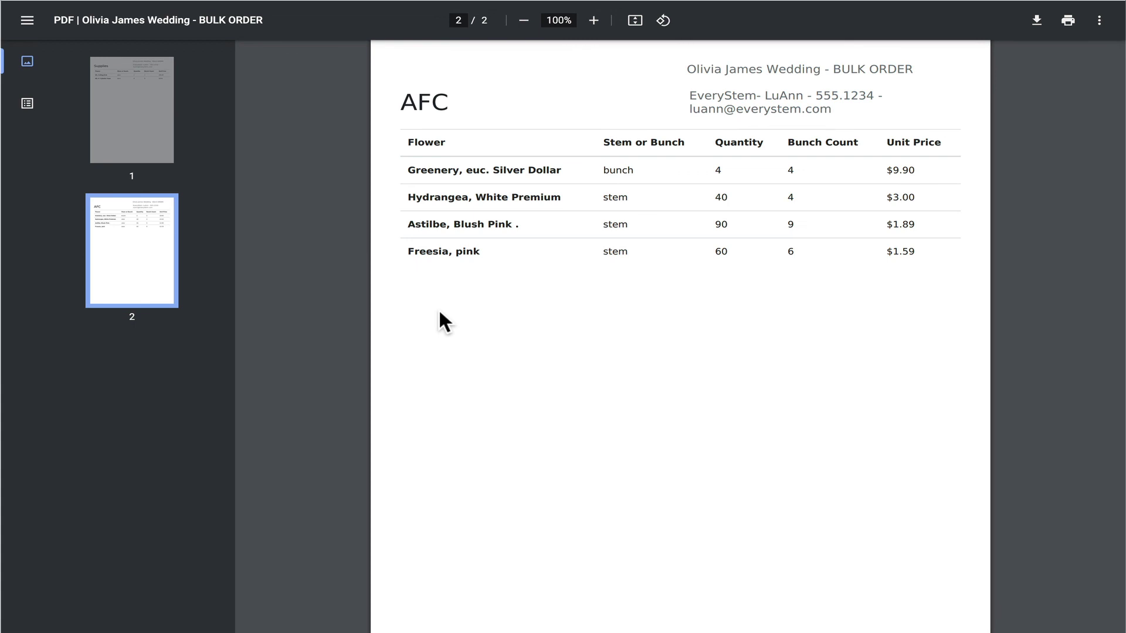
scroll(438, 308, up, 12)
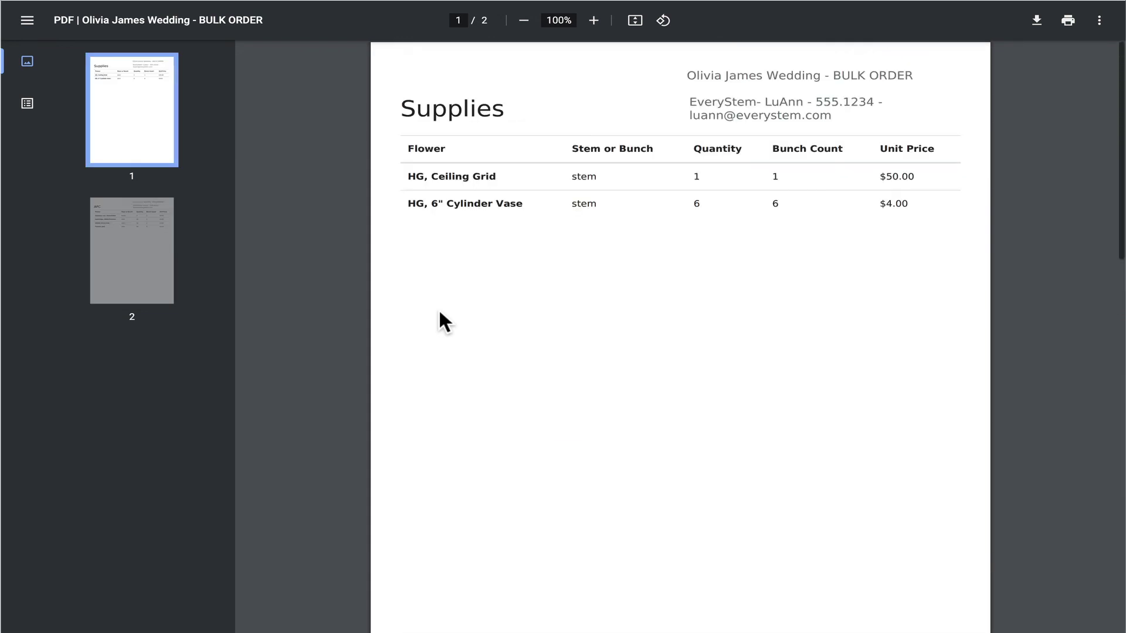
mouse_move(273, 9)
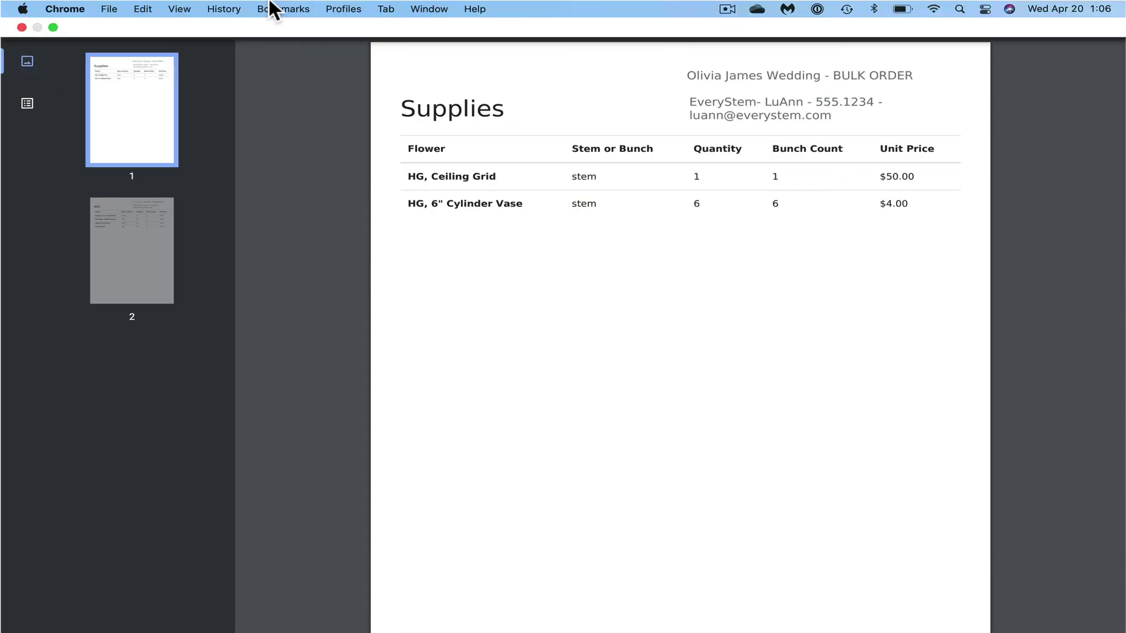